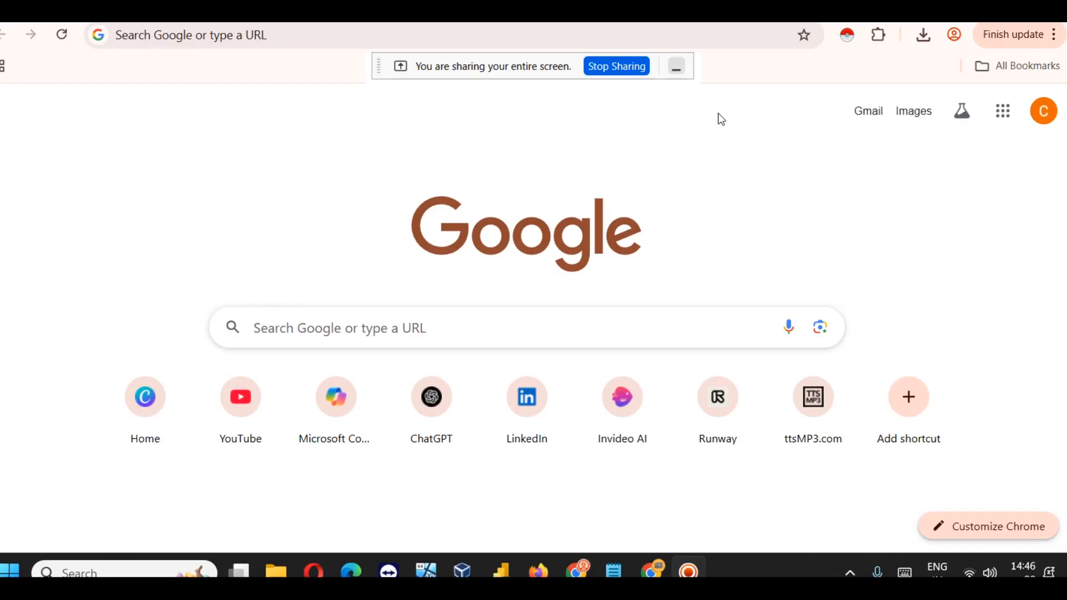
Step: Load google.com from the address bar suggestions and place the cursor in its search box
left_click(677, 66)
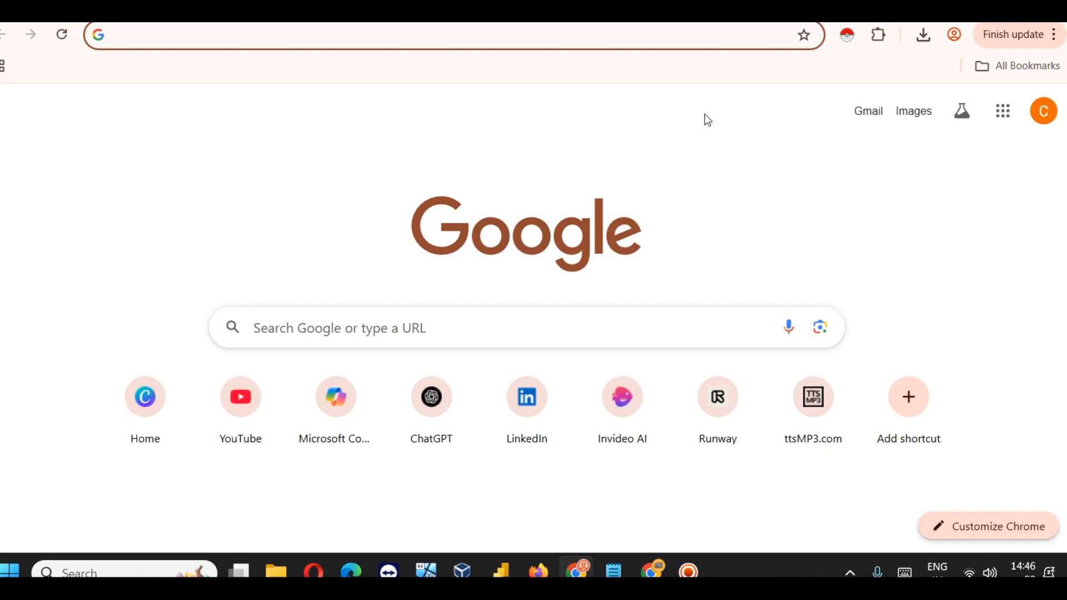
type("googl")
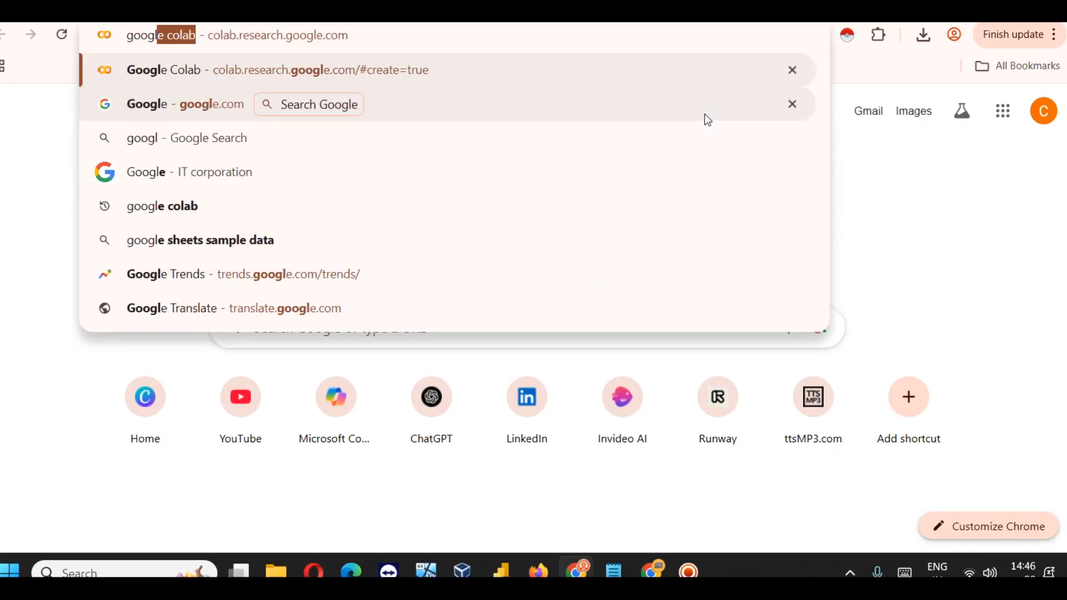
type("e")
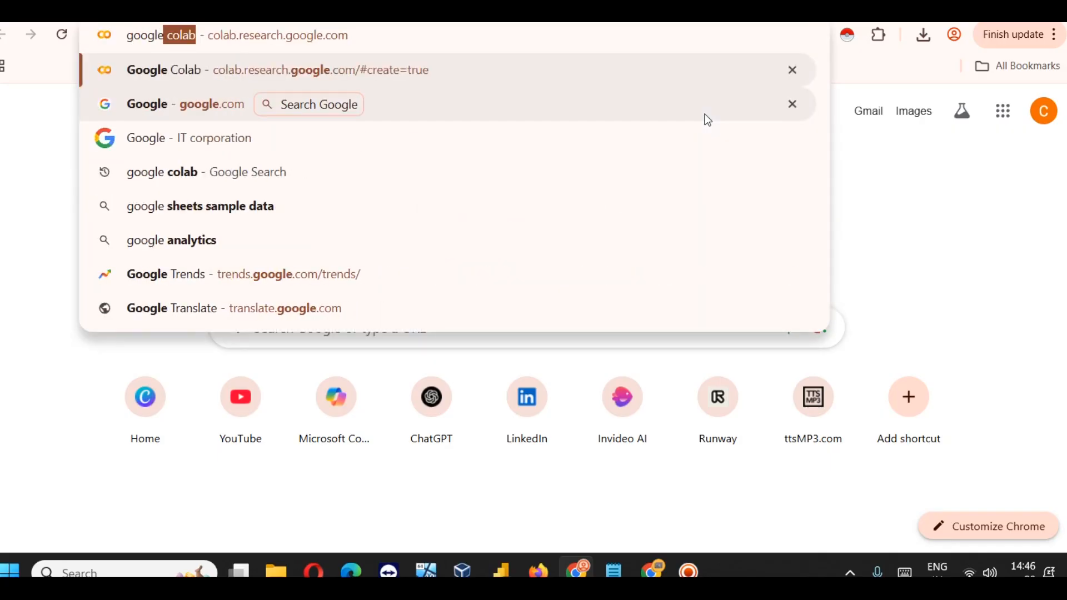
left_click(705, 115)
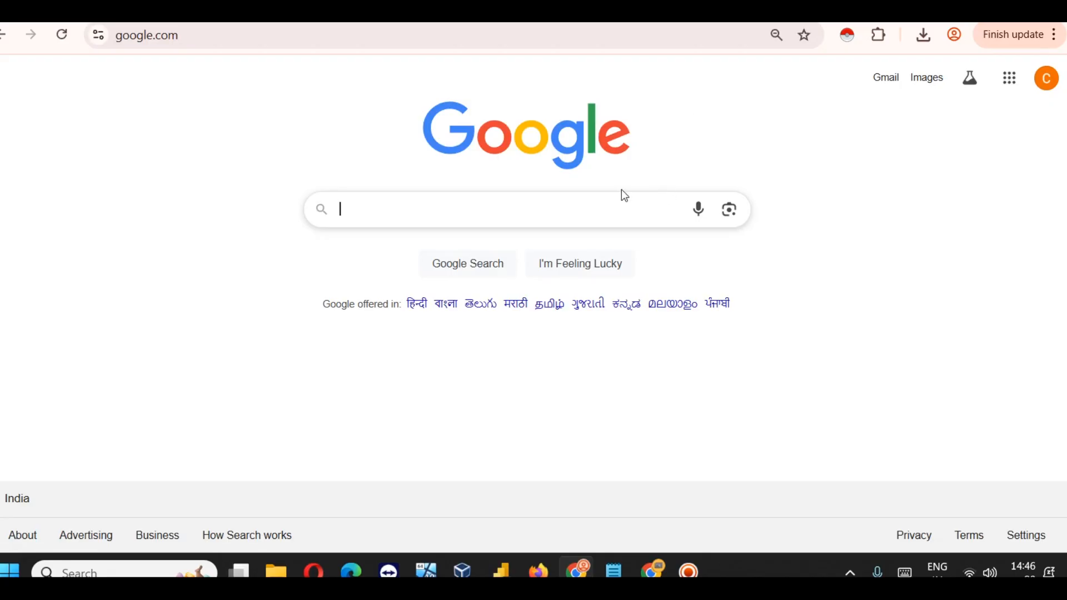
left_click(524, 220)
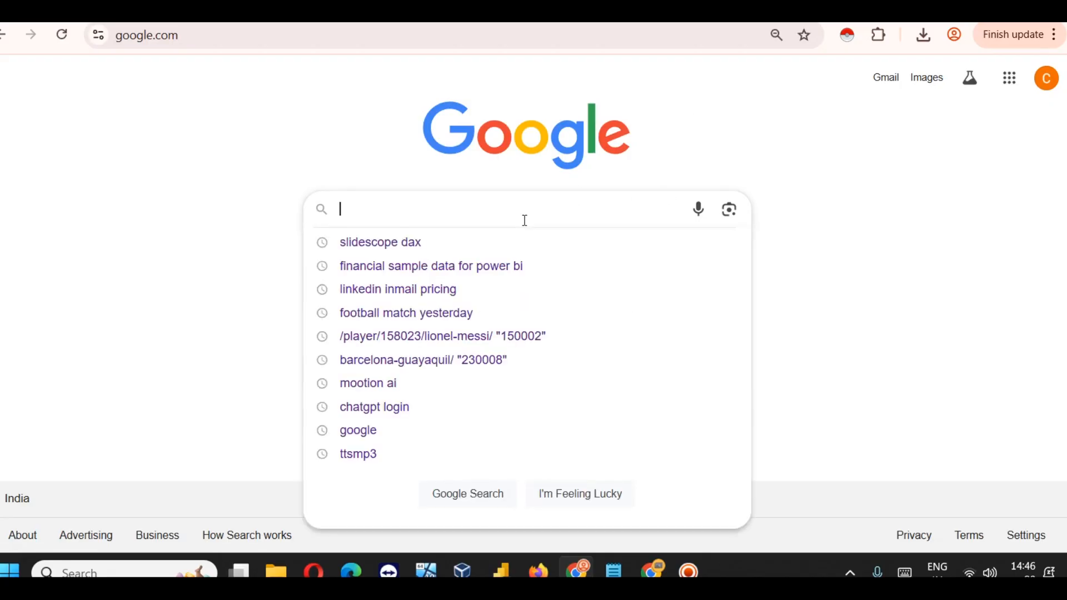
type("a")
key("BackSpace")
type("jeans")
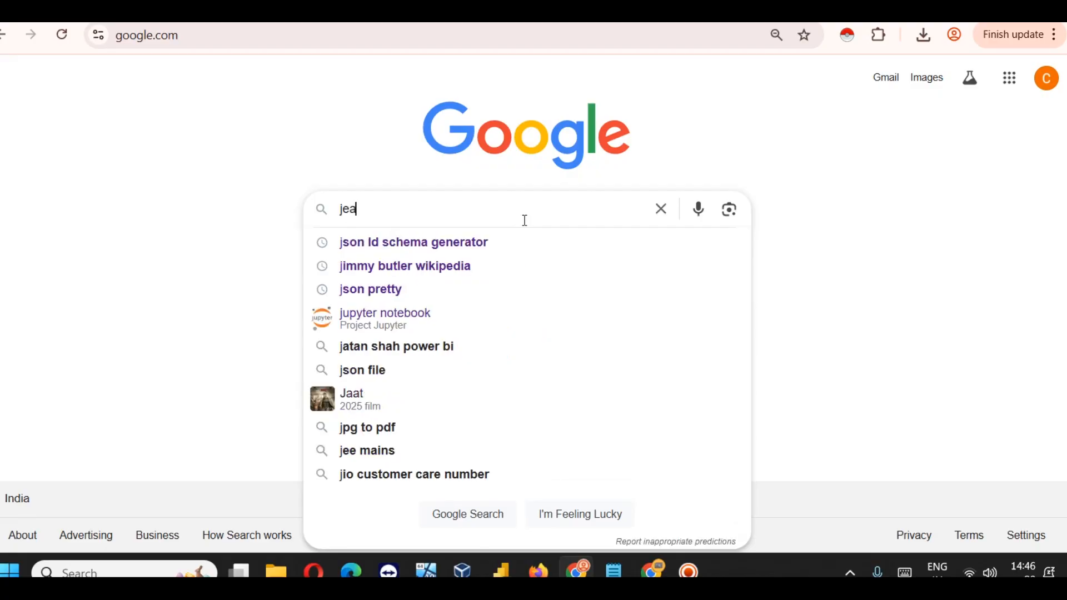
key("Return")
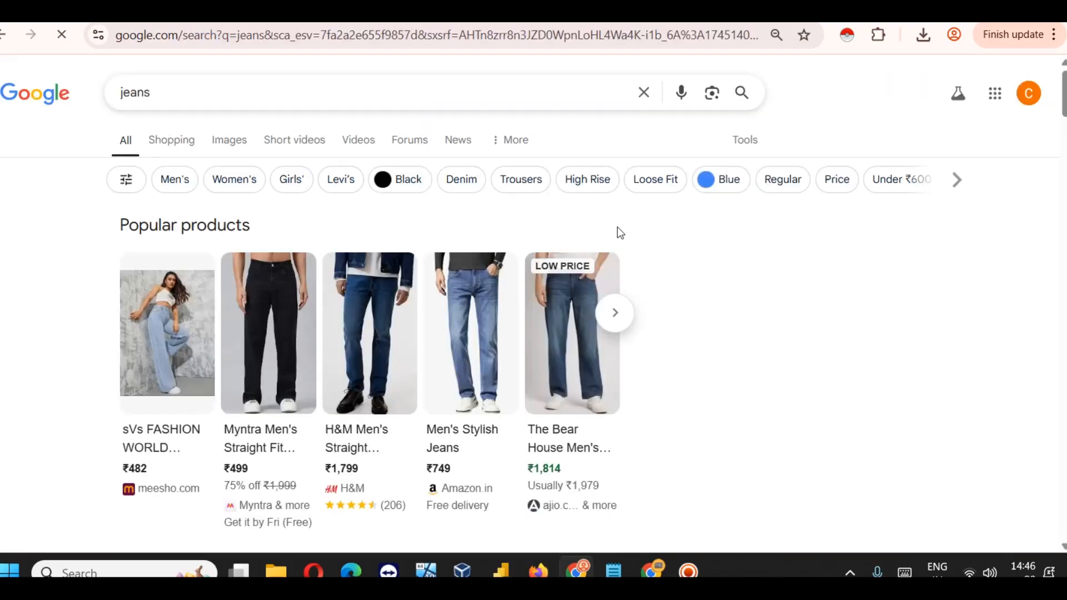
scroll(617, 231, "down", 10)
scroll(690, 221, "up", 8)
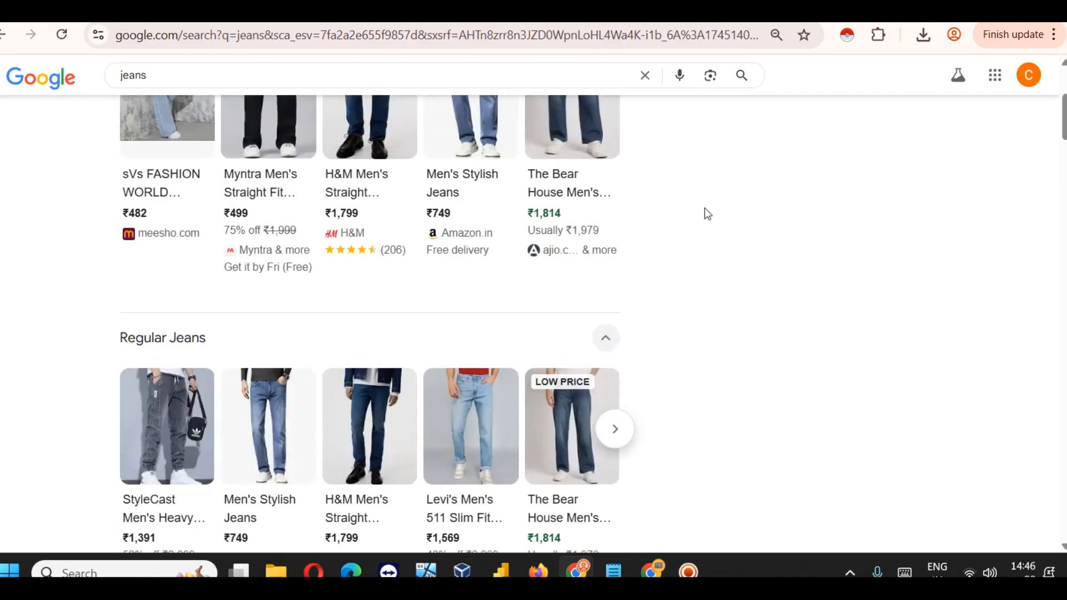
scroll(705, 208, "down", 6)
scroll(702, 202, "up", 10)
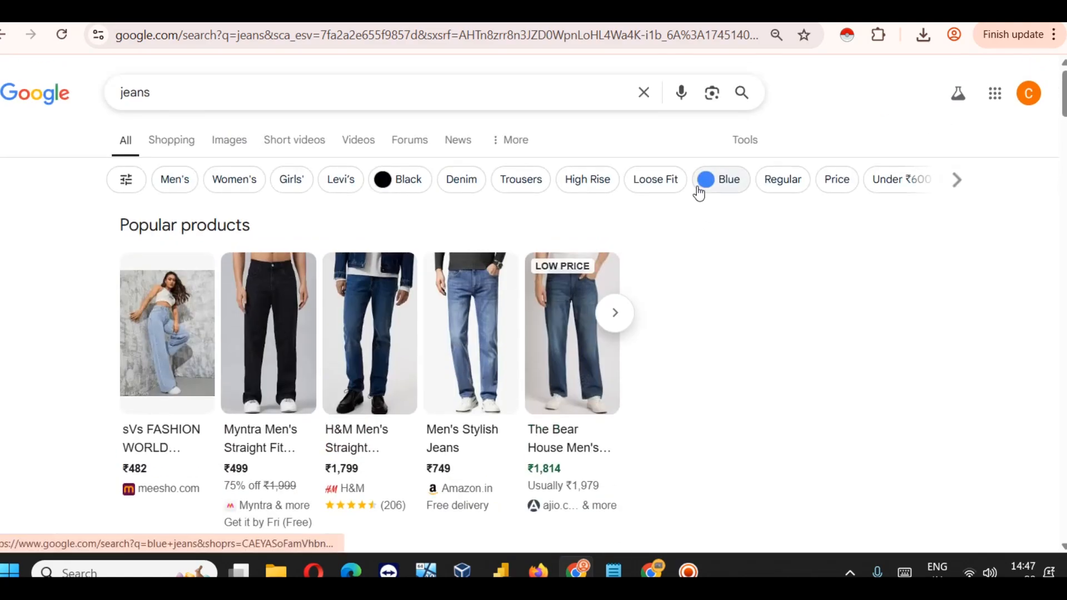
left_click(172, 139)
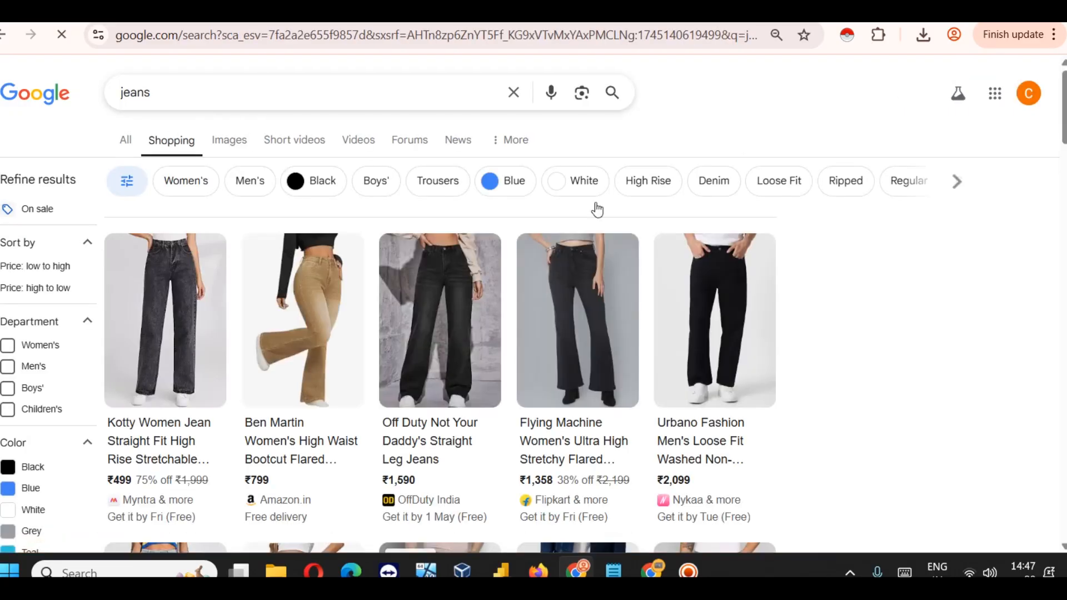
scroll(795, 248, "down", 10)
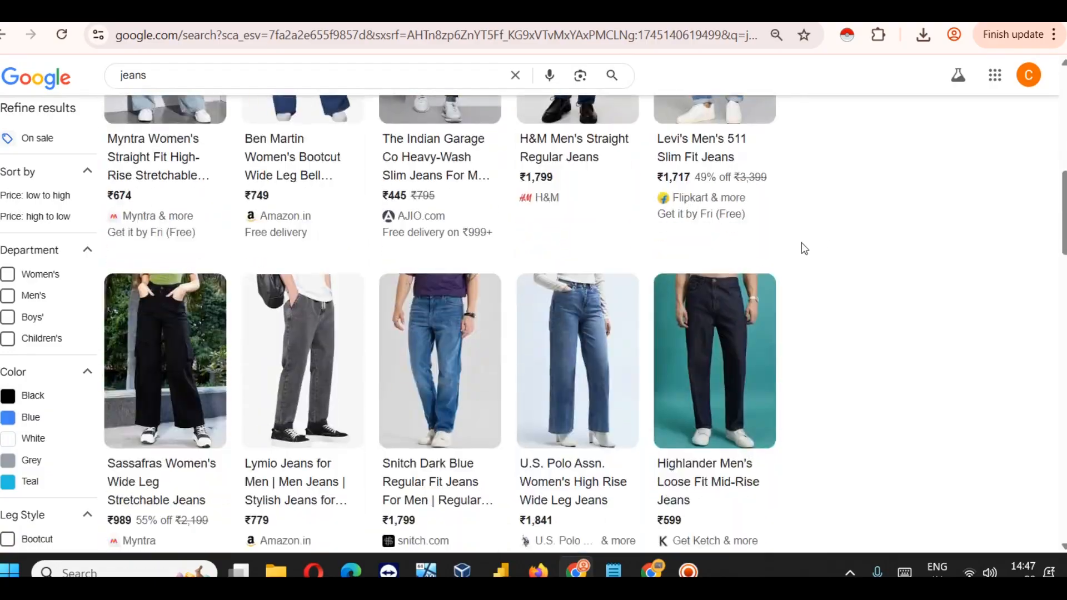
scroll(506, 198, "up", 7)
scroll(505, 198, "up", 4)
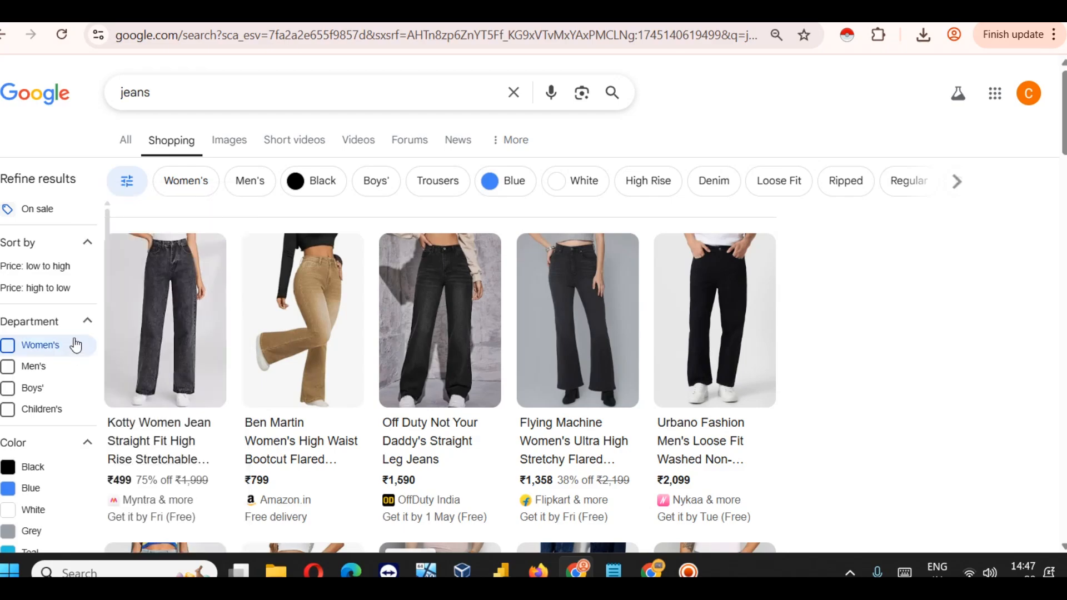
scroll(214, 309, "down", 3)
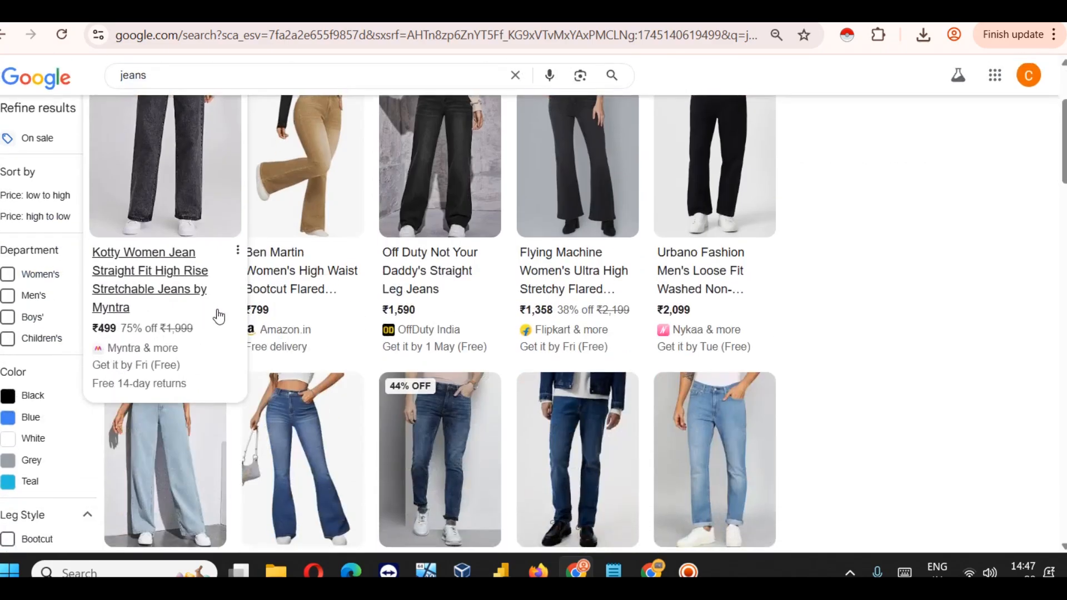
scroll(441, 358, "up", 3)
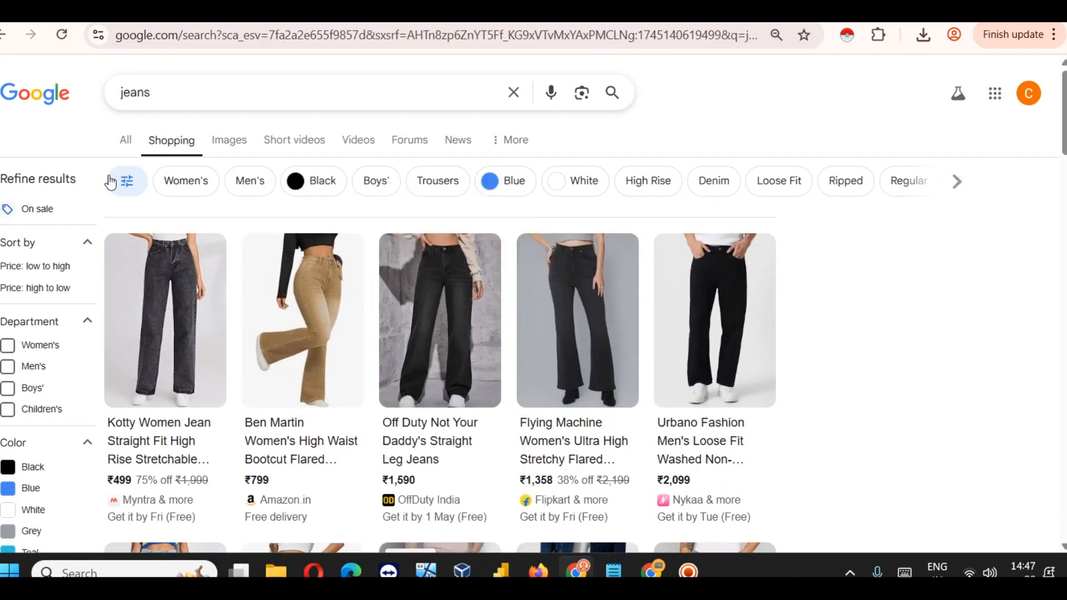
left_click(47, 99)
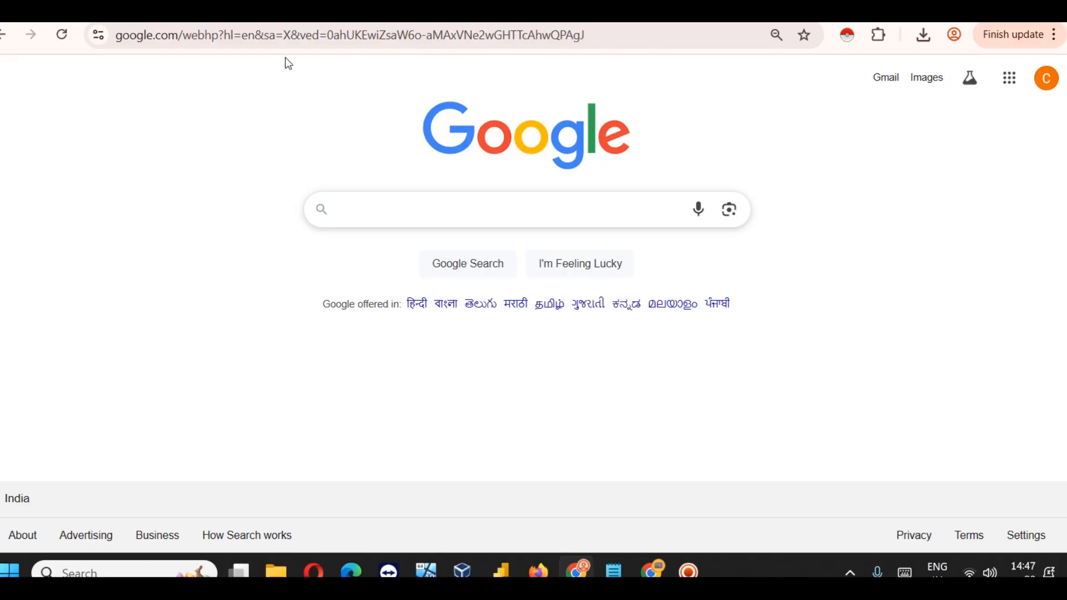
Step: Search 'google merchant center', open the official Merchant Center result, then open a blank new tab
type("google merchant center")
key("Return")
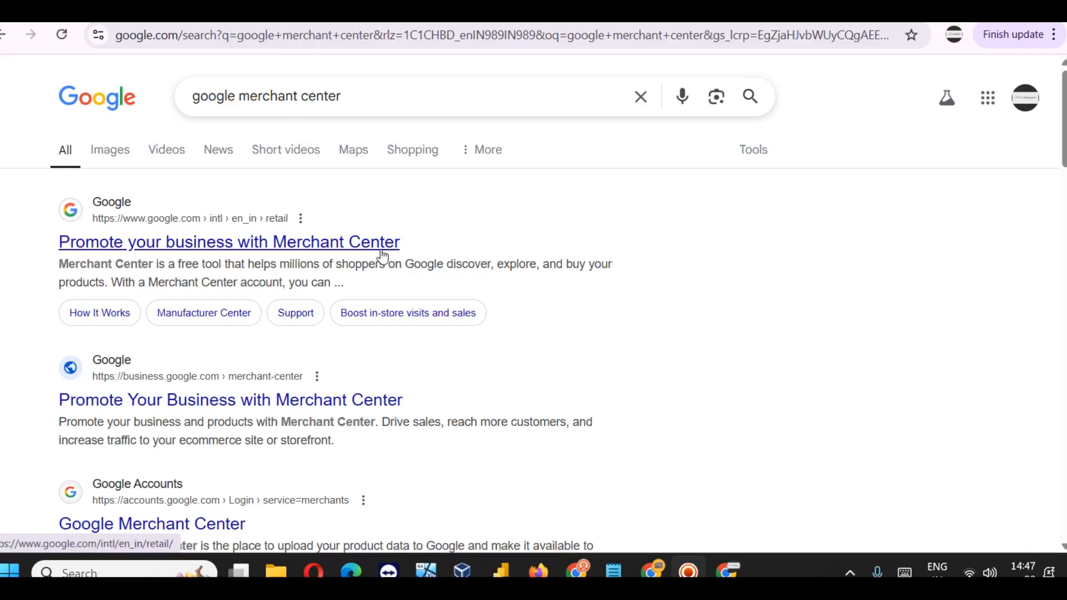
left_click(253, 245)
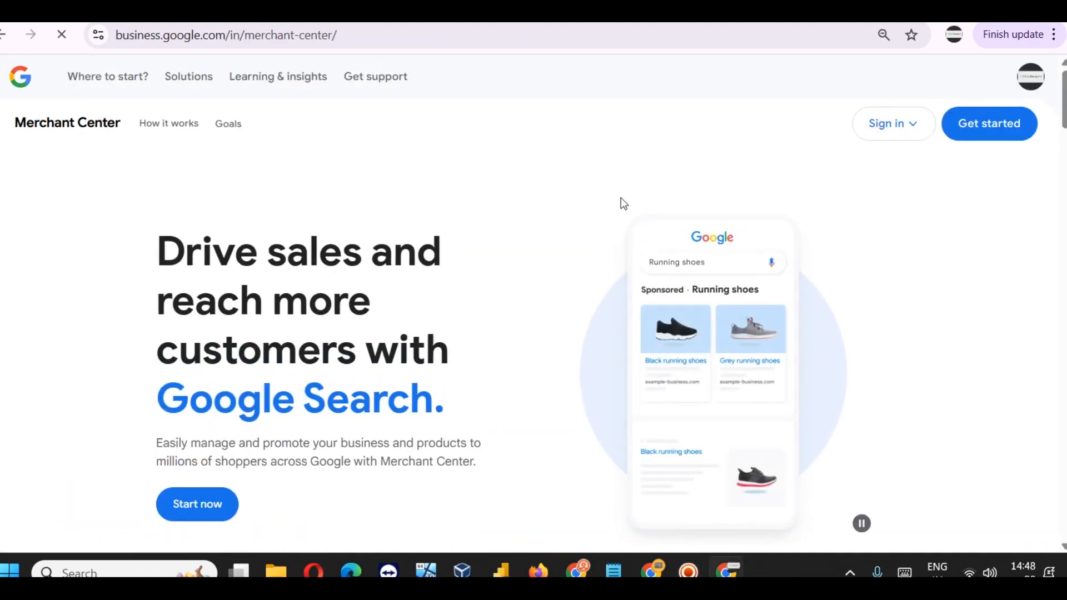
scroll(311, 272, "down", 2)
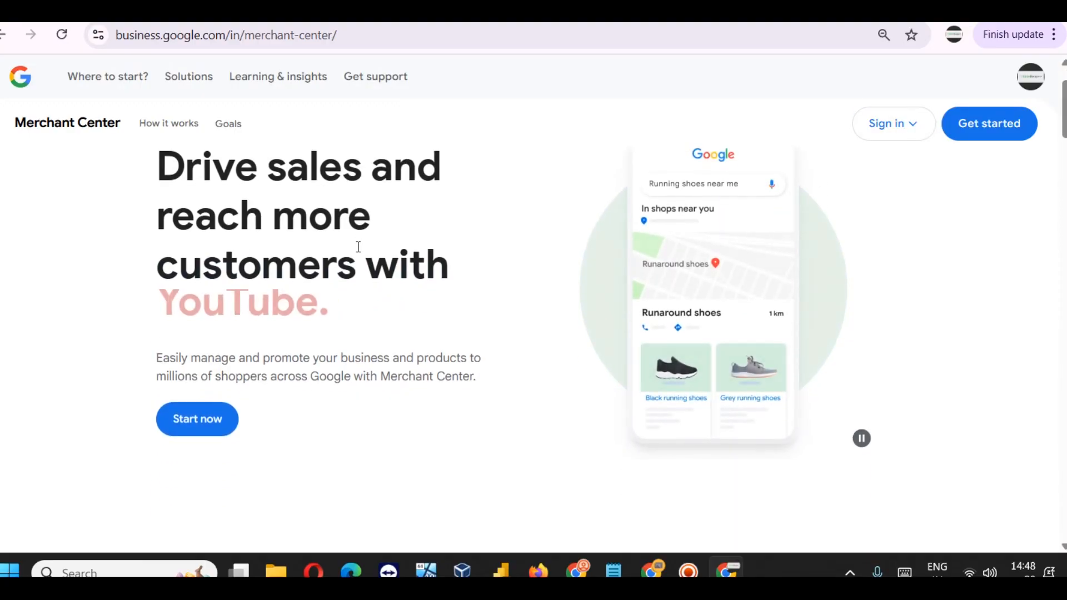
scroll(421, 239, "up", 2)
key("ctrl+t")
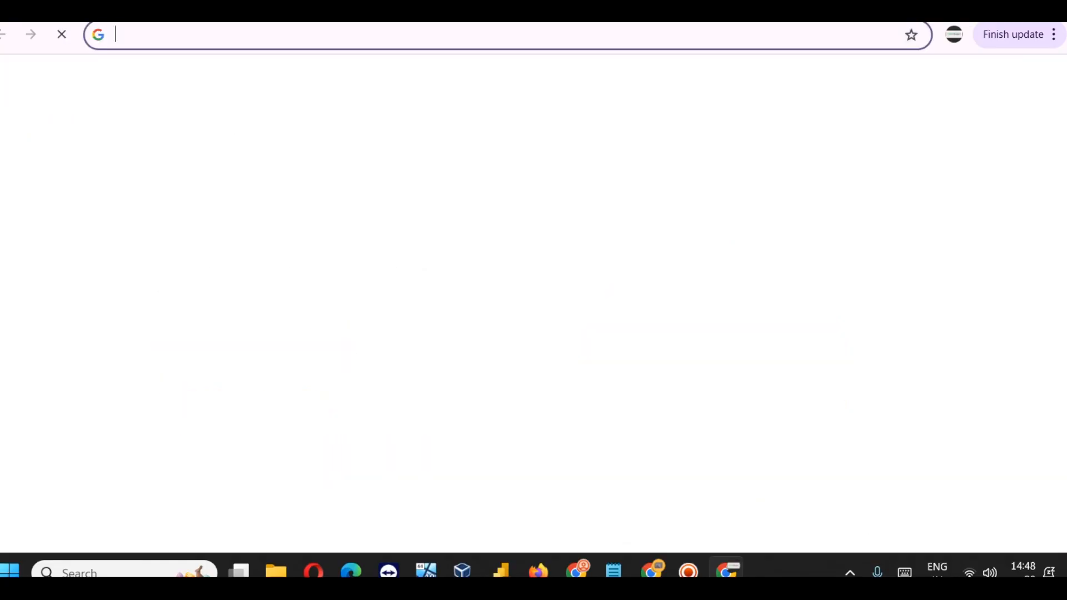
Step: Load slidescope.in, correcting the suggested slidescope.com address to .in
type("slid")
key("End")
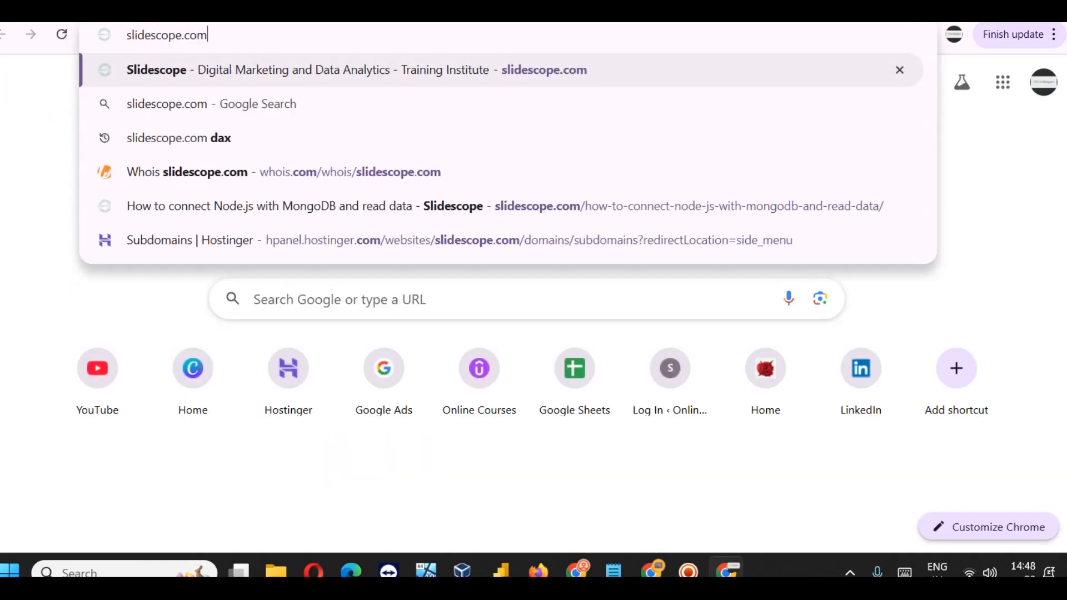
key("BackSpace")
key("BackSpace")
key("BackSpace")
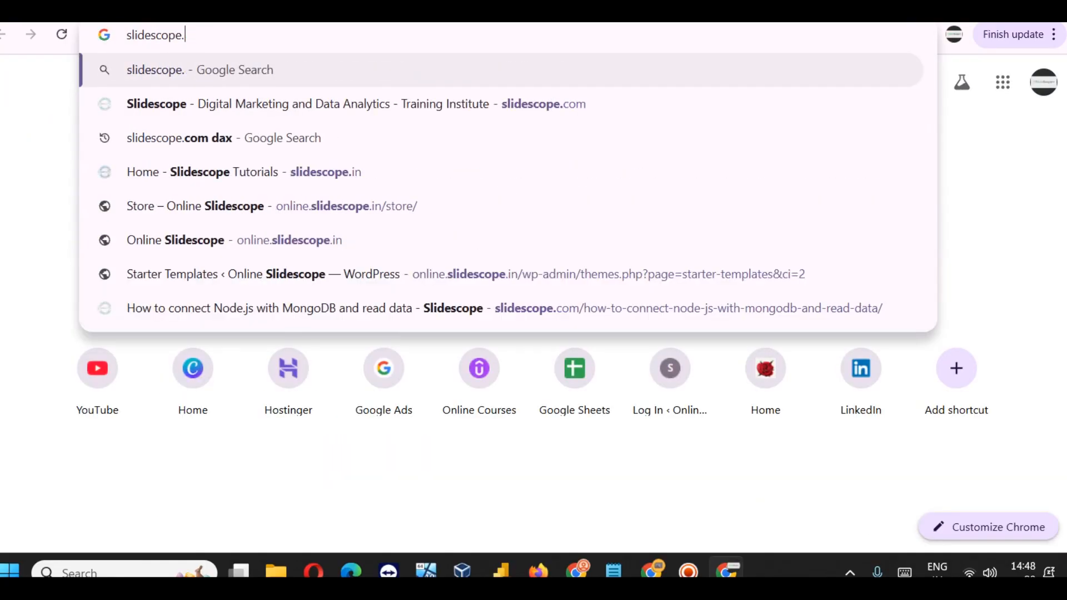
type("in")
key("Return")
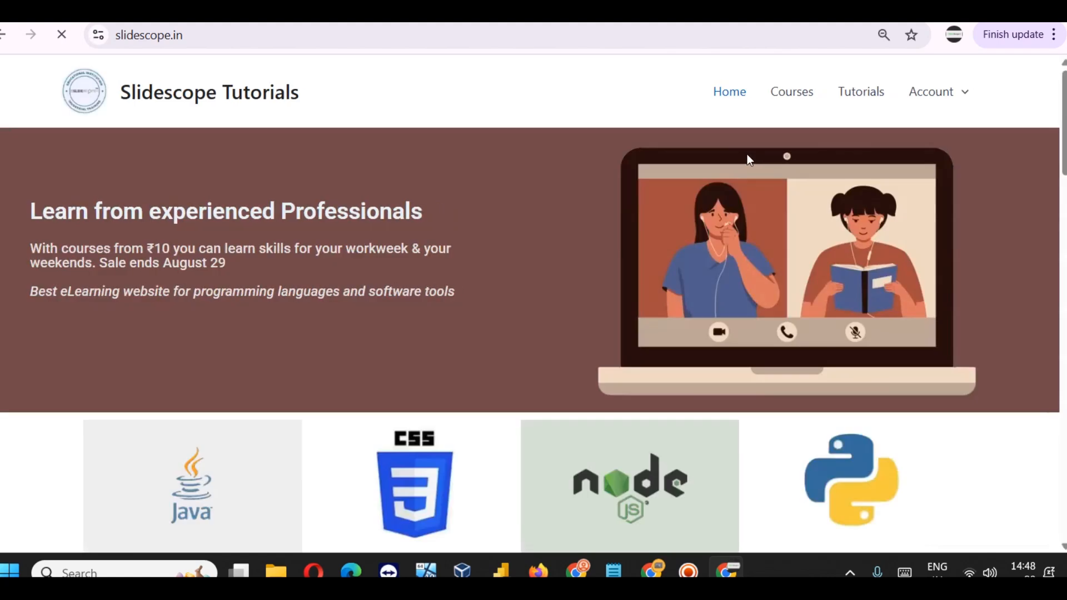
Step: Open the slidescope.in Courses page and scroll through it
left_click(800, 97)
scroll(698, 207, "down", 3)
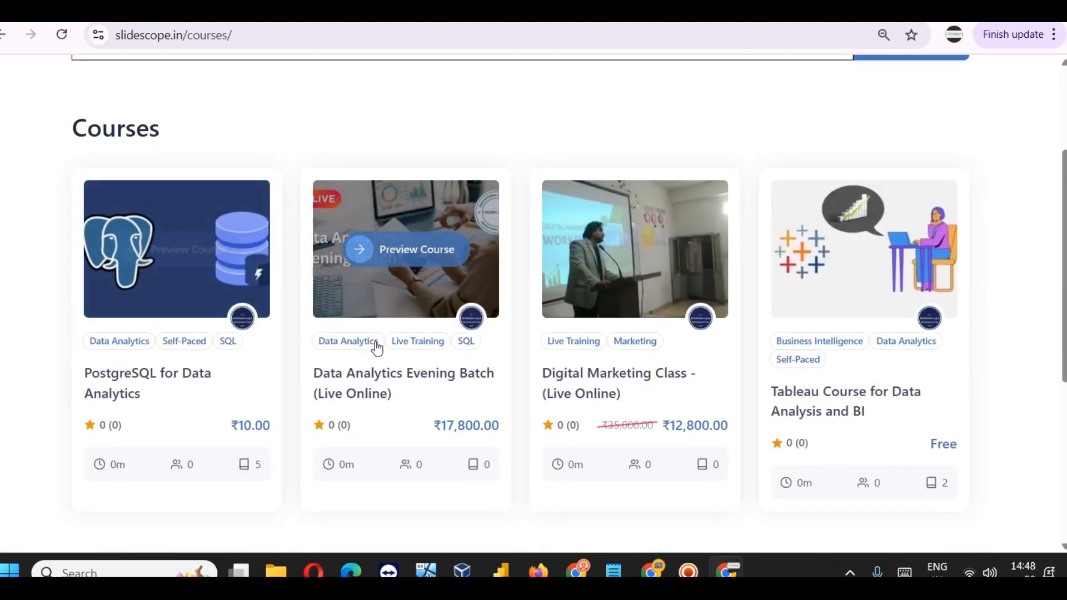
scroll(475, 245, "up", 3)
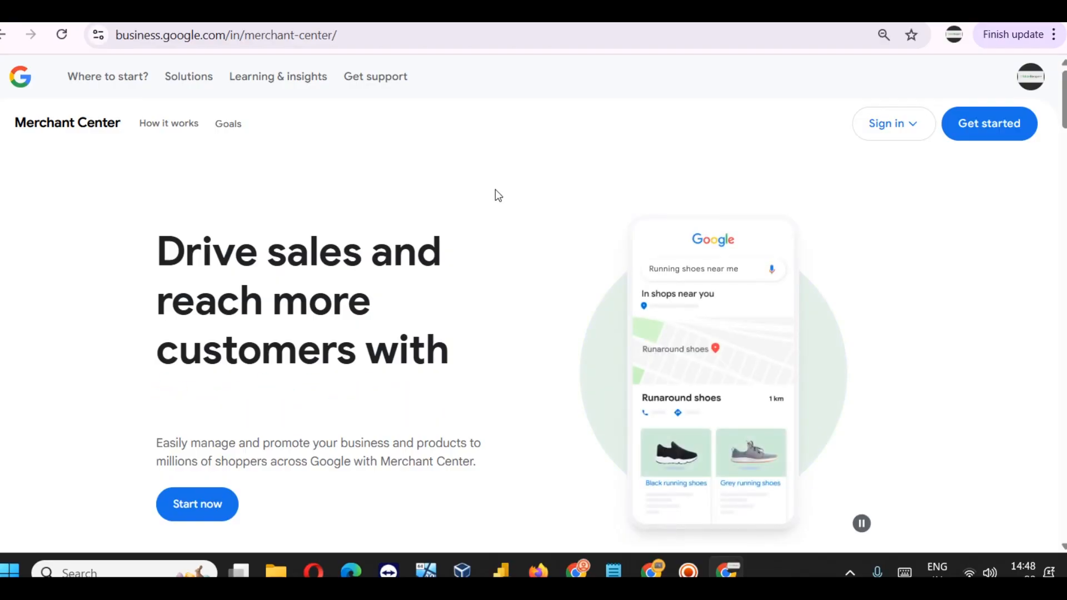
Step: Sign in to Merchant Center from the page's Sign in menu to begin account setup
left_click(892, 129)
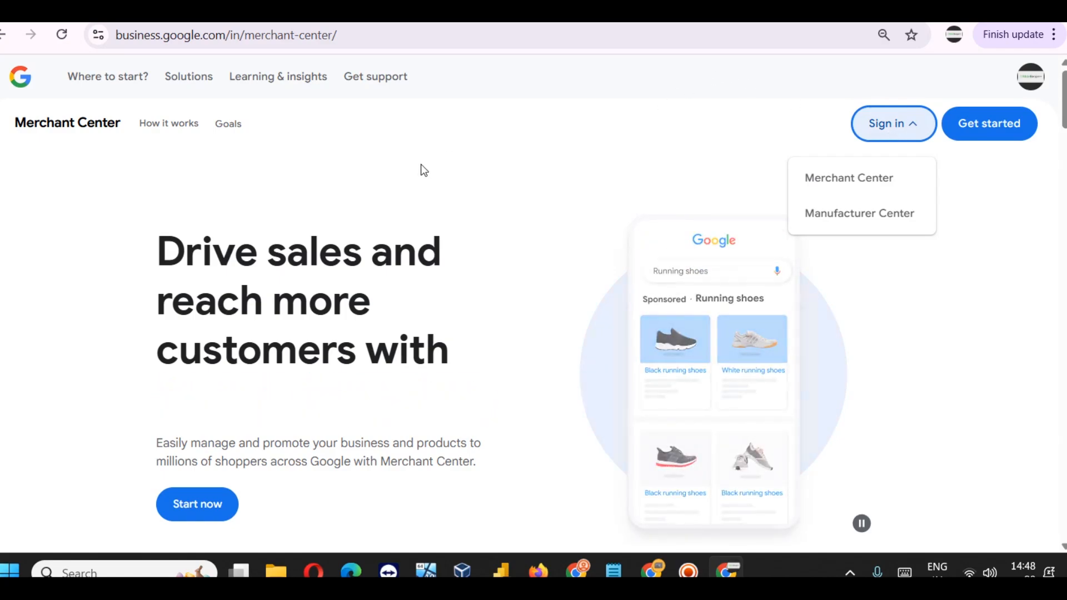
left_click(369, 56)
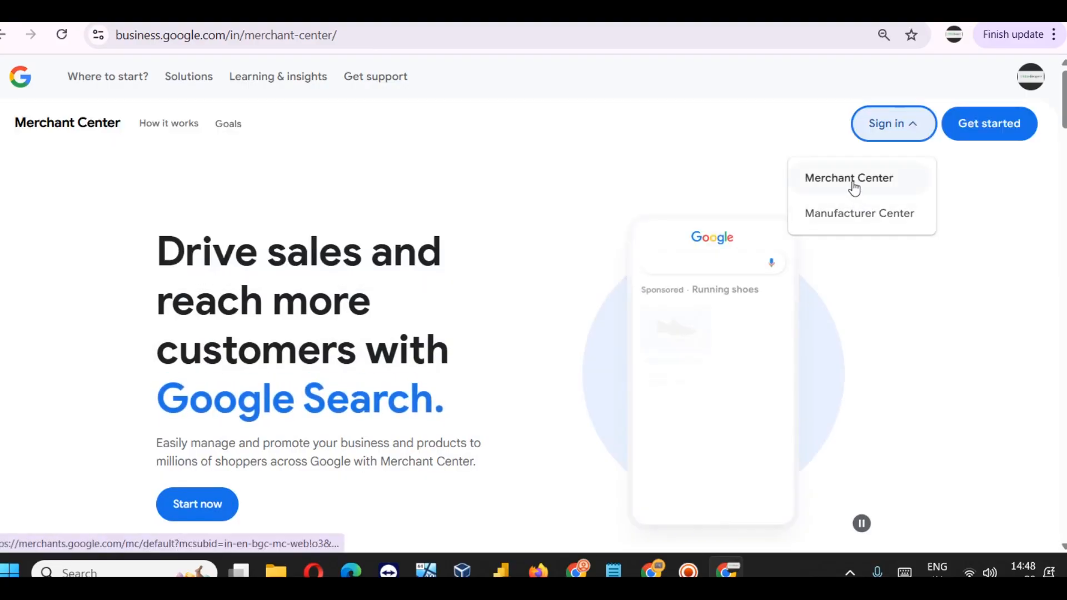
left_click(853, 187)
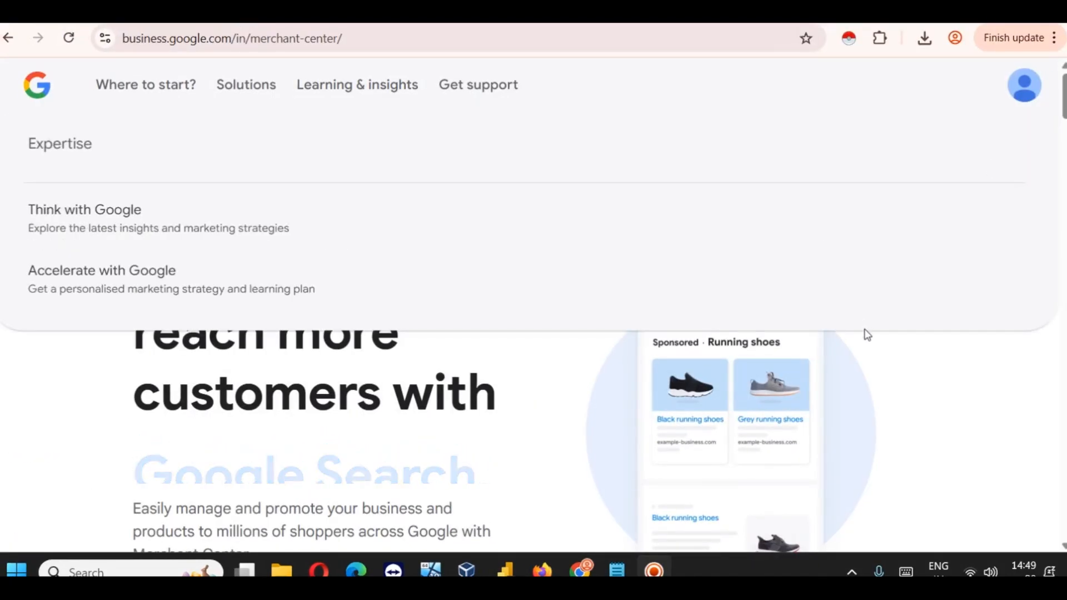
left_click(847, 161)
left_click(839, 206)
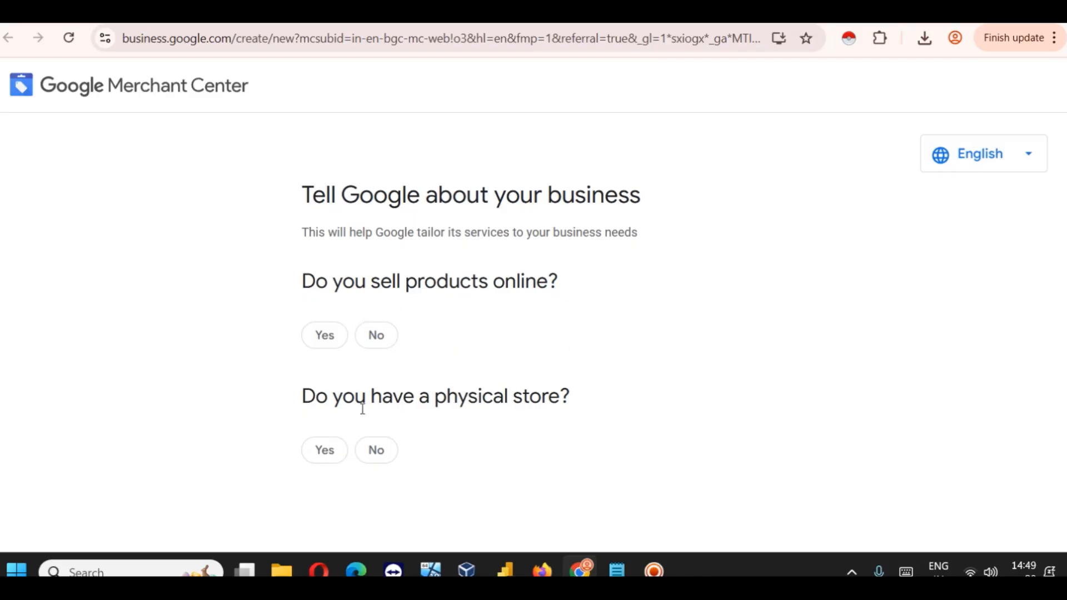
left_click(325, 337)
scroll(472, 313, "down", 2)
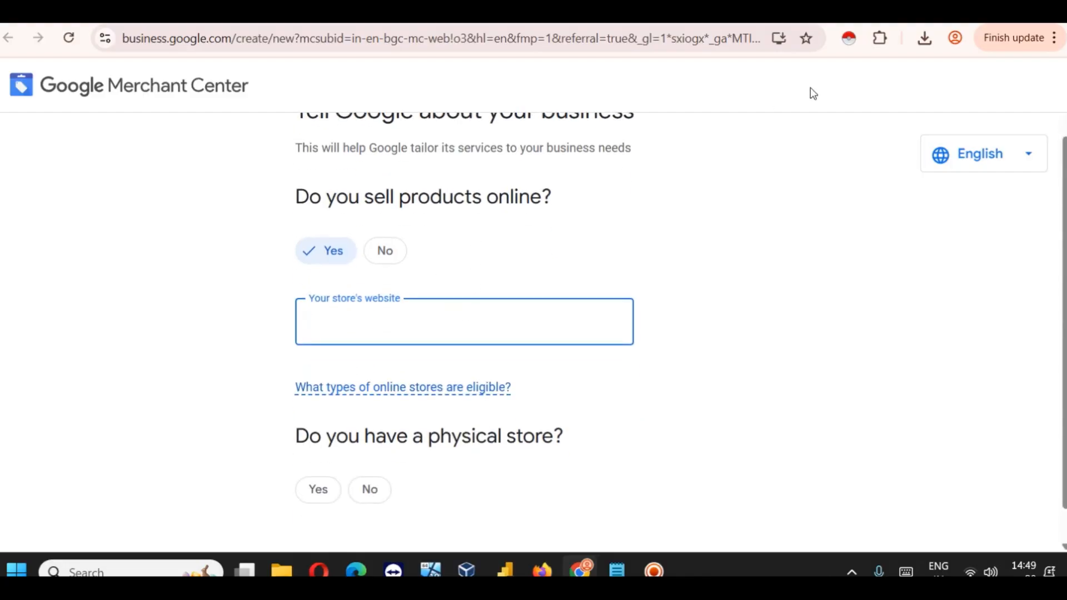
type("https://slidescope.in")
scroll(728, 222, "down", 1)
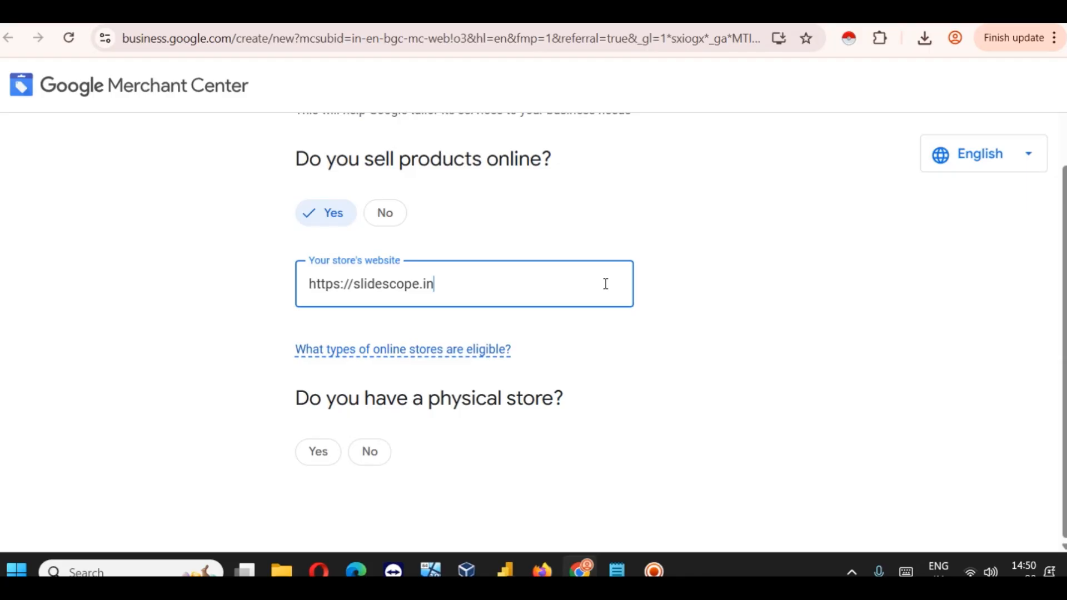
Step: Answer No to having a physical store and submit the store details
left_click(367, 455)
scroll(428, 431, "down", 1)
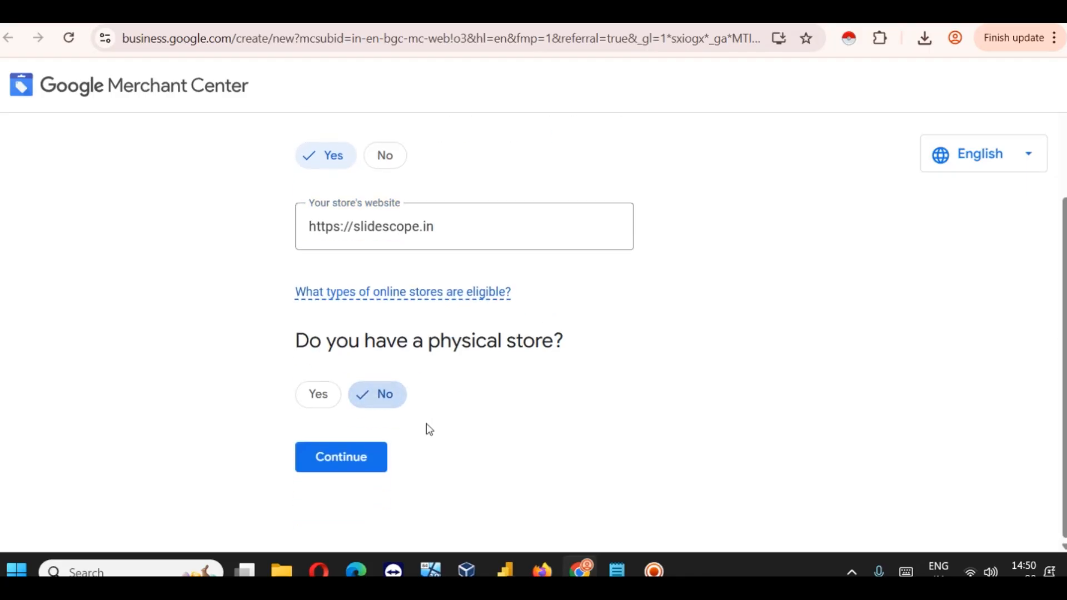
left_click(330, 396)
left_click(398, 391)
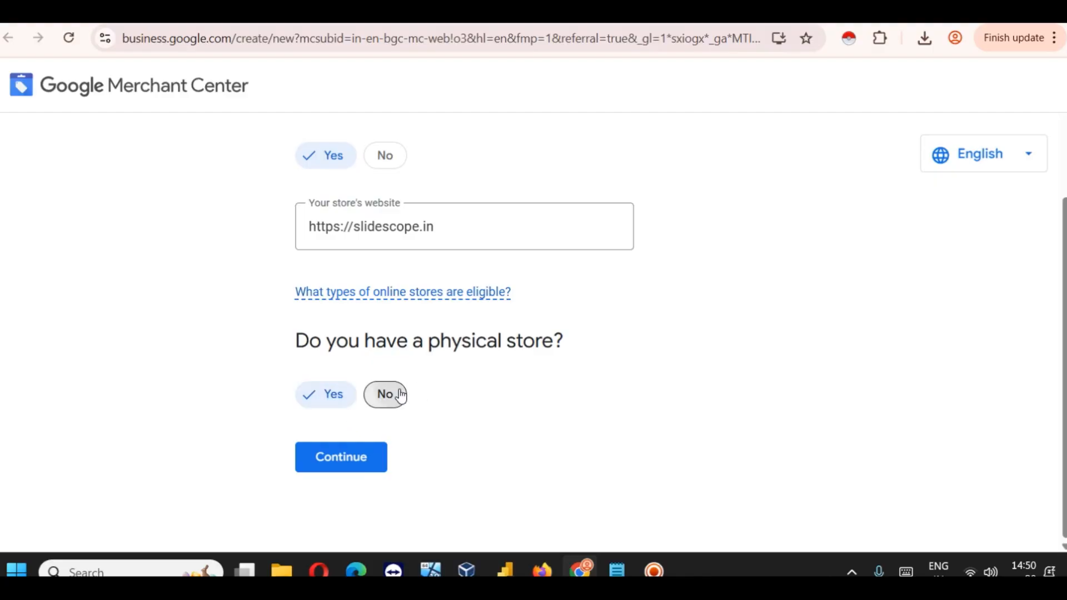
left_click(358, 468)
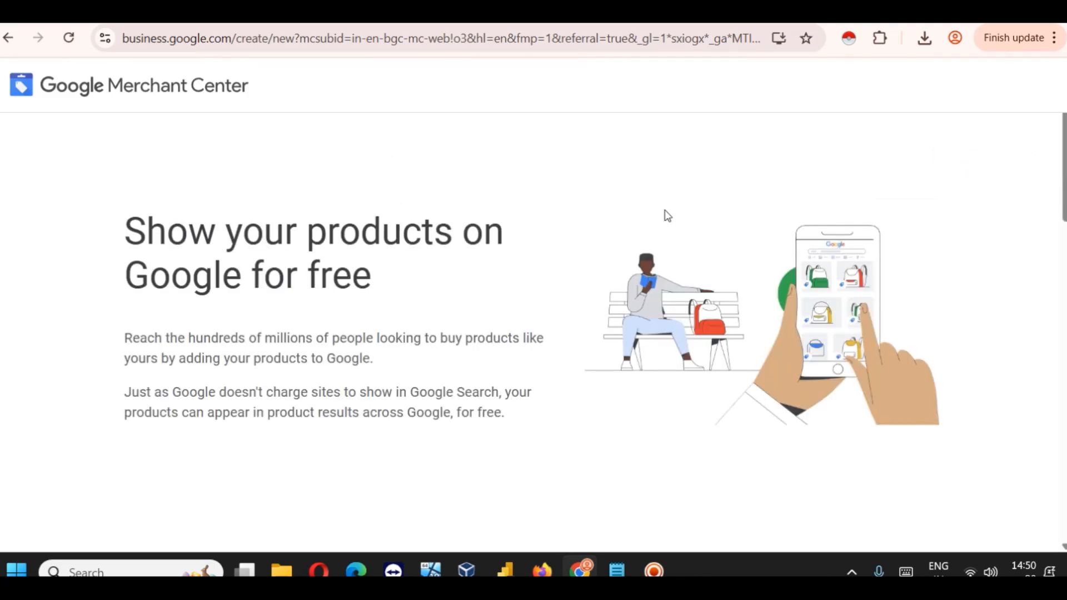
scroll(464, 276, "down", 4)
scroll(413, 250, "up", 4)
scroll(413, 245, "down", 4)
scroll(409, 240, "up", 4)
scroll(473, 235, "down", 8)
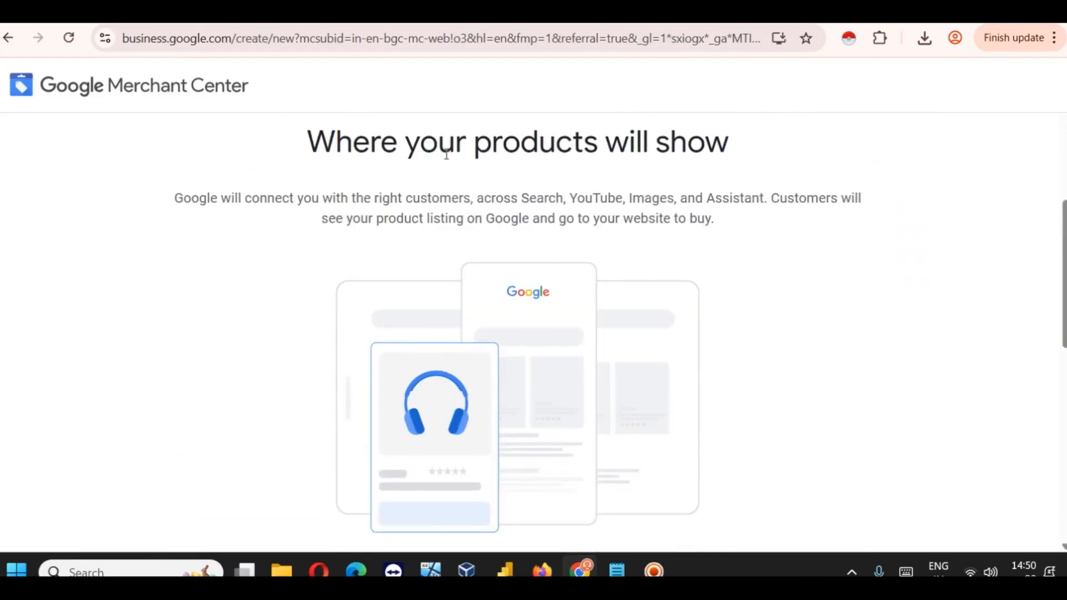
scroll(638, 156, "down", 3)
scroll(638, 157, "up", 3)
scroll(731, 326, "down", 6)
scroll(598, 317, "up", 2)
scroll(557, 231, "down", 3)
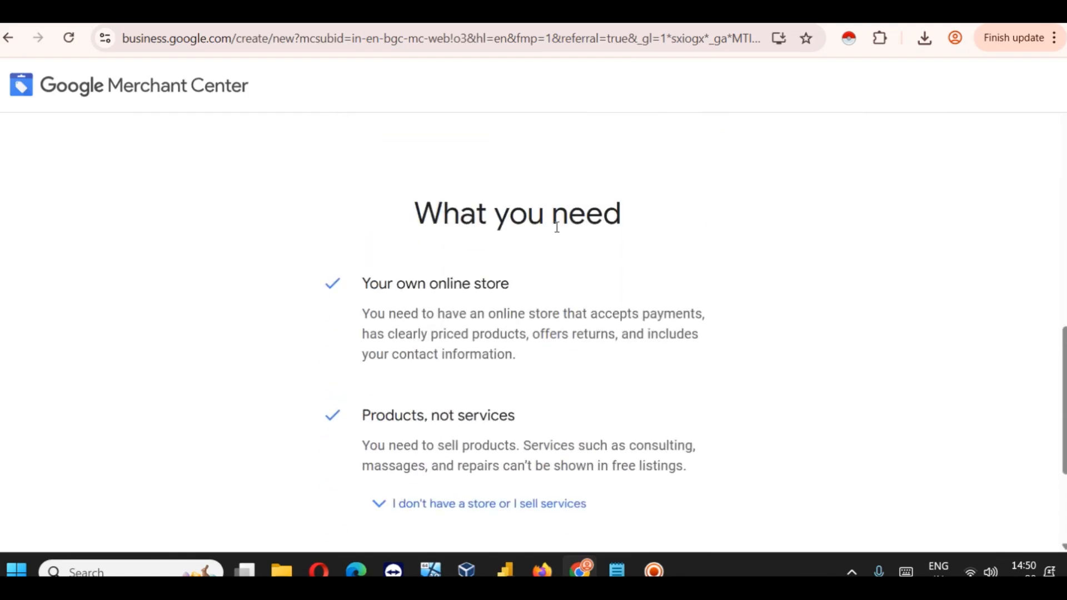
left_click_drag(361, 285, 545, 278)
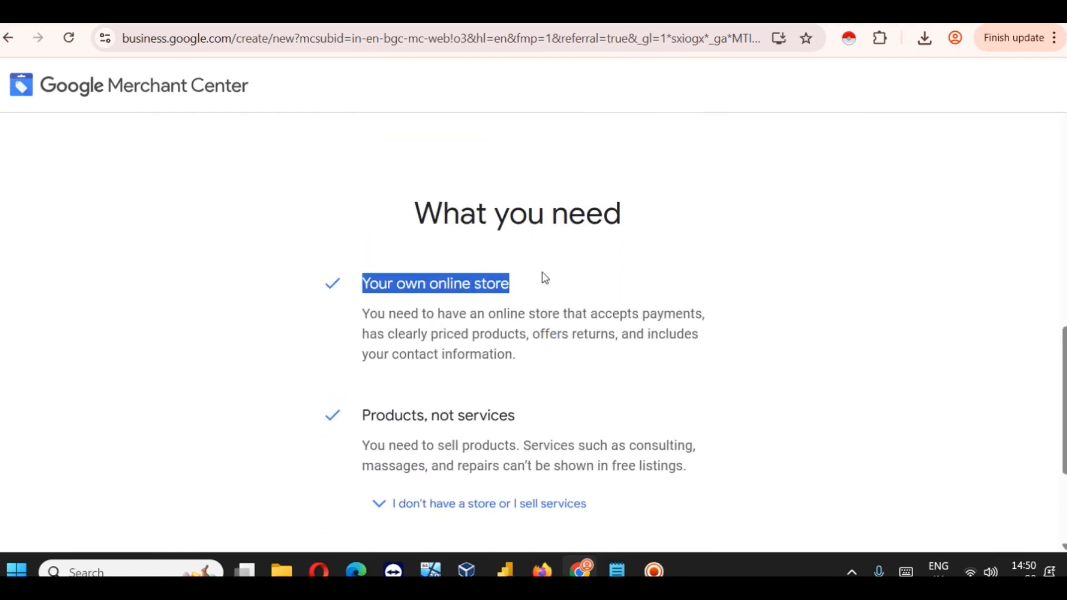
scroll(544, 278, "down", 2)
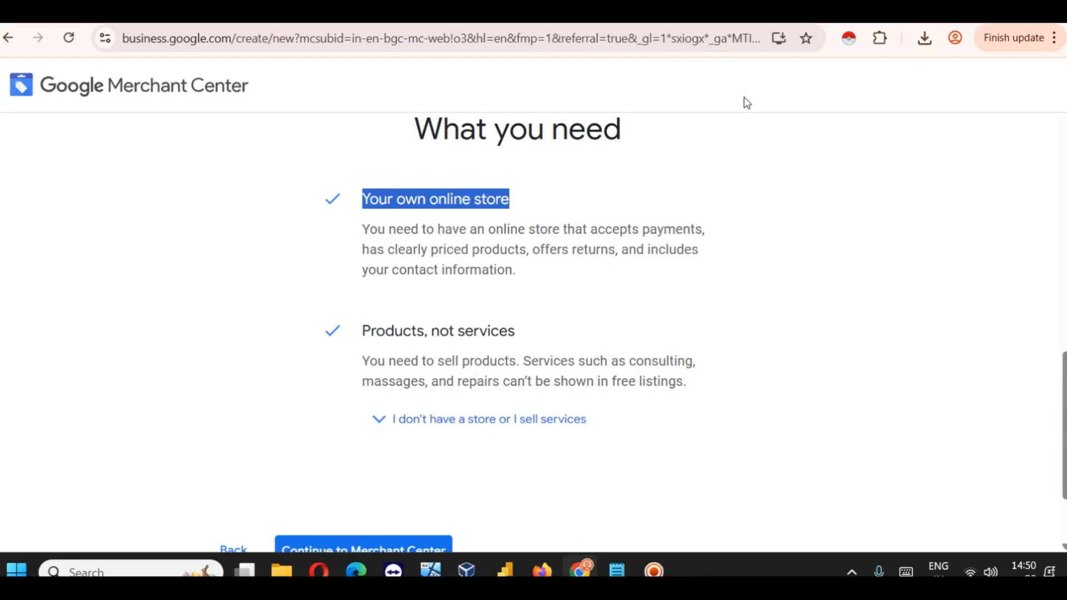
key("ctrl+t")
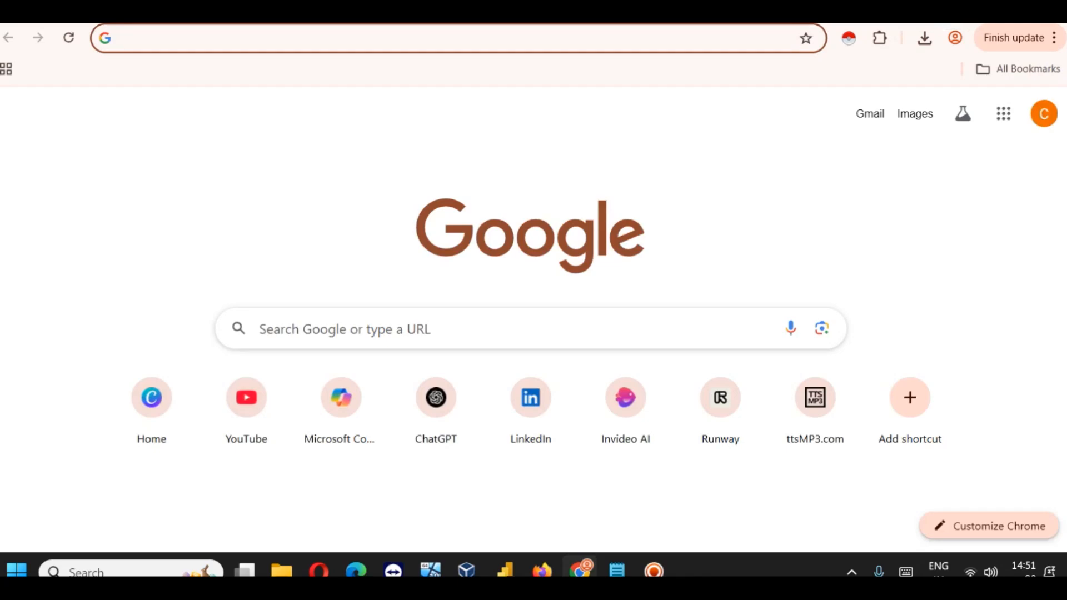
Step: Go to slidescope.in in the new tab, correcting the typed slidescope.com to .in
type("slidescope.com")
key("BackSpace")
key("BackSpace")
key("BackSpace")
key("BackSpace")
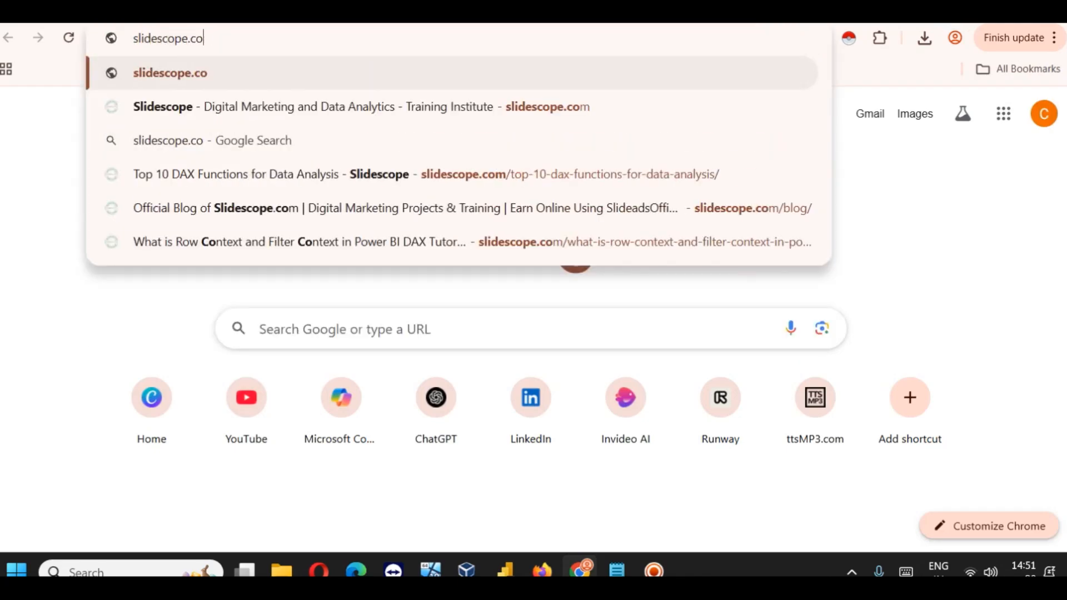
type(".in")
key("Return")
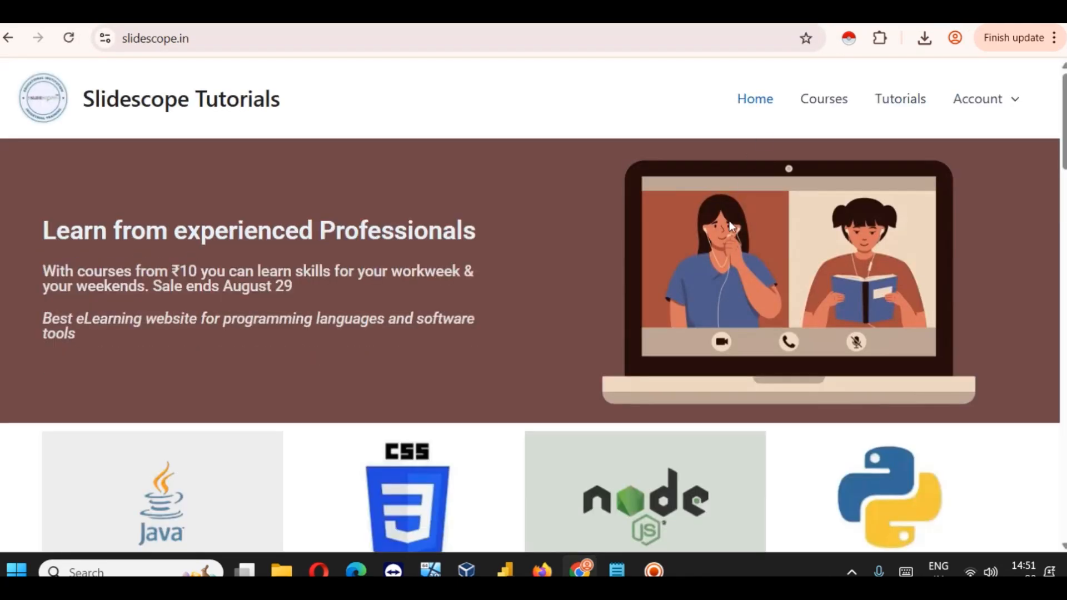
scroll(520, 334, "down", 3)
scroll(847, 145, "up", 3)
Step: Open the Courses page and scroll through the priced course cards
left_click(833, 104)
scroll(72, 351, "down", 4)
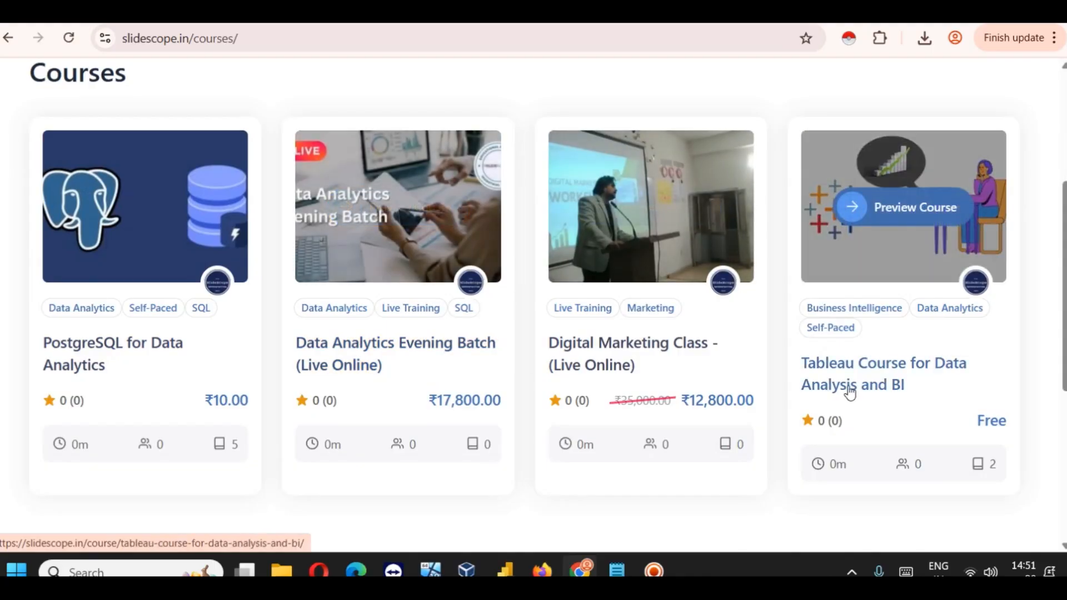
scroll(761, 386, "down", 3)
scroll(762, 386, "up", 7)
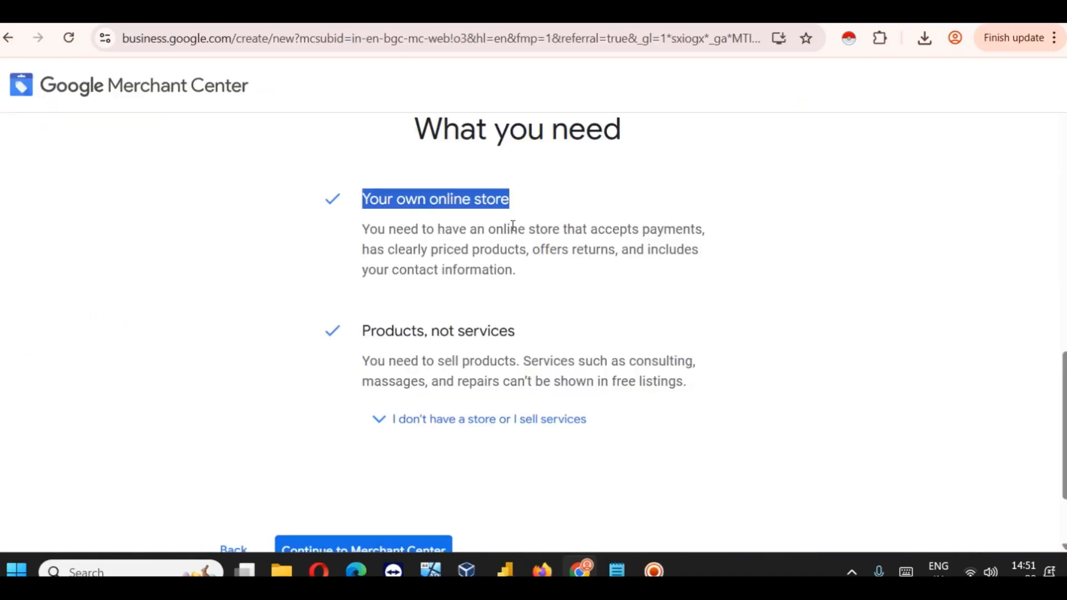
Step: Continue to the business info form and enter the business name Slidescope.in
scroll(512, 225, "down", 2)
scroll(578, 360, "up", 6)
scroll(576, 362, "down", 6)
left_click(383, 424)
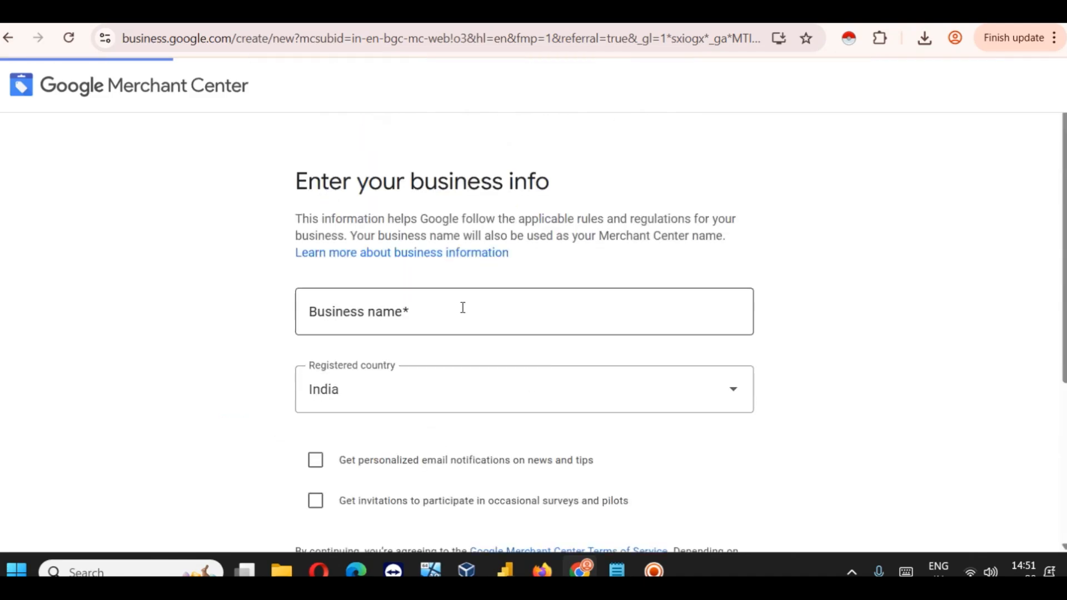
left_click(357, 323)
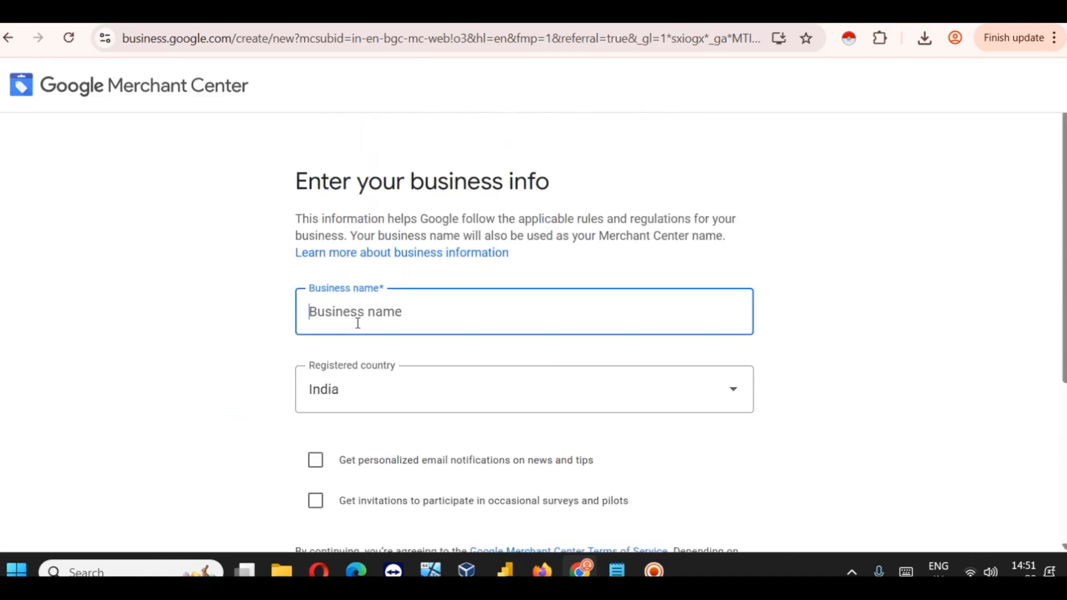
type("Slidescope.in")
left_click(818, 312)
Step: Keep India as the registered country in the country dropdown
scroll(427, 317, "down", 4)
scroll(405, 266, "up", 1)
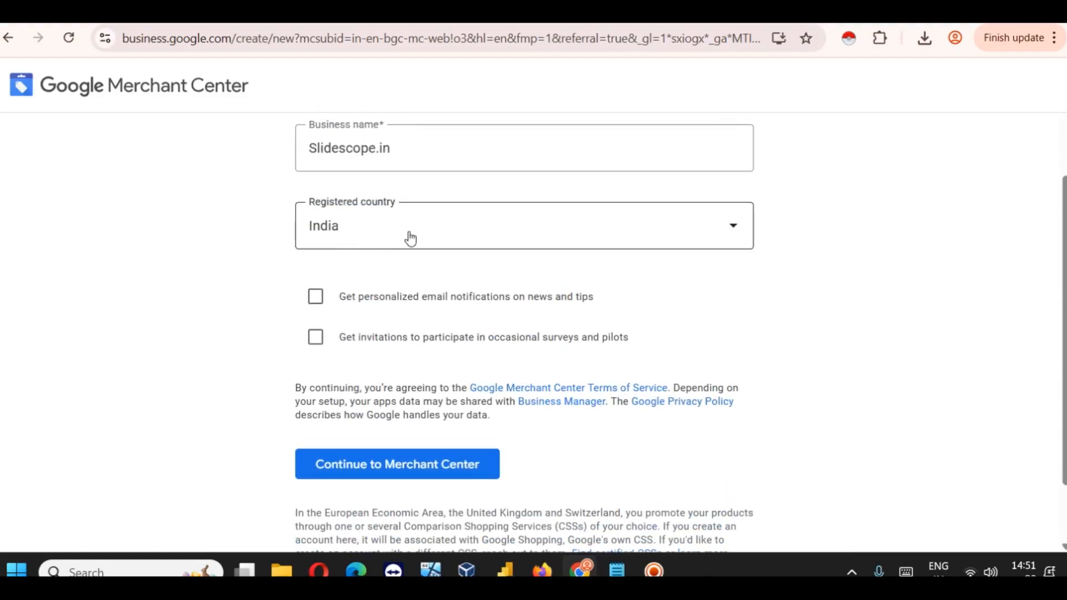
left_click(409, 239)
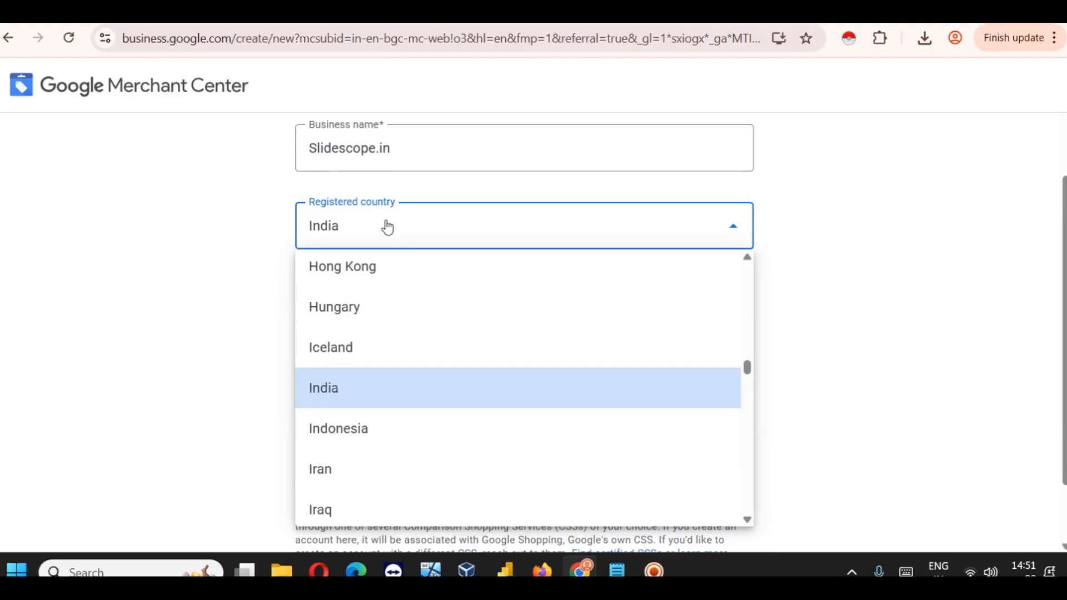
left_click(852, 292)
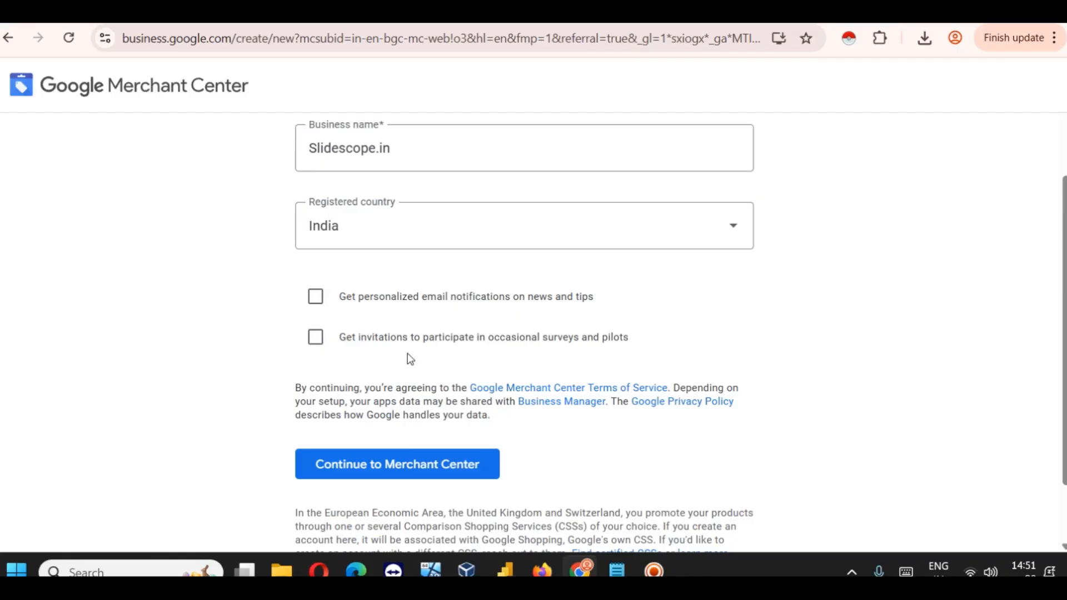
scroll(309, 354, "down", 2)
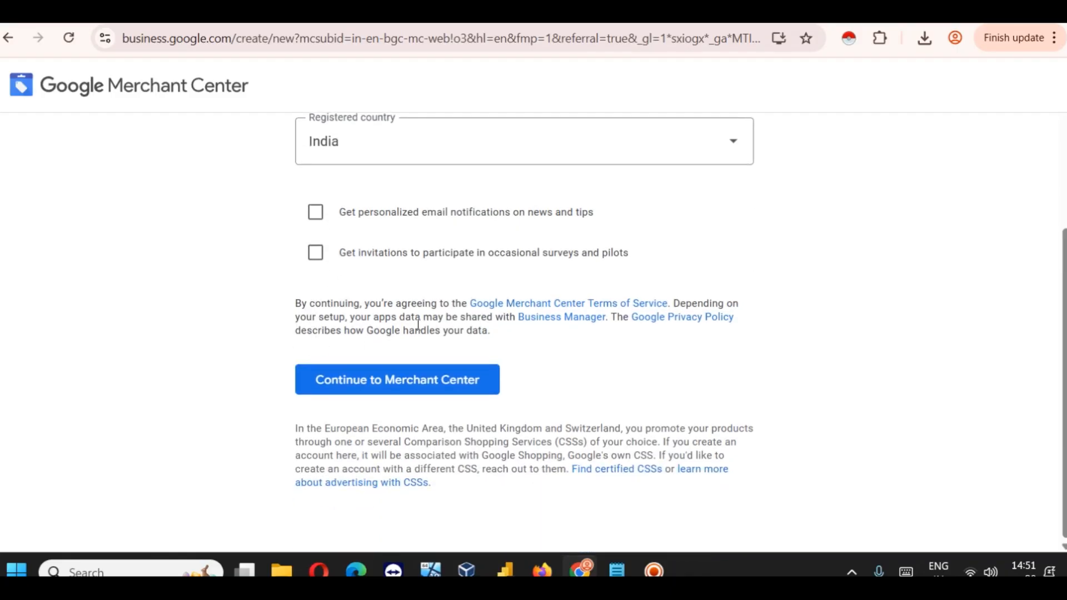
Step: Create the Slidescope.in account, then follow the welcome page's Google for WooCommerce plugin link
left_click(371, 392)
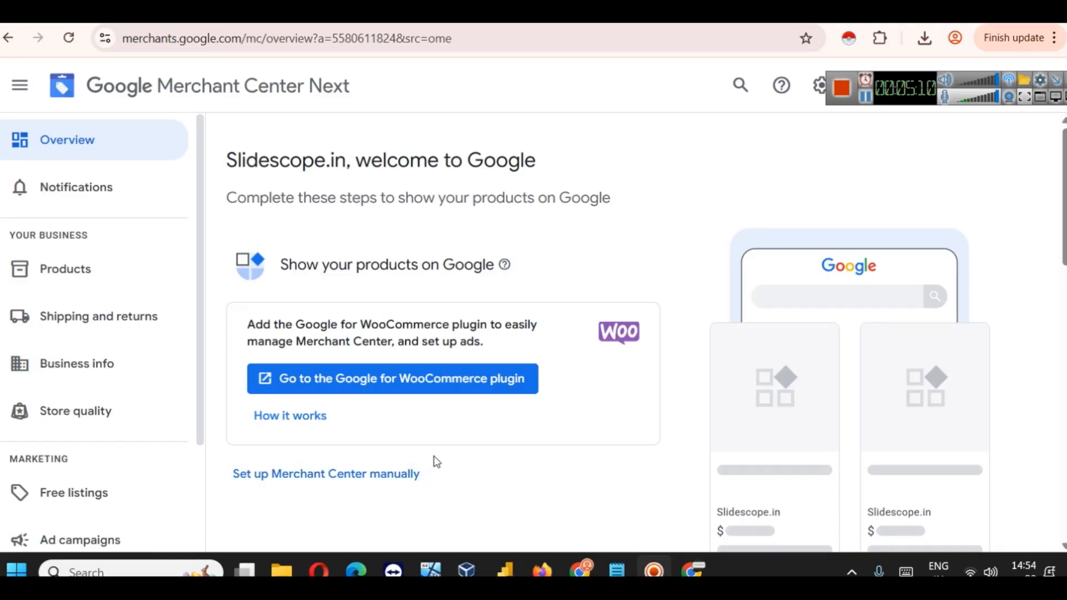
left_click(377, 389)
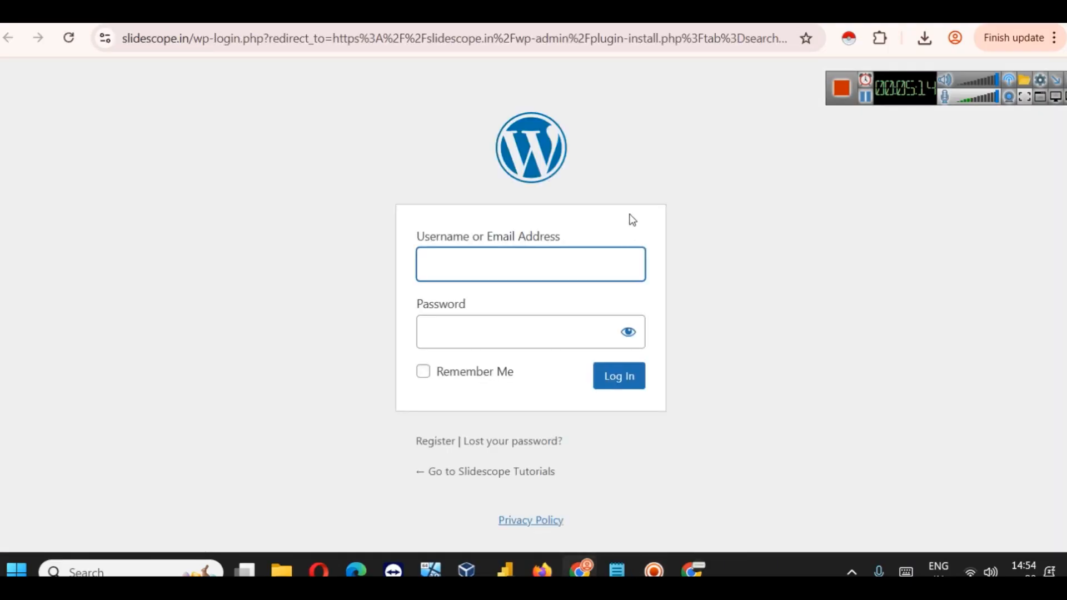
Step: Paste the slidescope.in login address into the logged-in WordPress dashboard window
left_click(615, 39)
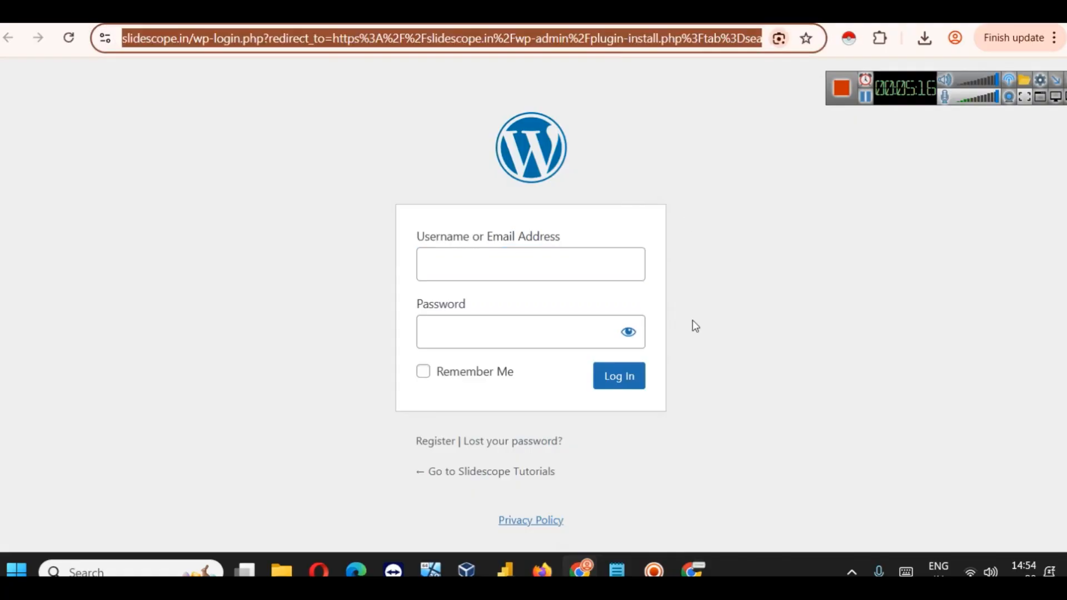
left_click(692, 561)
left_click(422, 40)
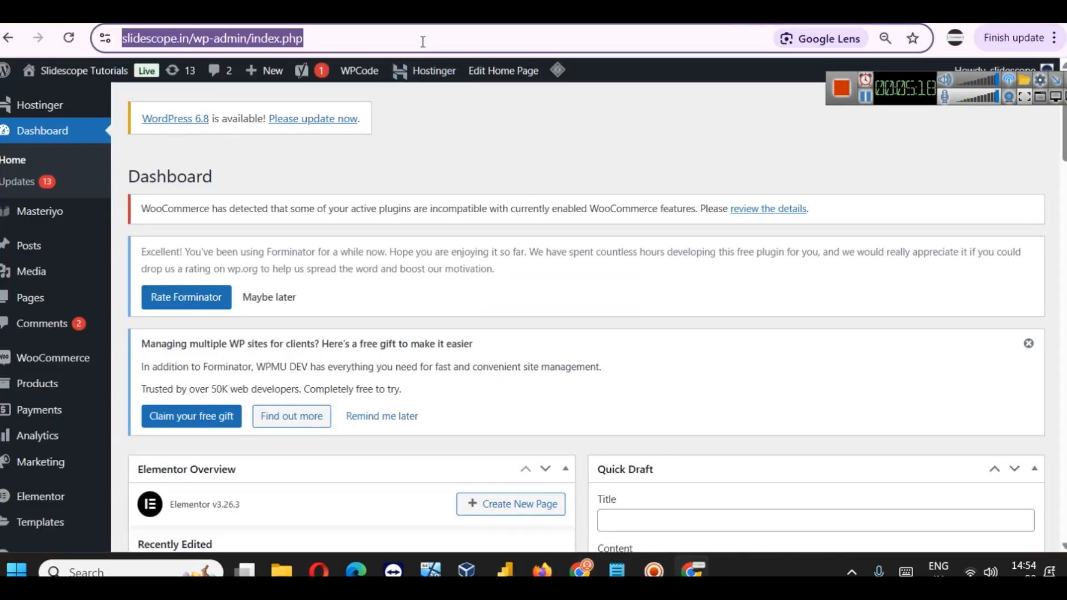
type("https://slidescope.in/wp-login.php?redirect_to=https%3A%2F%2Fslidescope.in%2Fwp-admin%2Fplugin-install.php%3Ftab%3Dsearch%26type%3Dterm%26s%3Dgoogle%2Blistings&reauth=1")
key("Return")
left_click(470, 251)
left_click(7, 38)
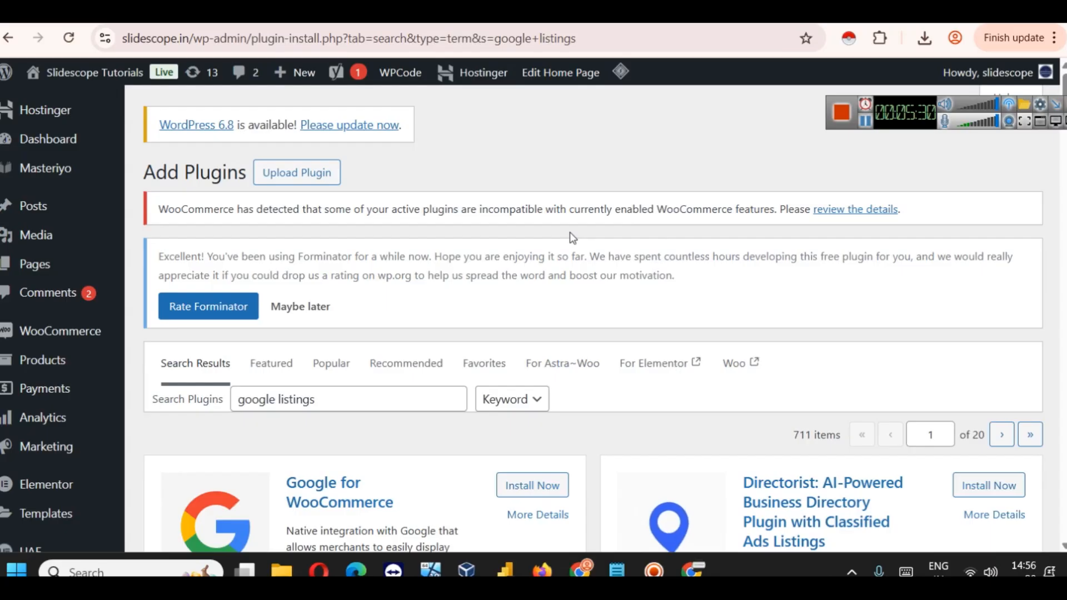
Step: Install the Google for WooCommerce plugin from the 'google listings' search results
scroll(627, 335, "down", 2)
scroll(625, 330, "down", 1)
left_click(542, 313)
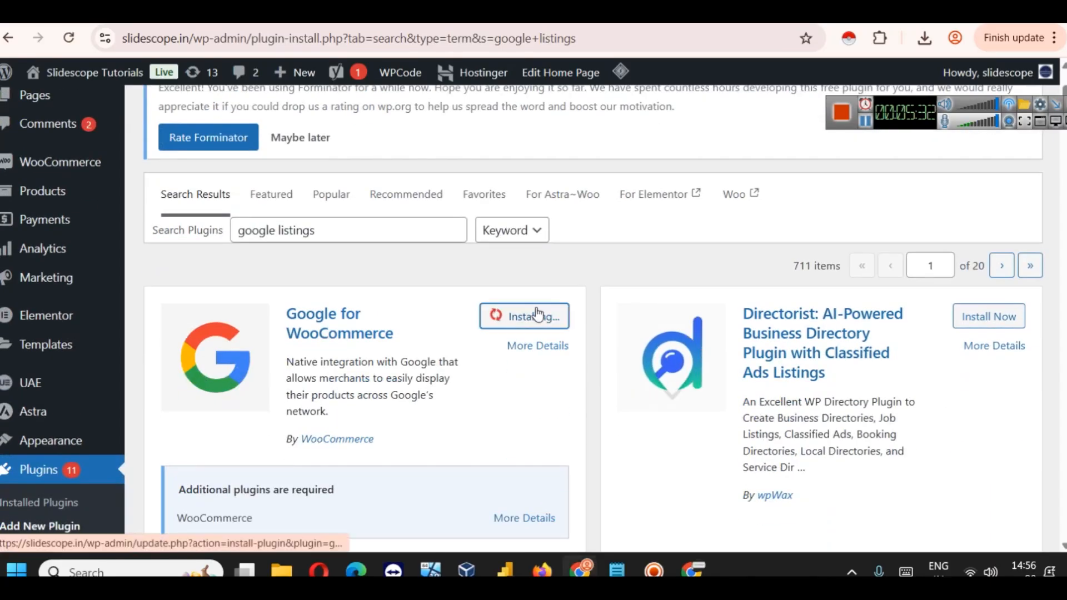
scroll(548, 302, "down", 3)
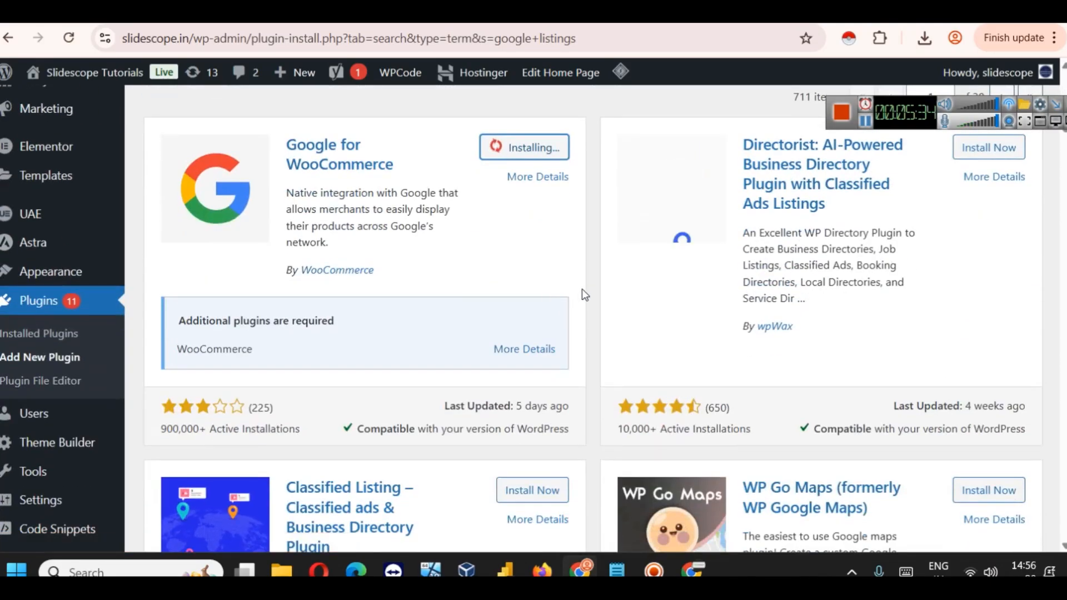
scroll(409, 274, "down", 5)
scroll(402, 294, "up", 4)
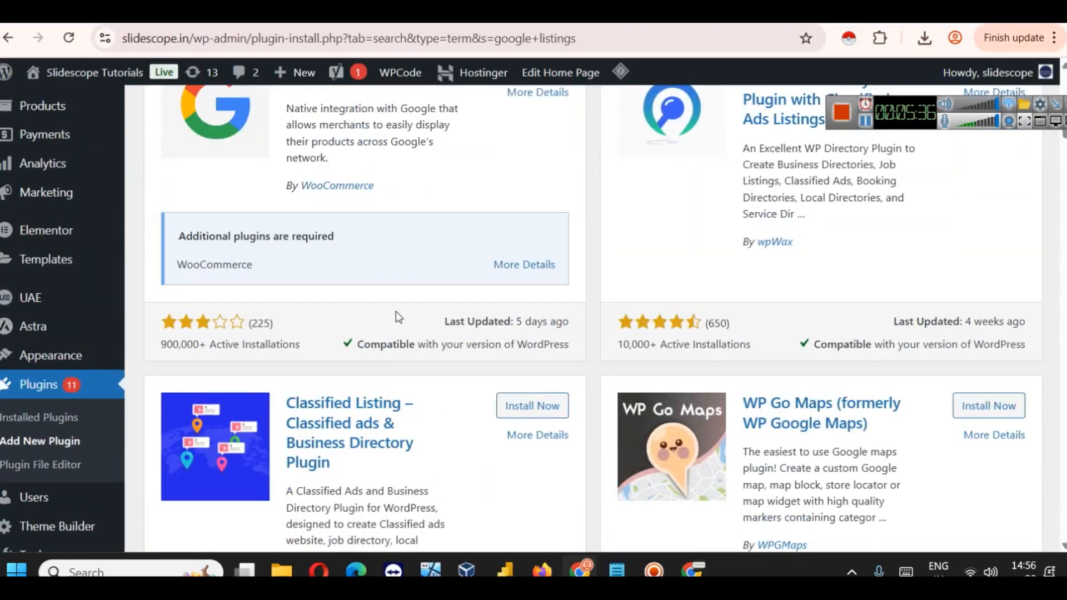
scroll(413, 278, "down", 5)
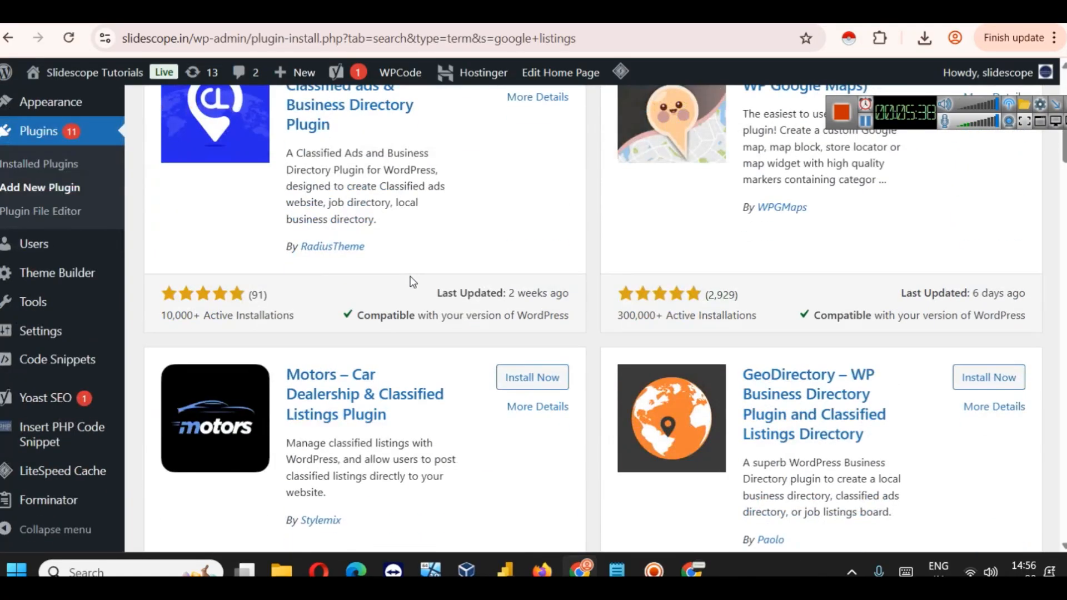
scroll(411, 281, "up", 10)
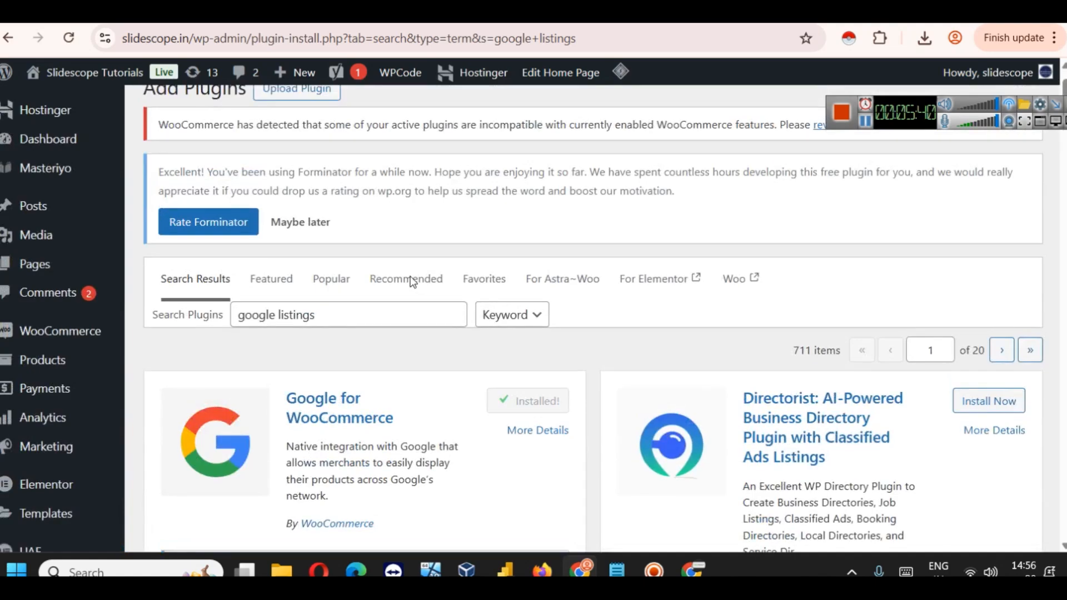
scroll(500, 300, "down", 3)
Step: Activate the newly installed Google for WooCommerce plugin
left_click(533, 232)
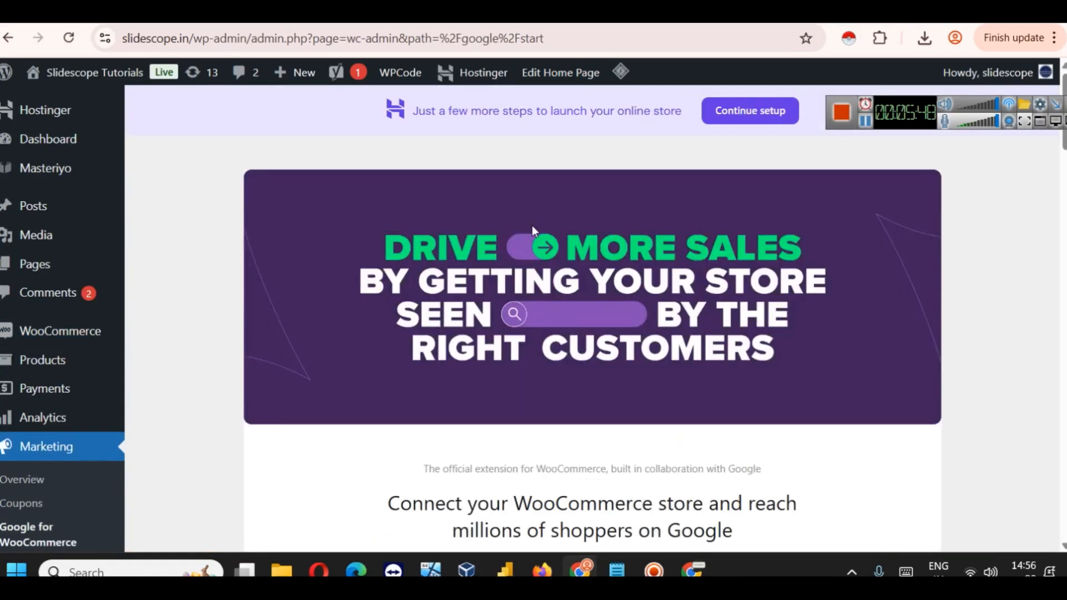
scroll(559, 240, "down", 5)
scroll(637, 329, "up", 5)
scroll(636, 328, "down", 4)
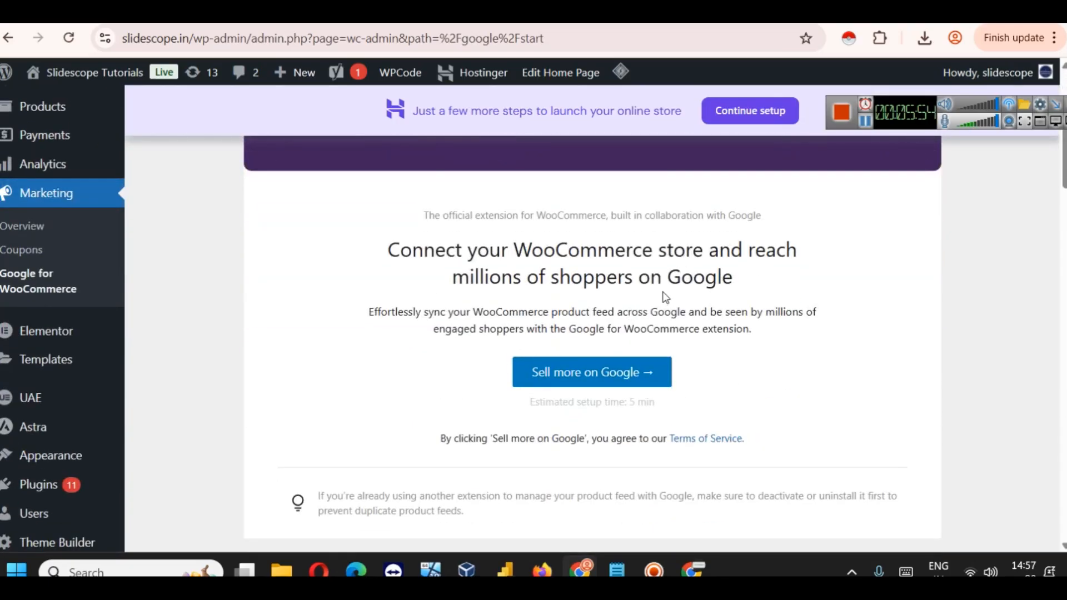
Step: Start the Sell more on Google setup, zoom the page out, and connect WordPress.com
left_click(572, 374)
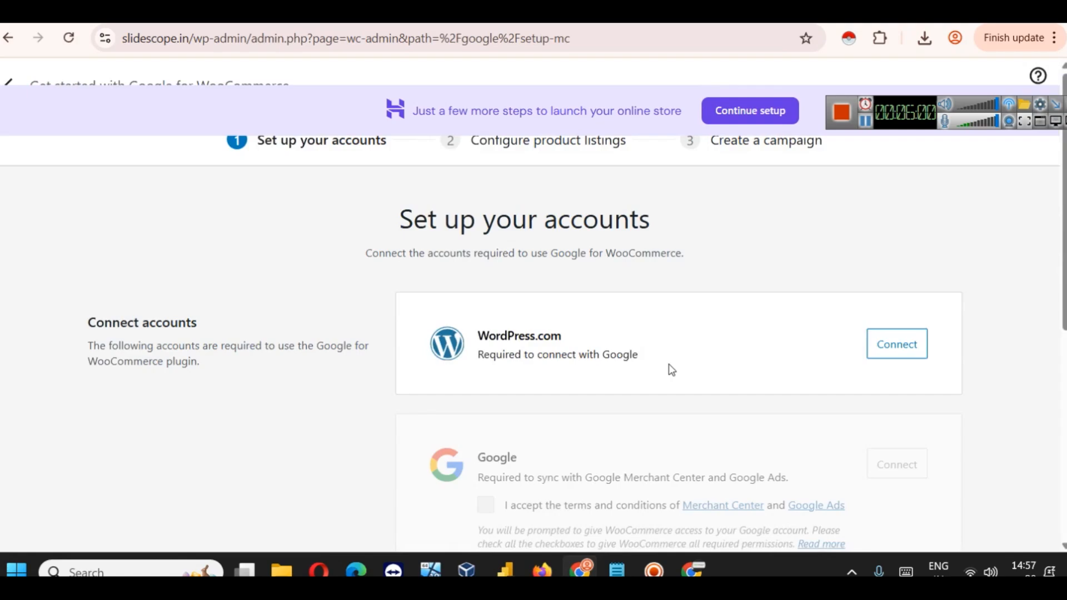
left_click_drag(893, 111, 885, 58)
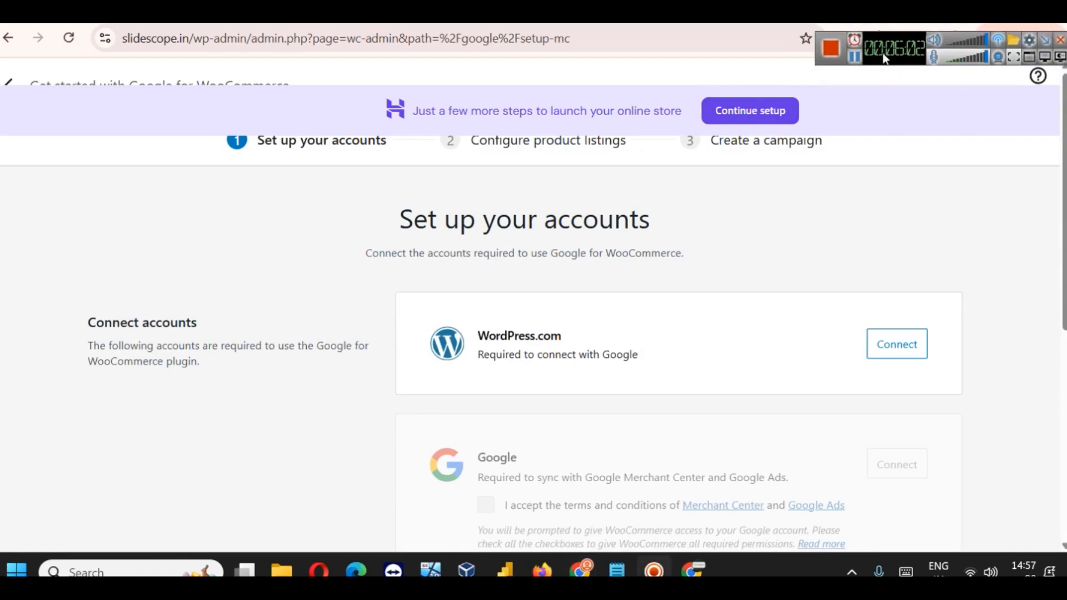
key("ctrl+minus")
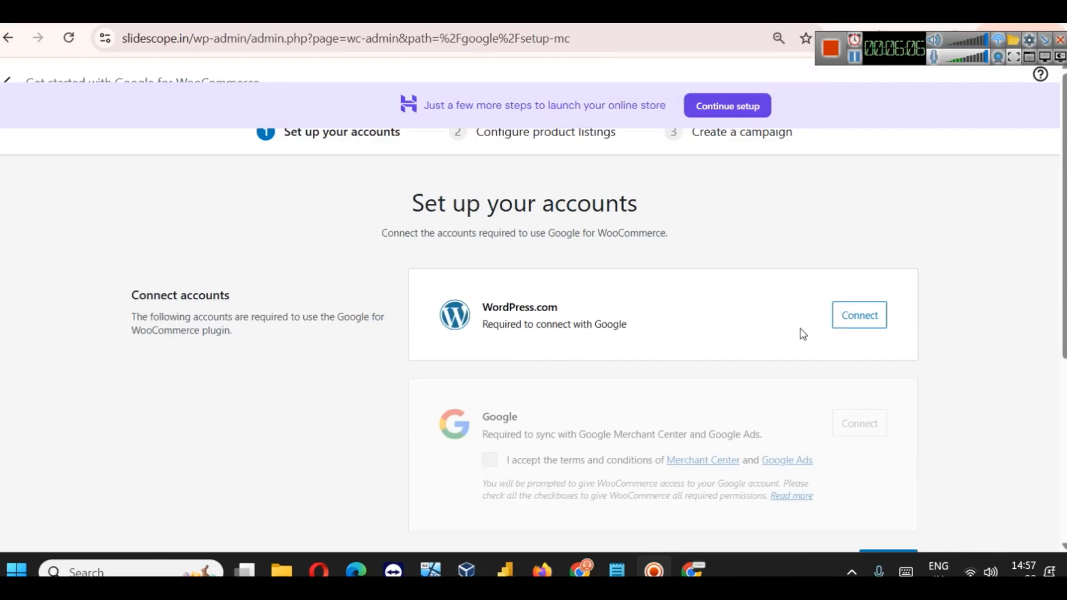
scroll(631, 301, "down", 2)
left_click(844, 229)
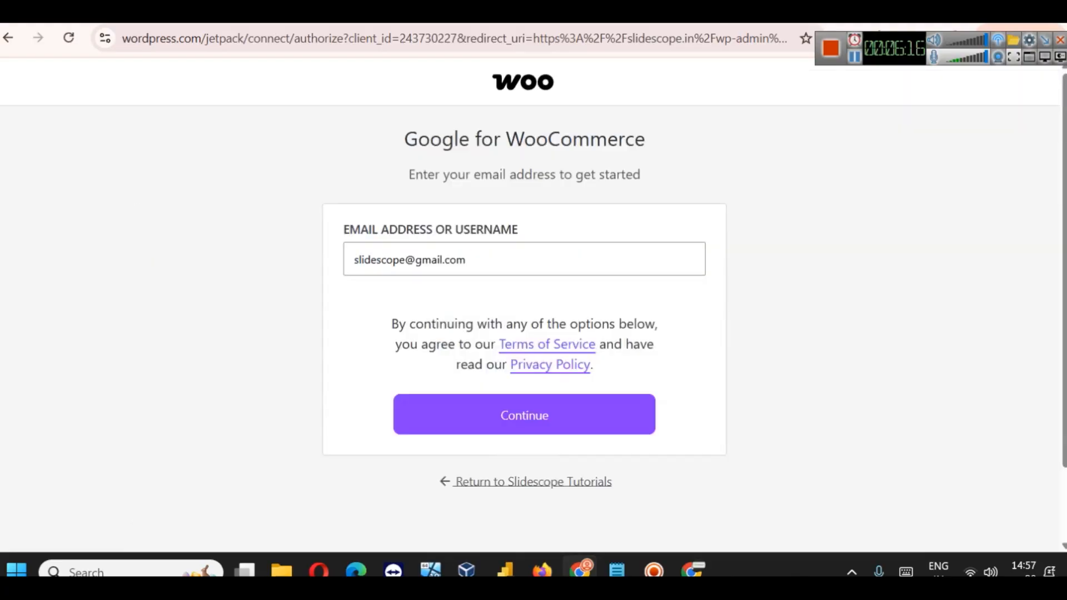
Step: Submit the email on the Woo sign-in form to reach the login-link page
left_click(716, 13)
left_click(717, 14)
left_click(535, 412)
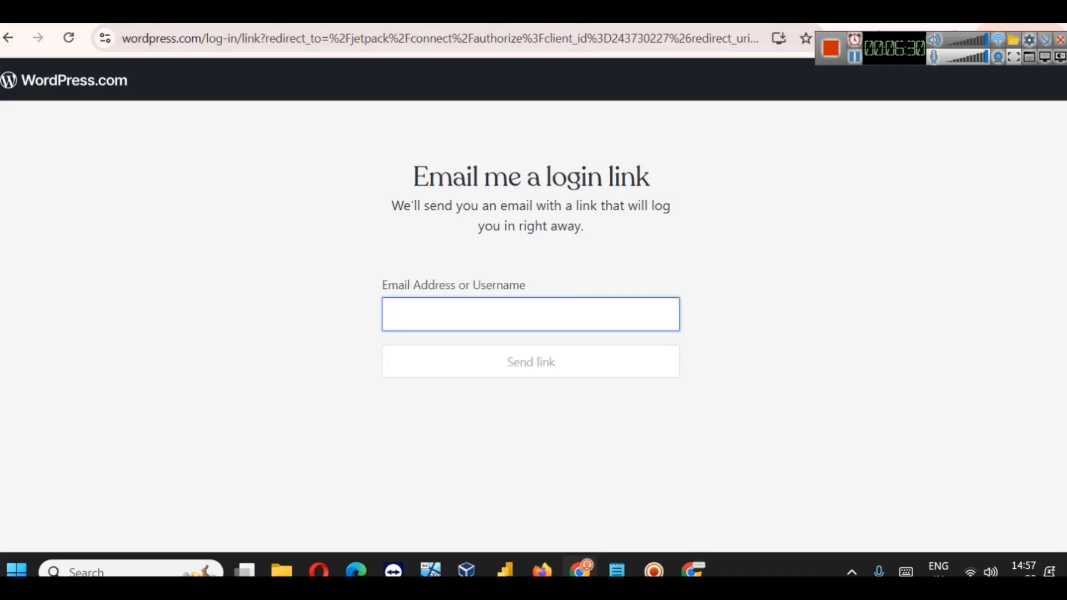
Step: Follow Merchant Center's link to the Google for WooCommerce plugin on the site's Add Plugins page
left_click(708, 17)
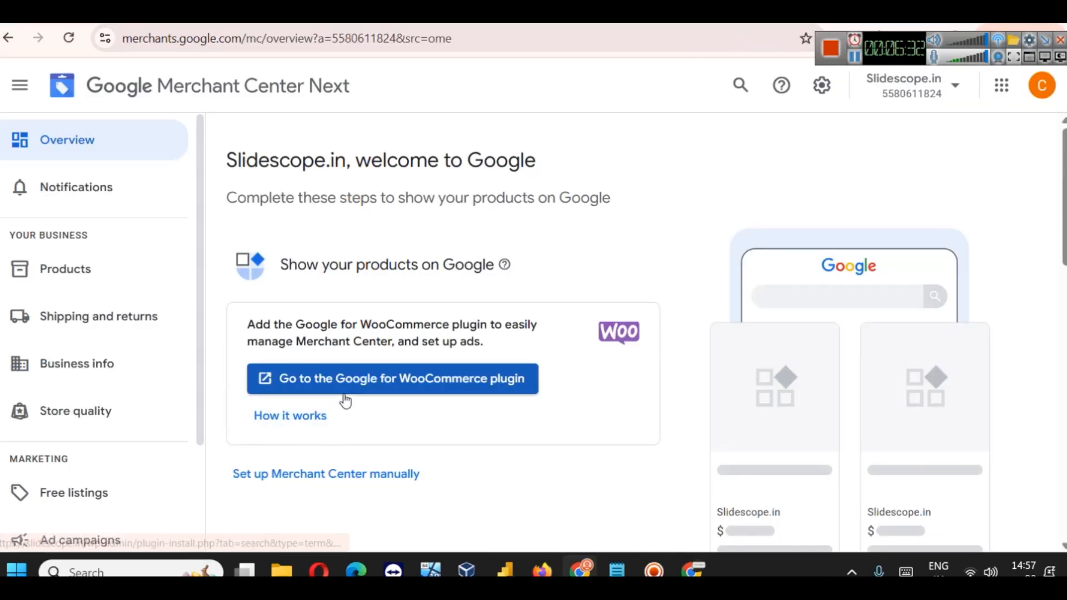
left_click(291, 383)
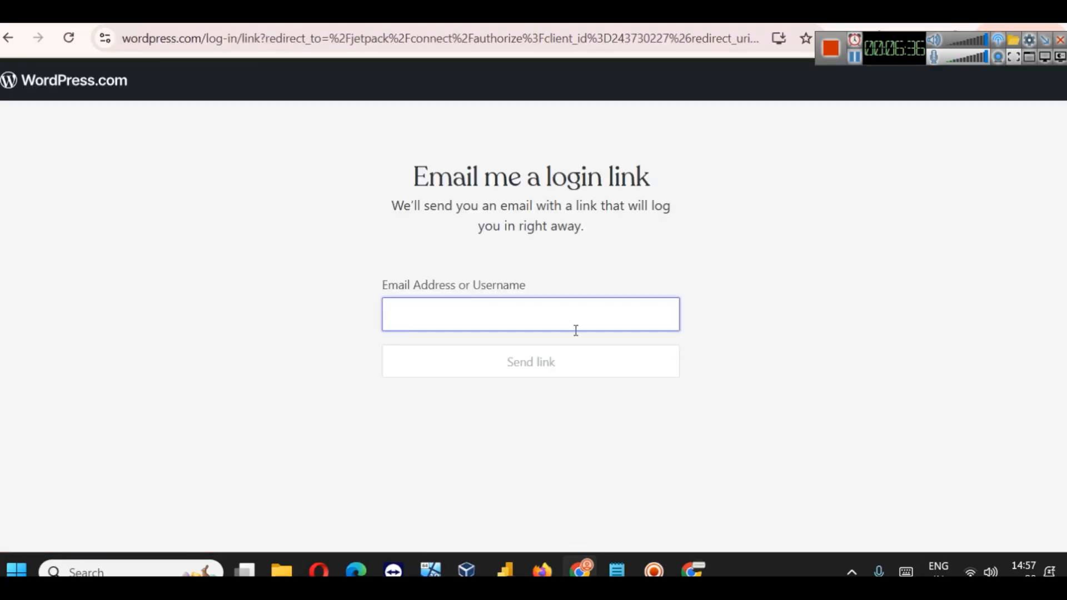
left_click(689, 13)
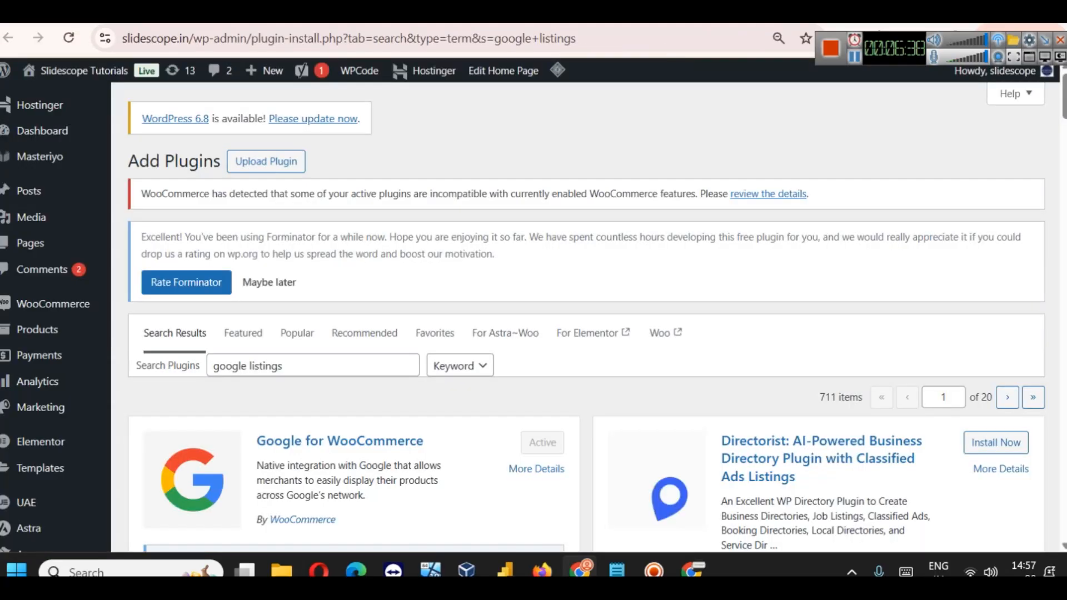
Step: Review the Google for WooCommerce plugin details in the 'google listings' results and confirm it is Active
scroll(607, 374, "down", 4)
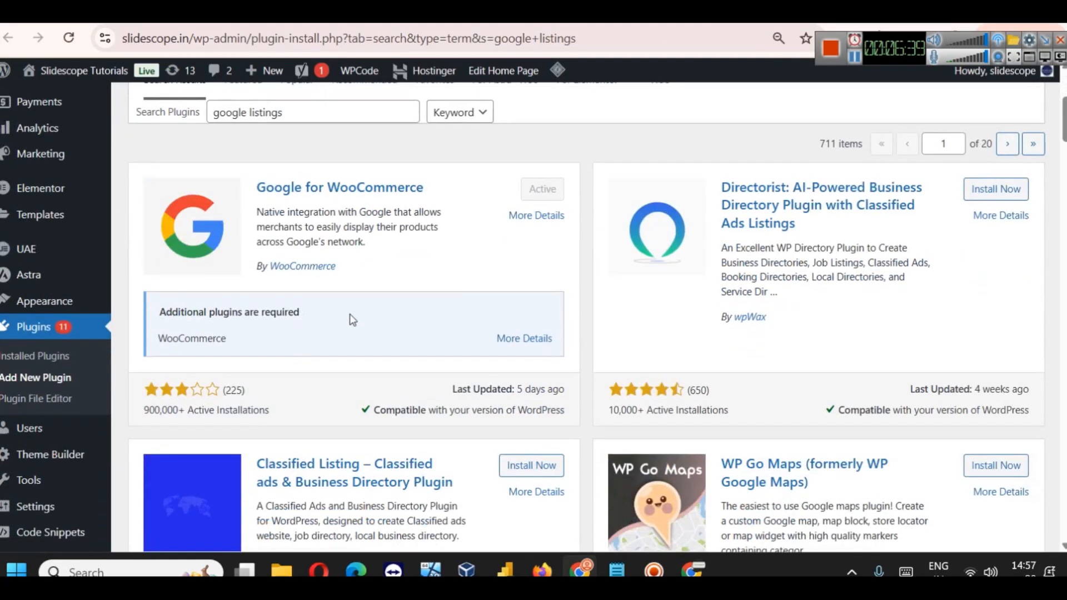
left_click(360, 196)
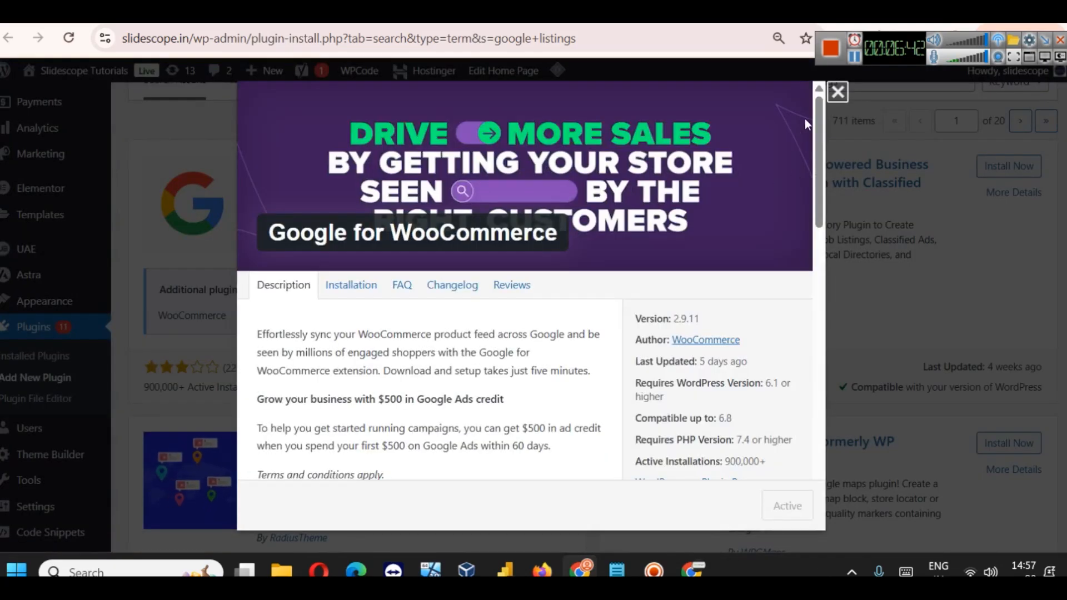
left_click(837, 92)
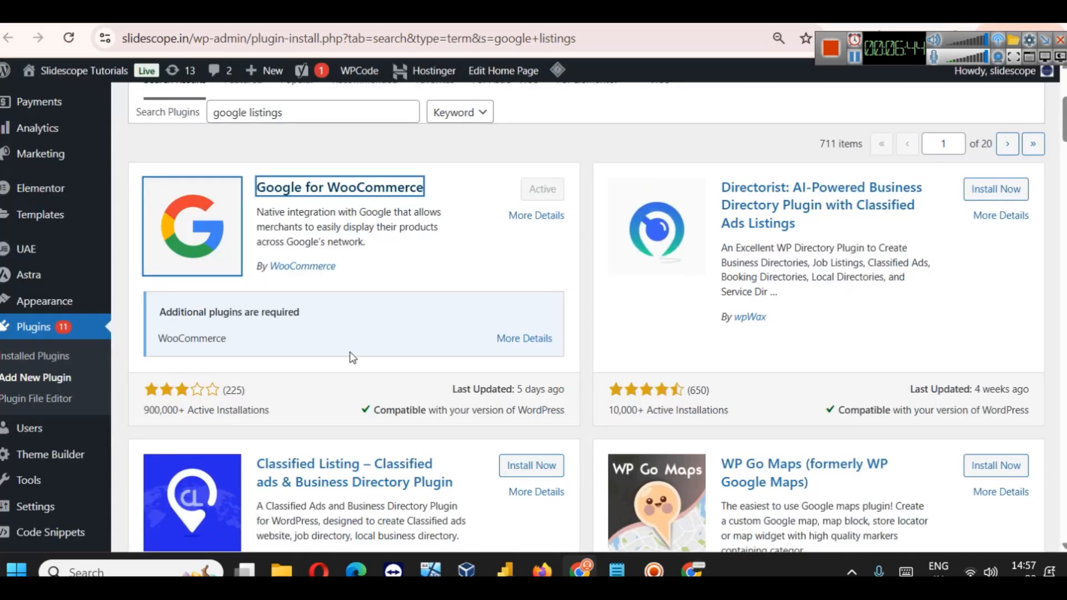
scroll(353, 358, "down", 7)
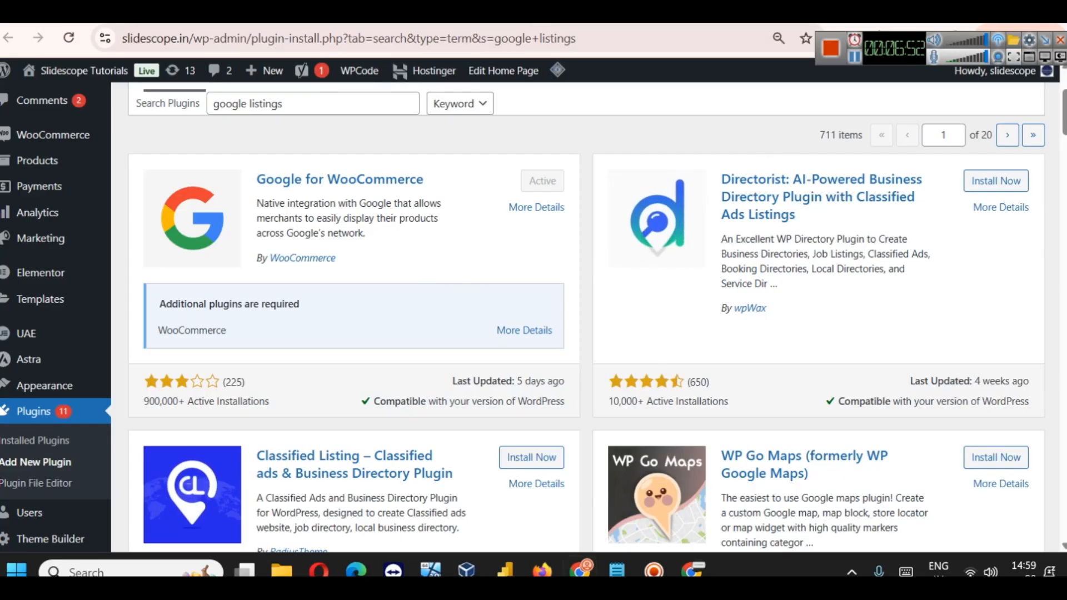
left_click(473, 17)
scroll(741, 428, "up", 2)
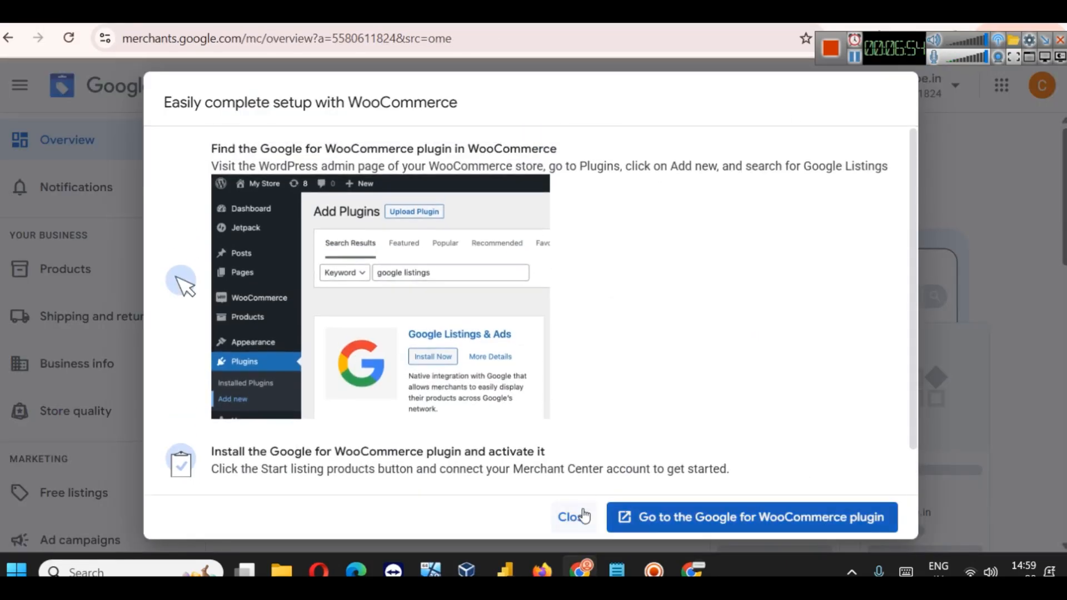
Step: Dismiss the 'Easily complete setup with WooCommerce' guide and look over the overview
left_click(574, 517)
scroll(553, 352, "down", 5)
scroll(493, 335, "down", 2)
scroll(555, 329, "up", 6)
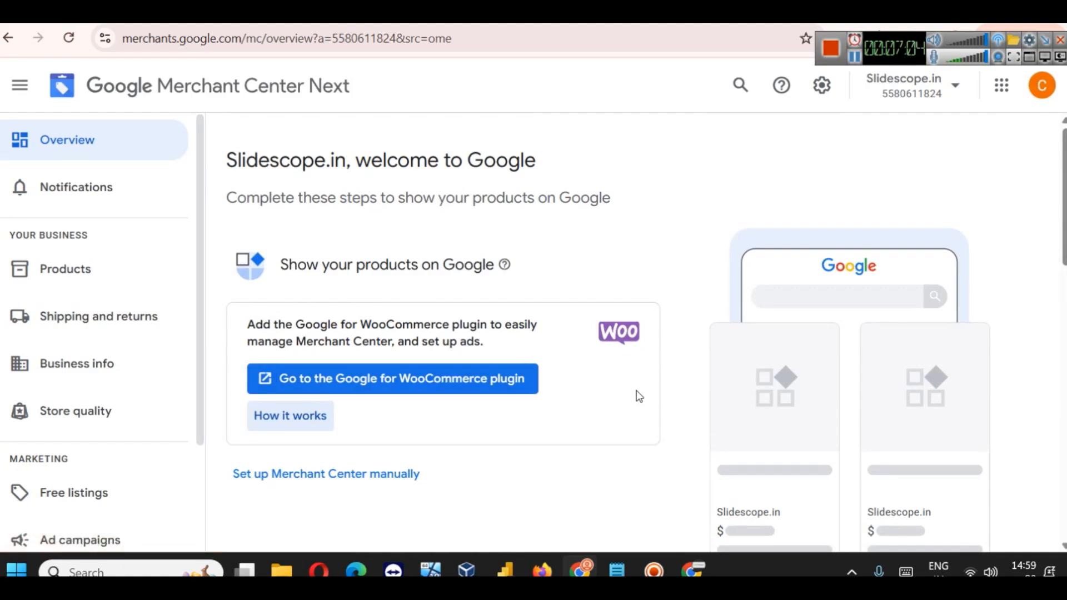
scroll(631, 381, "down", 3)
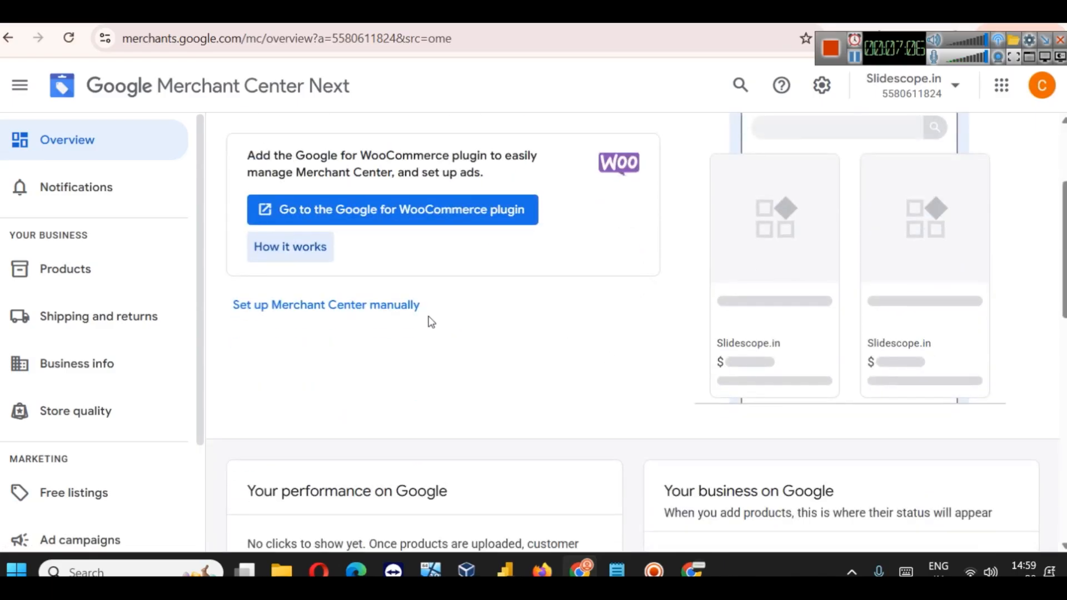
Step: Choose manual setup to list the address, online store, shipping, returns and products tasks
left_click(354, 310)
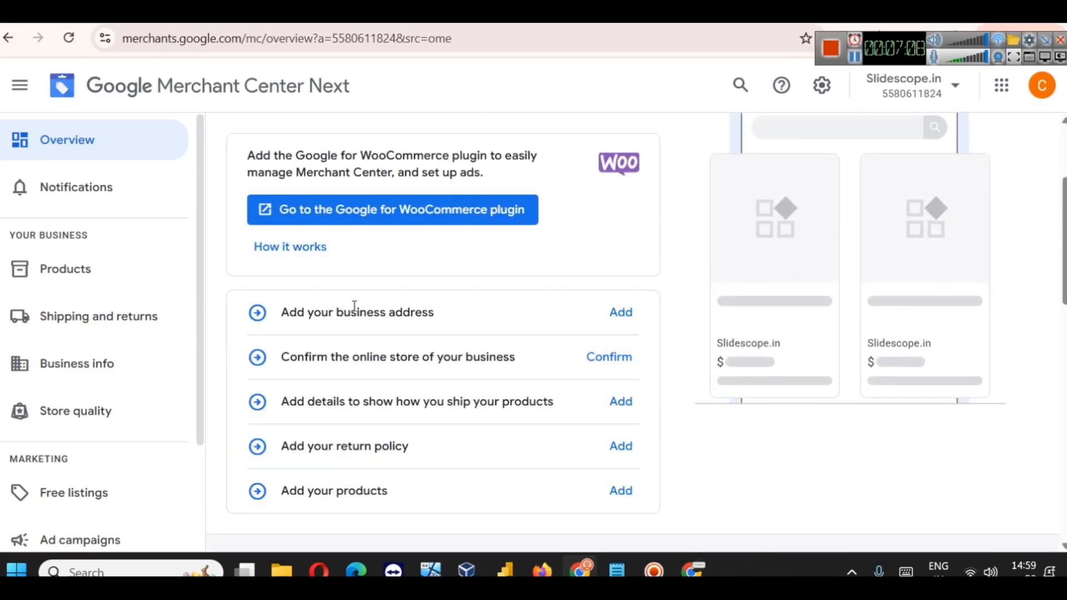
scroll(399, 331, "up", 3)
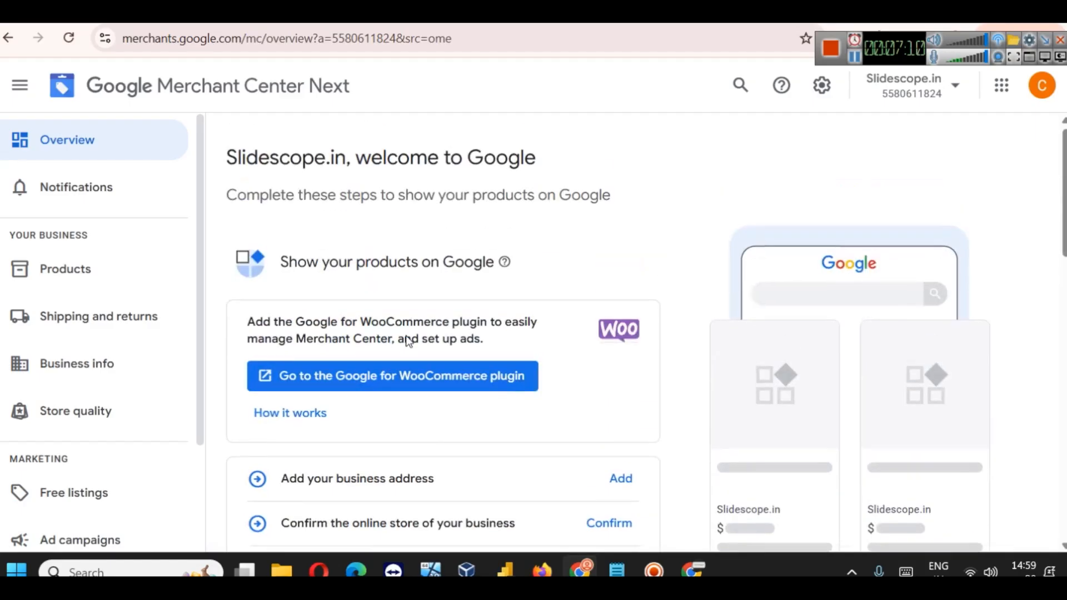
scroll(387, 319, "down", 5)
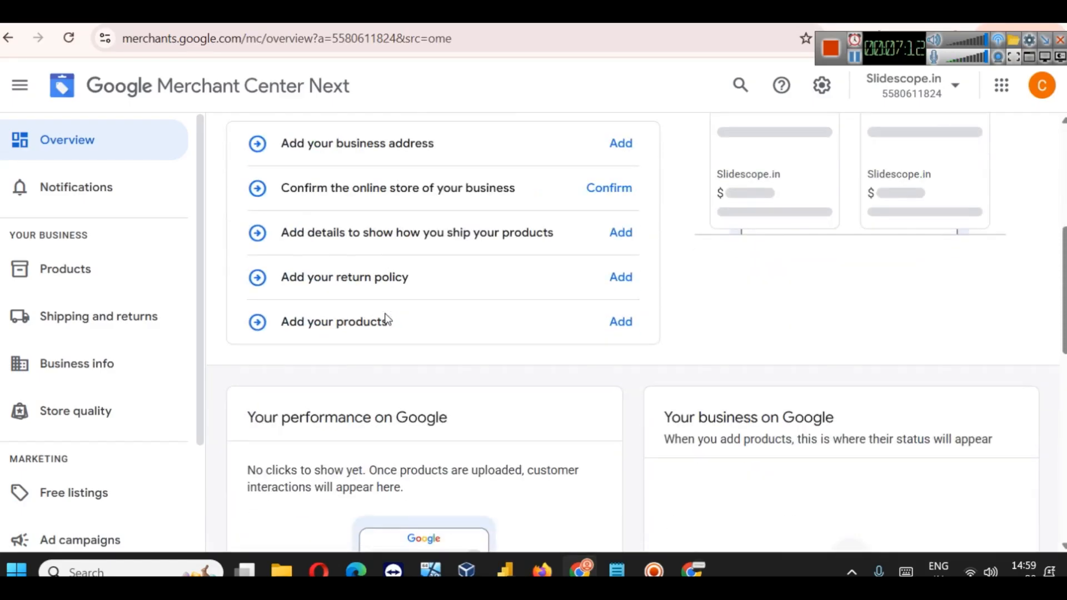
scroll(387, 318, "up", 3)
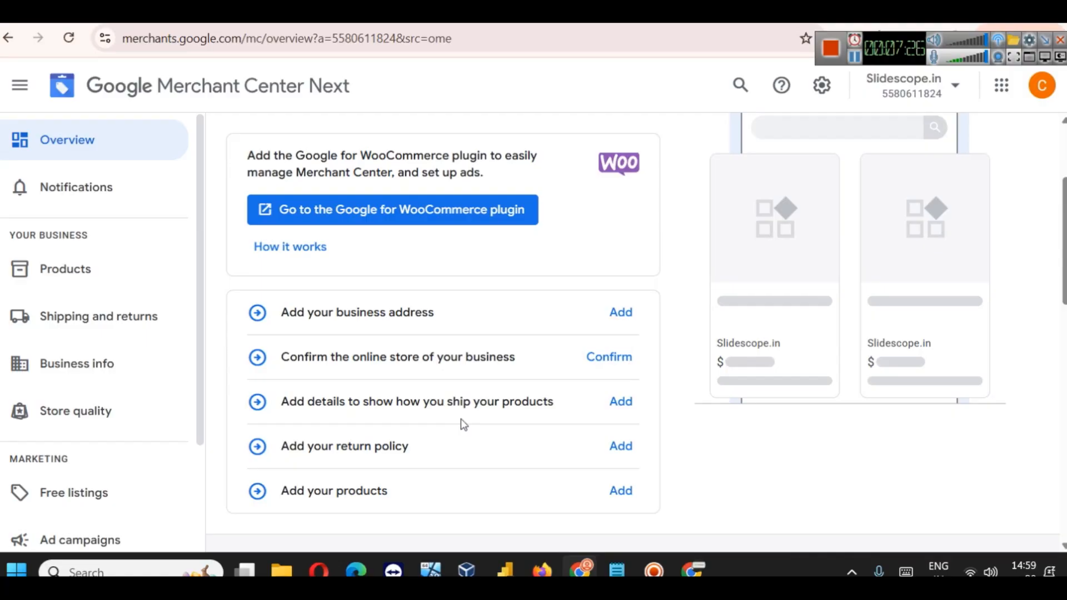
scroll(503, 422, "down", 2)
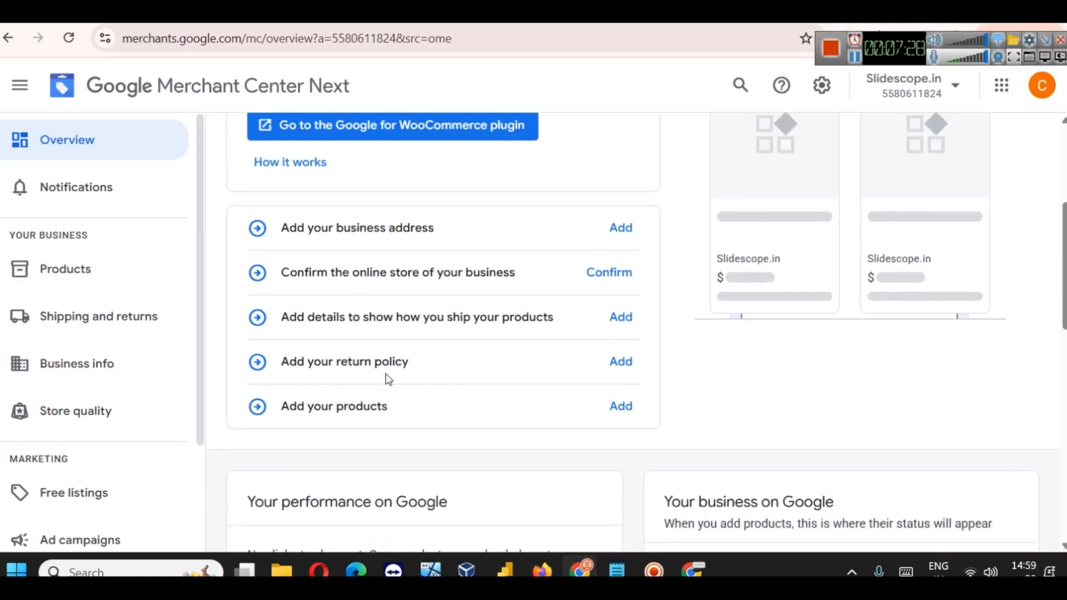
scroll(414, 364, "down", 2)
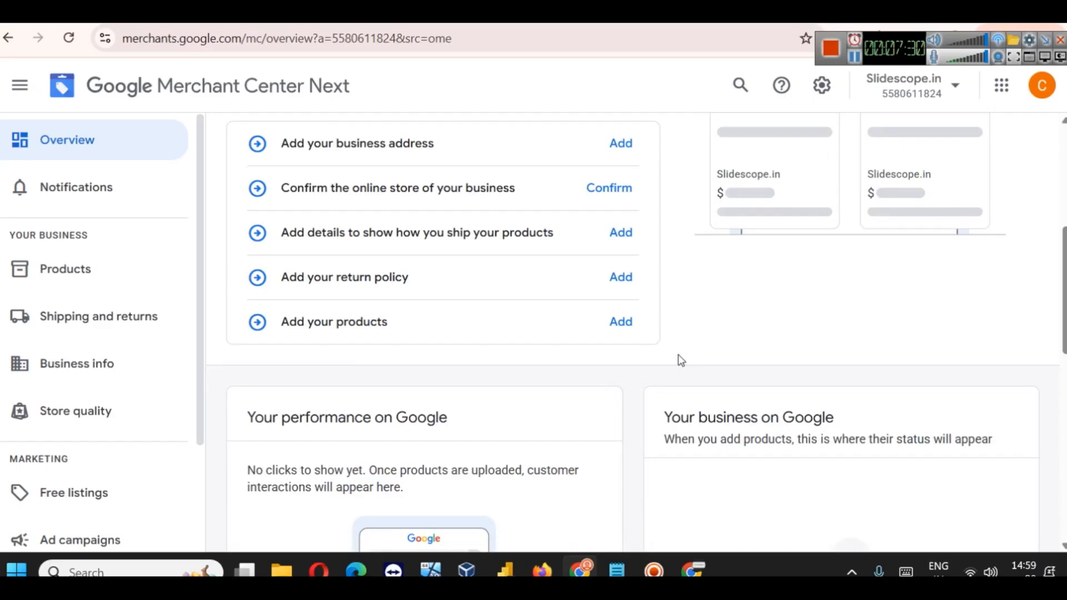
scroll(489, 319, "down", 3)
scroll(488, 321, "up", 10)
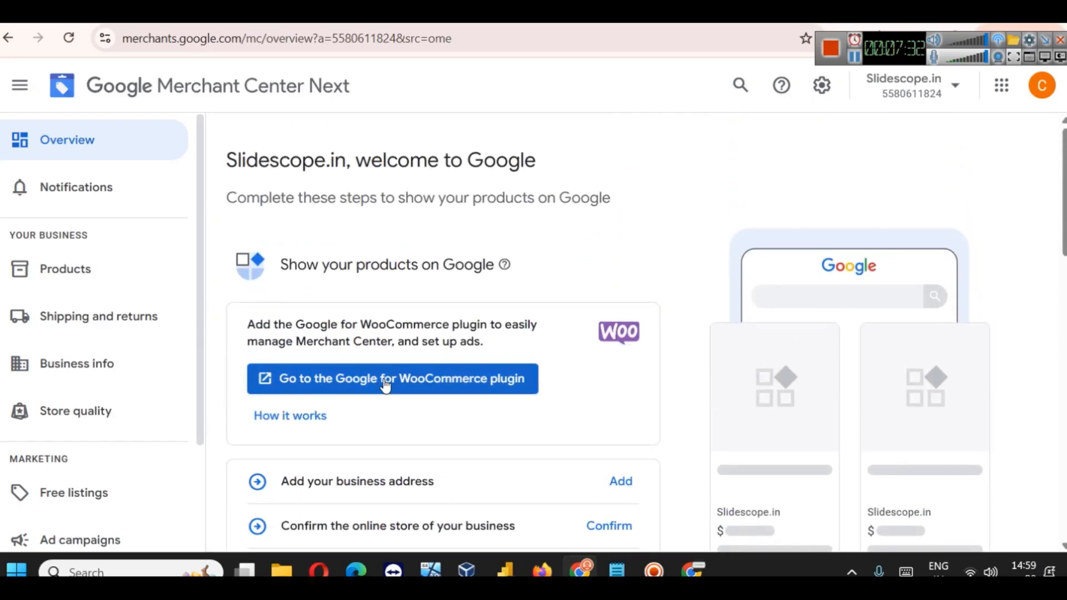
left_click(387, 380)
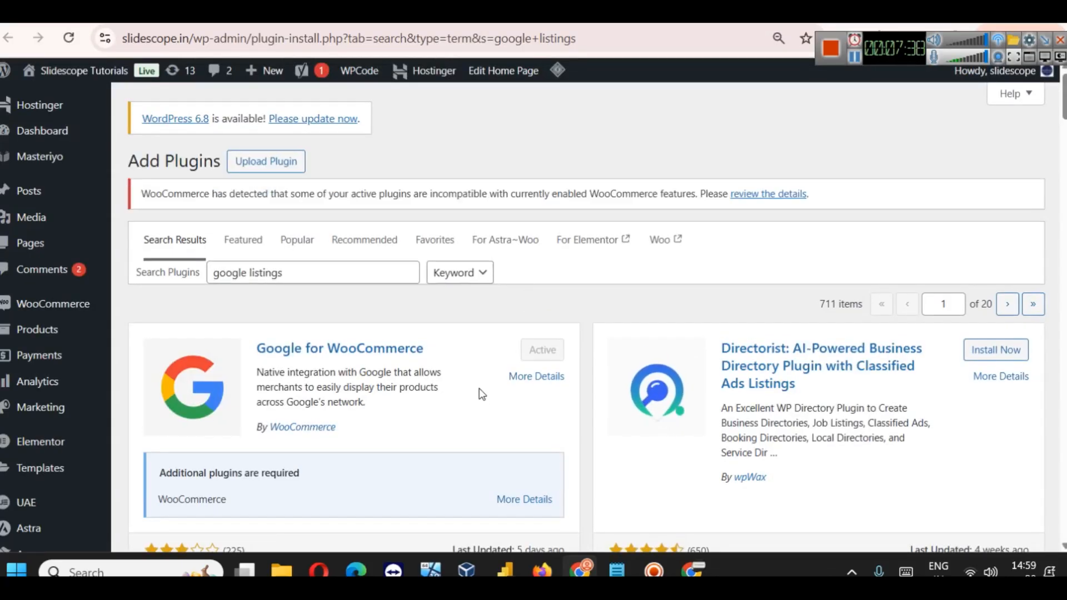
key("ctrl+minus")
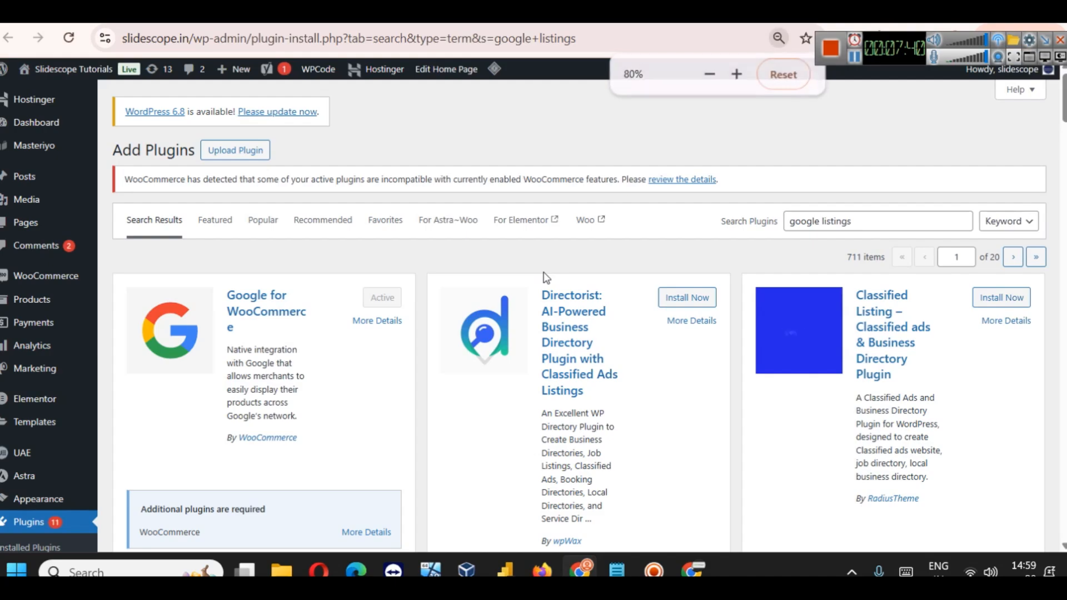
key("ctrl+plus")
key("ctrl+plus")
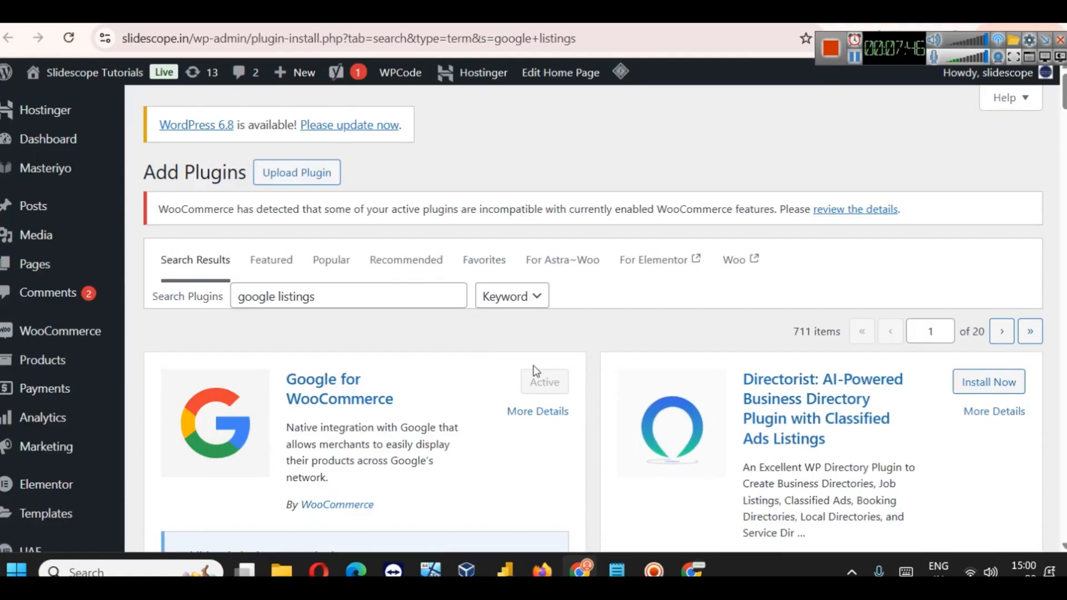
scroll(400, 369, "down", 5)
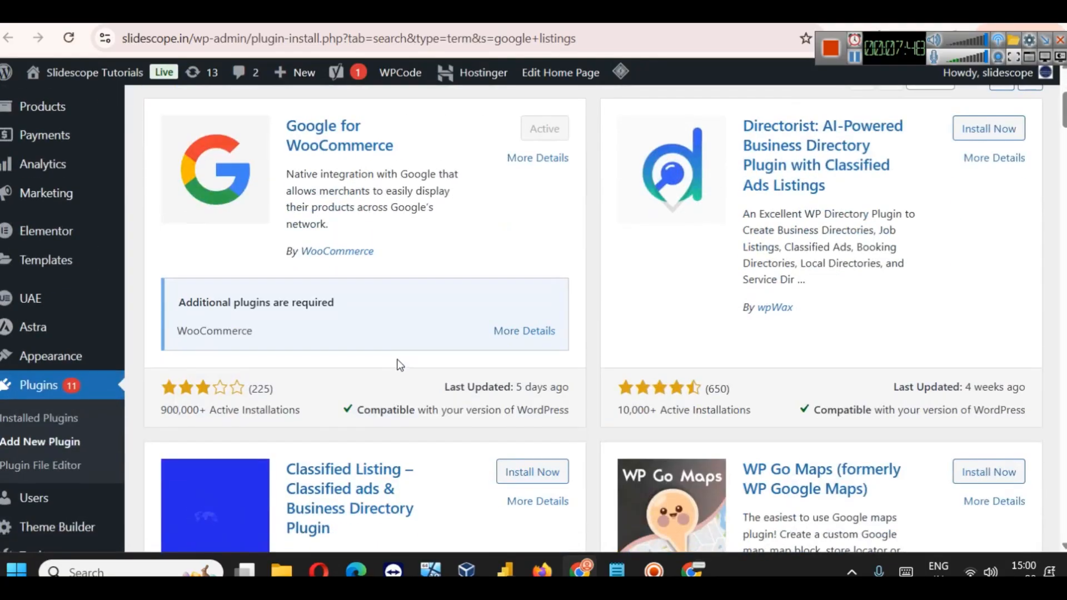
scroll(303, 291, "down", 3)
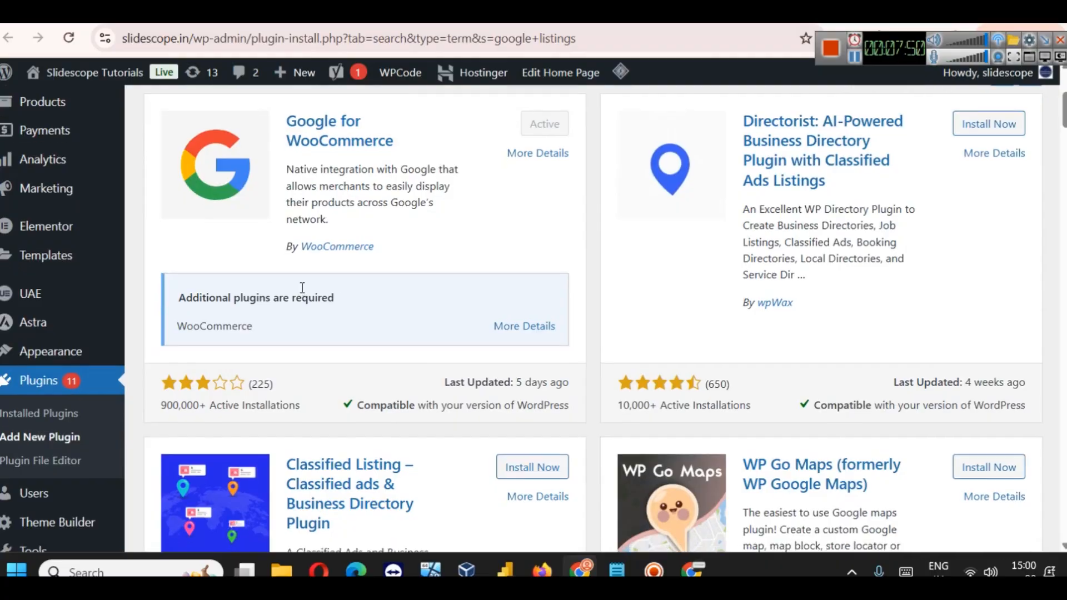
scroll(450, 232, "down", 5)
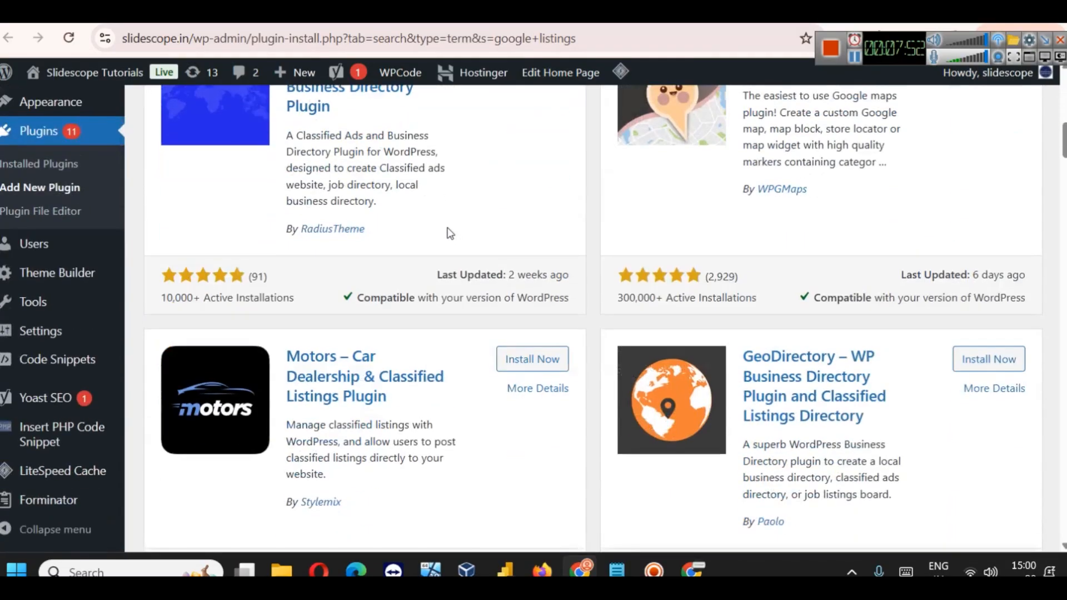
scroll(452, 233, "up", 8)
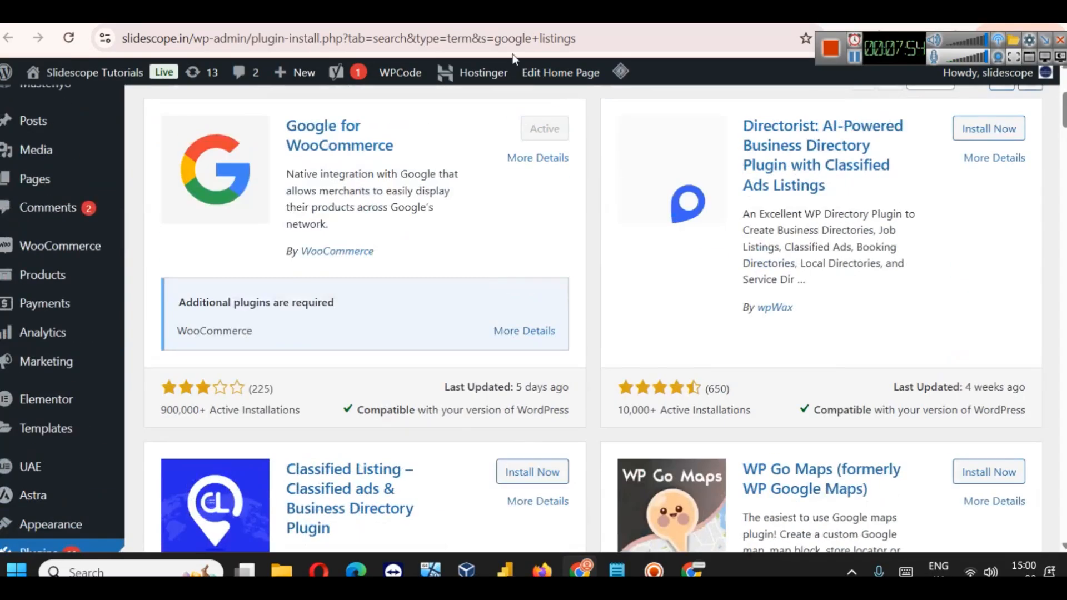
left_click(499, 13)
scroll(480, 296, "down", 3)
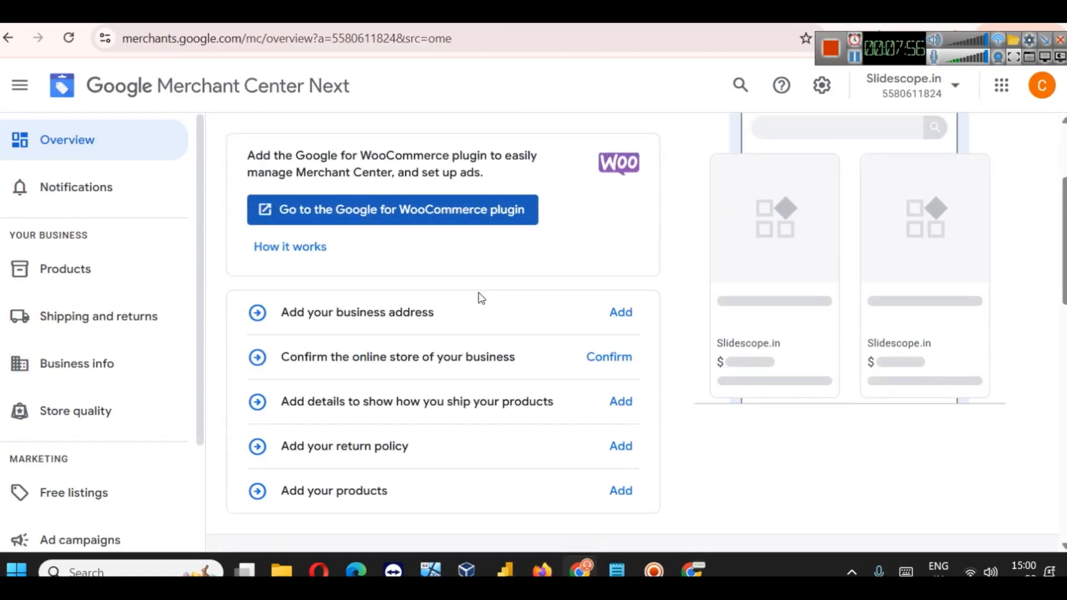
left_click(621, 312)
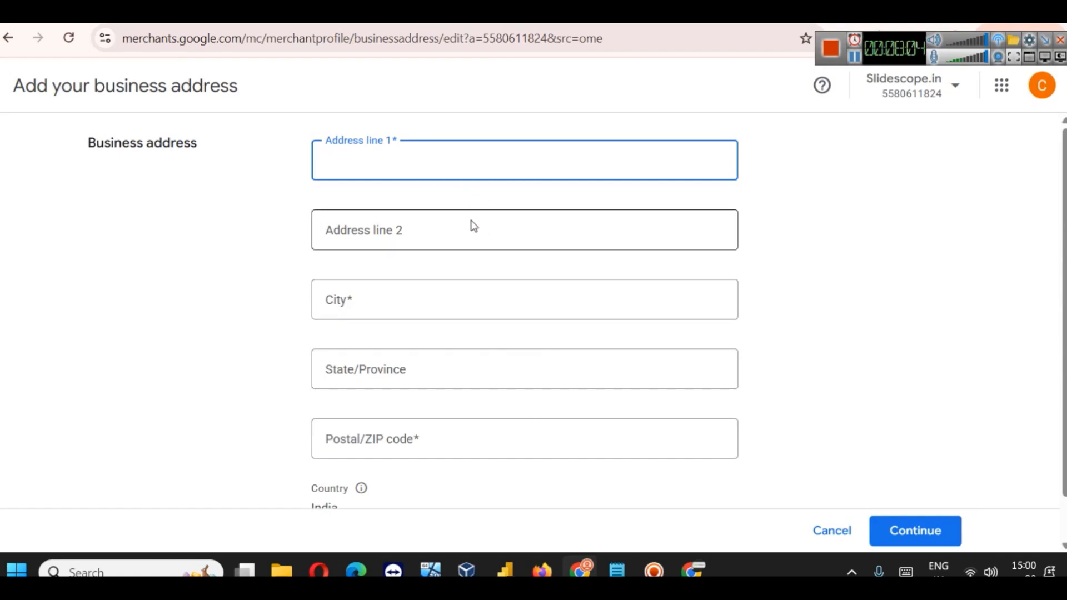
scroll(469, 233, "down", 1)
scroll(490, 235, "up", 1)
left_click(855, 57)
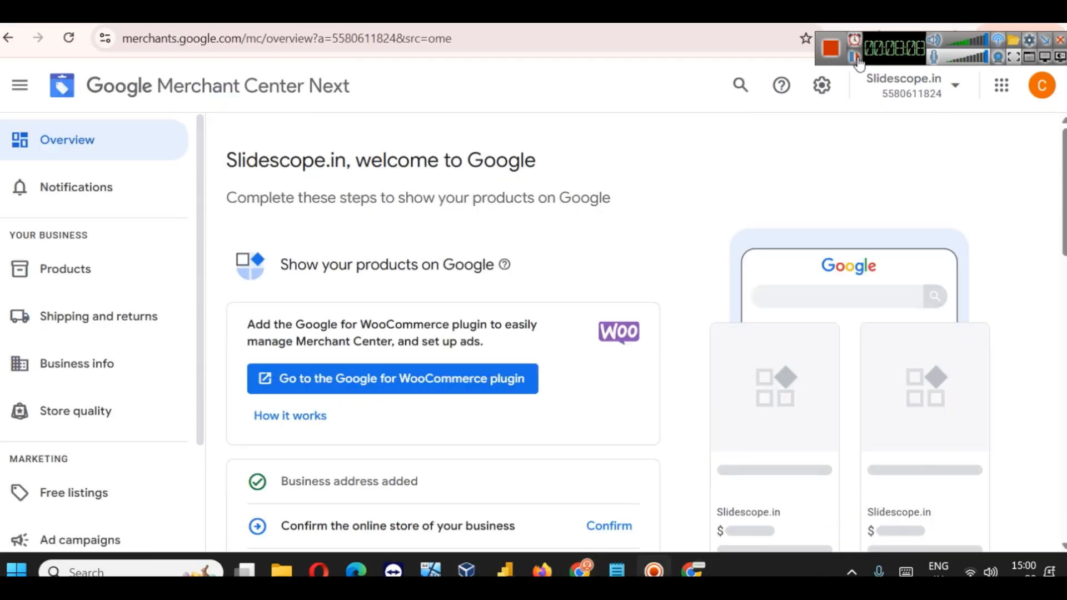
scroll(349, 399, "down", 2)
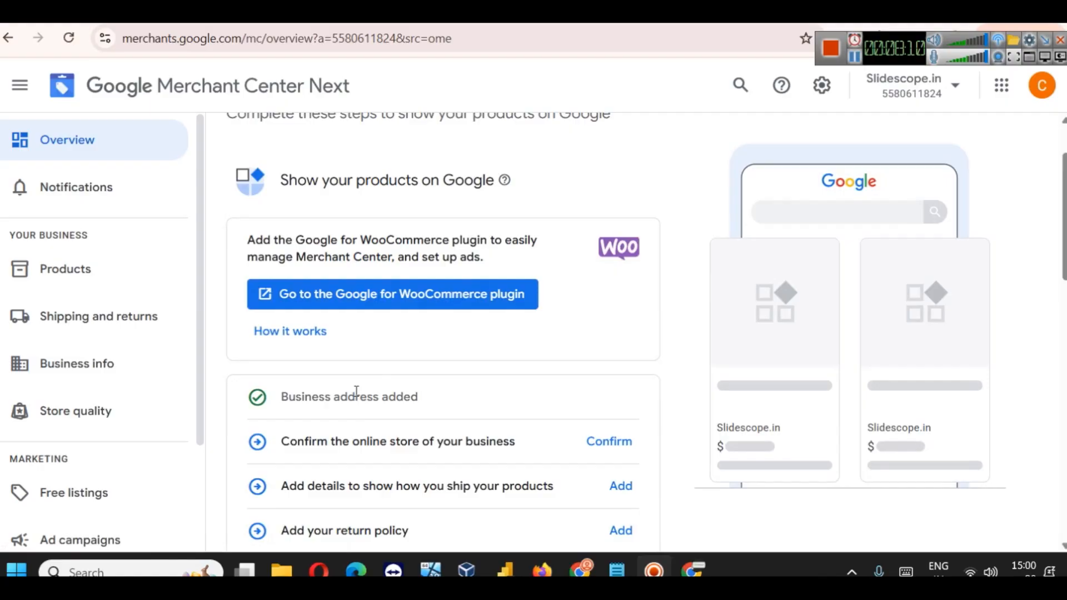
scroll(355, 392, "down", 2)
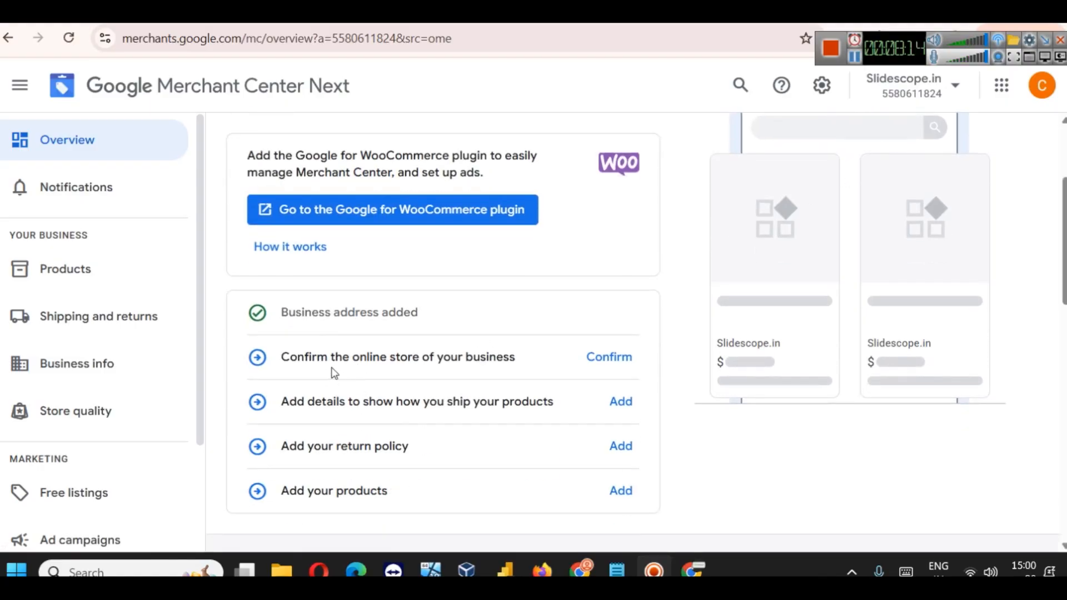
left_click(597, 355)
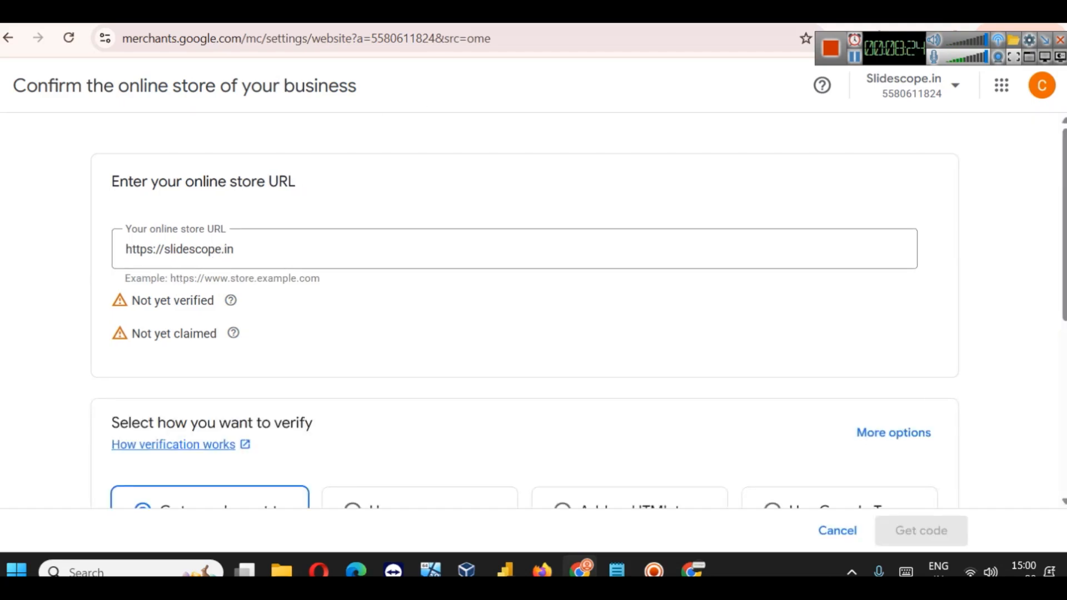
Step: Choose ecommerce-platform verification and expand the WordPress / WooCommerce verification steps
left_click(478, 16)
scroll(576, 334, "up", 5)
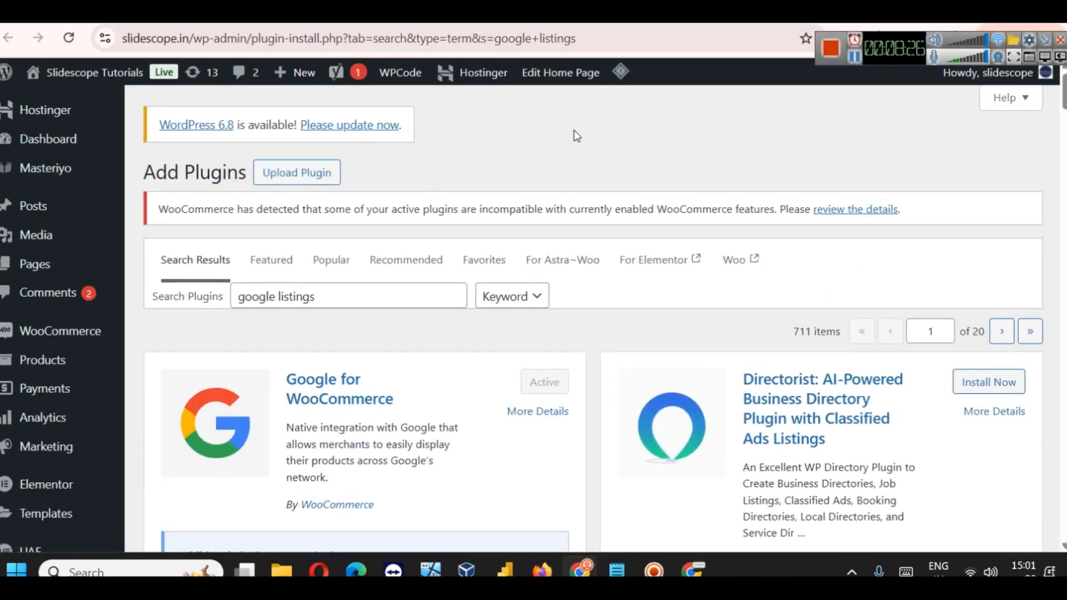
left_click(578, 16)
scroll(222, 317, "down", 4)
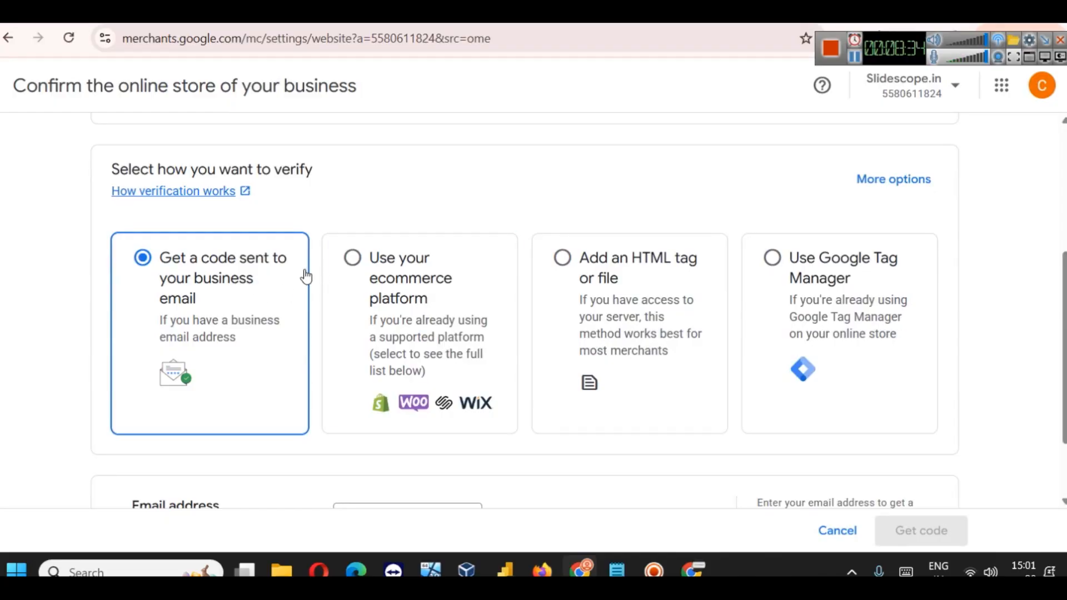
left_click(444, 345)
scroll(455, 298, "down", 5)
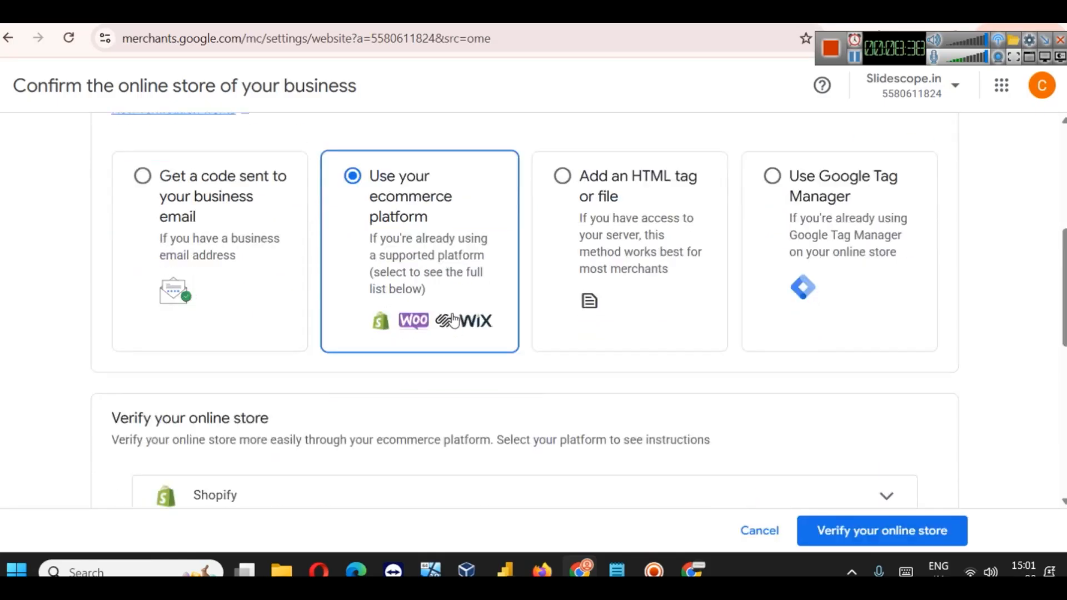
scroll(460, 297, "down", 6)
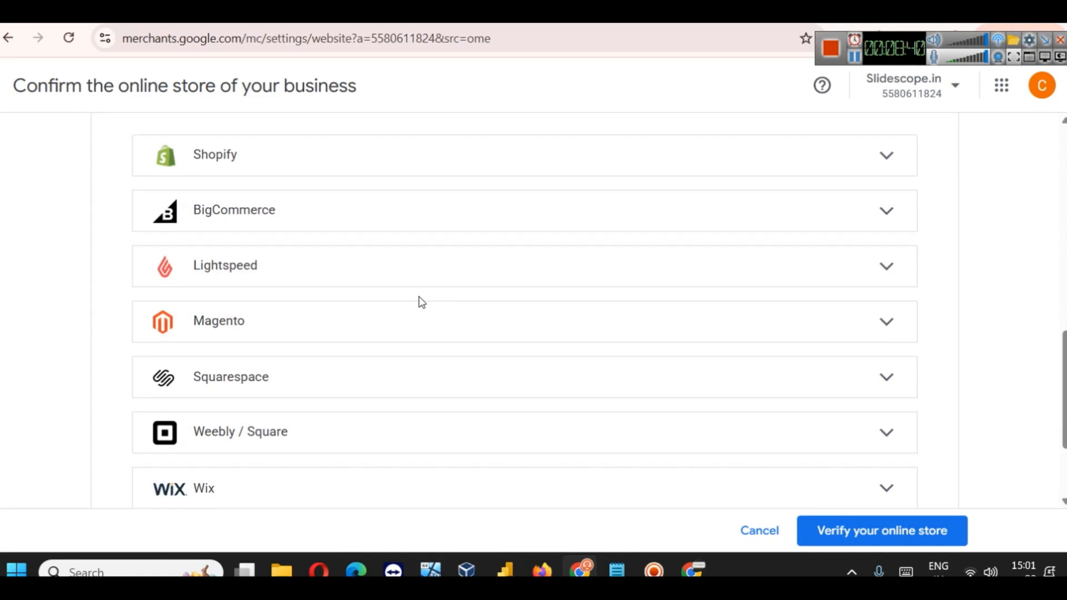
left_click(383, 399)
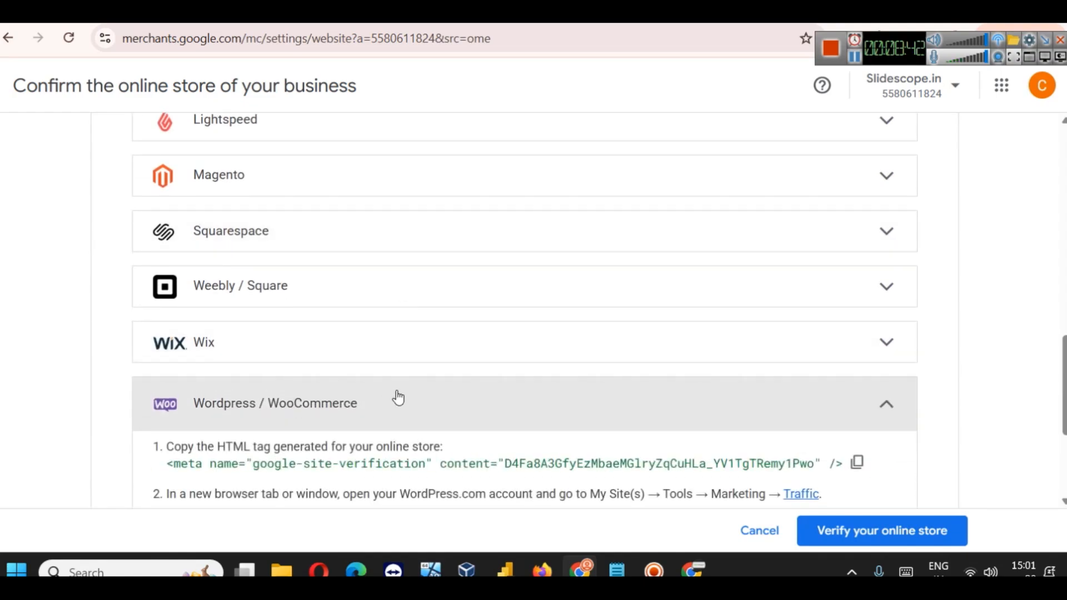
Step: Switch the store verification method to 'Add an HTML tag or file'
scroll(309, 345, "down", 1)
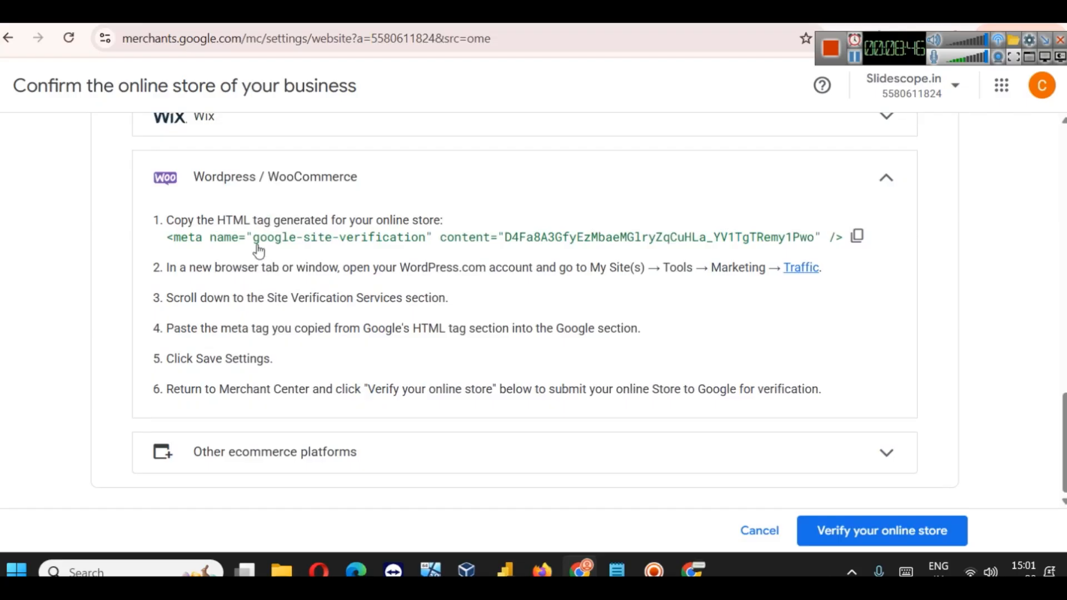
scroll(369, 334, "up", 10)
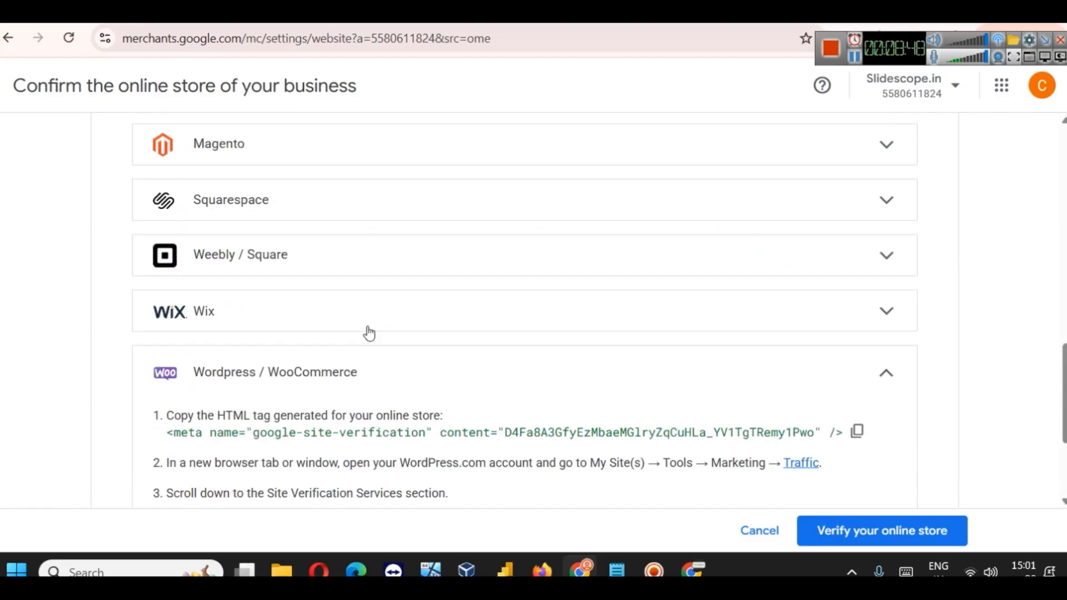
scroll(585, 386, "up", 4)
scroll(593, 316, "down", 3)
left_click(593, 317)
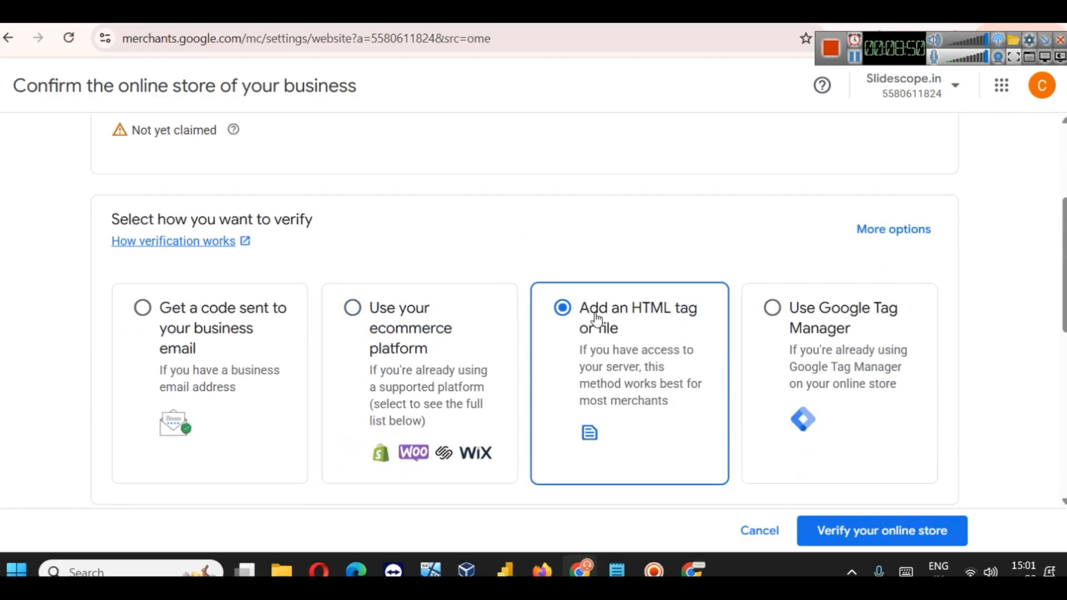
Step: Copy the google-site-verification meta tag shown under 'Add an HTML tag'
scroll(535, 278, "down", 3)
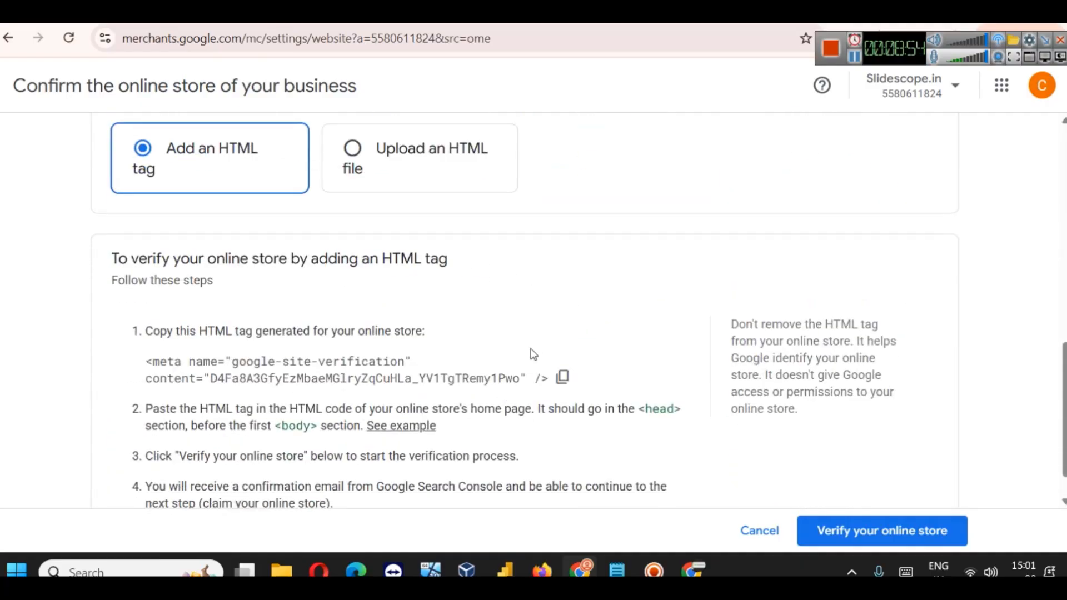
scroll(676, 397, "up", 6)
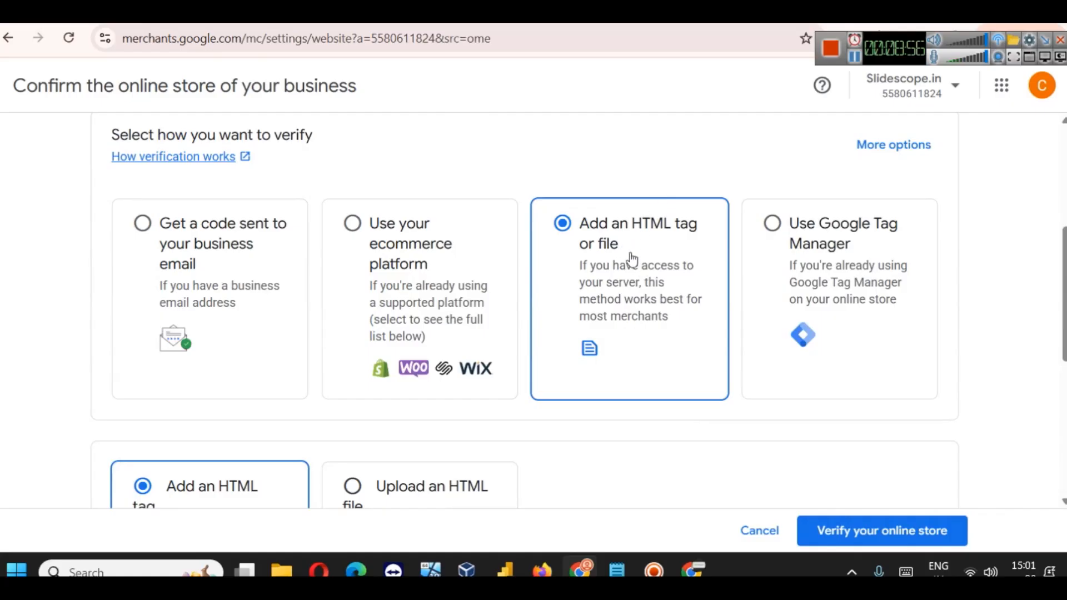
scroll(611, 322, "up", 3)
scroll(605, 322, "down", 3)
scroll(614, 250, "down", 6)
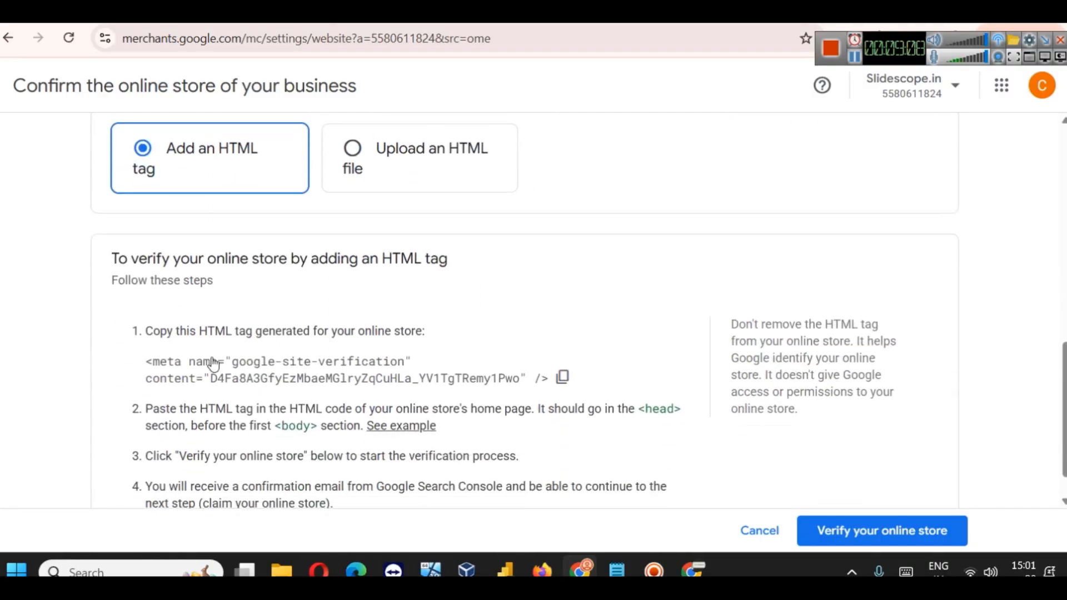
left_click_drag(149, 362, 412, 360)
left_click(561, 377)
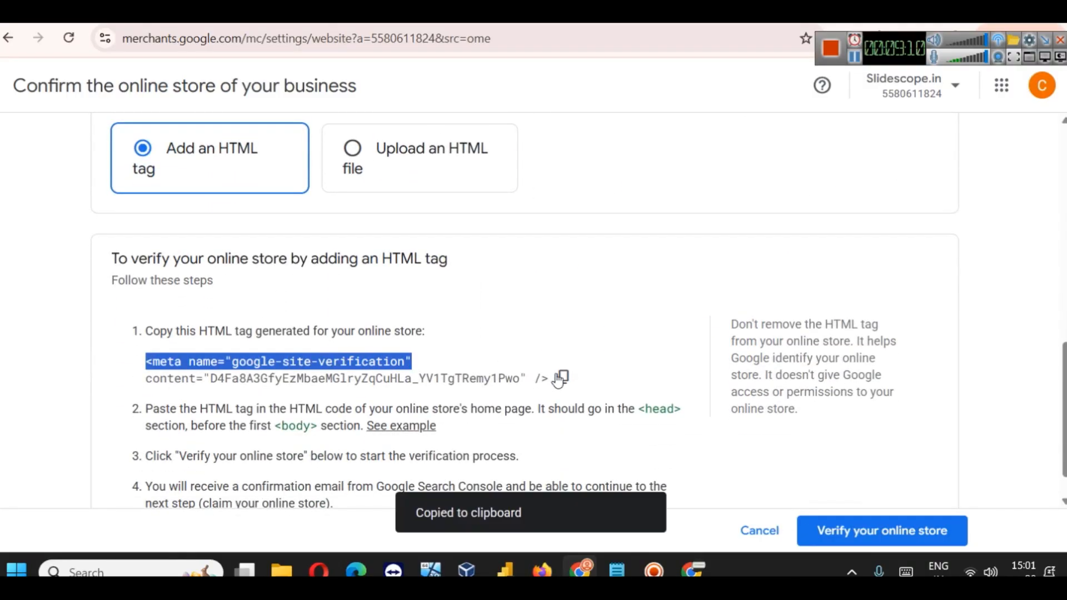
left_click(166, 12)
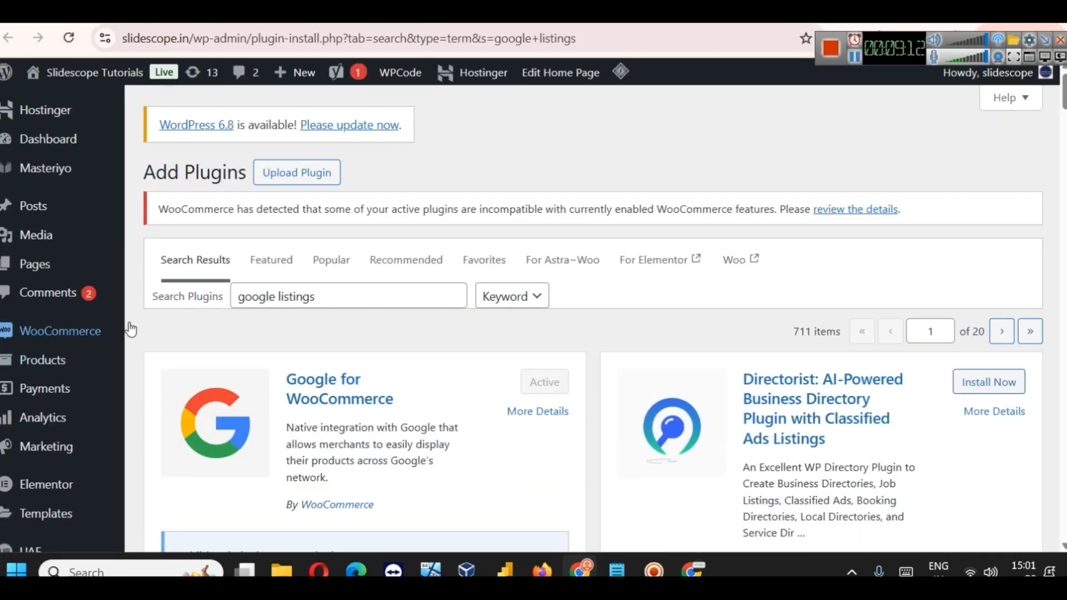
Step: Find the active WPCode Lite 2.2.4.1 among Installed Plugins and open its Code Snippets page
scroll(56, 389, "down", 8)
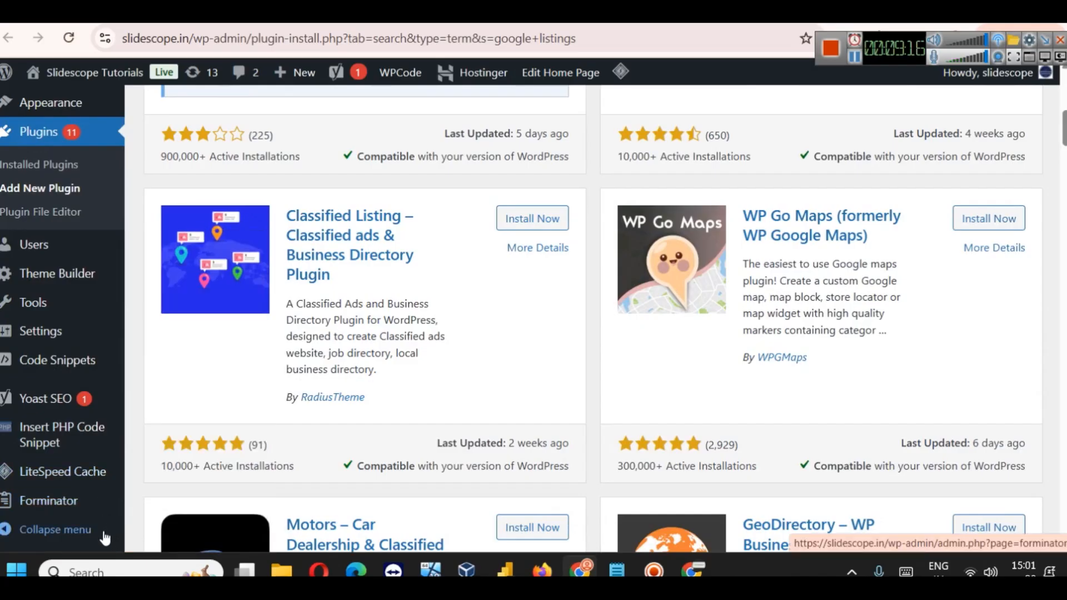
mouse_move(59, 374)
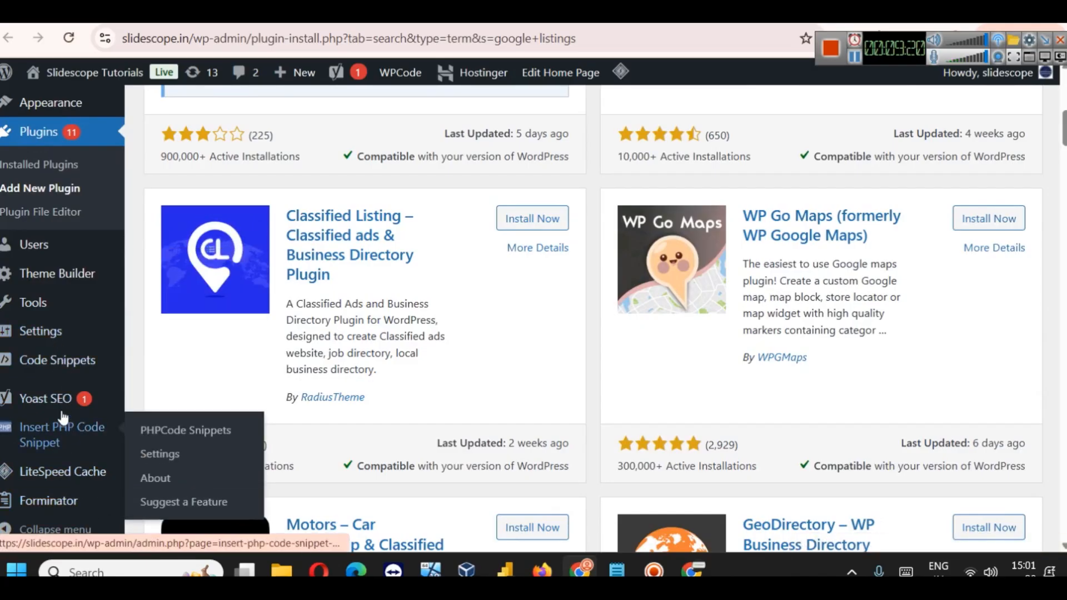
scroll(56, 382, "up", 3)
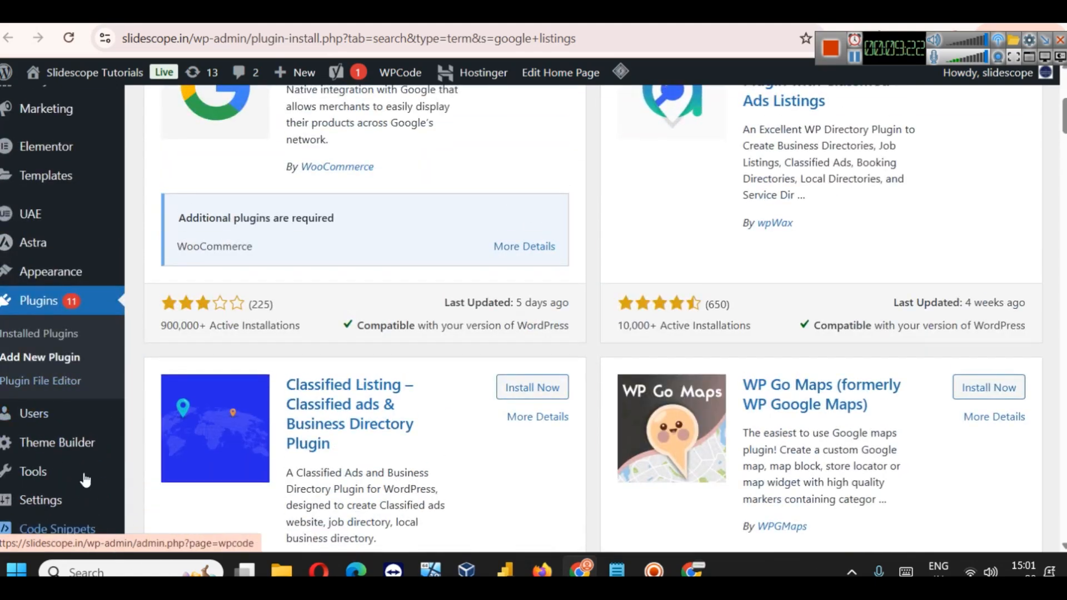
left_click(28, 333)
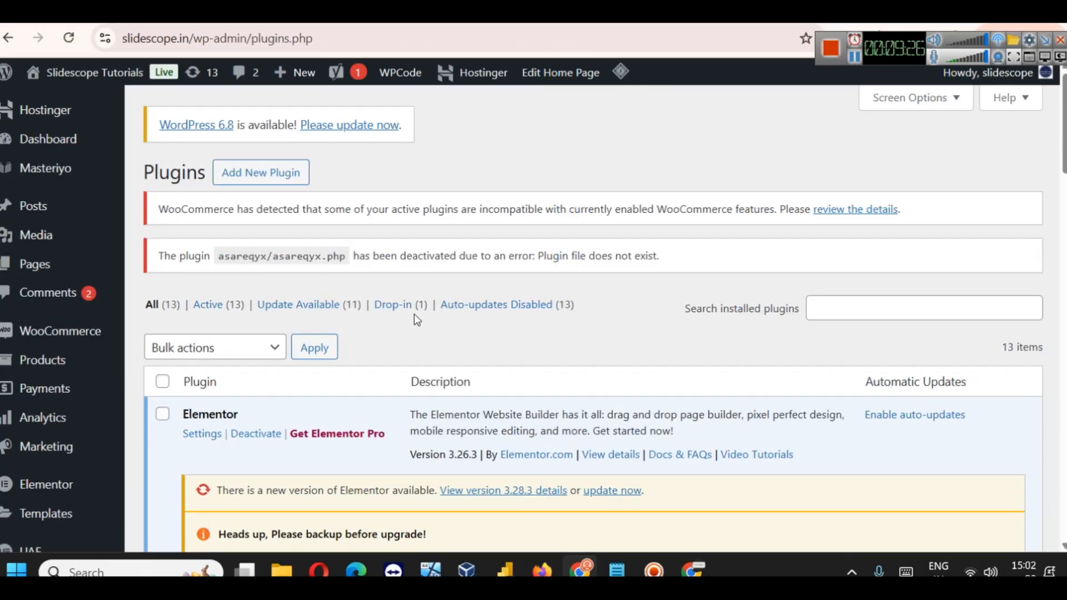
scroll(414, 315, "down", 8)
scroll(347, 280, "down", 14)
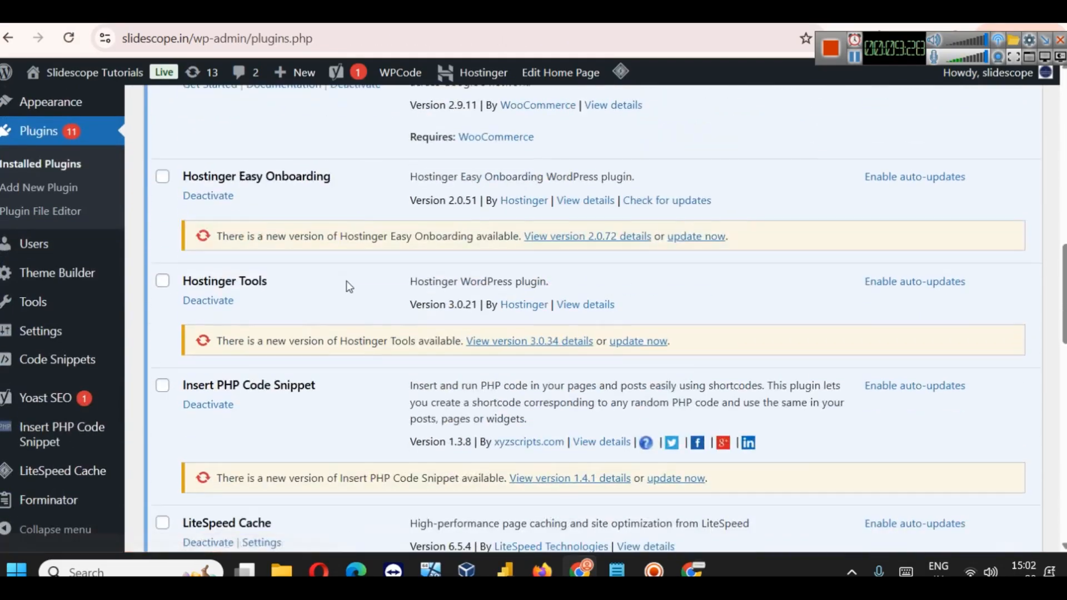
scroll(346, 281, "down", 7)
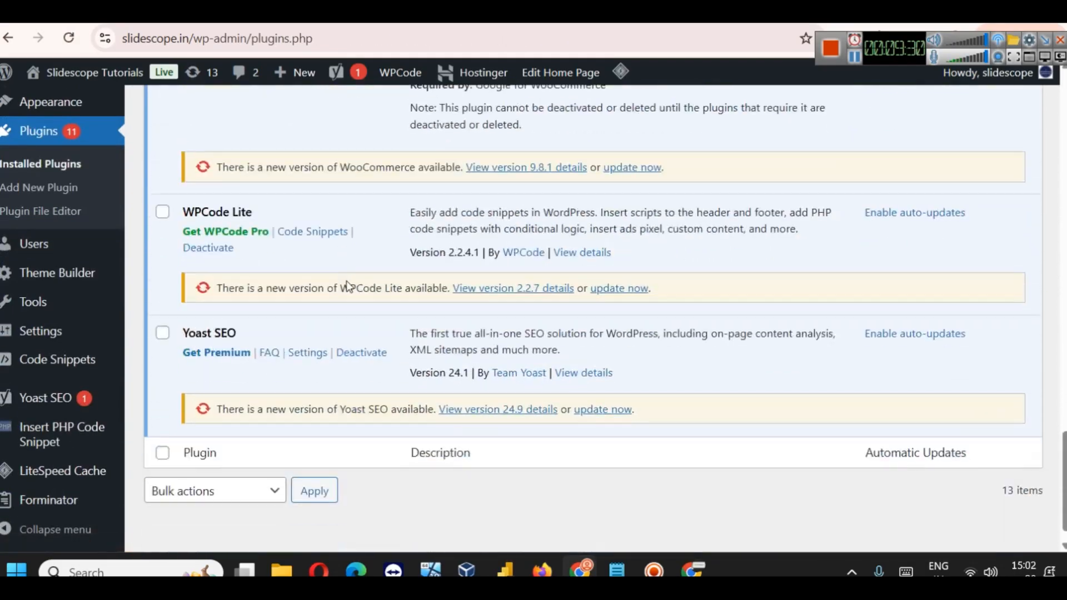
left_click_drag(199, 216, 256, 211)
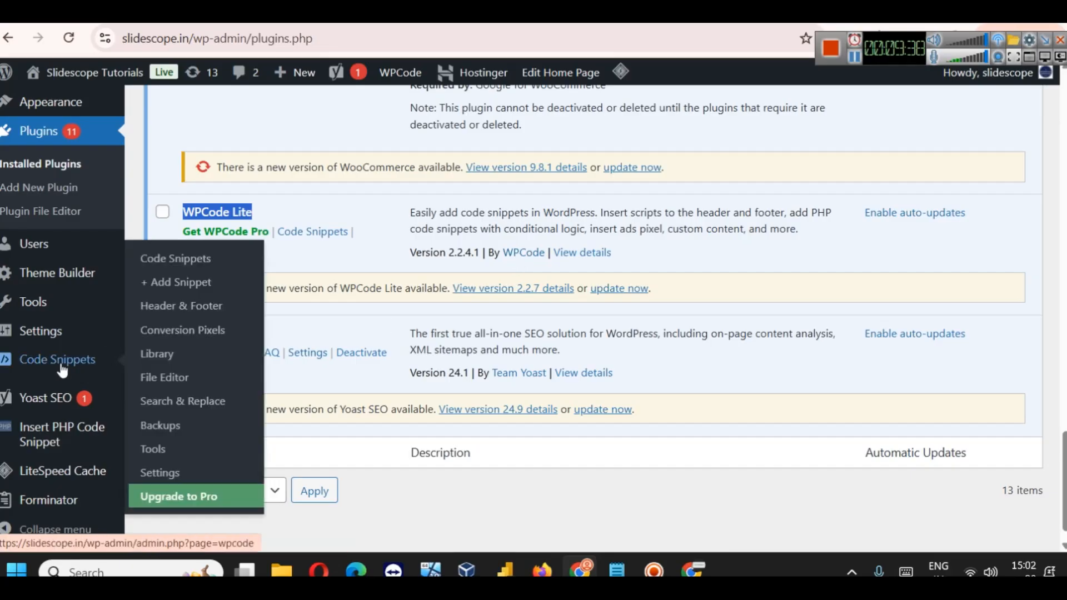
left_click(174, 259)
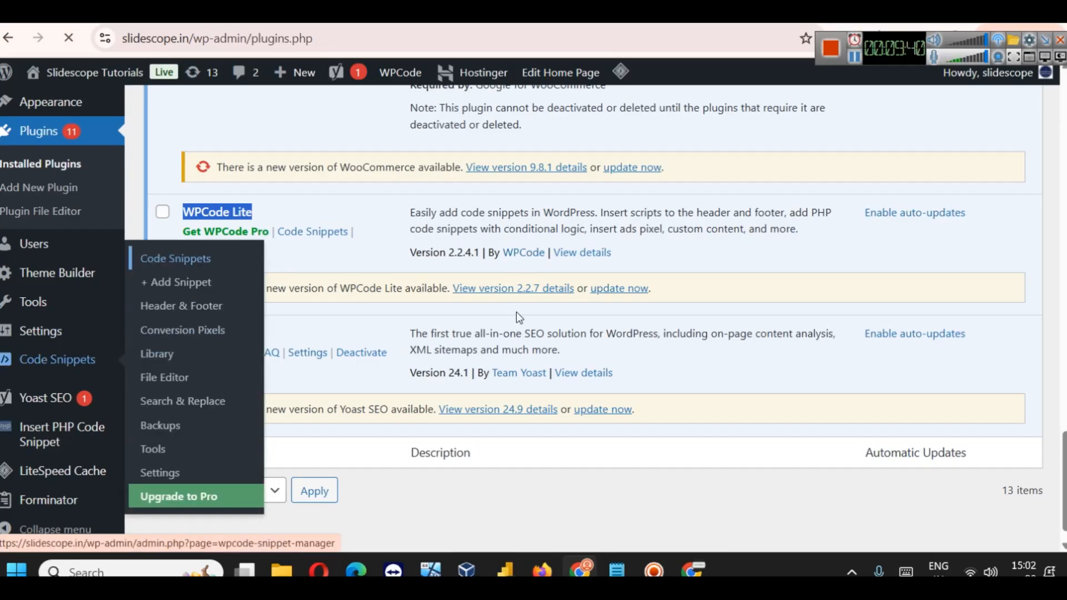
Step: Open WPCode's global Header & Footer scripts page
scroll(553, 312, "down", 8)
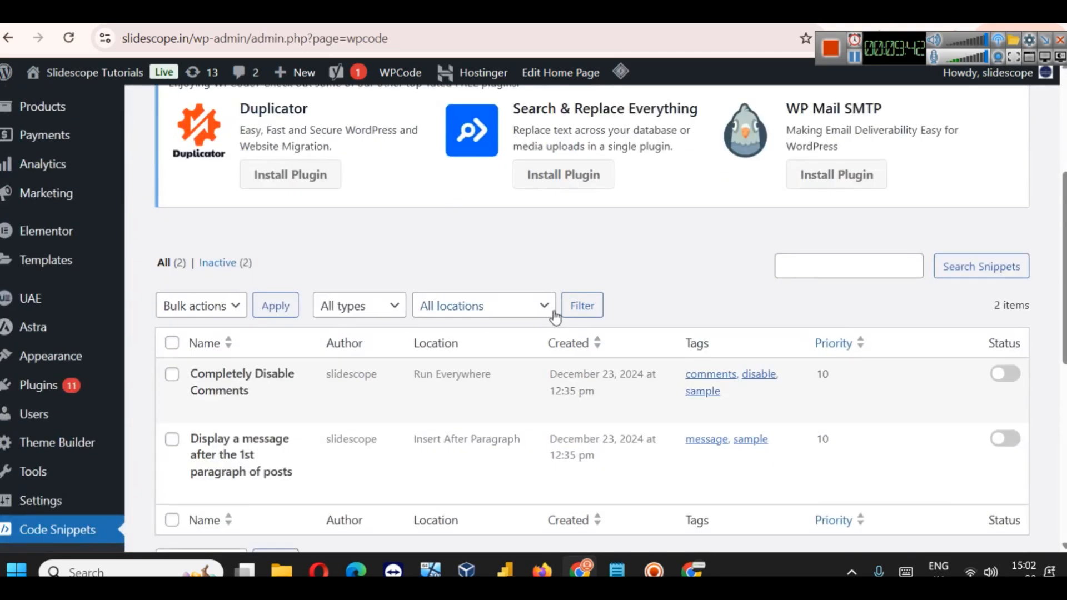
scroll(559, 312, "up", 2)
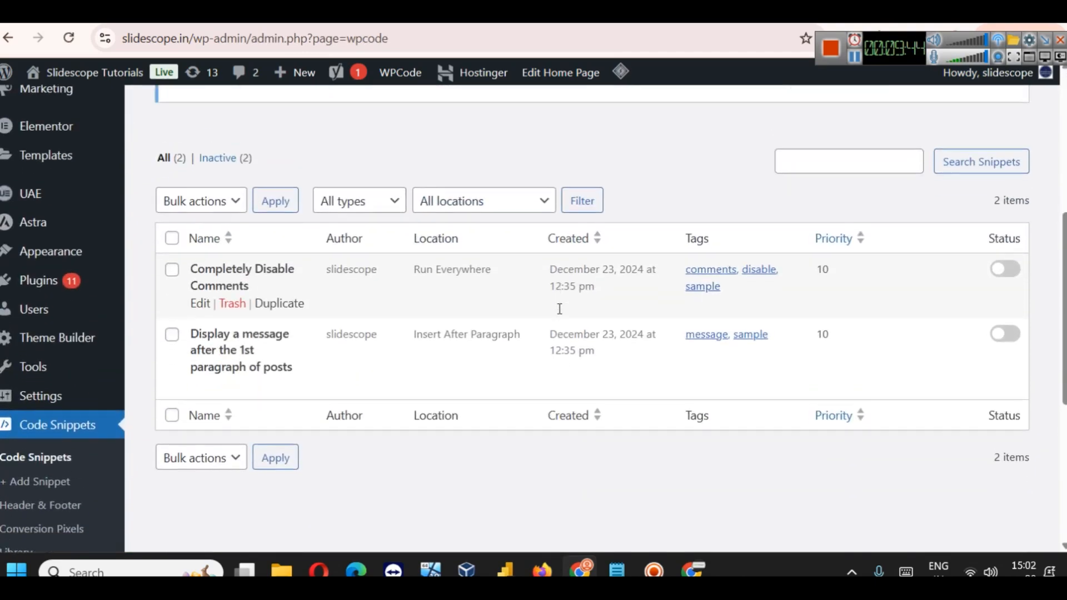
scroll(183, 364, "down", 2)
scroll(167, 381, "down", 2)
left_click(27, 356)
scroll(322, 345, "down", 3)
scroll(322, 344, "down", 3)
scroll(311, 300, "up", 3)
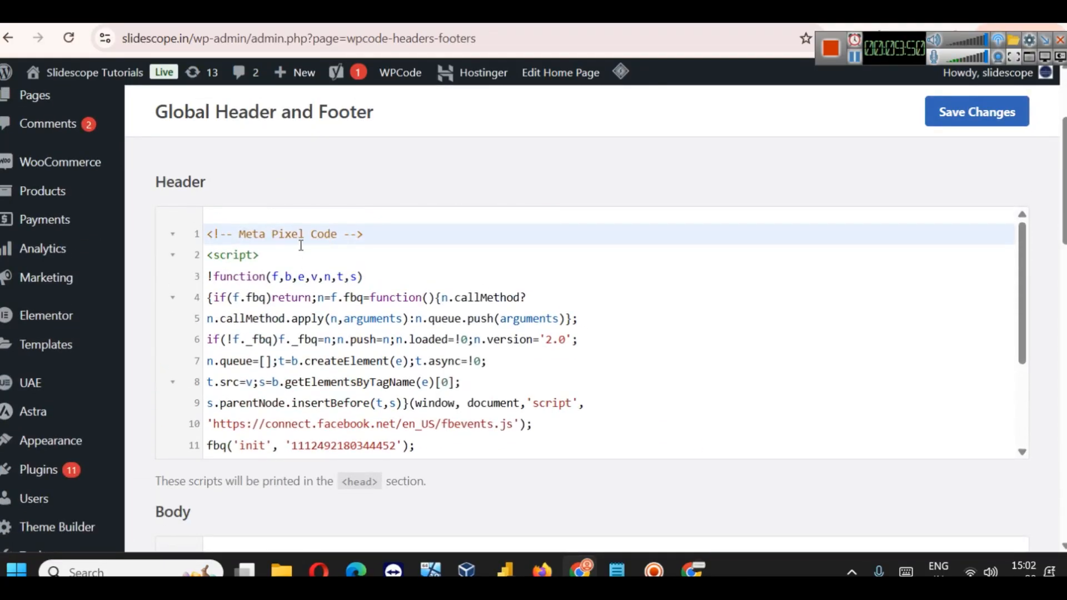
scroll(414, 282, "down", 3)
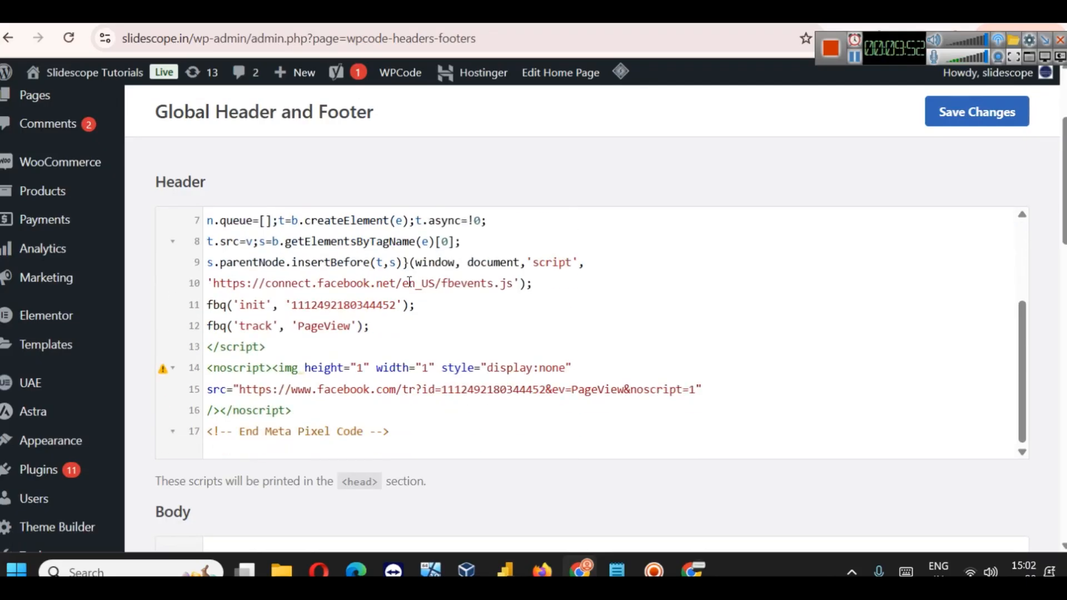
Step: Paste the verification meta tag on Header line 19, below the Meta Pixel code, and save
left_click(428, 431)
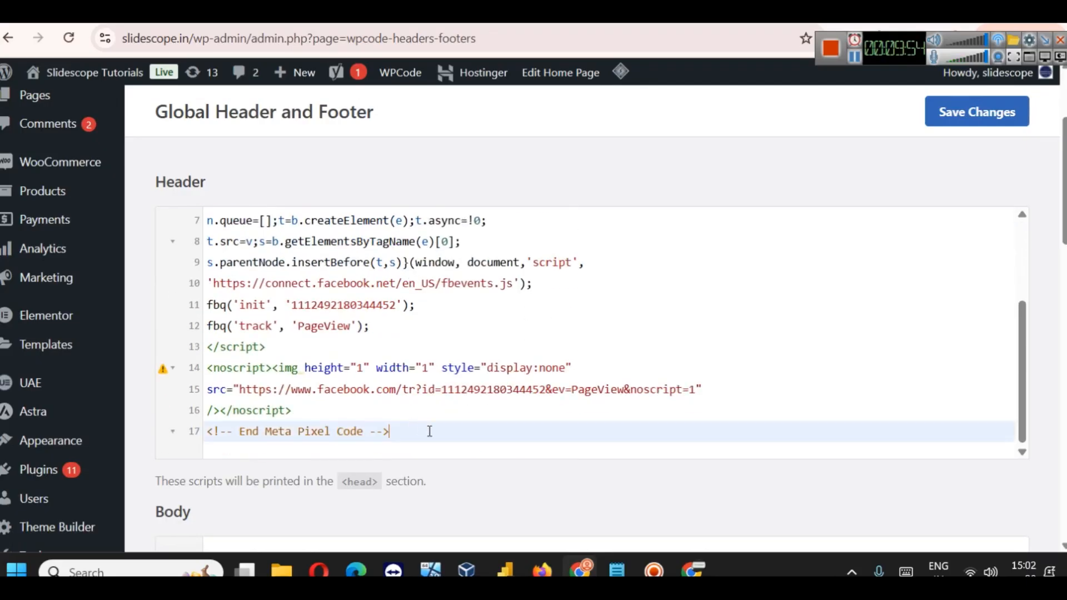
key("Return")
key("Return")
key("ctrl+v")
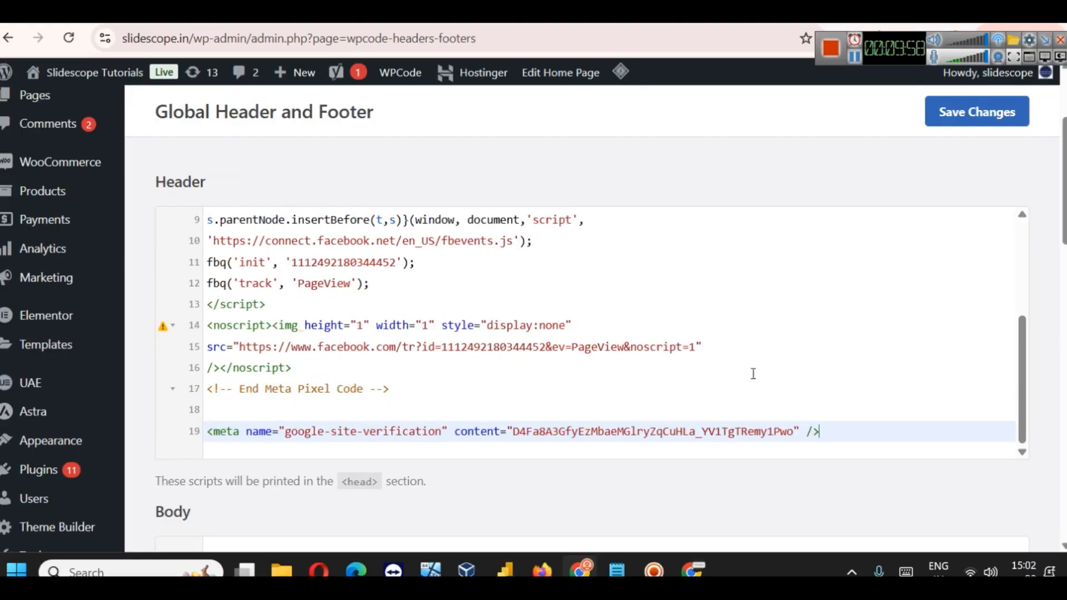
left_click(965, 119)
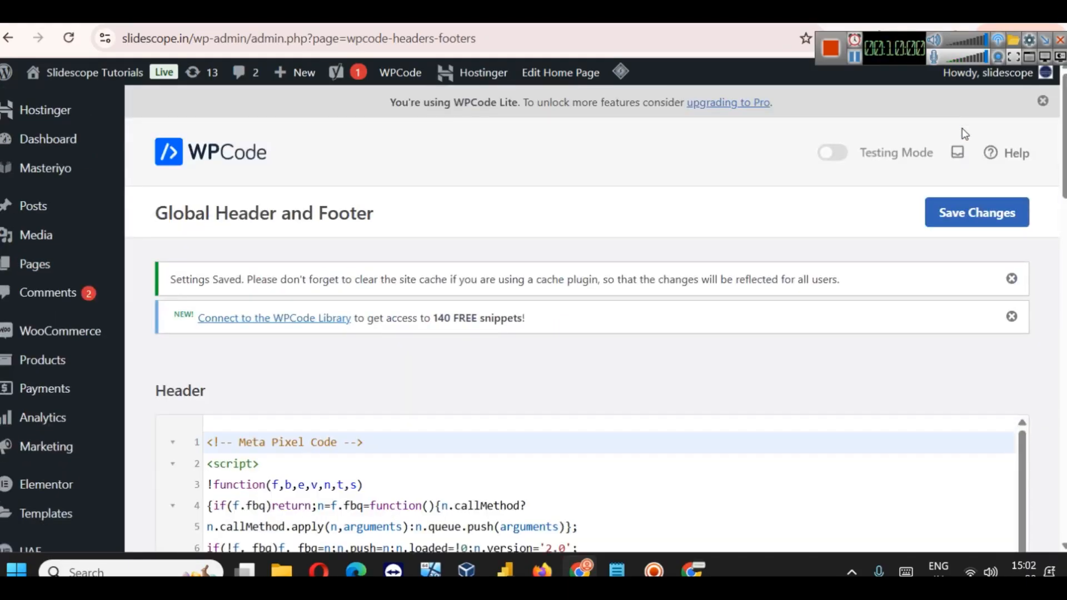
scroll(539, 485, "down", 10)
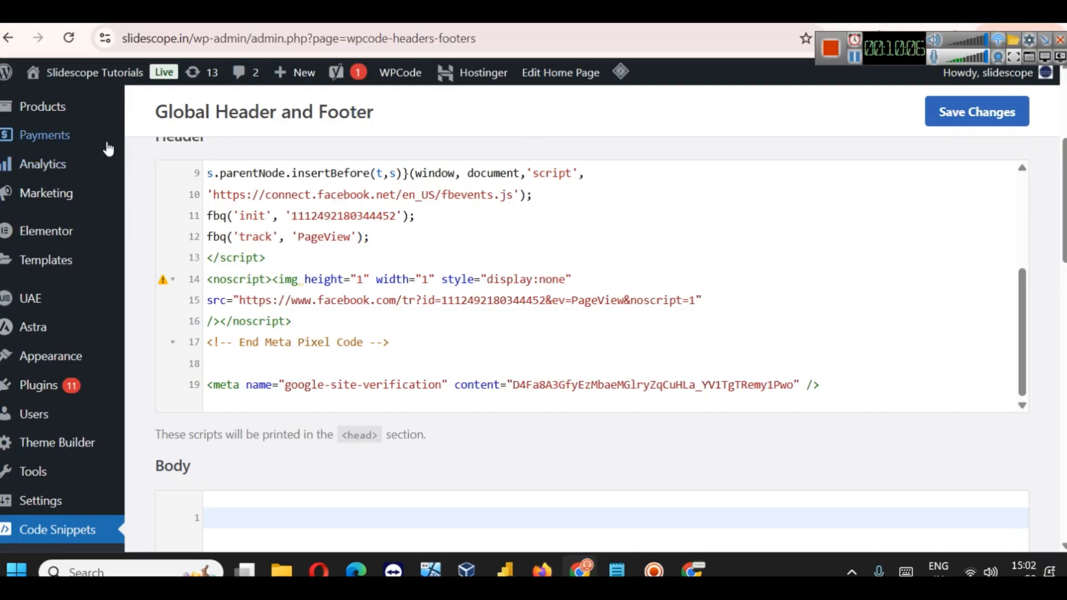
Step: Search slidescope.in's homepage source for the verification meta tag, found live at line 406
left_click(502, 17)
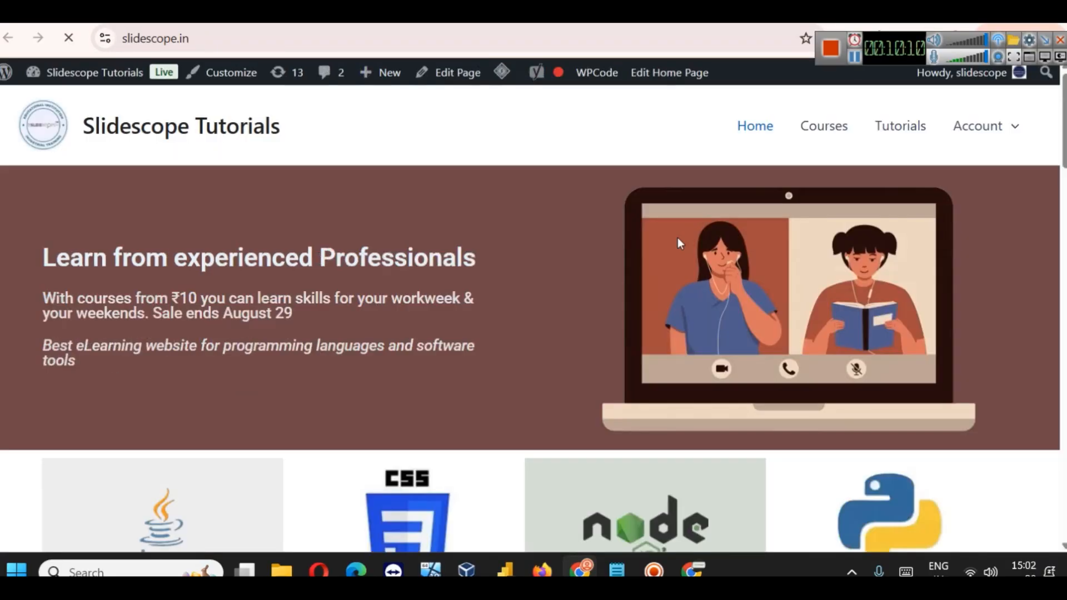
key("ctrl+u")
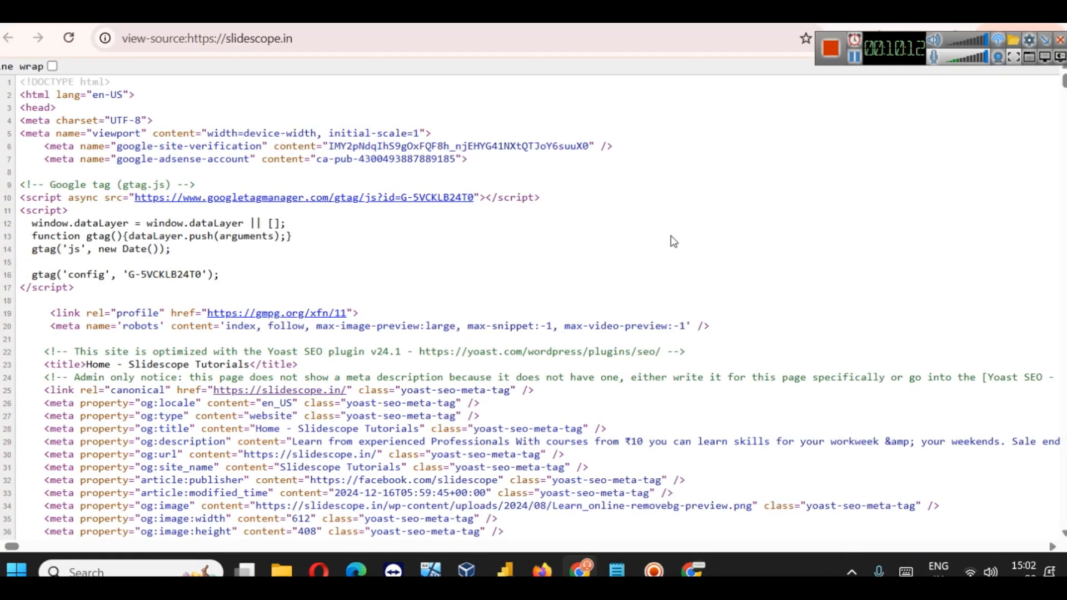
key("ctrl+f")
type("<meta name=\"google-site-verification\" content=\"D4Fa8A3GfyEzMbaeMGlryZqCuHLa_YV1TgTRemy1Pwo\" />")
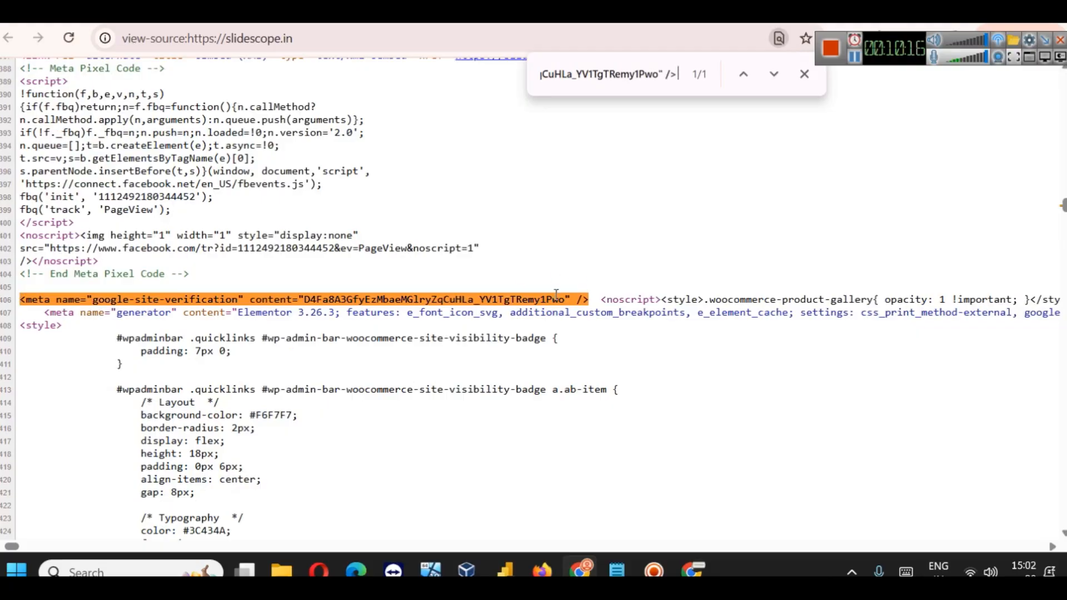
left_click(414, 14)
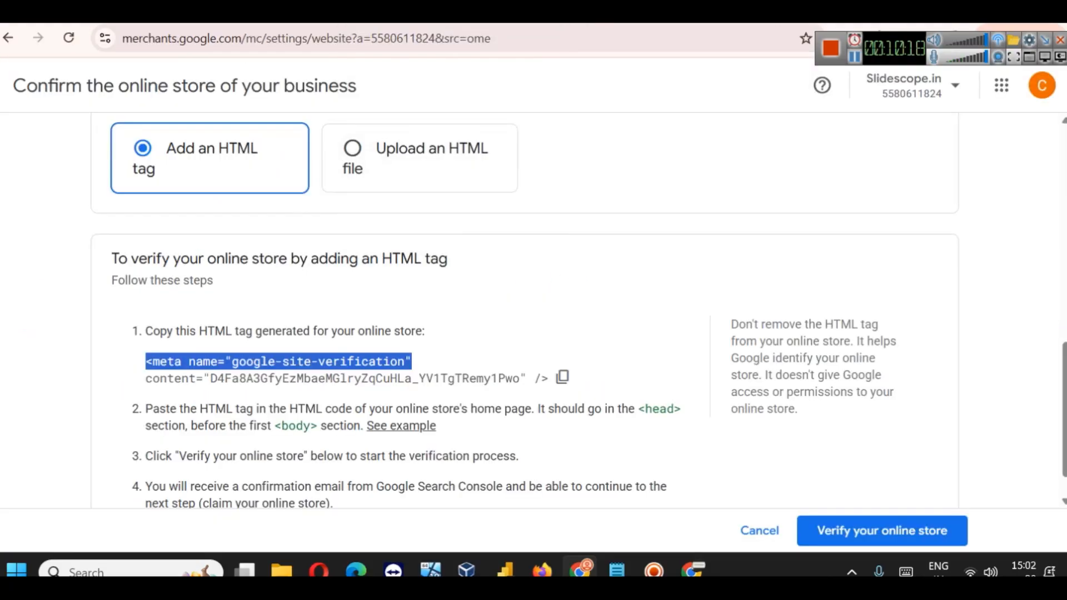
Step: Verify and claim slidescope.in as the business's online store
scroll(677, 404, "down", 1)
left_click(817, 519)
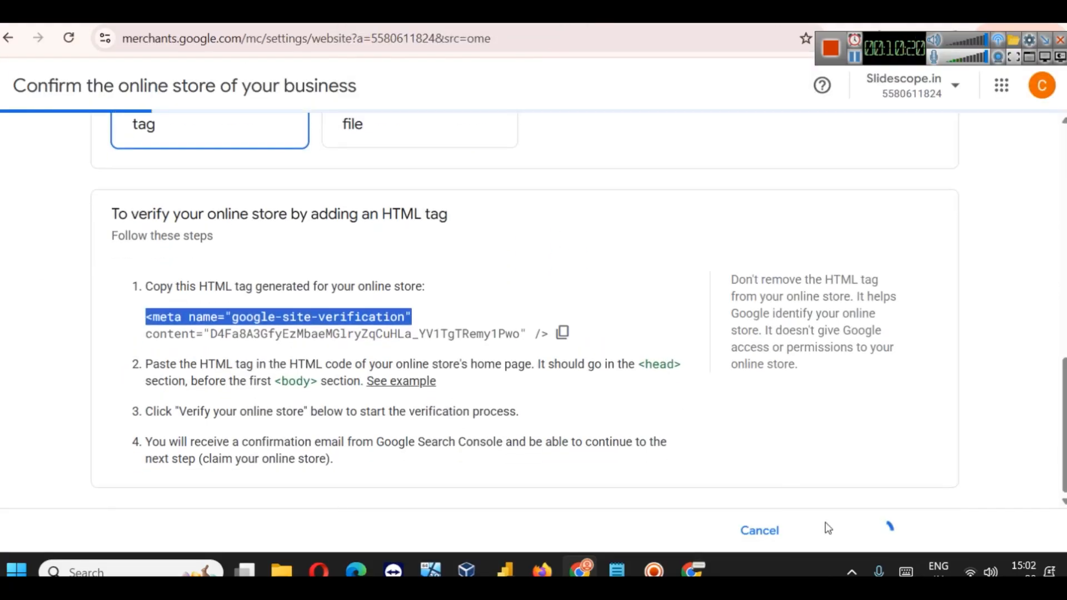
scroll(477, 389, "up", 4)
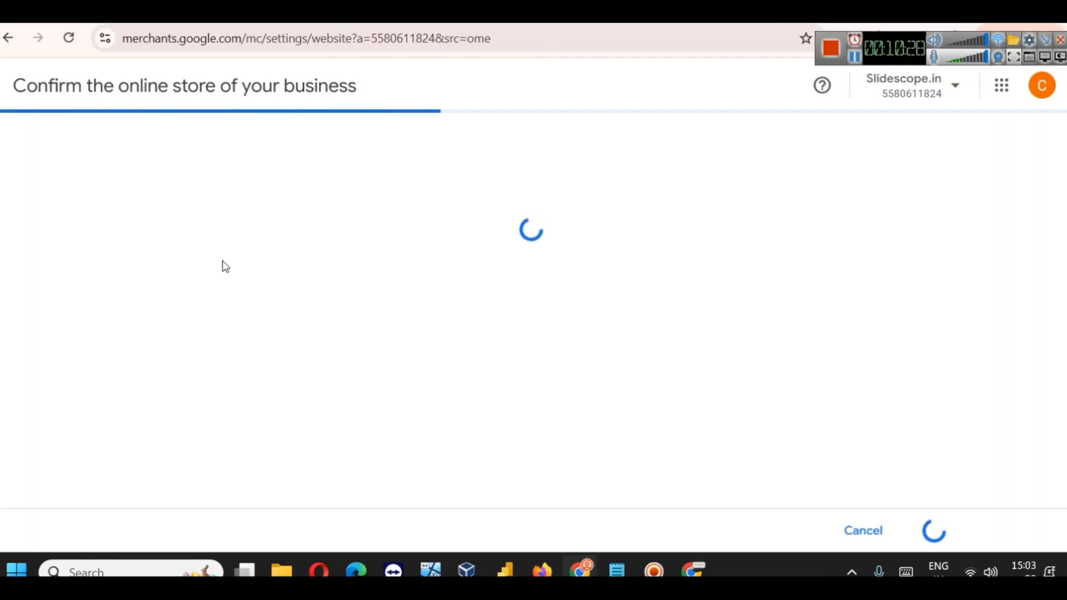
left_click_drag(885, 46, 882, 84)
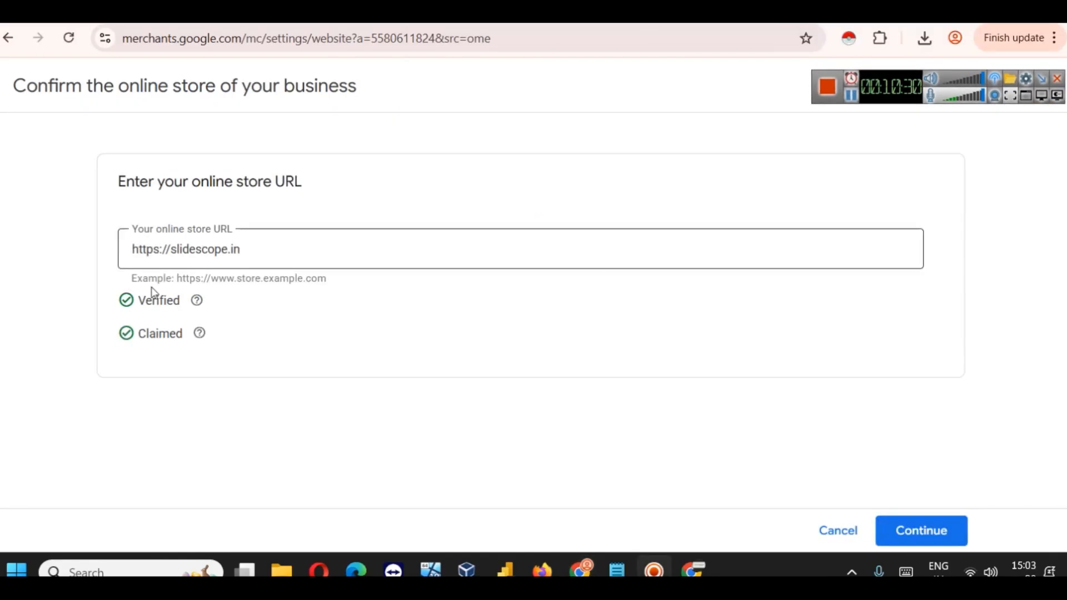
left_click(925, 538)
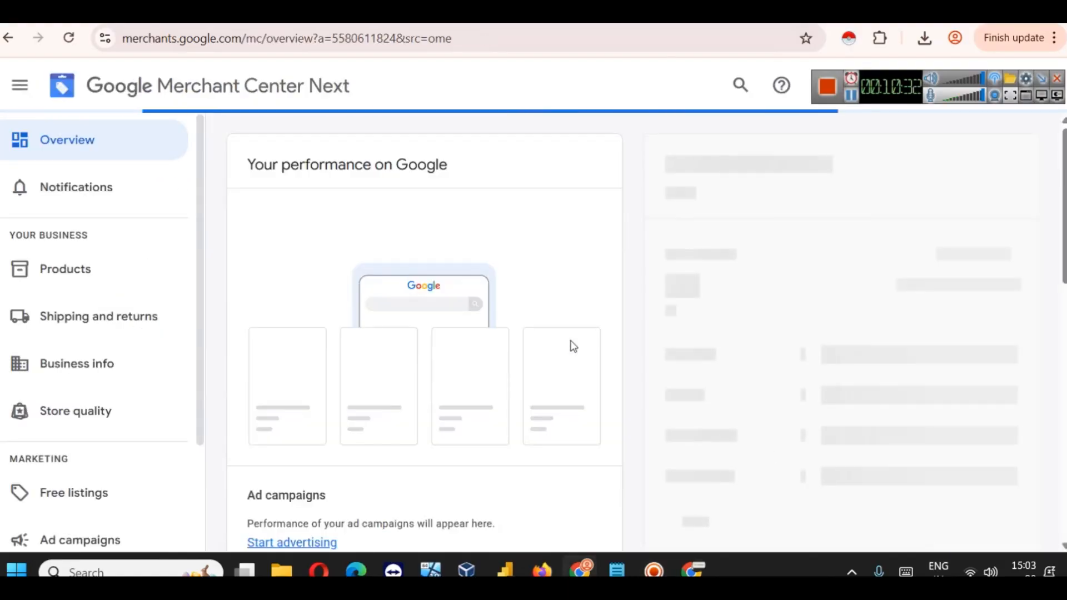
Step: Start adding shipping details and bring up the country list
scroll(533, 269, "down", 7)
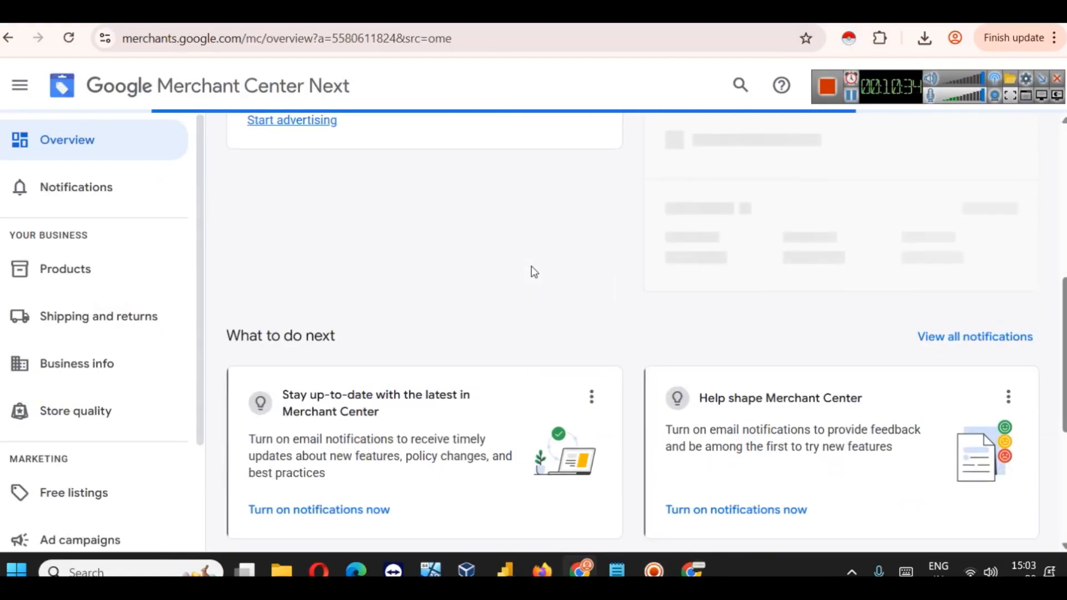
scroll(531, 265, "down", 5)
scroll(529, 265, "up", 12)
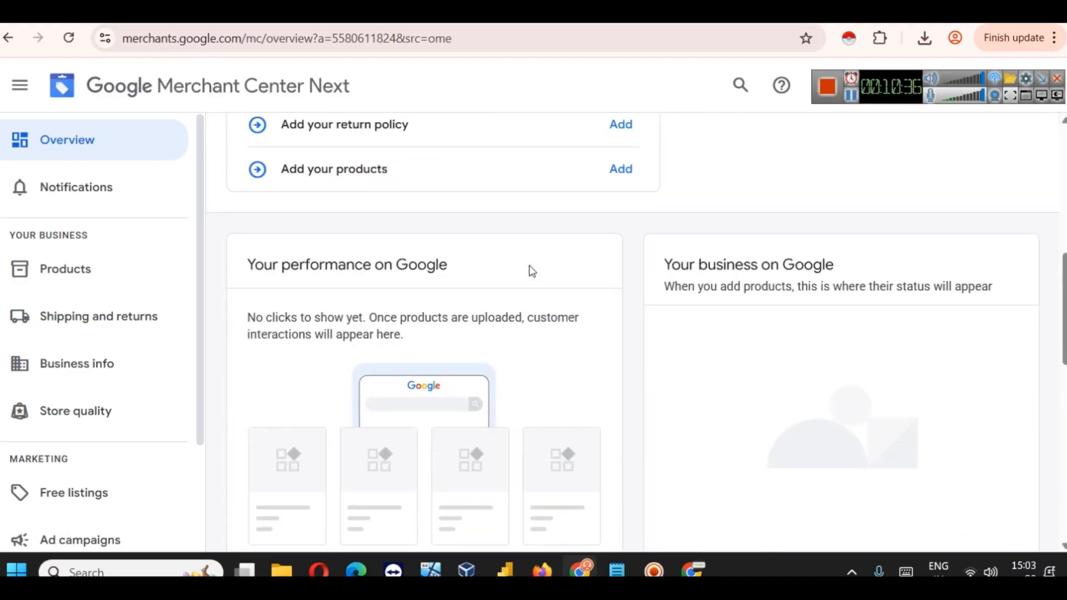
scroll(529, 265, "up", 4)
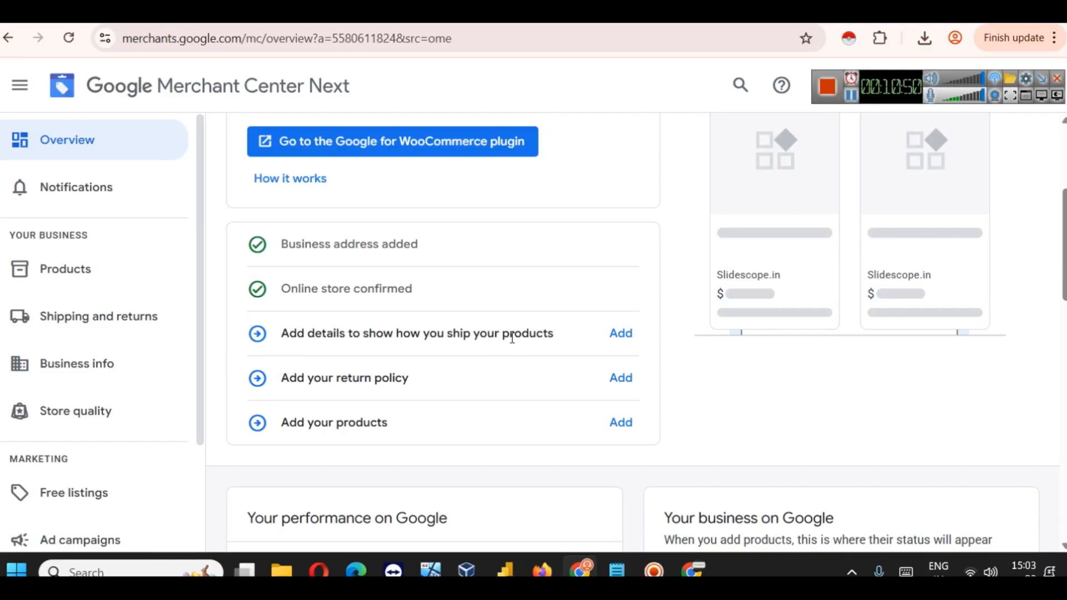
left_click(617, 332)
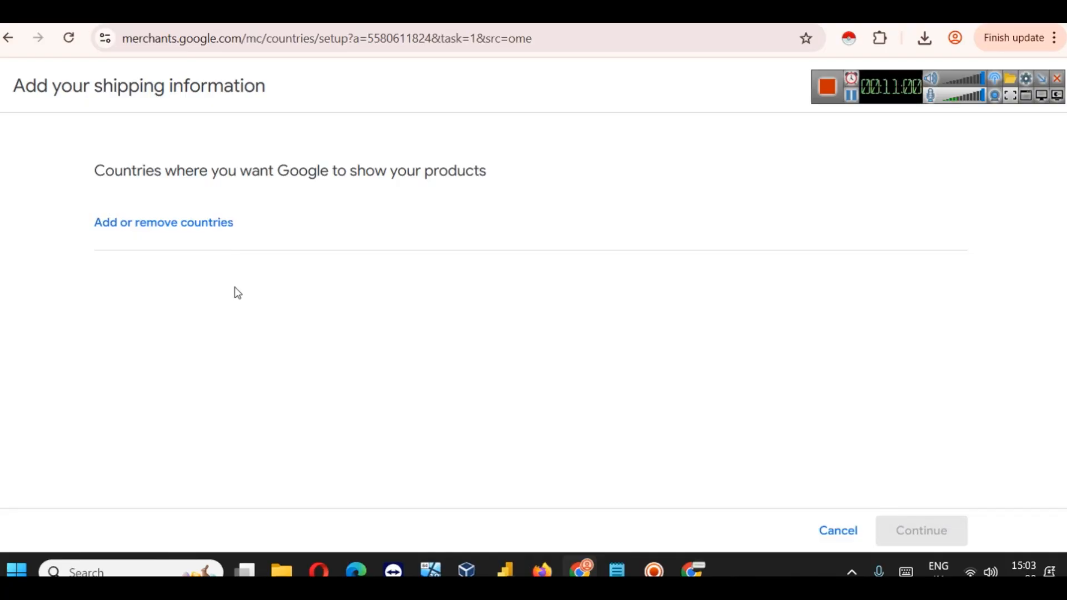
left_click(185, 229)
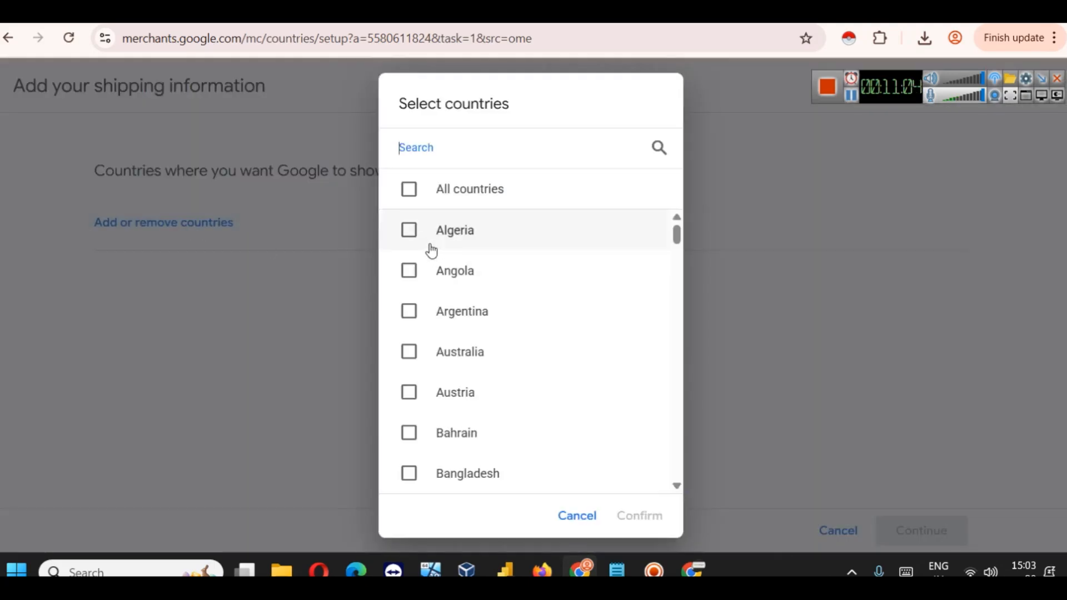
Step: Add all countries as shipping target countries and confirm the selection
left_click(409, 189)
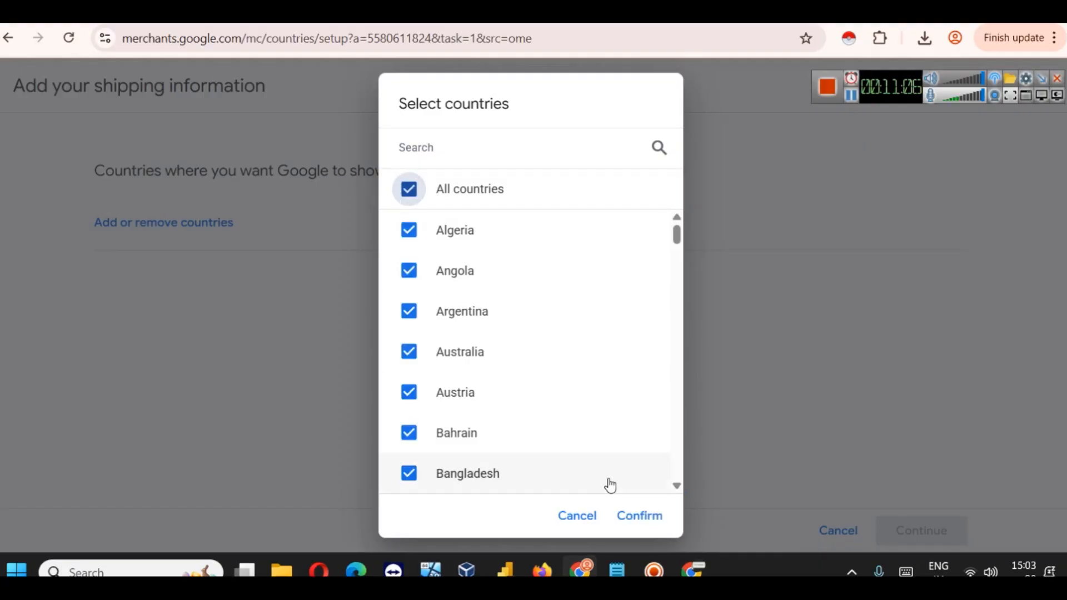
left_click(653, 516)
scroll(420, 355, "down", 8)
scroll(419, 353, "down", 20)
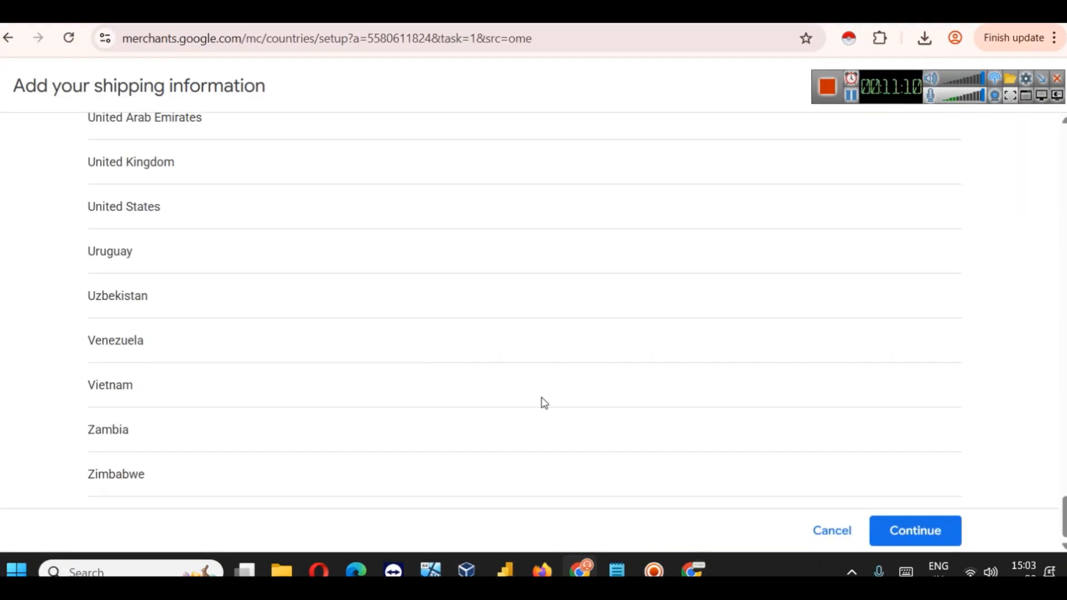
left_click(889, 530)
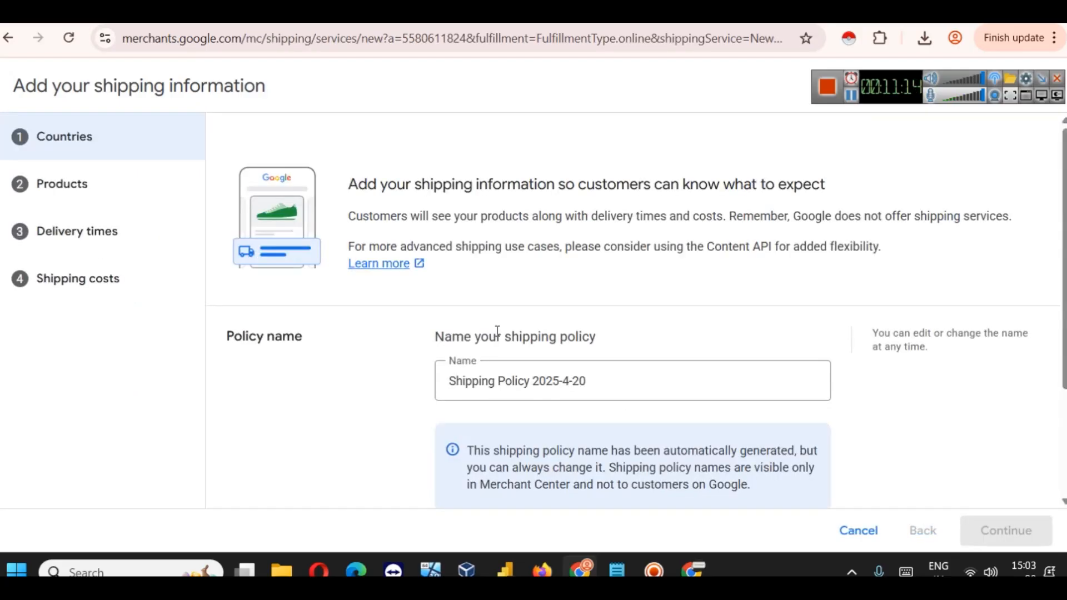
Step: Include every added country, Algeria through Zimbabwe, in Shipping Policy 2025-4-20
scroll(594, 311, "down", 5)
scroll(593, 303, "up", 5)
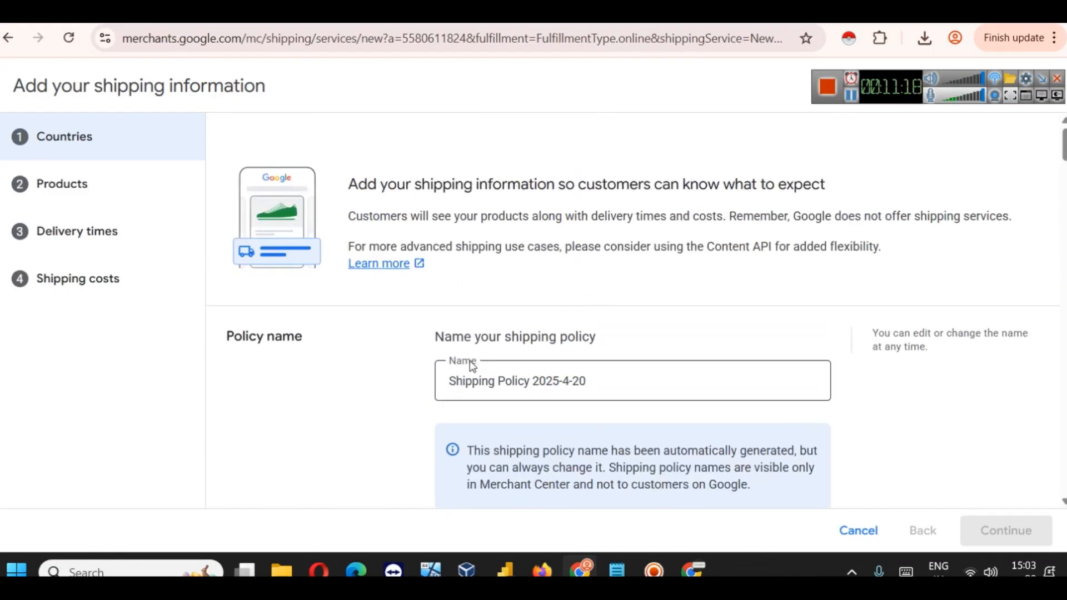
scroll(650, 364, "down", 3)
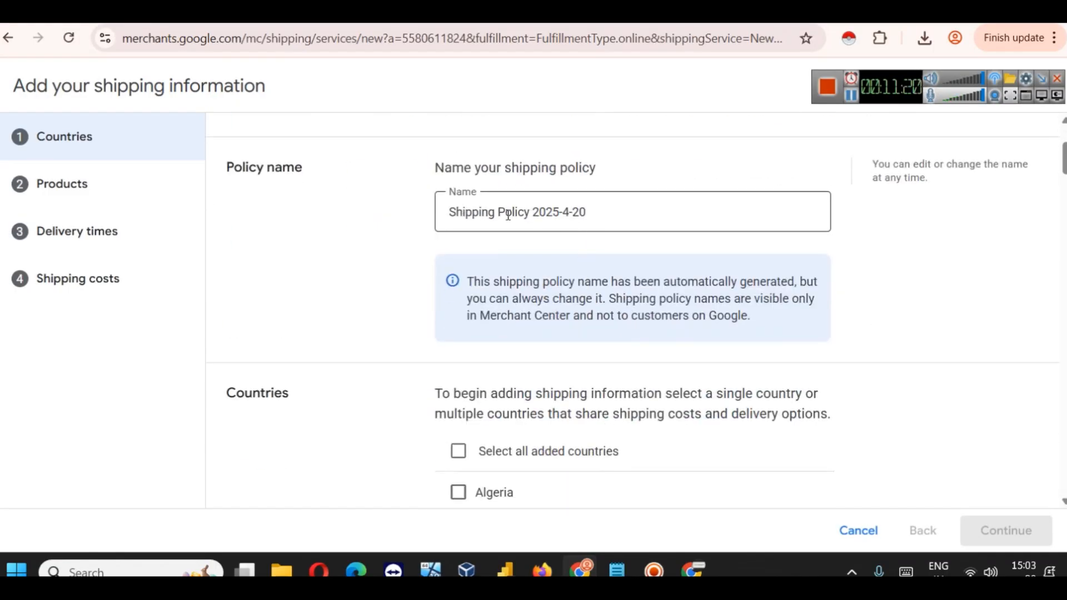
scroll(600, 245, "down", 20)
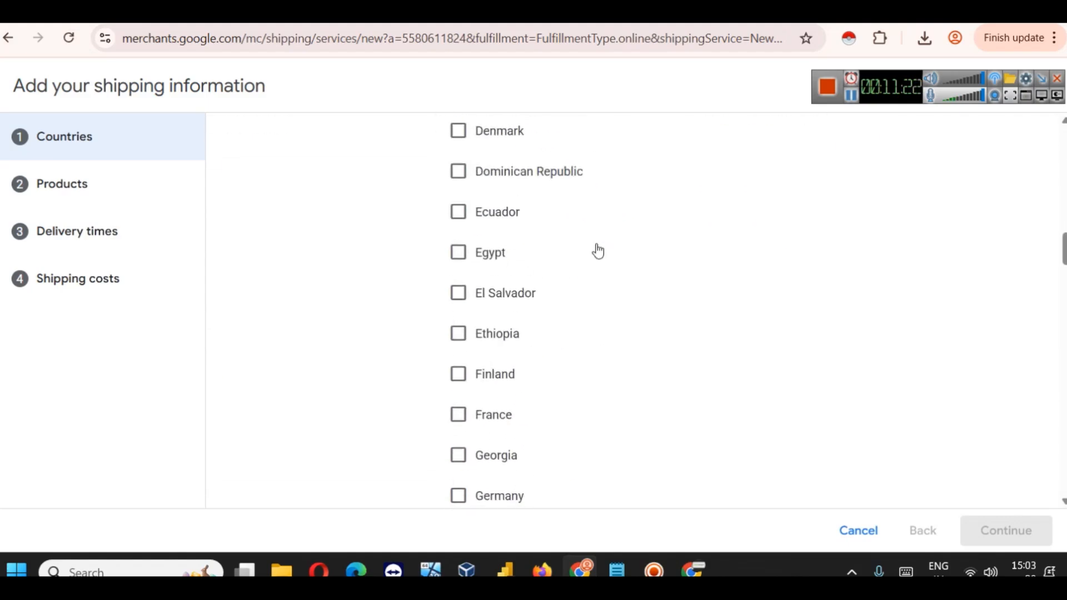
scroll(598, 250, "down", 20)
scroll(598, 250, "up", 10)
scroll(598, 250, "up", 20)
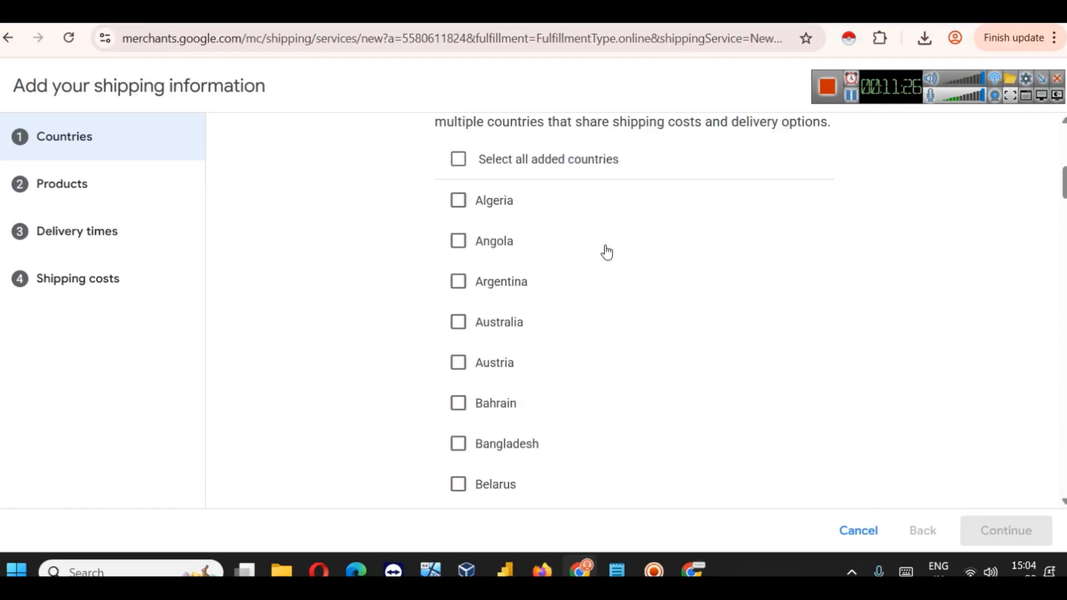
left_click(517, 330)
scroll(705, 389, "down", 20)
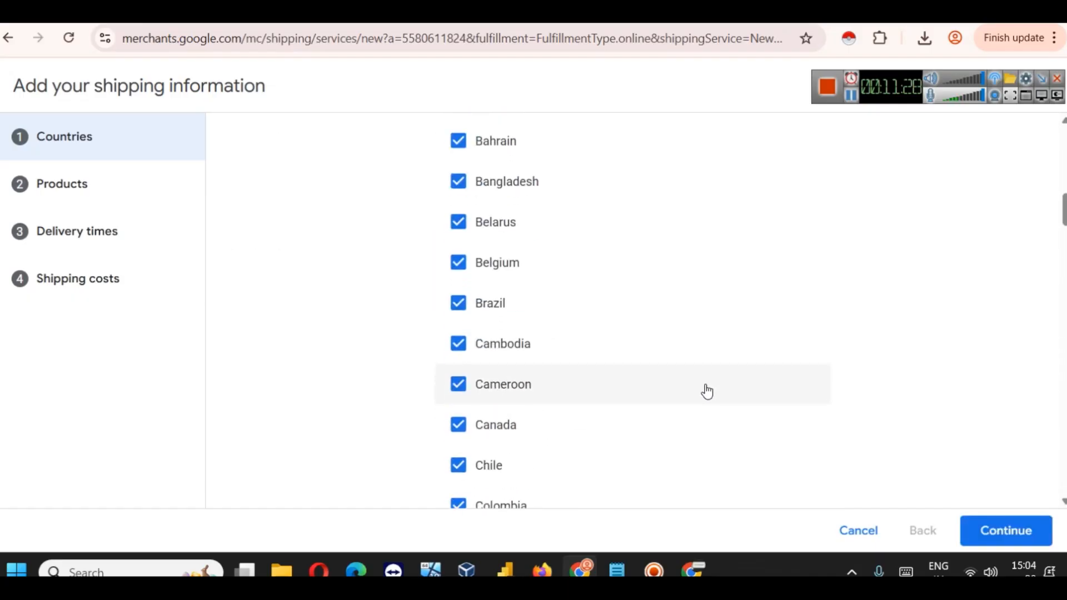
scroll(705, 386, "up", 17)
scroll(705, 386, "down", 12)
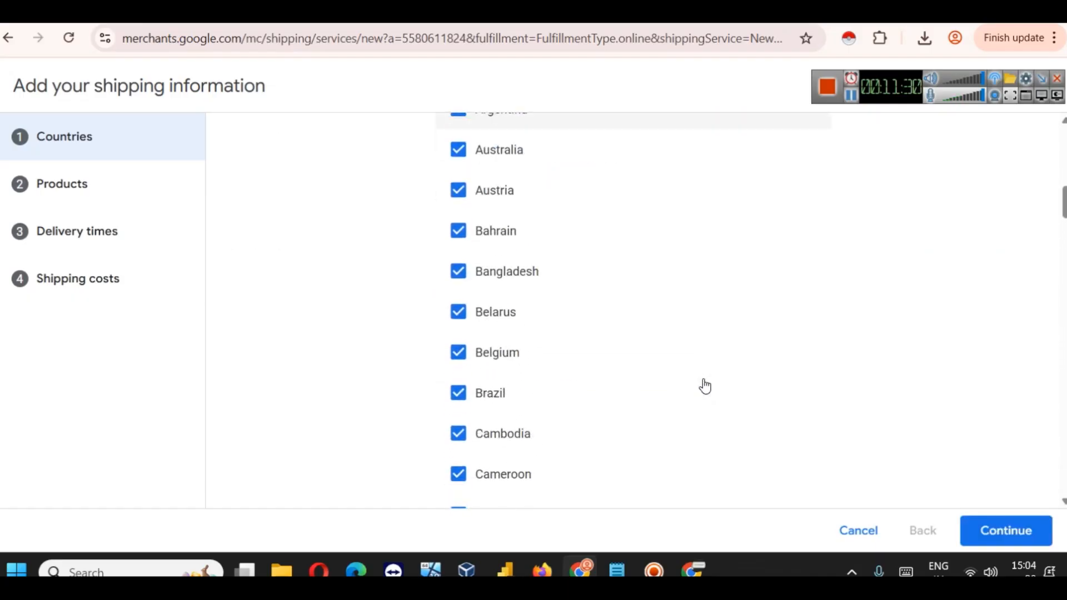
scroll(705, 386, "down", 5)
scroll(705, 385, "up", 2)
scroll(705, 386, "down", 20)
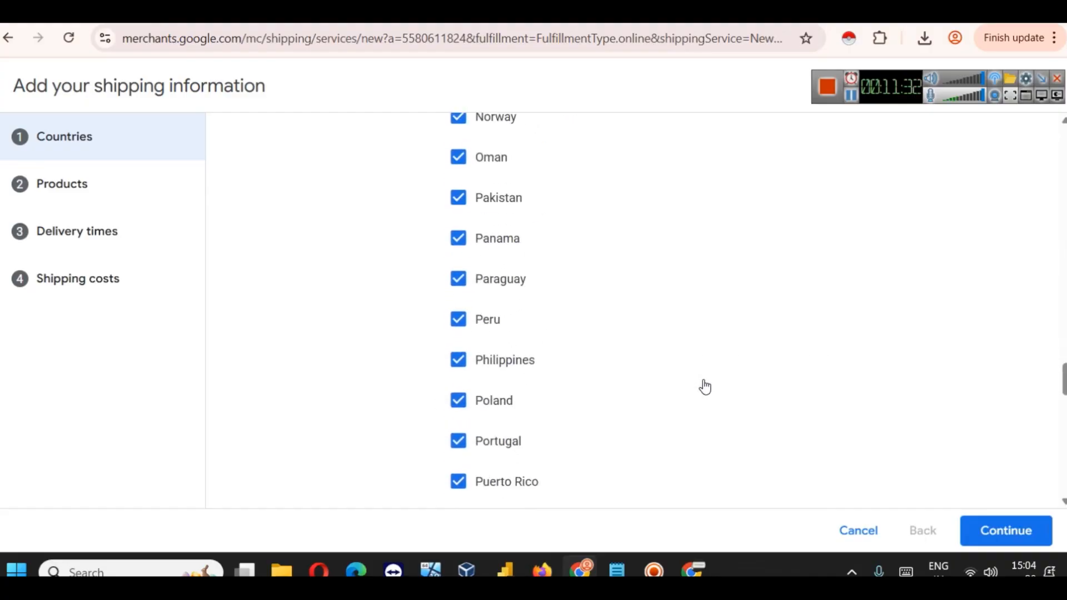
scroll(704, 386, "down", 5)
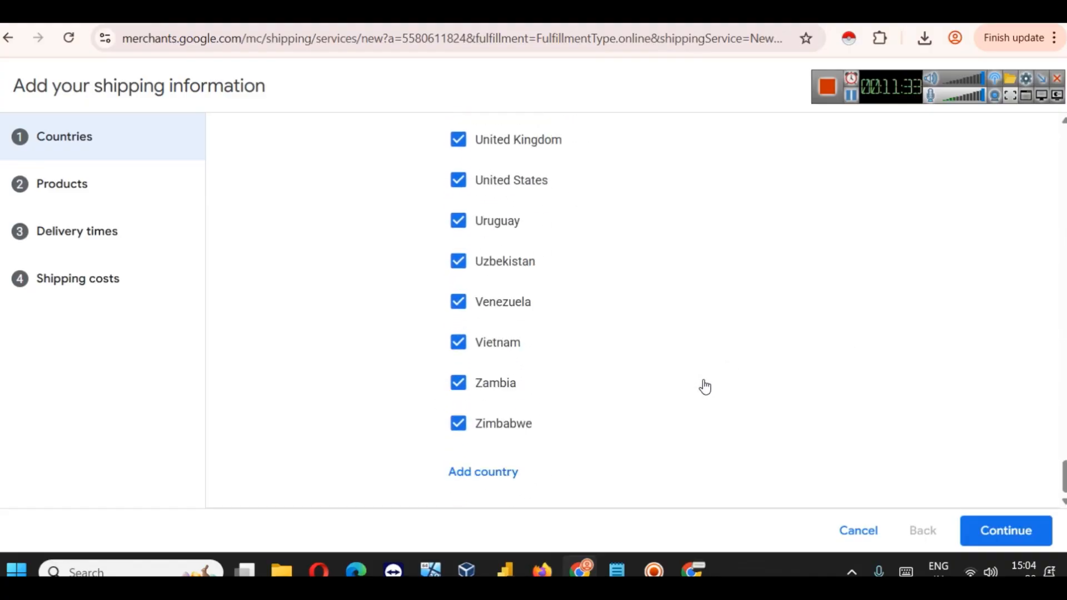
left_click(997, 533)
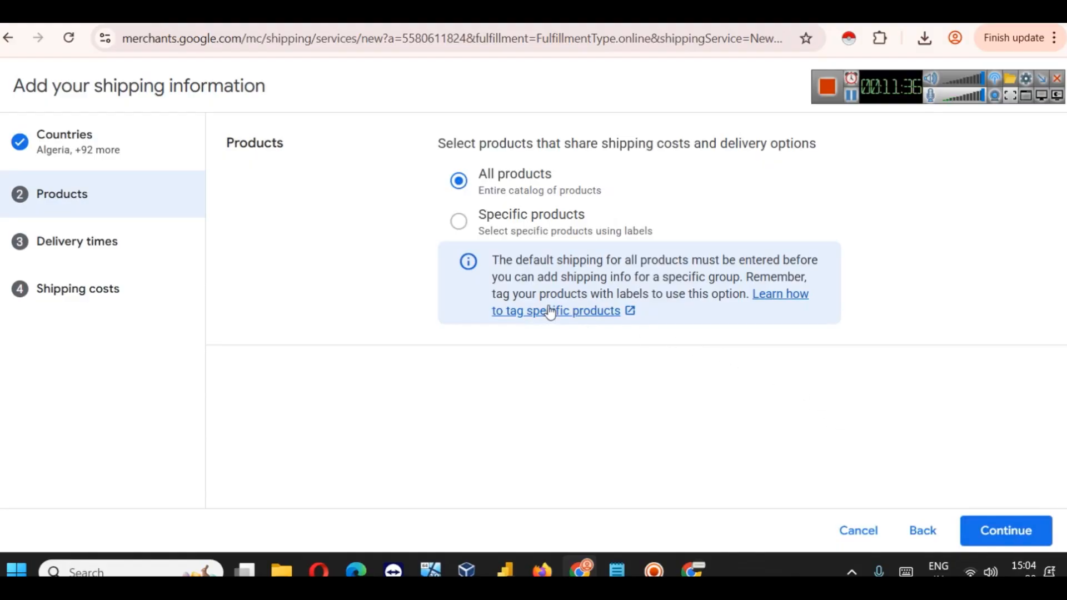
Step: Apply the shipping policy to all products and keep Pacific Standard Time as cut-off timezone
left_click(1010, 530)
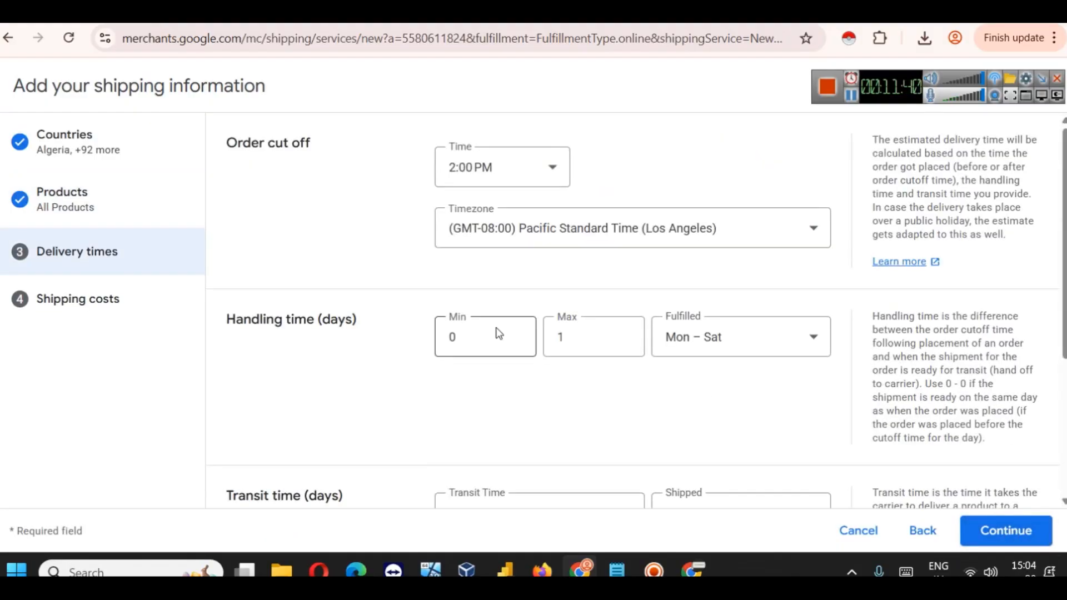
scroll(543, 297, "down", 4)
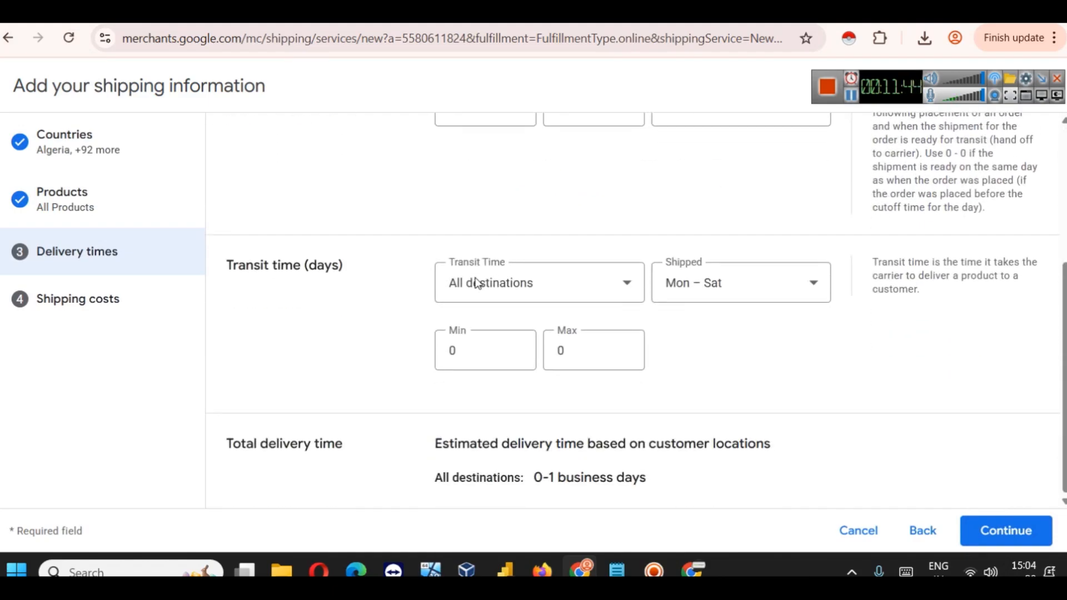
scroll(543, 297, "up", 4)
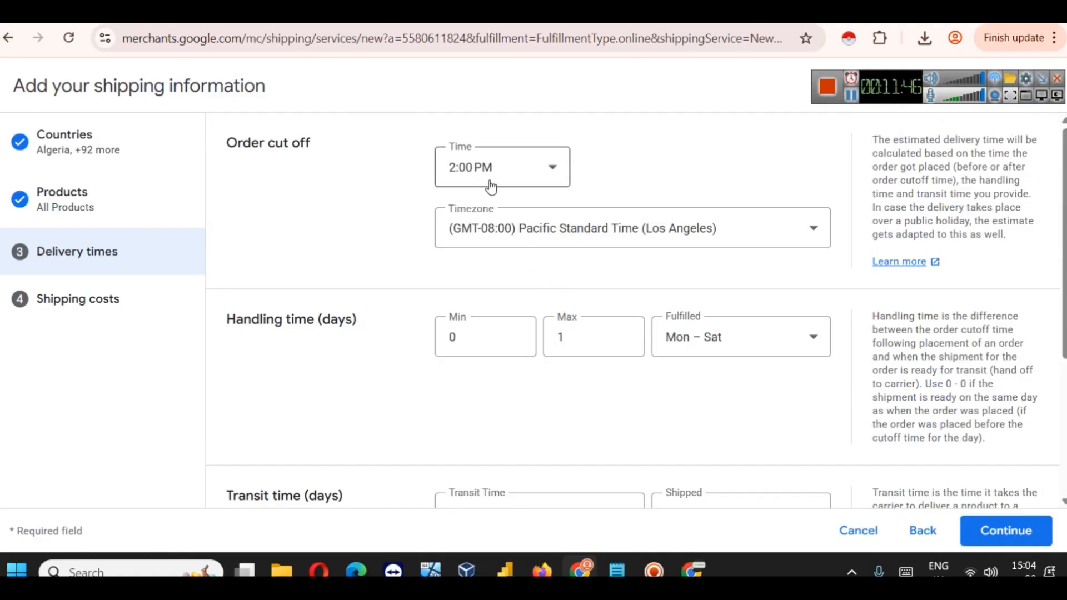
left_click(593, 234)
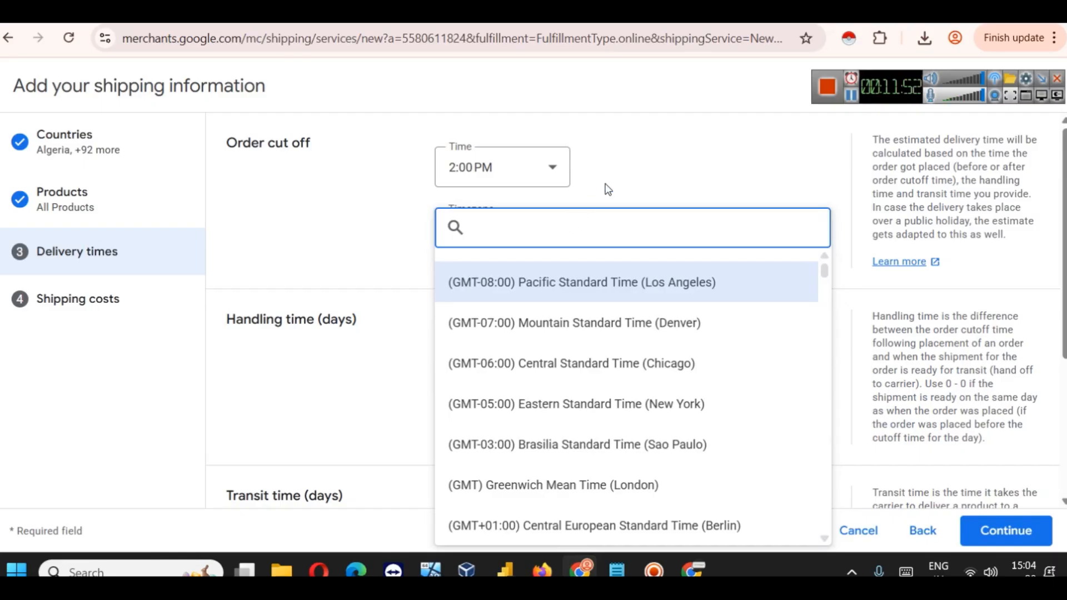
left_click(639, 174)
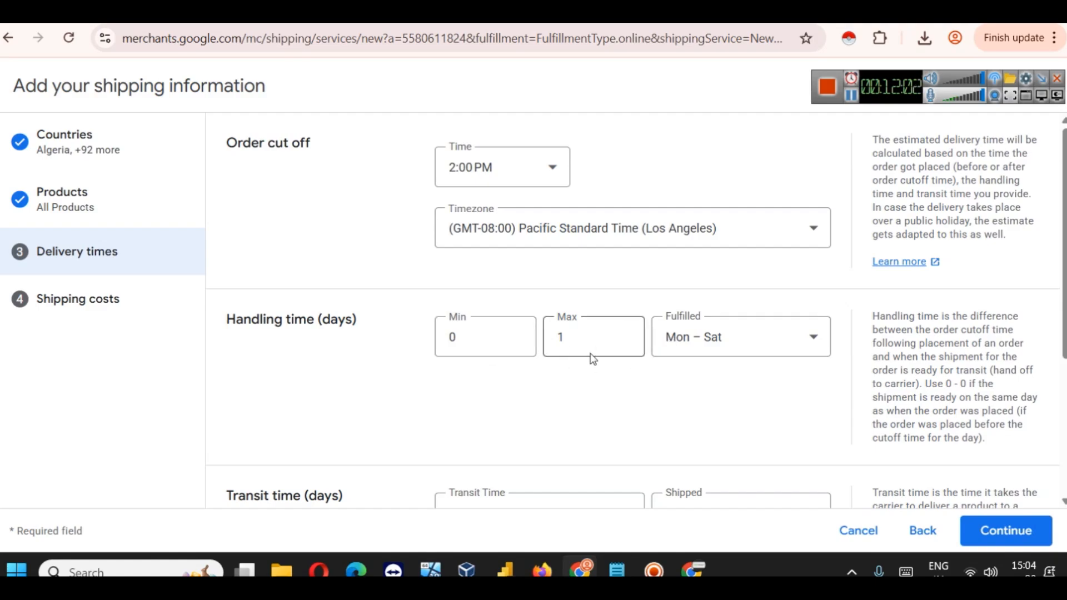
Step: Set handling days to Mon – Sun, giving 0-1 business day total delivery
scroll(764, 351, "down", 4)
scroll(761, 345, "up", 3)
left_click(739, 285)
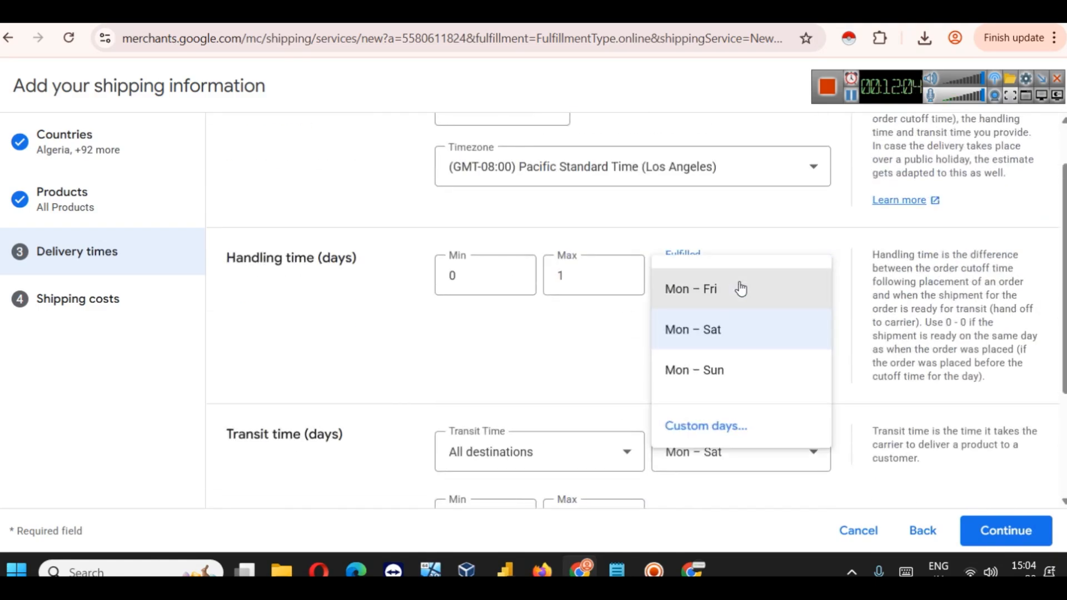
left_click(756, 382)
scroll(744, 358, "down", 3)
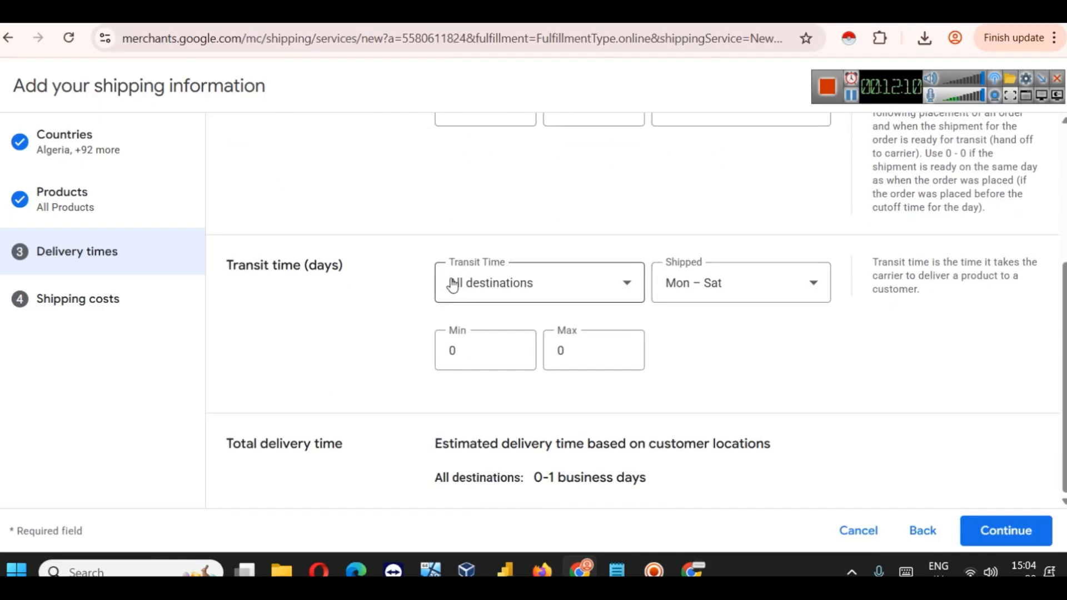
scroll(481, 310, "up", 4)
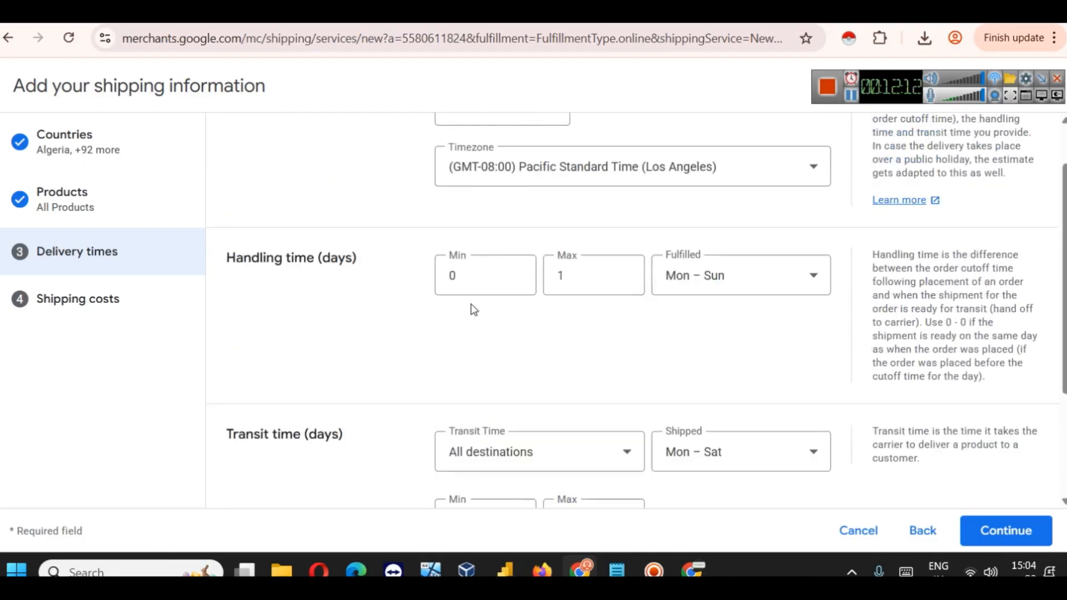
scroll(311, 353, "down", 2)
scroll(347, 362, "up", 2)
scroll(300, 342, "down", 4)
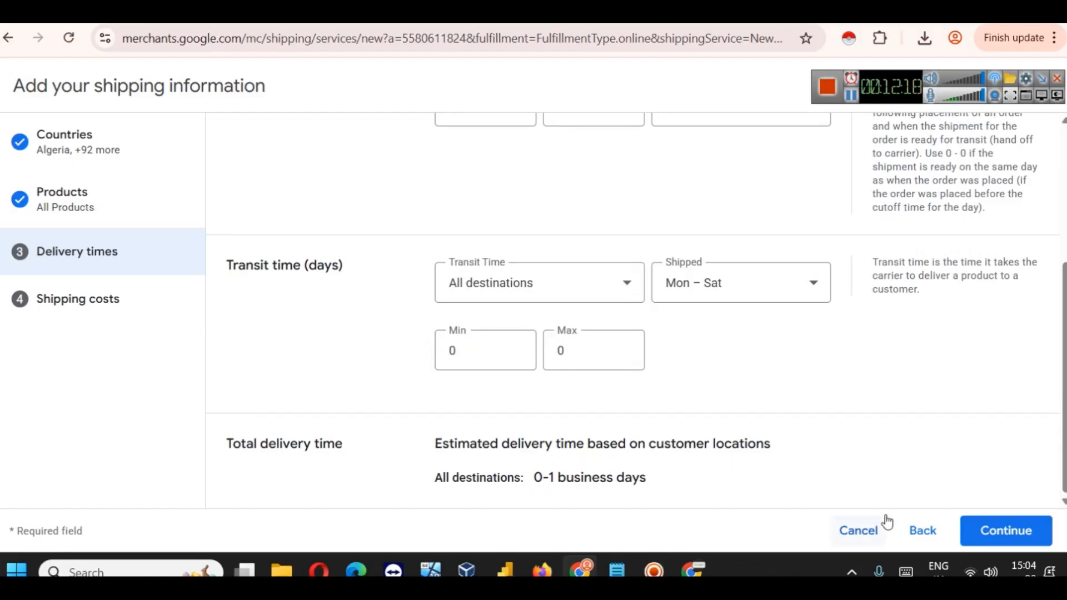
Step: Set shipping costs to INR with free shipping on all orders and save
left_click(993, 530)
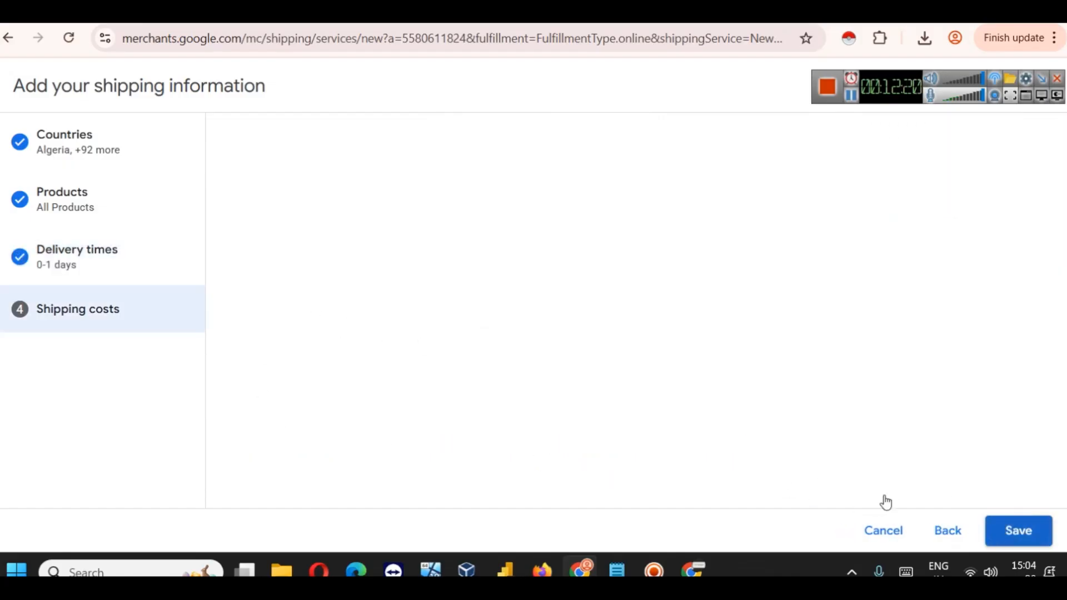
left_click(484, 158)
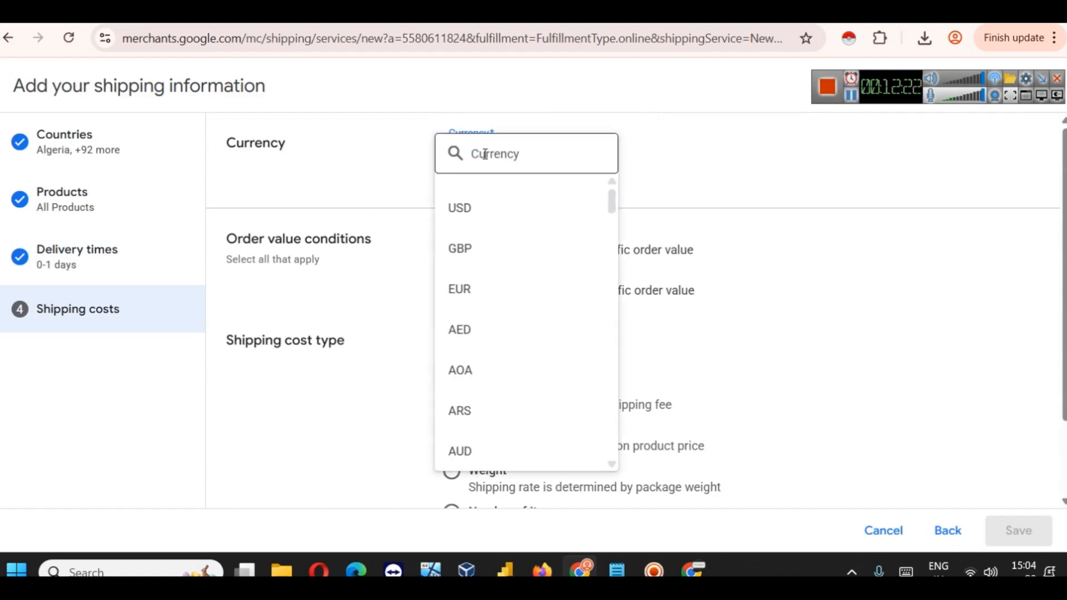
type("in")
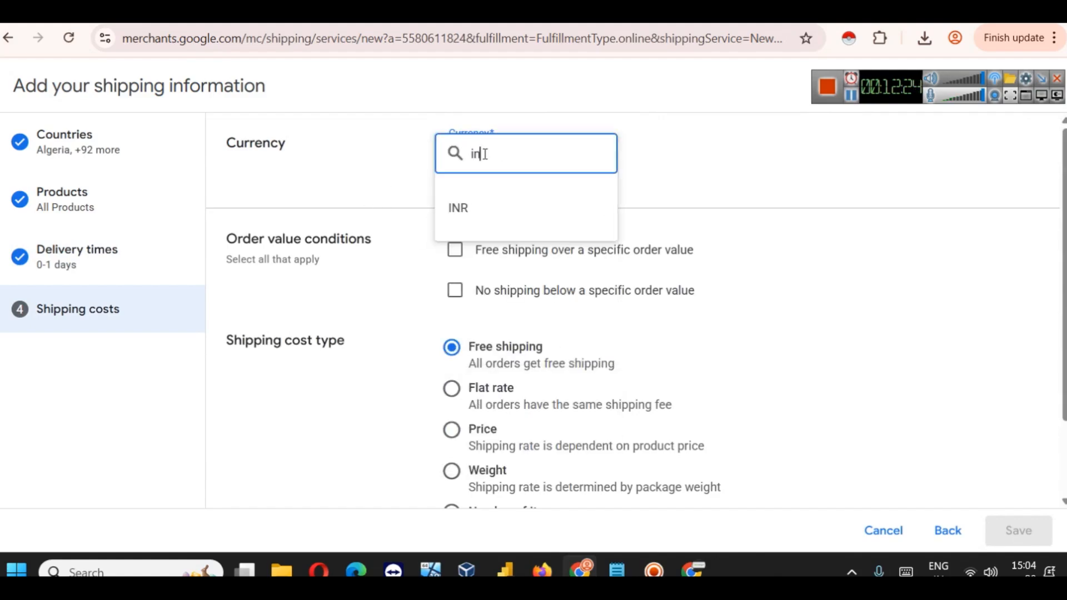
left_click(489, 197)
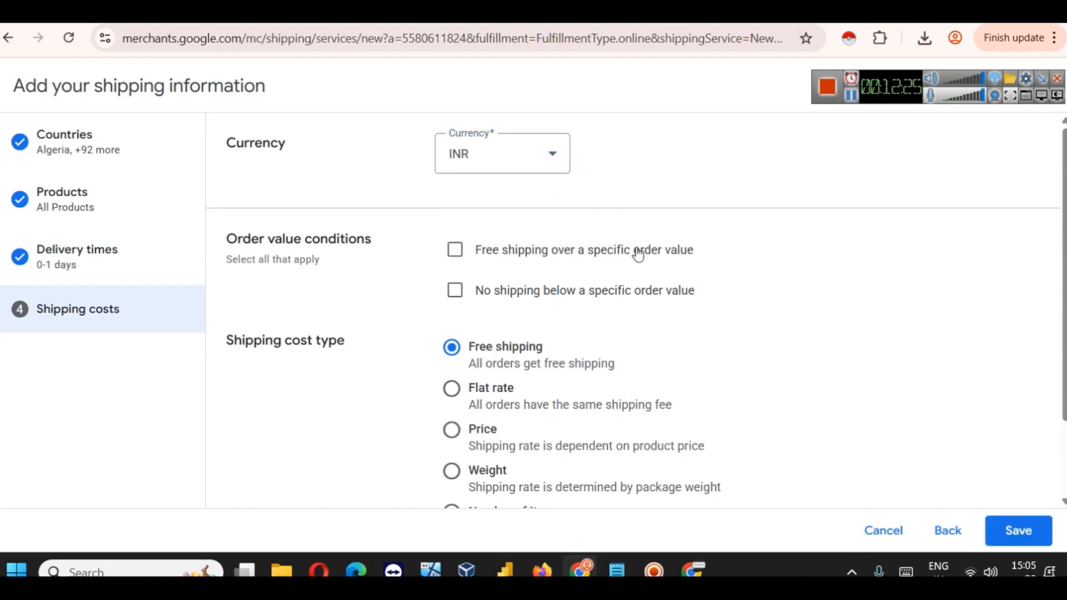
left_click(586, 248)
left_click(609, 253)
scroll(611, 317, "down", 2)
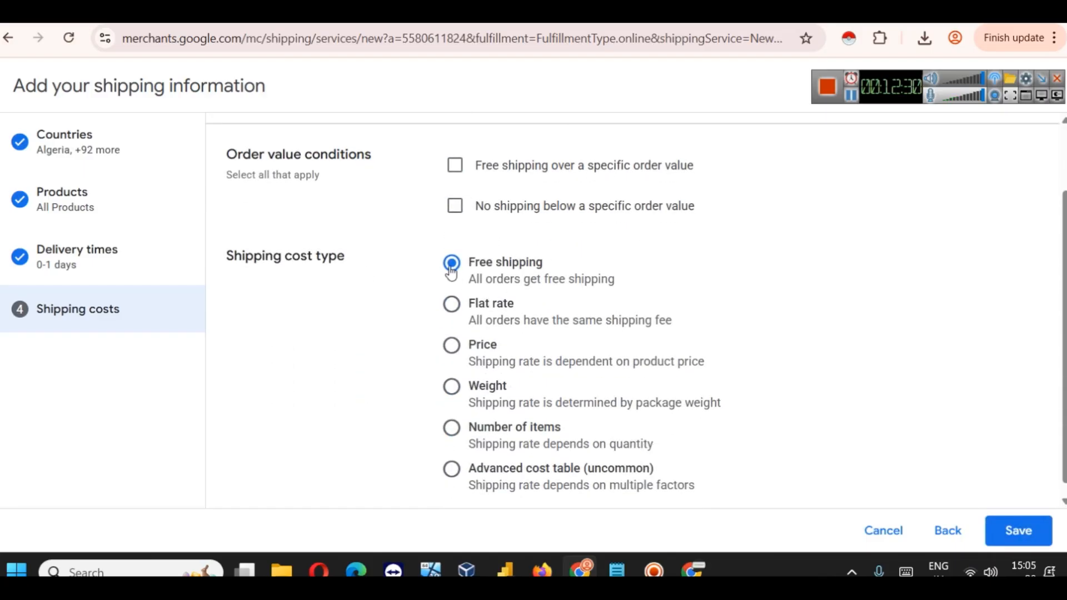
scroll(508, 269, "down", 1)
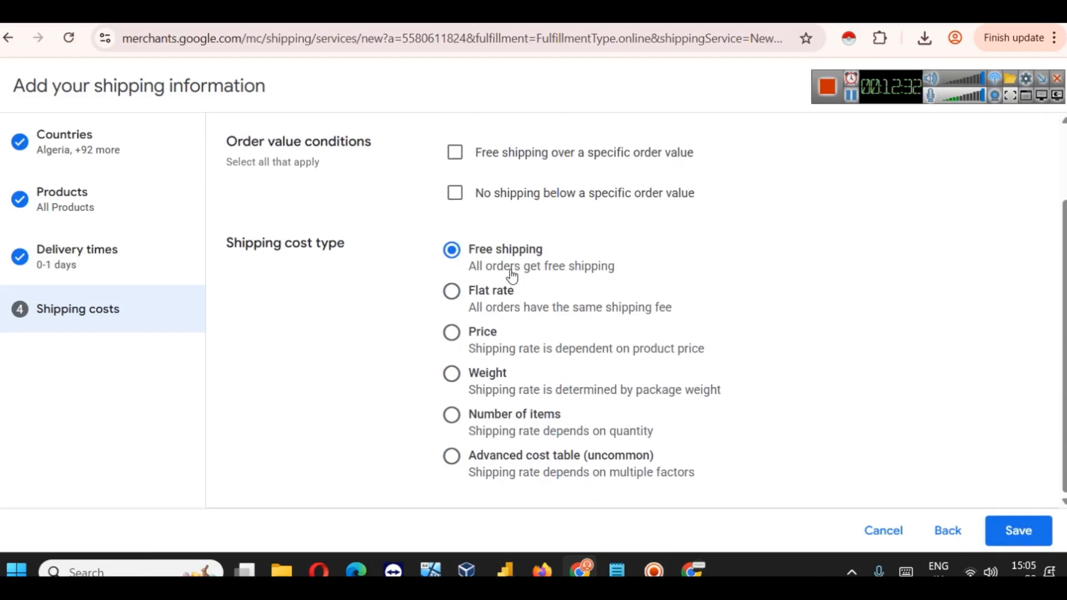
scroll(527, 276, "up", 2)
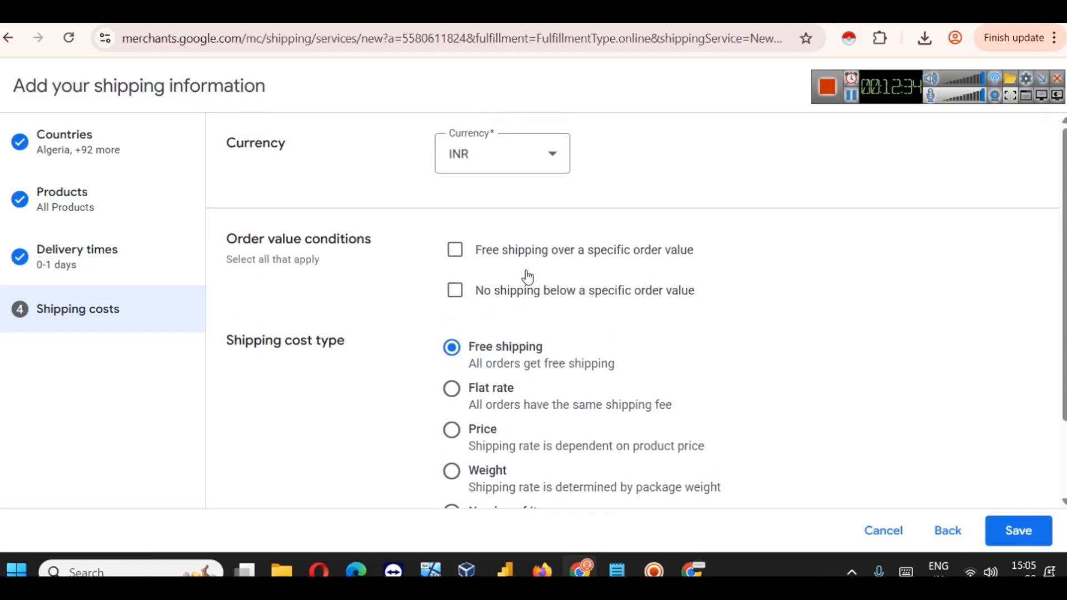
scroll(640, 345, "down", 2)
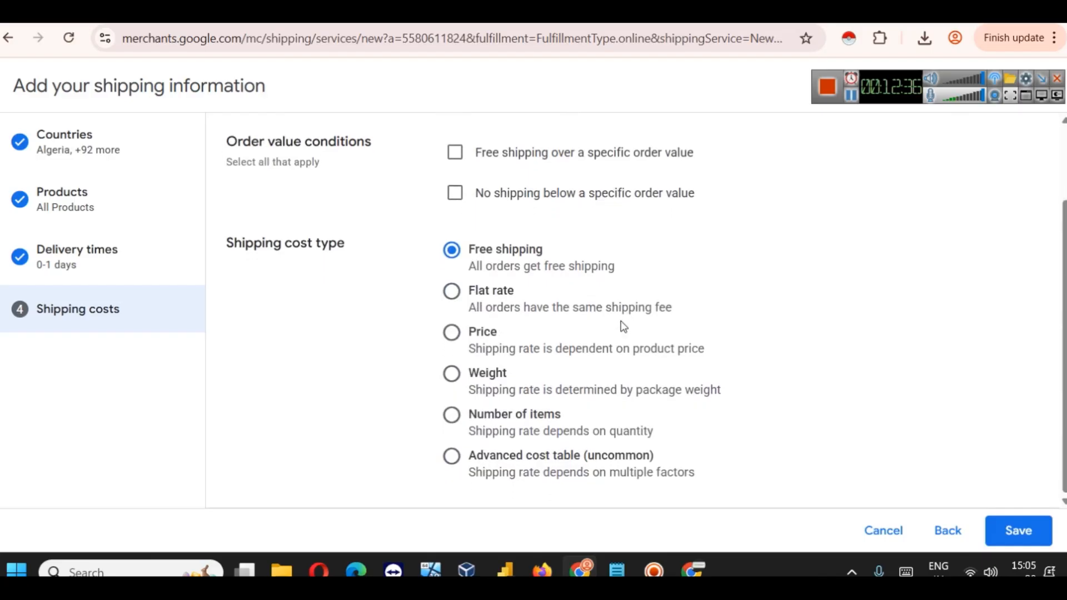
left_click(1019, 533)
Step: Review the shipping summary (0-1 day delivery, free shipping) and return to the Overview page
scroll(795, 350, "down", 5)
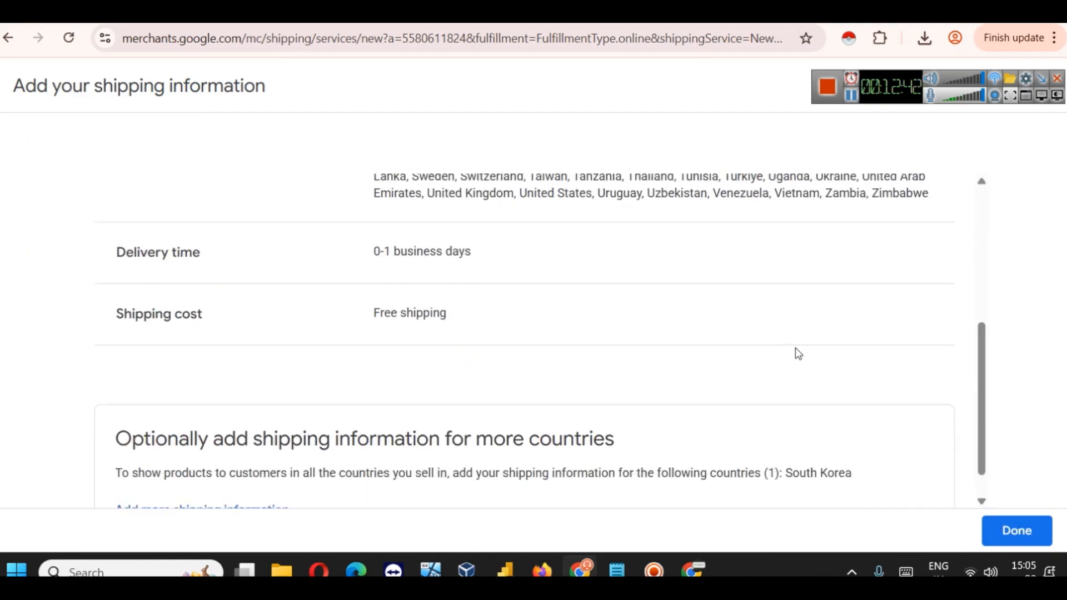
scroll(795, 350, "up", 6)
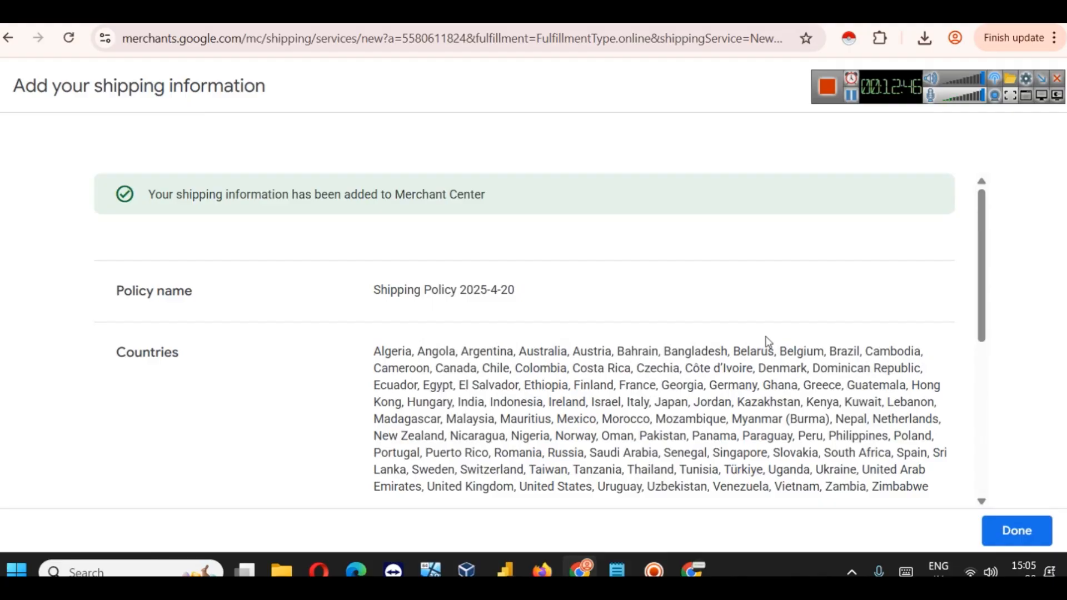
scroll(748, 335, "down", 5)
scroll(734, 312, "up", 5)
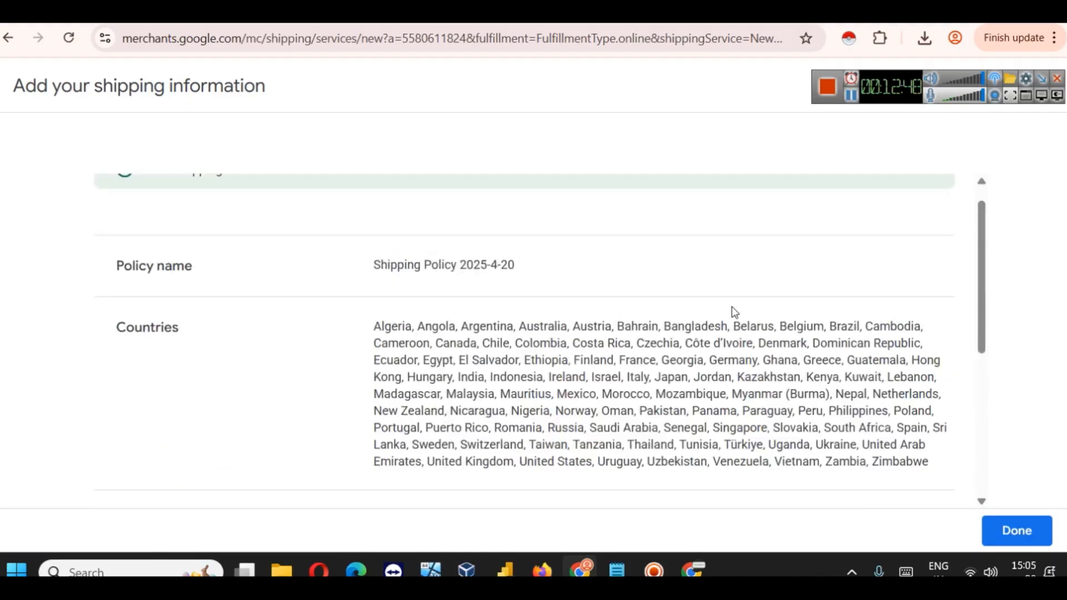
scroll(734, 312, "up", 1)
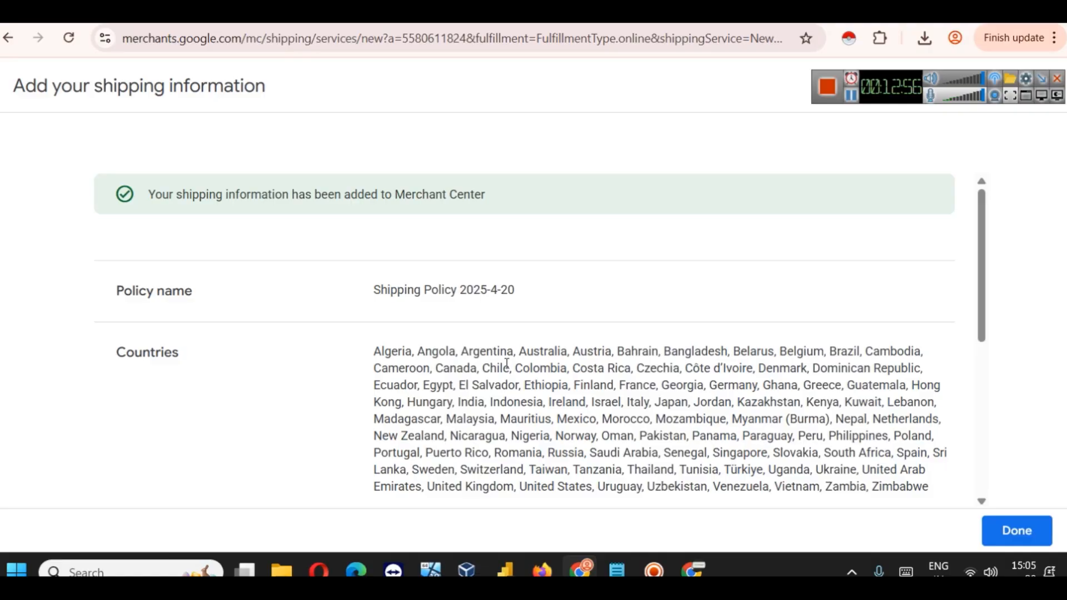
scroll(624, 345, "down", 5)
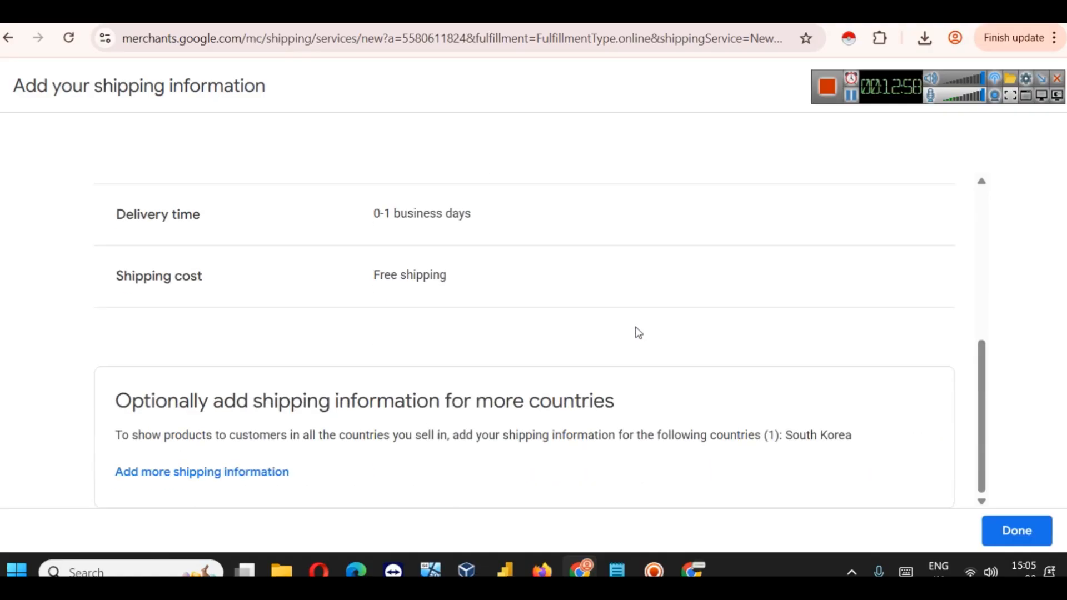
left_click(1018, 535)
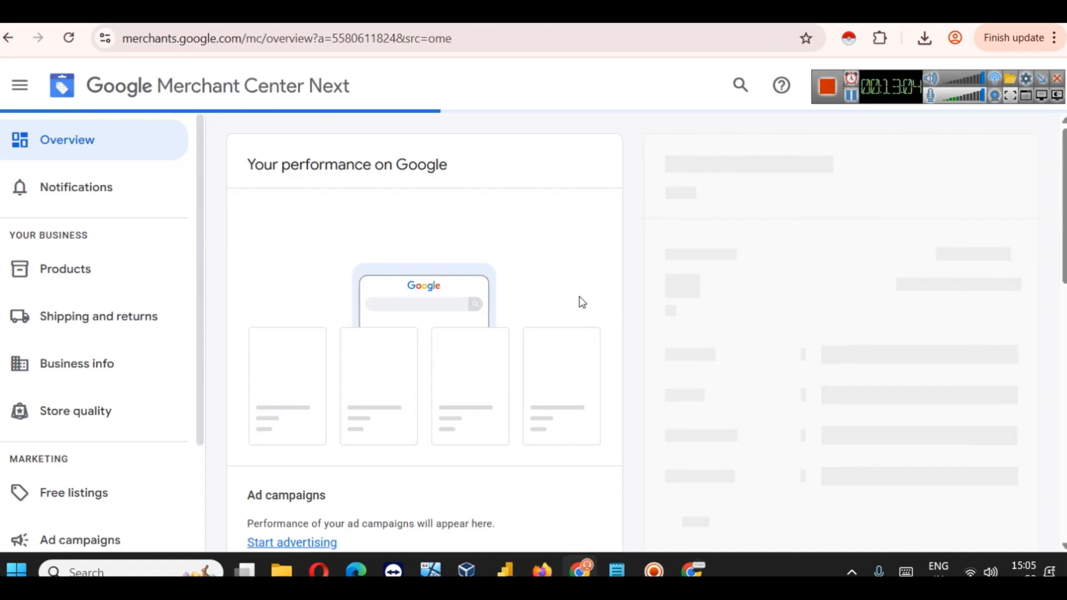
Step: Start 'Add your return policy' from the Overview setup checklist
scroll(532, 291, "down", 10)
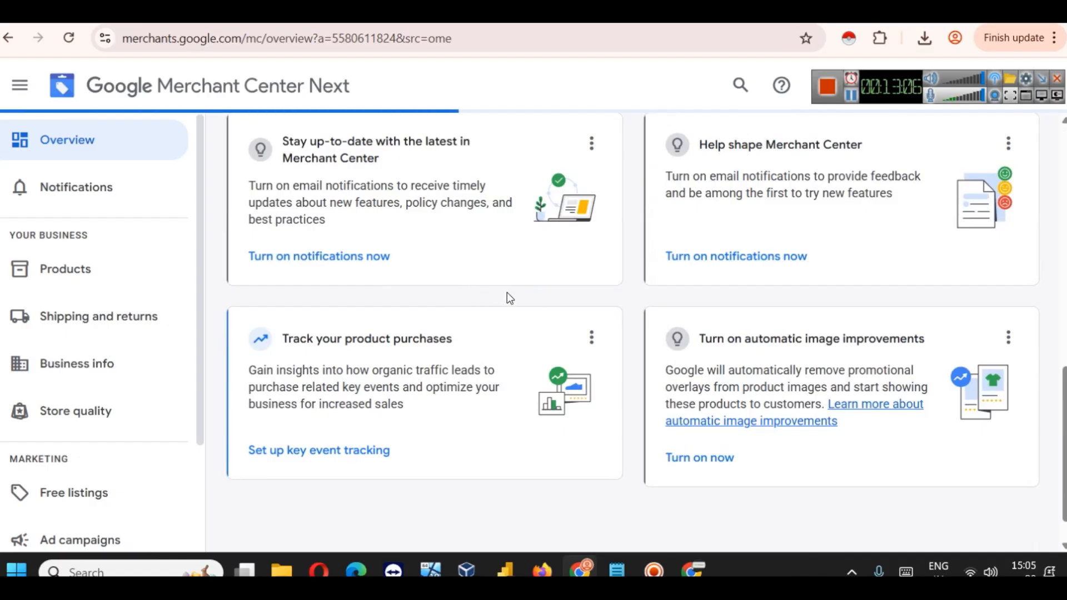
scroll(508, 292, "up", 7)
scroll(507, 298, "up", 4)
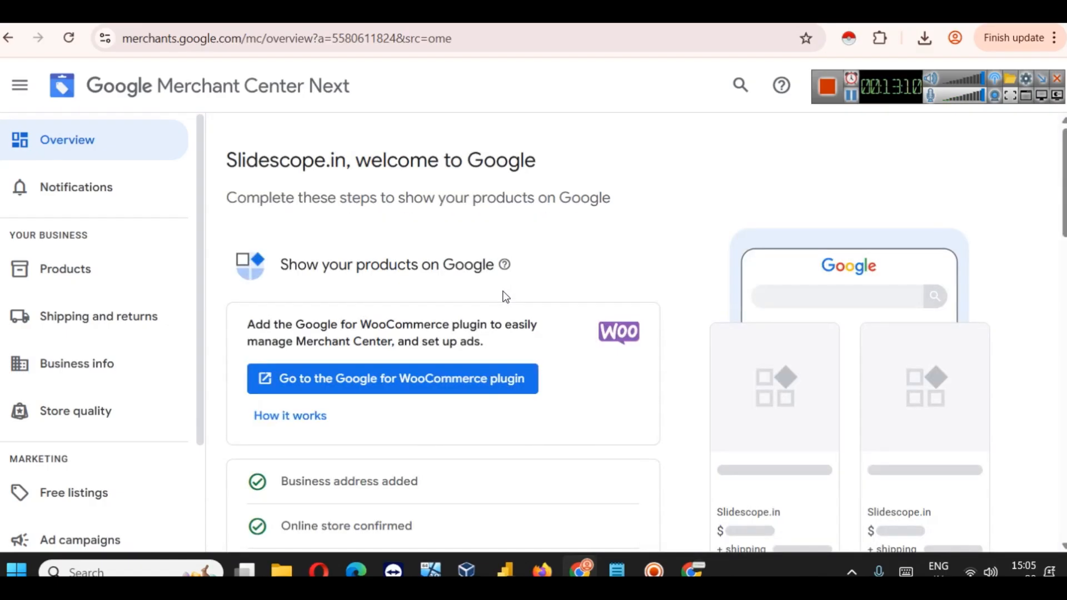
scroll(503, 297, "down", 6)
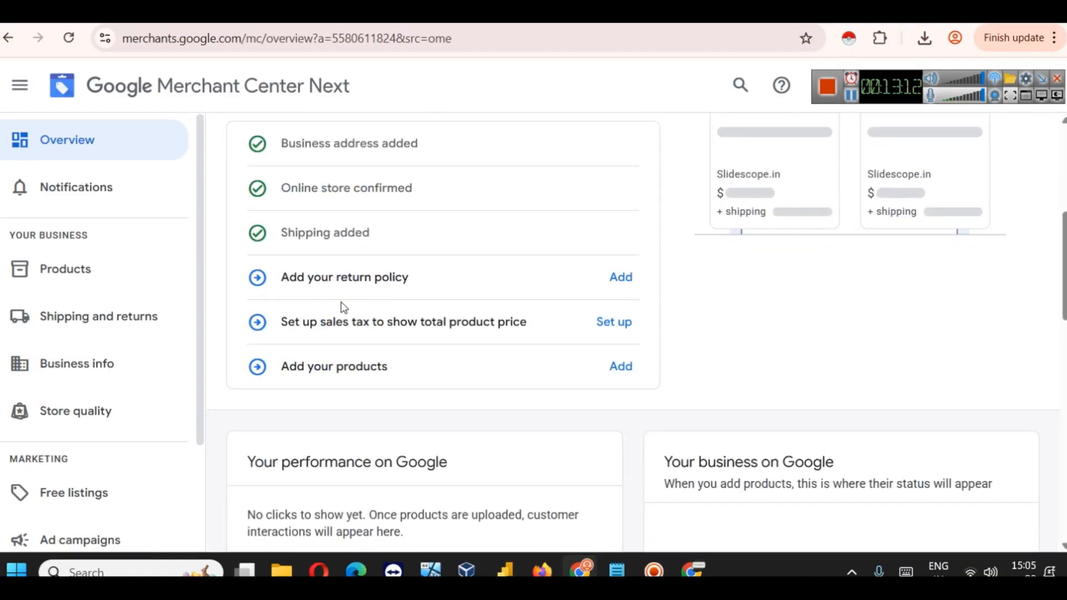
scroll(306, 284, "up", 2)
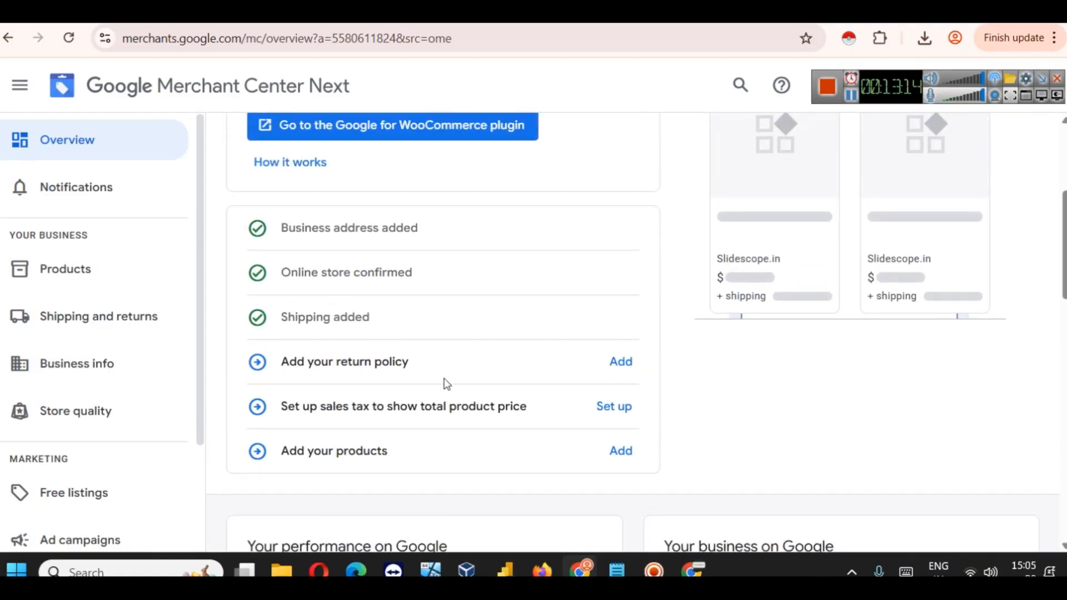
left_click(620, 364)
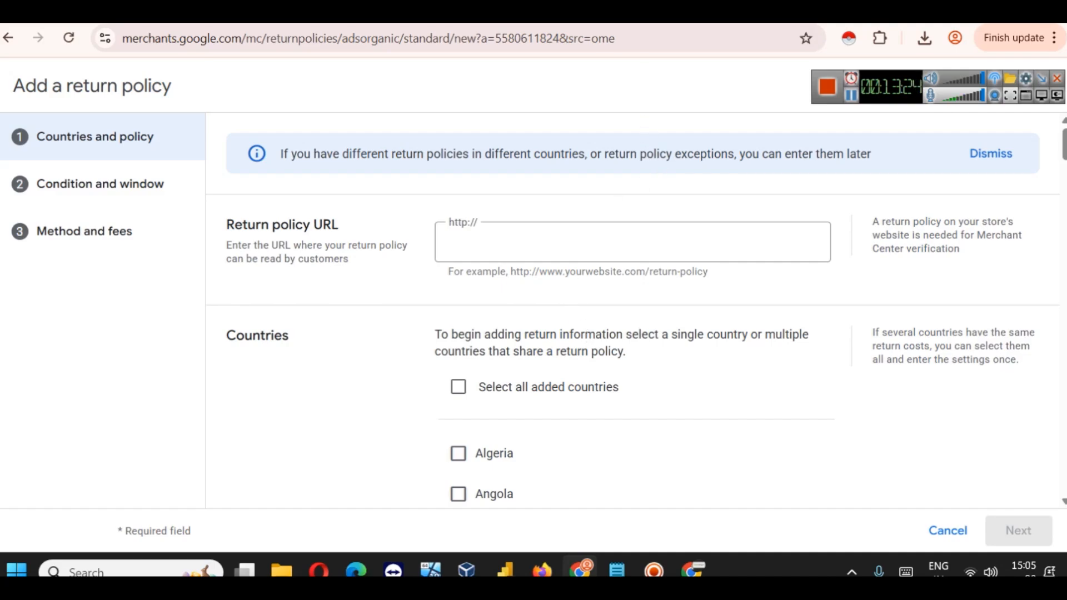
Step: Search WordPress Pages for 're' and view the public Refund and Returns Policy page
key("ctrl+Tab")
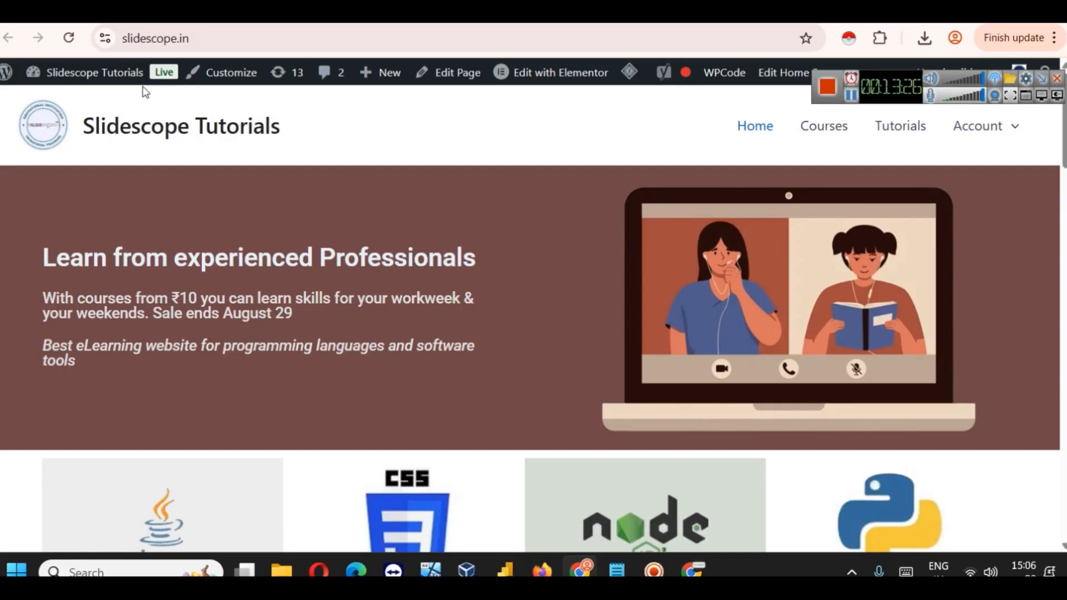
mouse_move(83, 72)
left_click(47, 103)
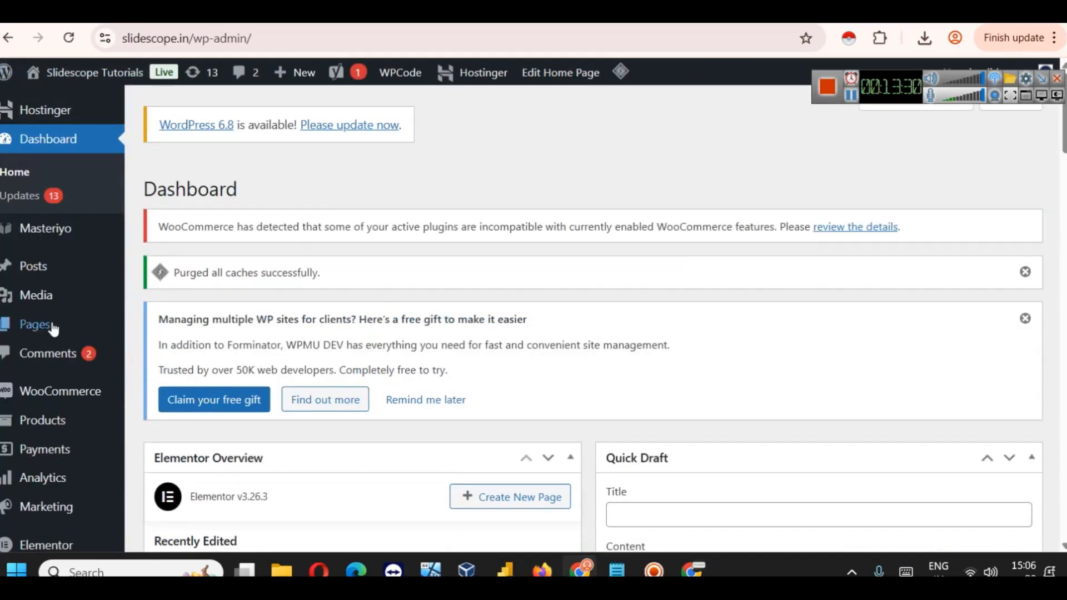
left_click(79, 326)
left_click(871, 257)
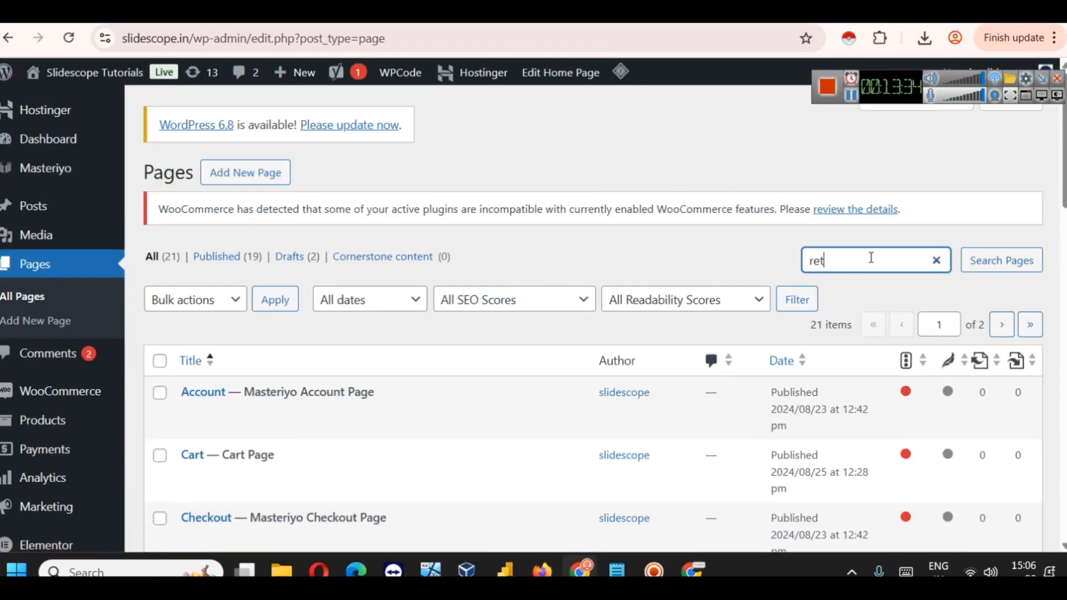
type("ret")
key("BackSpace")
key("Return")
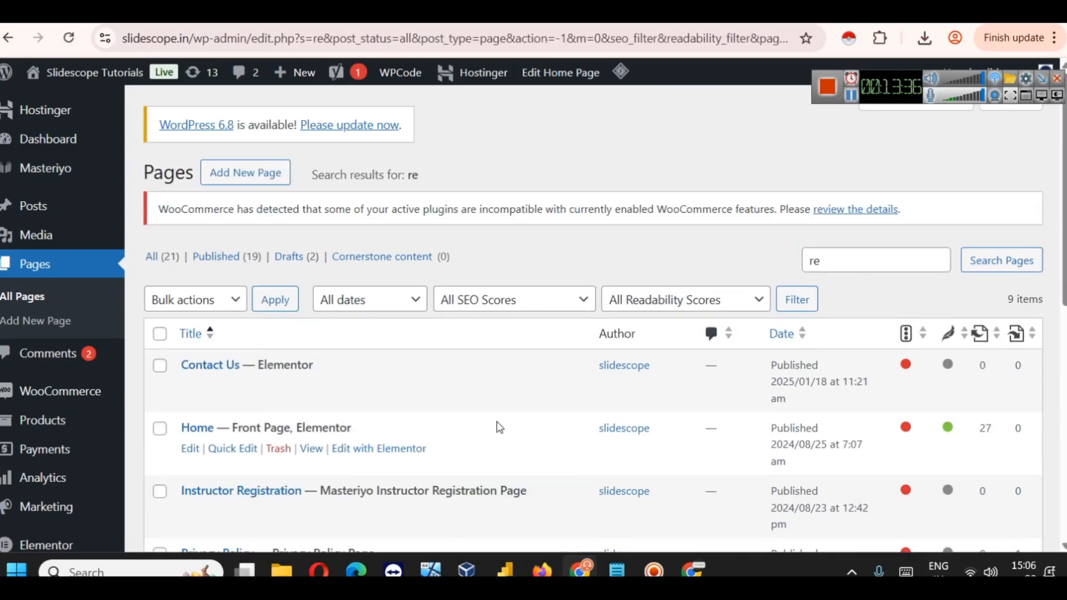
scroll(495, 424, "down", 3)
scroll(498, 411, "down", 3)
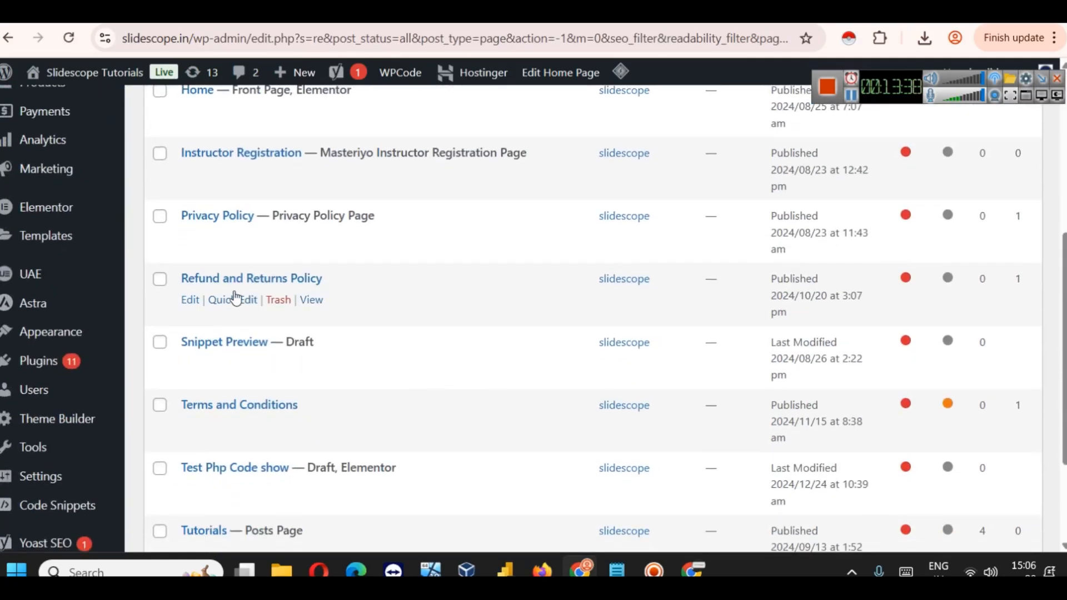
left_click(310, 299)
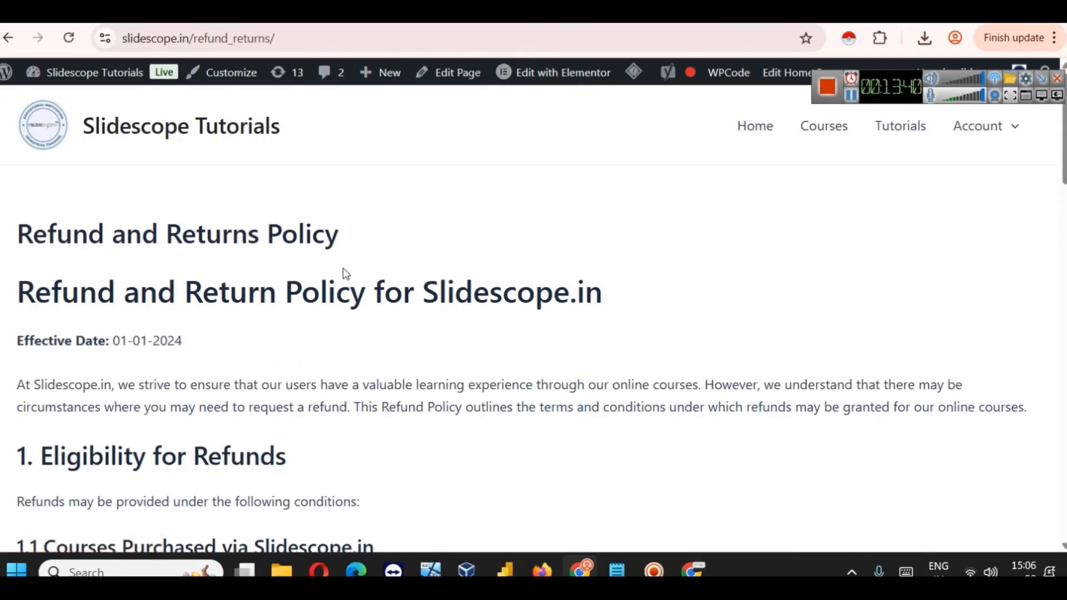
left_click(298, 40)
key("ctrl+c")
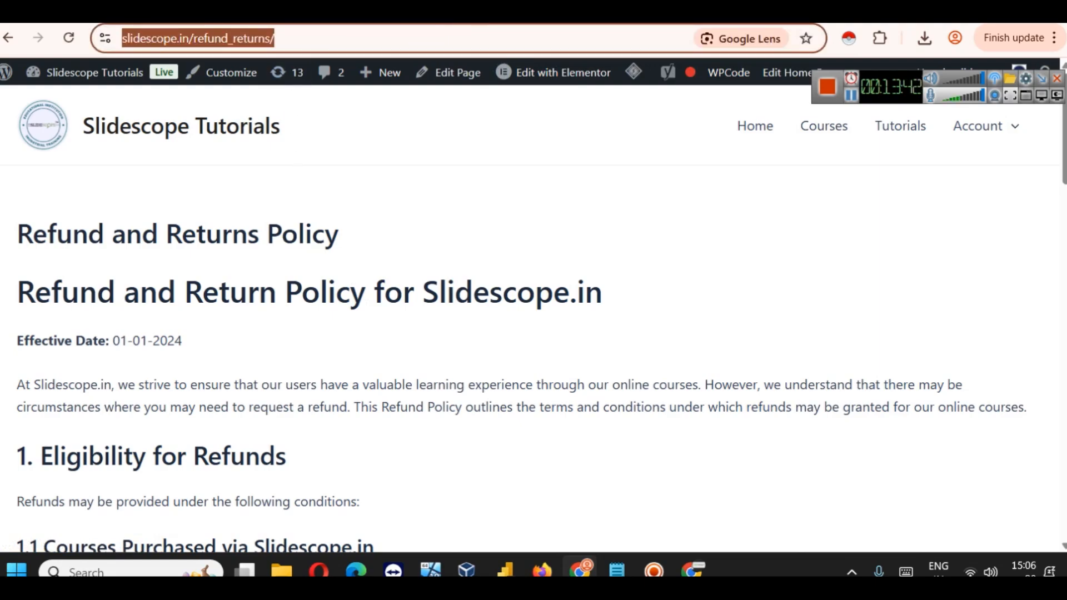
left_click(494, 12)
left_click(499, 243)
key("ctrl+v")
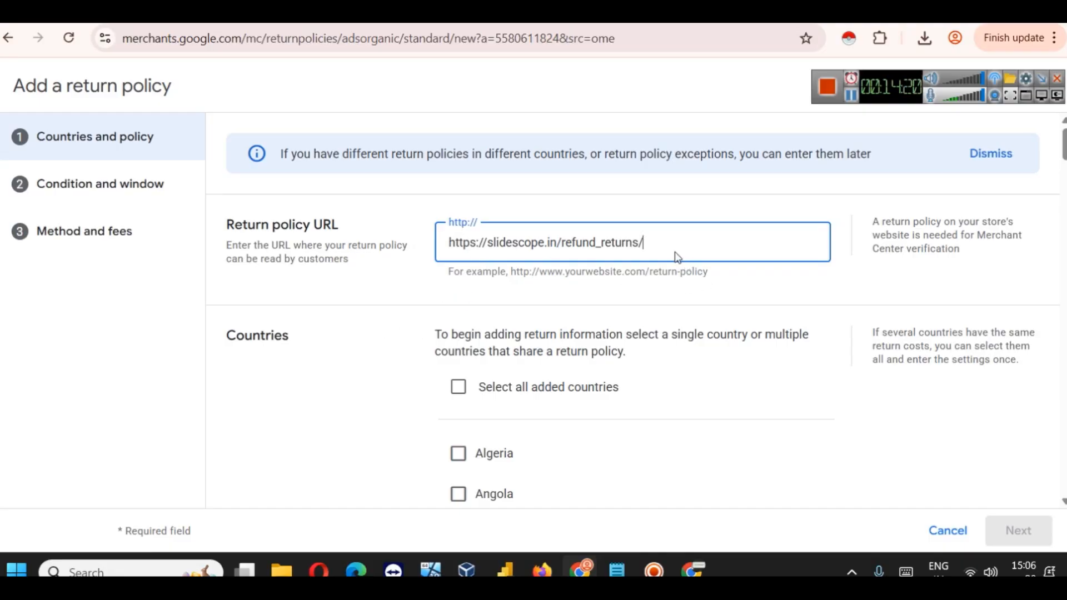
Step: Apply the return policy to all added countries, accepting returns but not exchanges
left_click(511, 391)
scroll(510, 371, "down", 15)
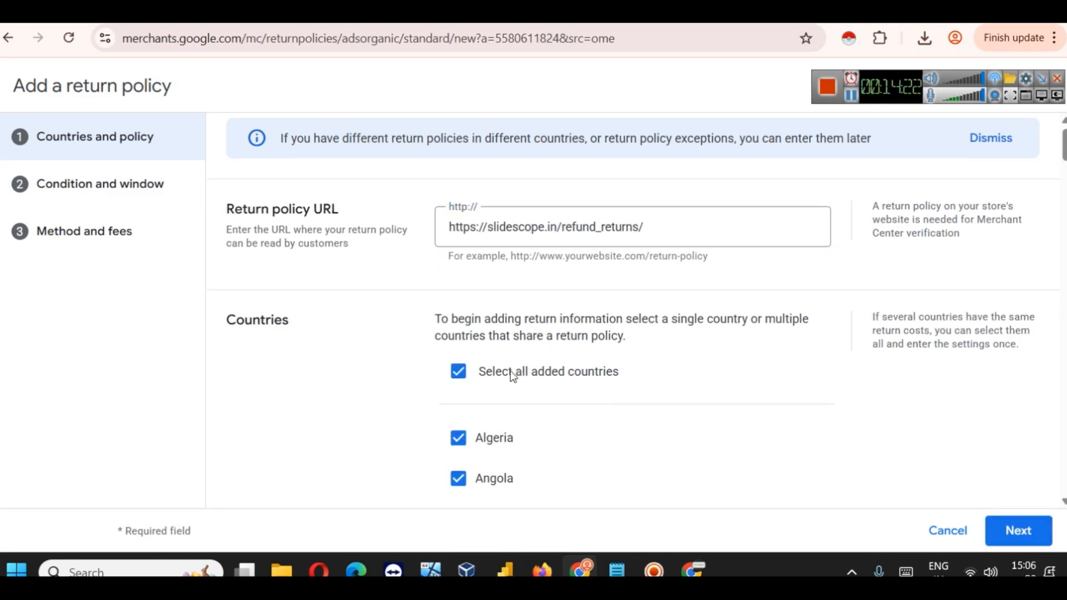
scroll(501, 370, "down", 20)
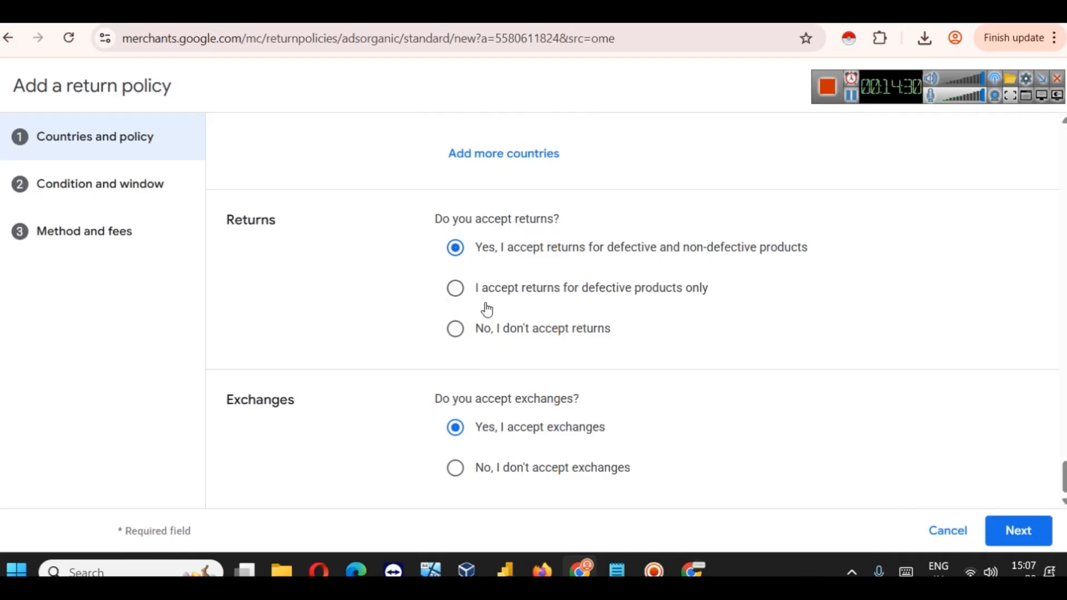
left_click(494, 341)
left_click(553, 477)
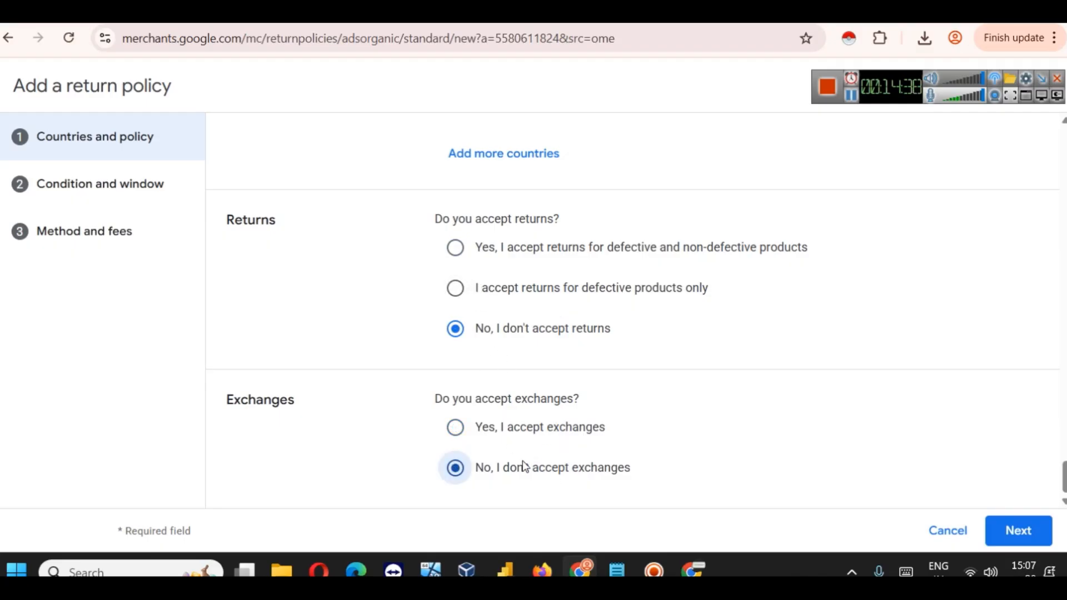
left_click(518, 254)
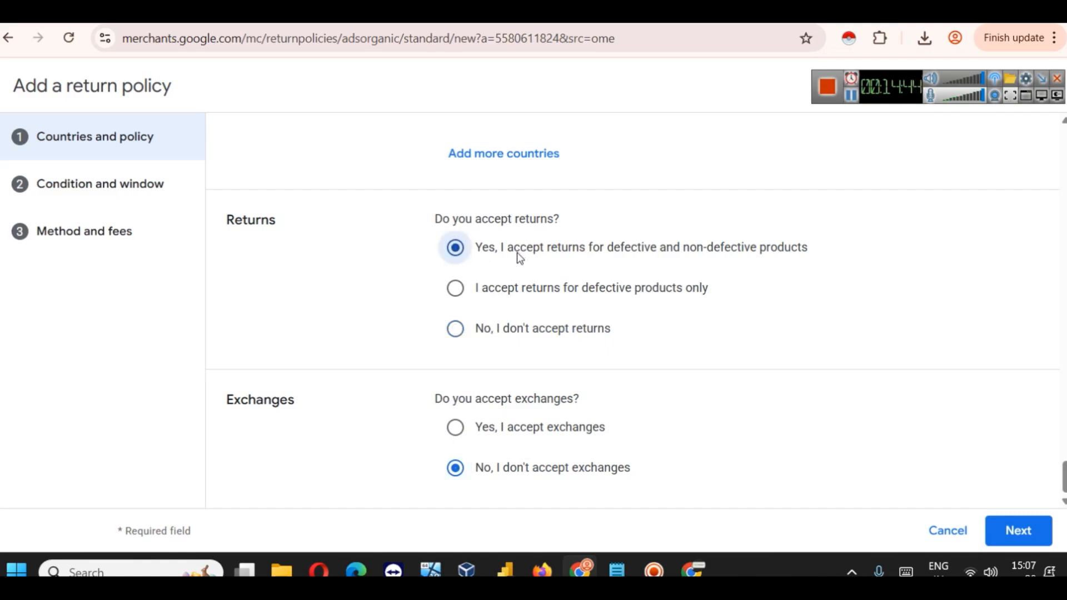
left_click(539, 425)
left_click(542, 473)
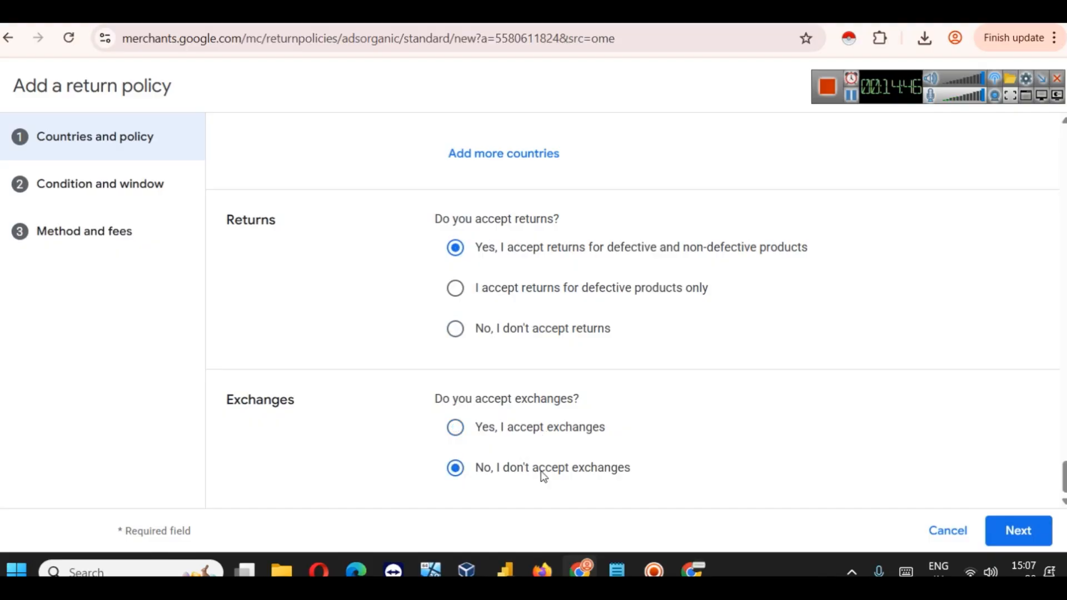
left_click(1013, 528)
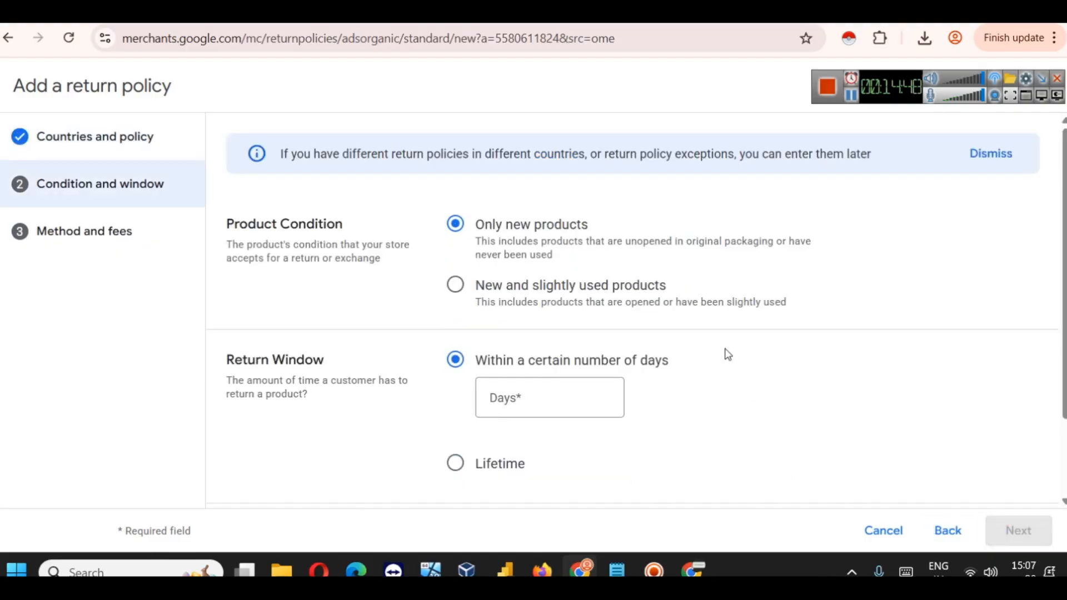
Step: Accept returns of new products only within a 7-day window
scroll(728, 355, "down", 2)
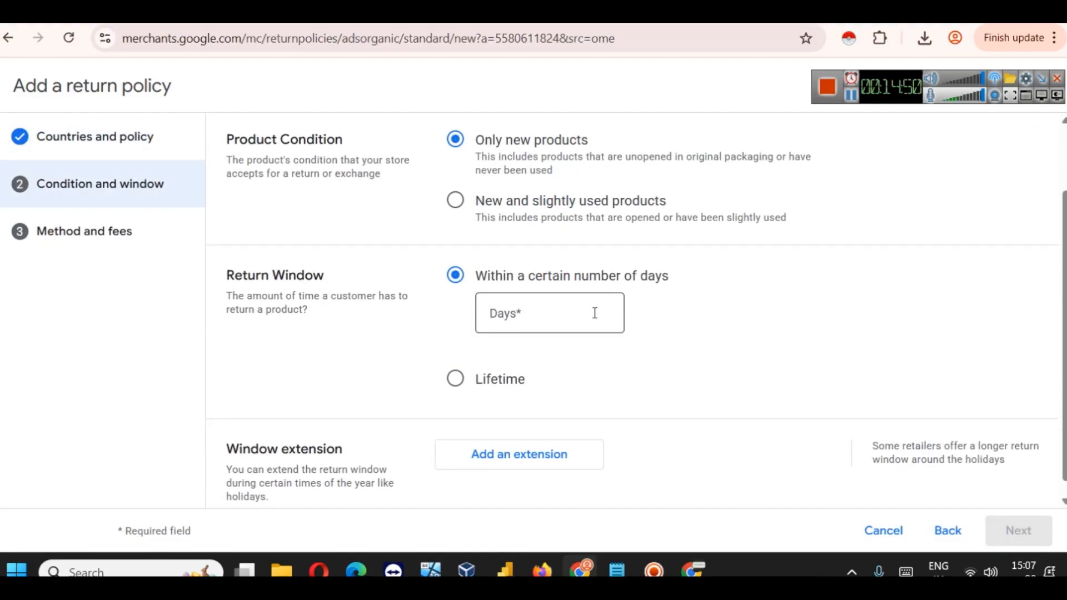
left_click(561, 328)
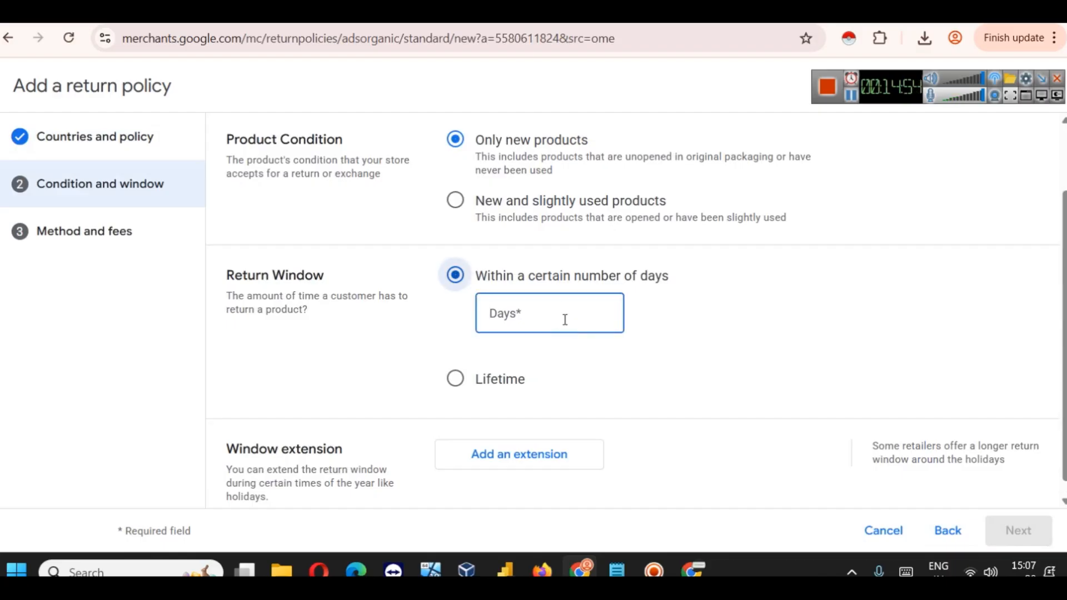
type("7")
left_click(702, 326)
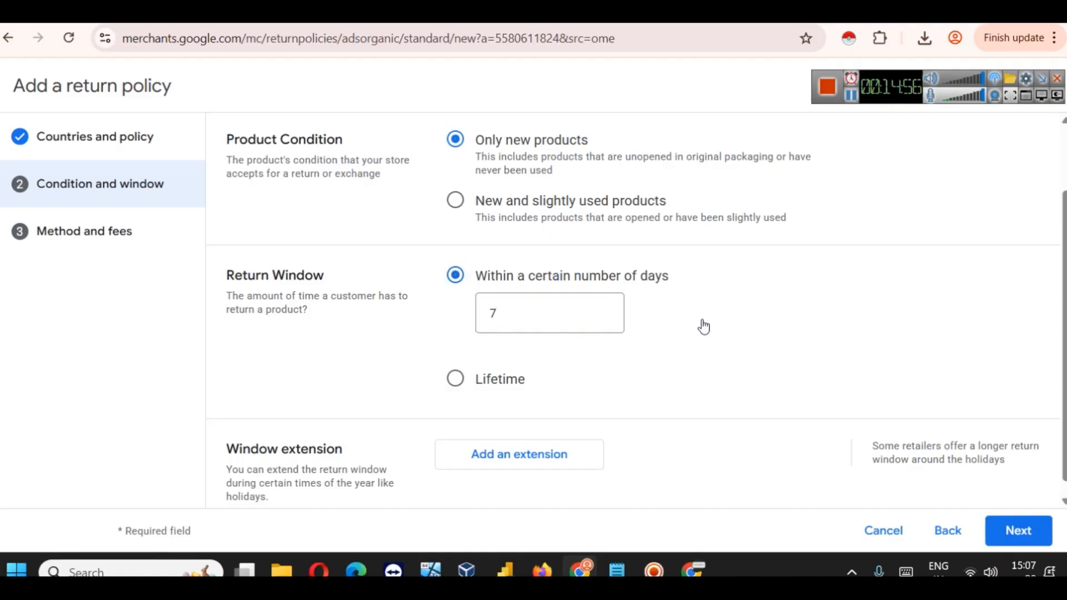
scroll(639, 312, "down", 1)
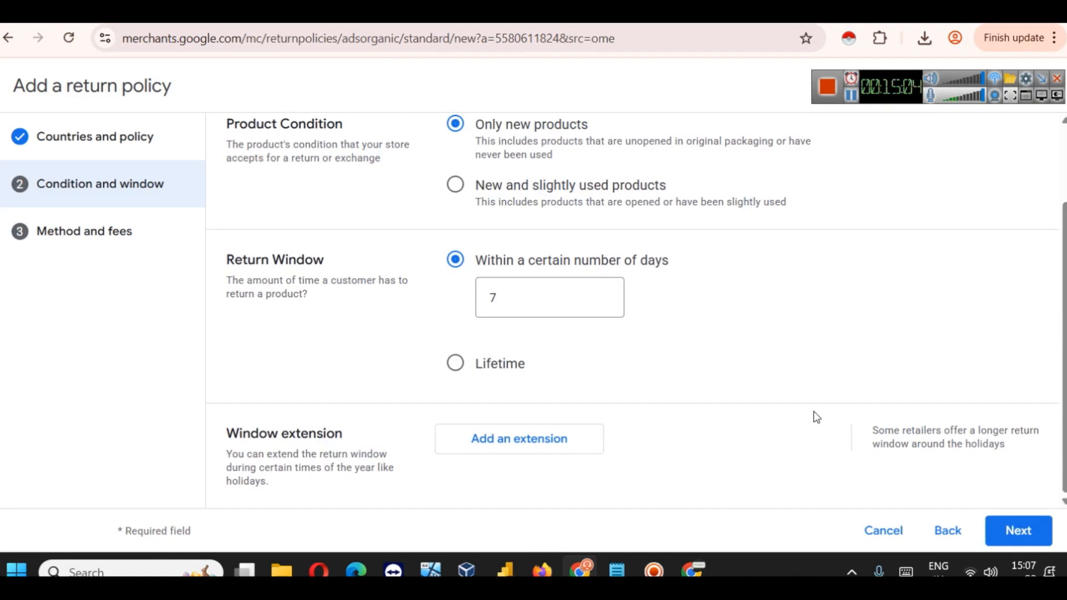
Step: Accept returns by mail and set the policy currency to INR
left_click(1020, 528)
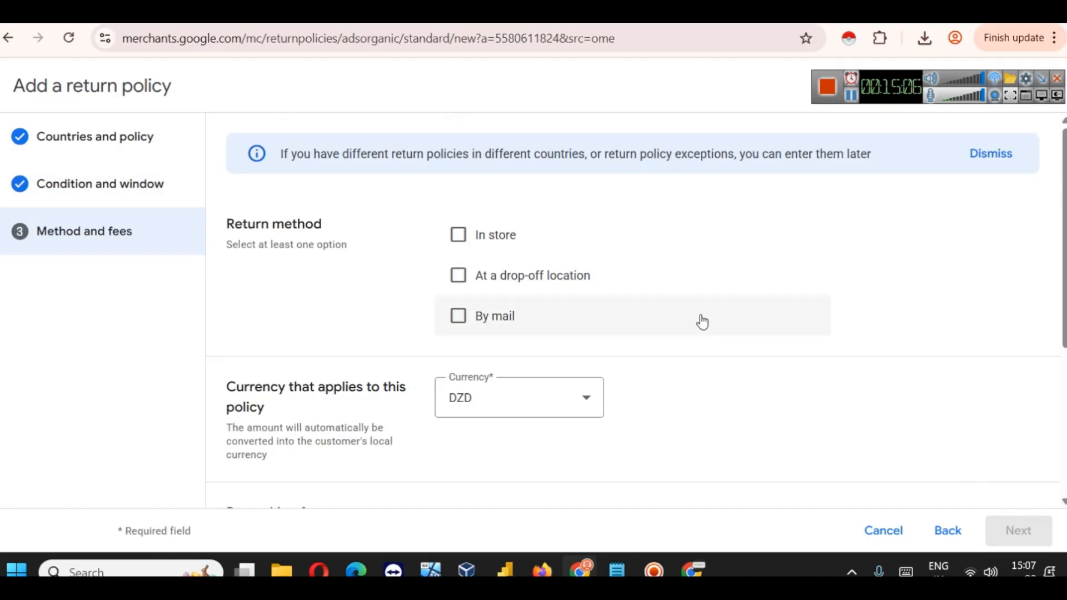
left_click(488, 314)
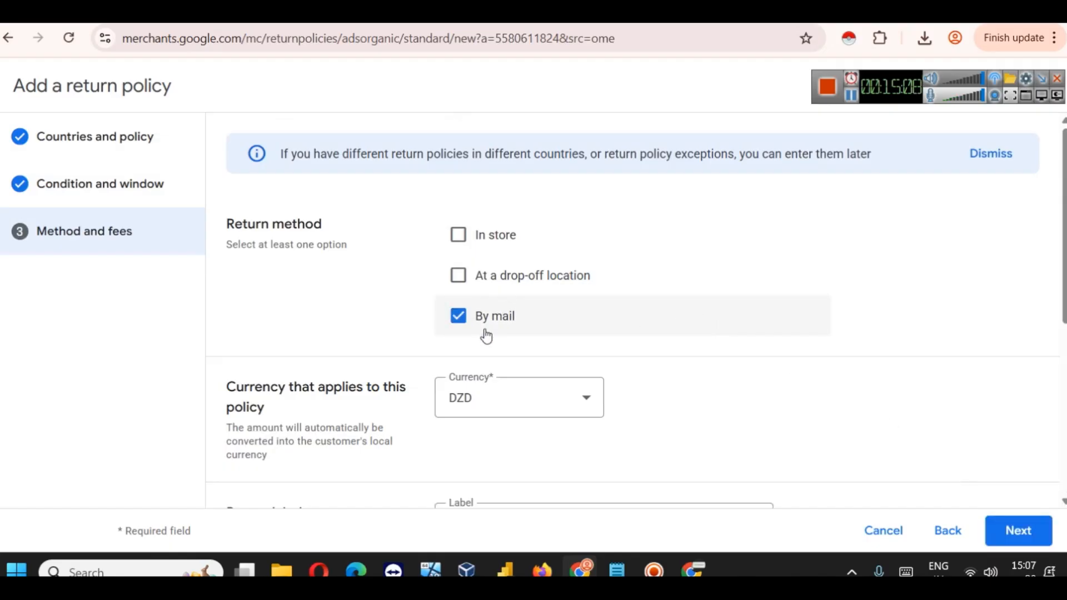
scroll(534, 356, "down", 3)
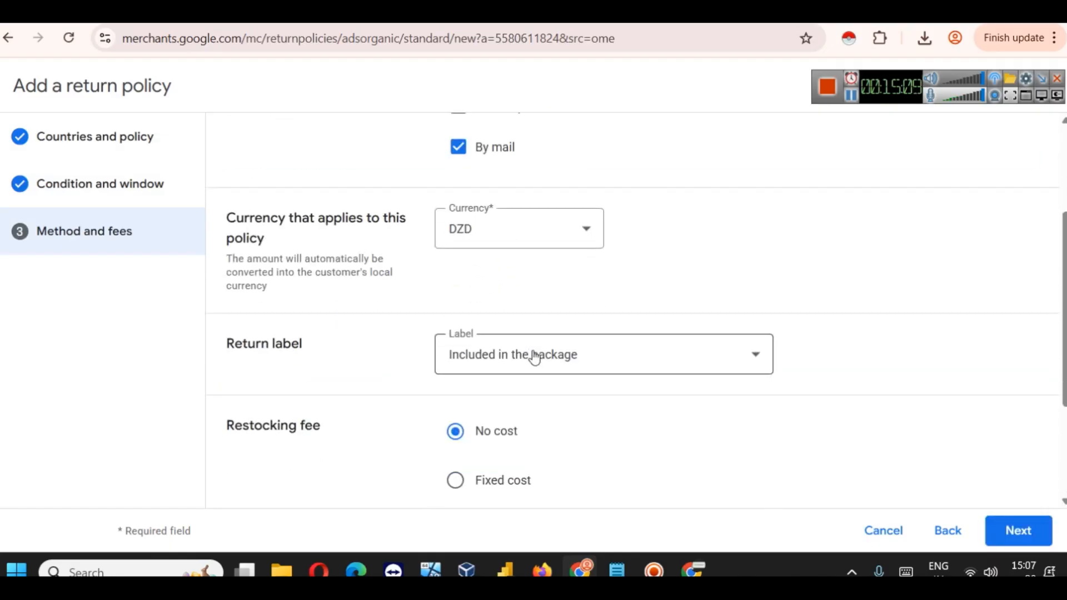
left_click(480, 234)
scroll(480, 238, "down", 5)
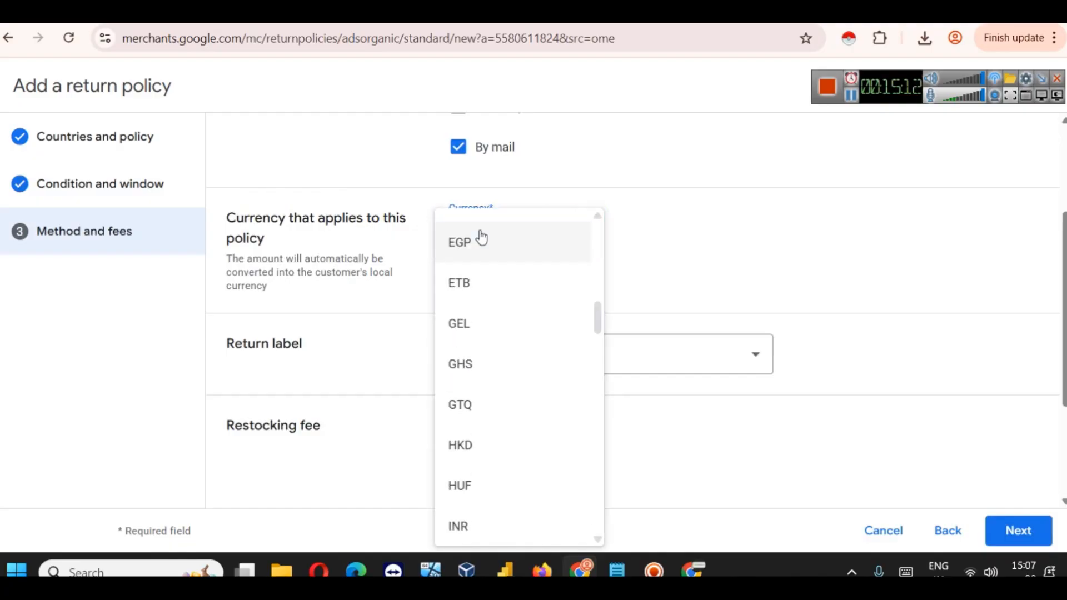
left_click(465, 522)
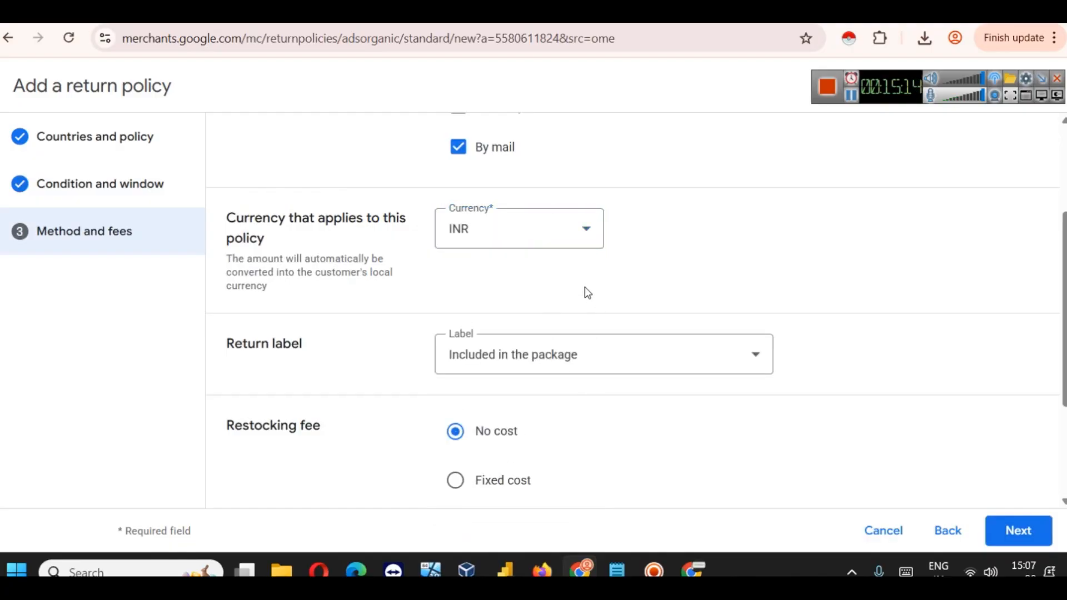
Step: Set refund processing time to 7 days with no restocking fee
scroll(584, 286, "down", 2)
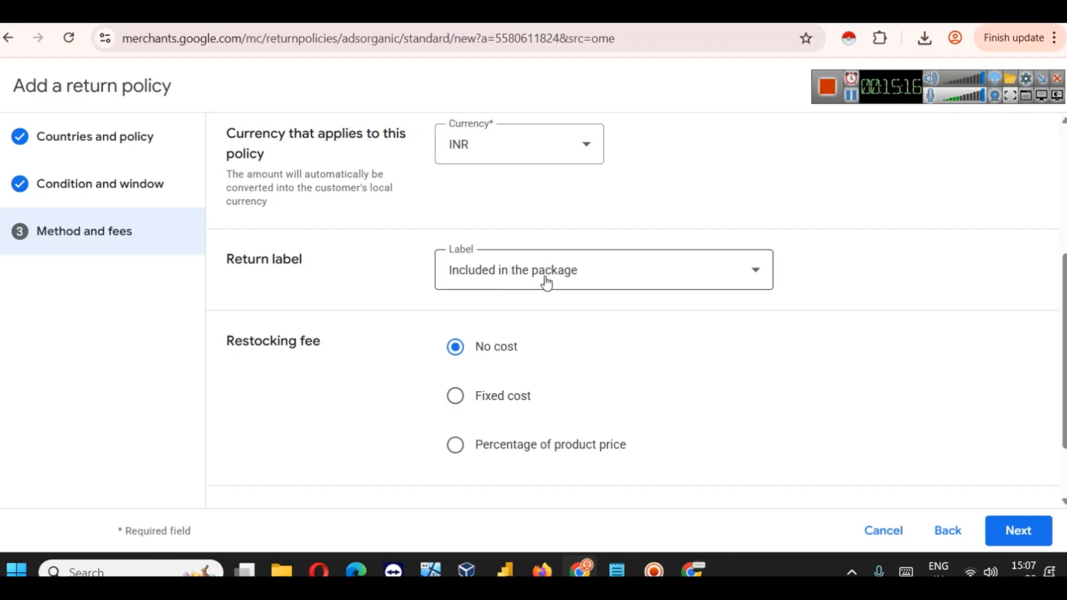
scroll(543, 285, "down", 2)
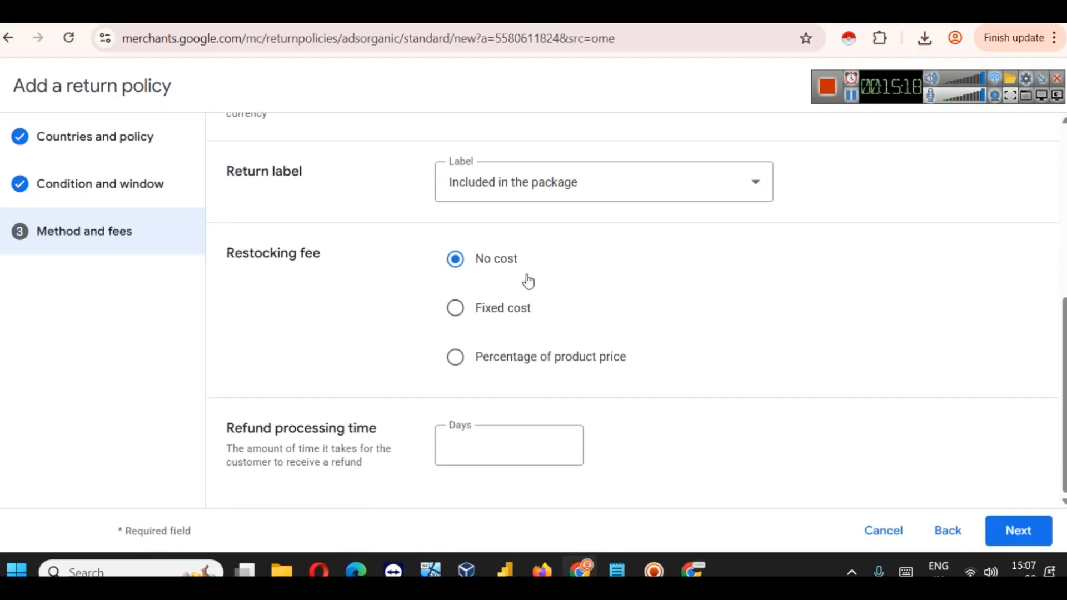
left_click(487, 448)
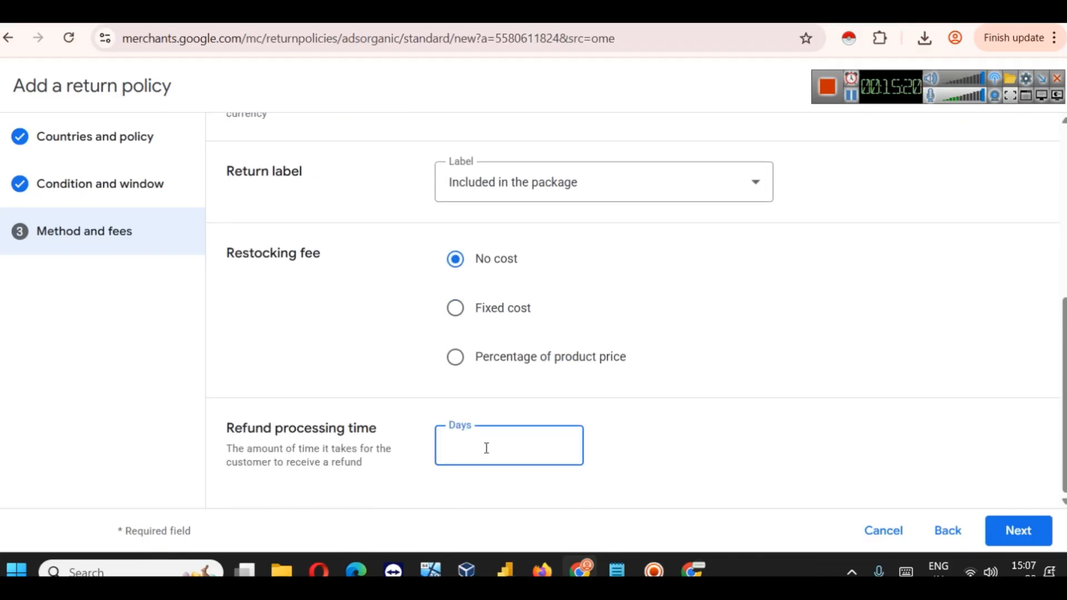
left_click(644, 439)
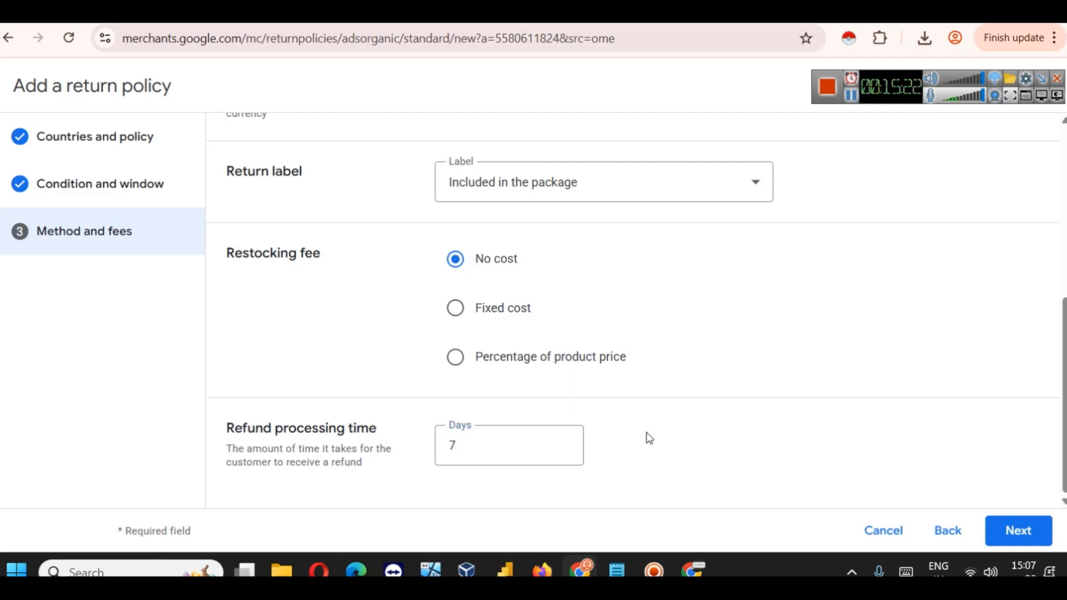
scroll(391, 277, "up", 6)
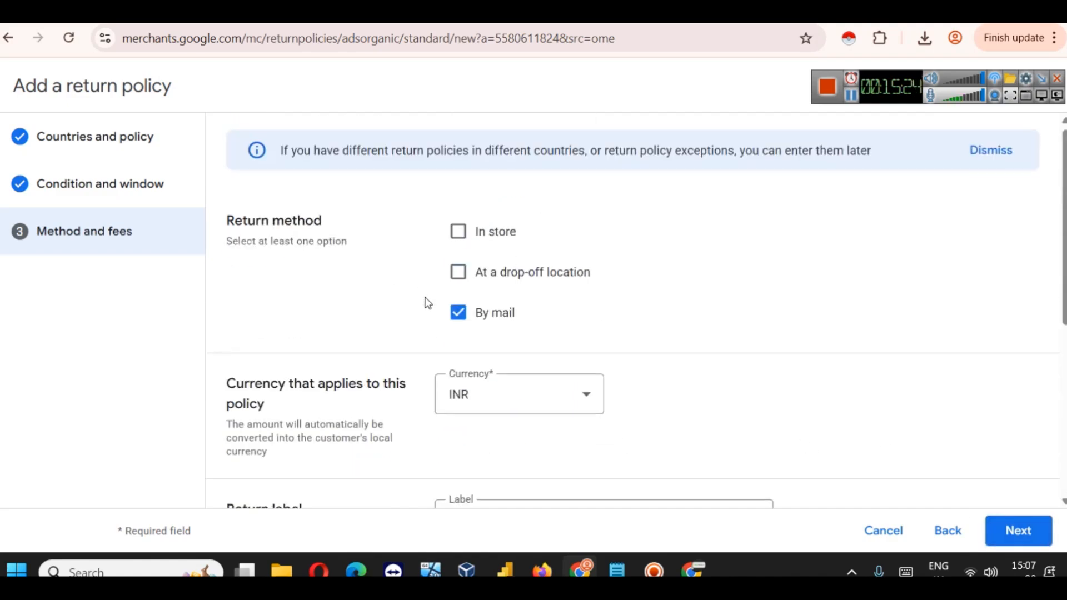
scroll(436, 326, "down", 6)
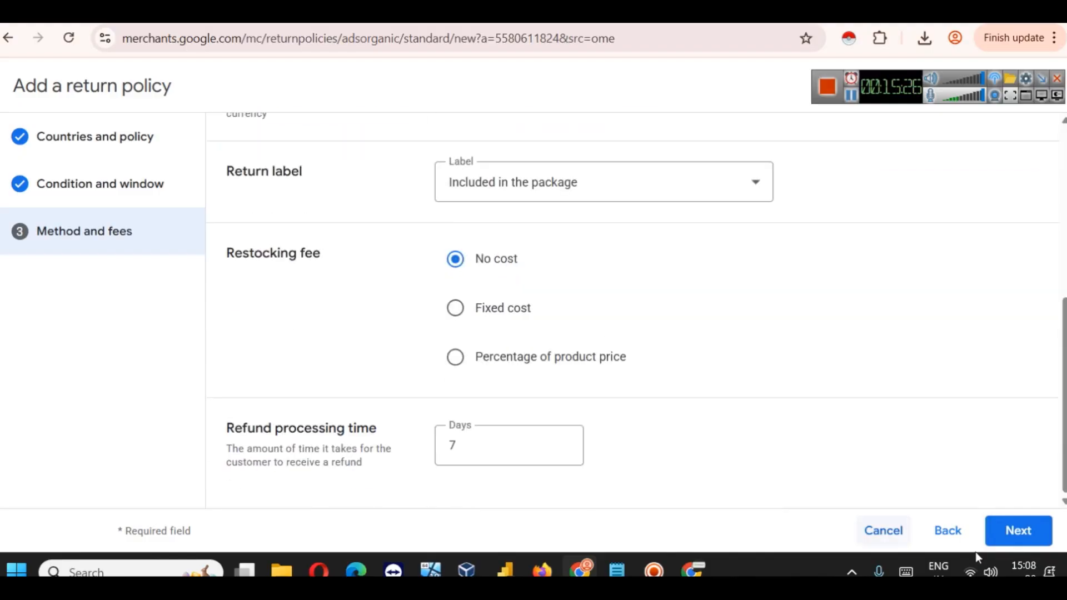
left_click(1010, 532)
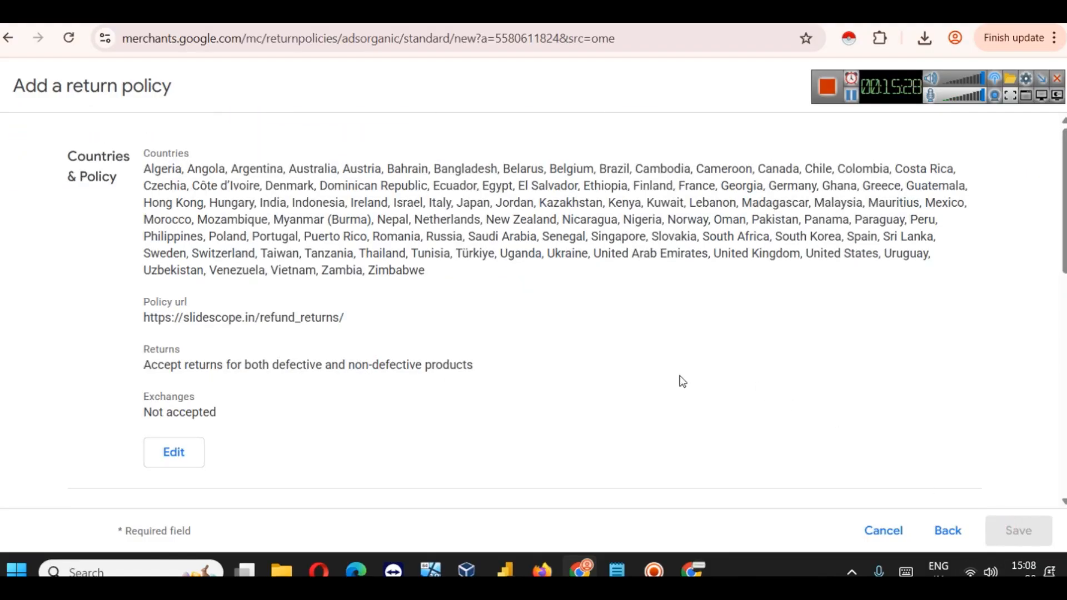
Step: Confirm the policy matches the website's return policy and save it
scroll(241, 237, "down", 1)
scroll(241, 236, "down", 10)
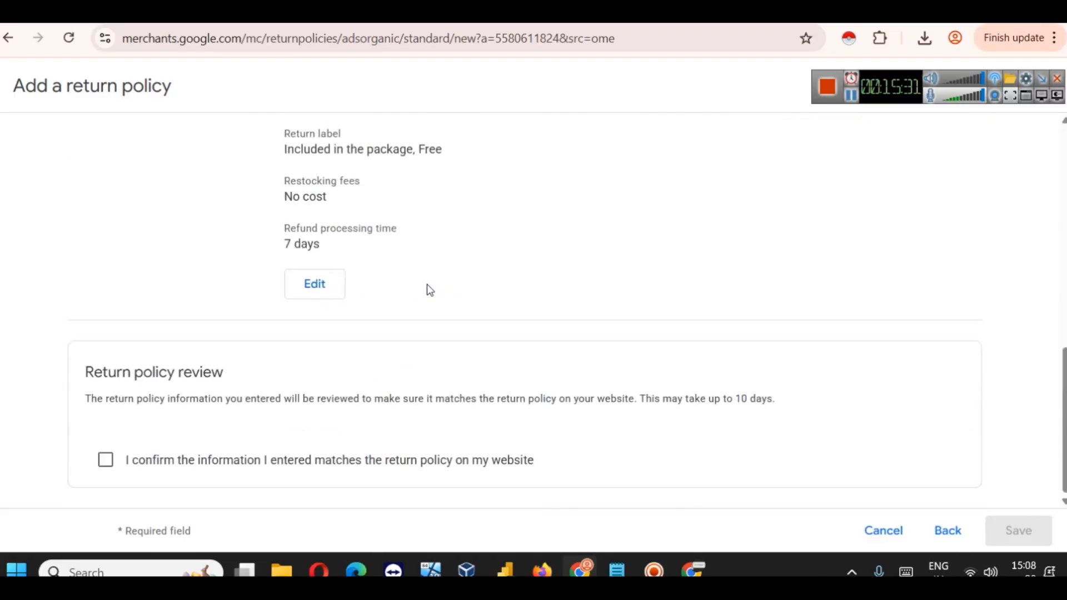
left_click(320, 471)
left_click(1011, 532)
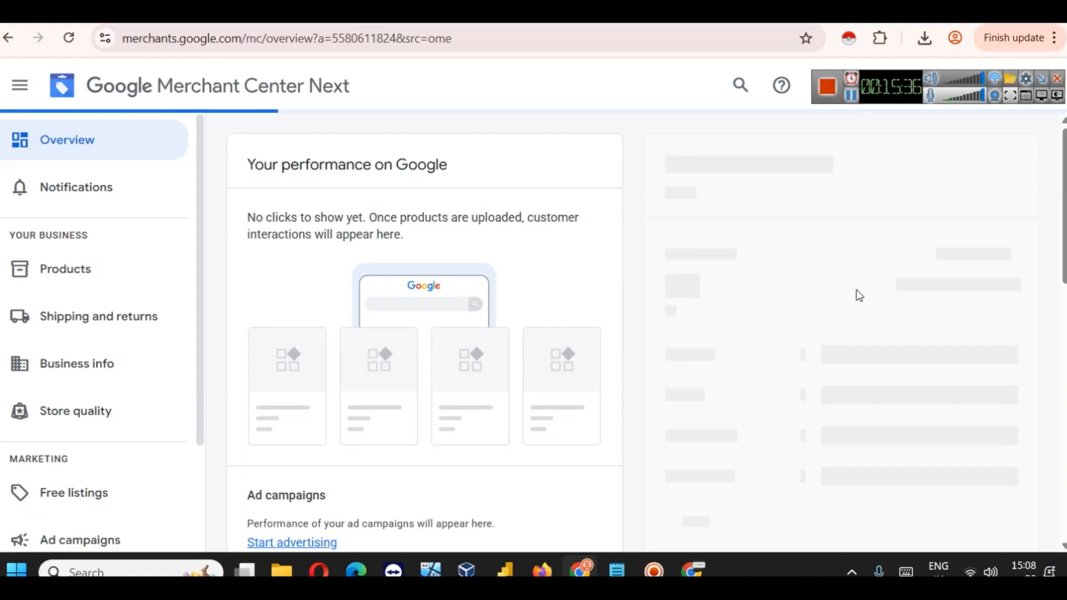
scroll(578, 255, "down", 5)
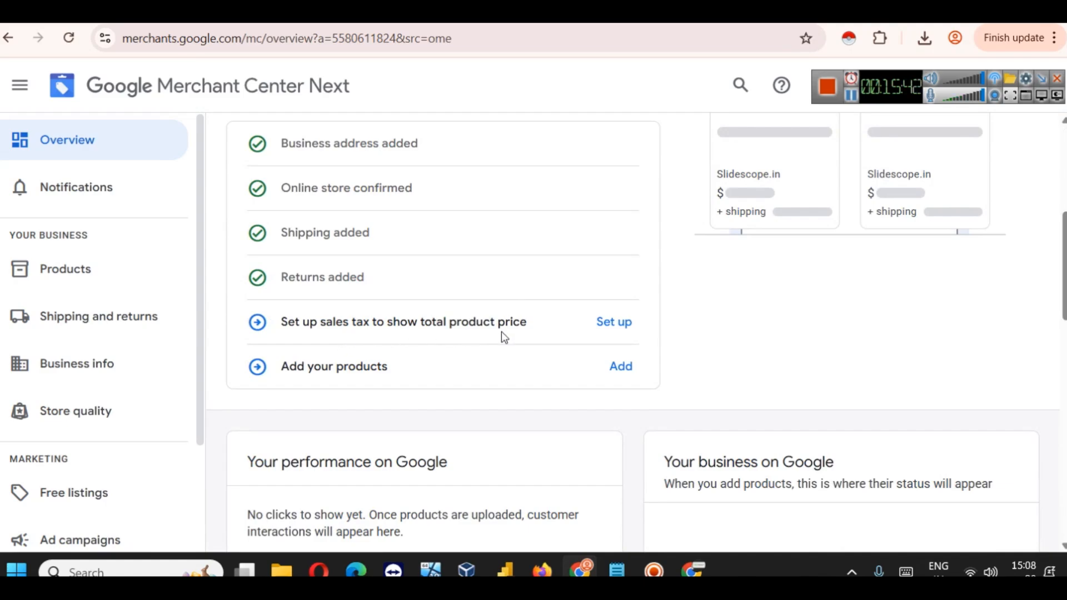
Step: Start the U.S. sales tax setup and look over the page
left_click(623, 332)
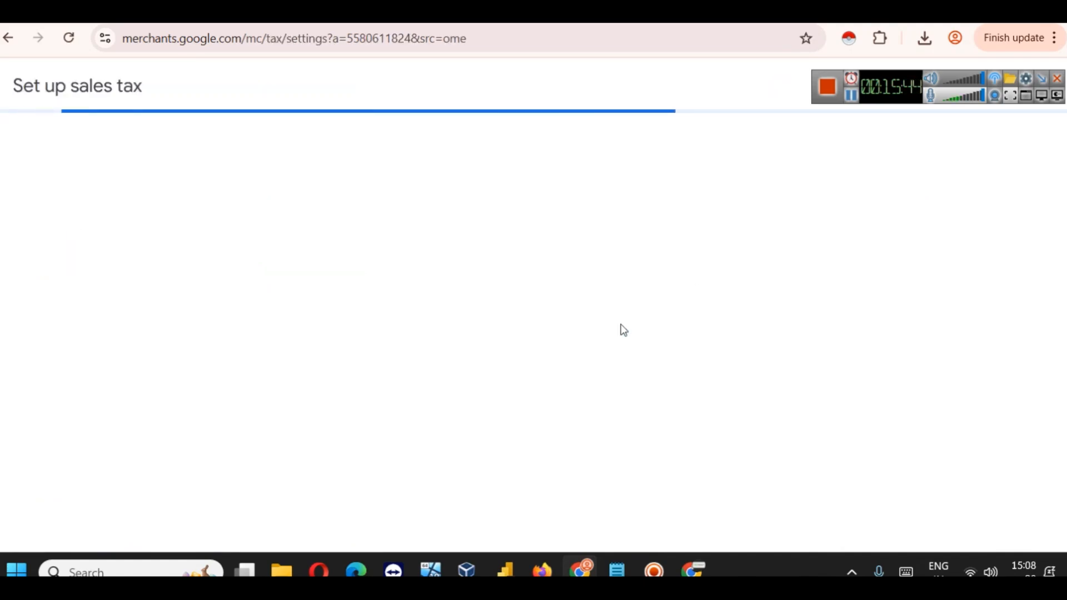
scroll(429, 286, "down", 3)
scroll(429, 286, "up", 3)
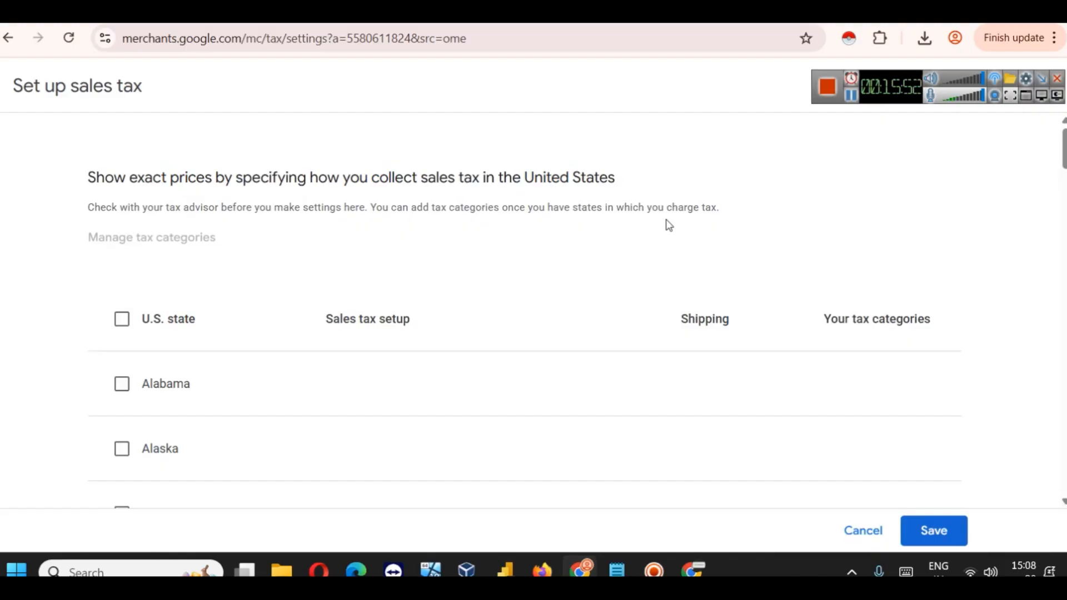
scroll(667, 225, "down", 3)
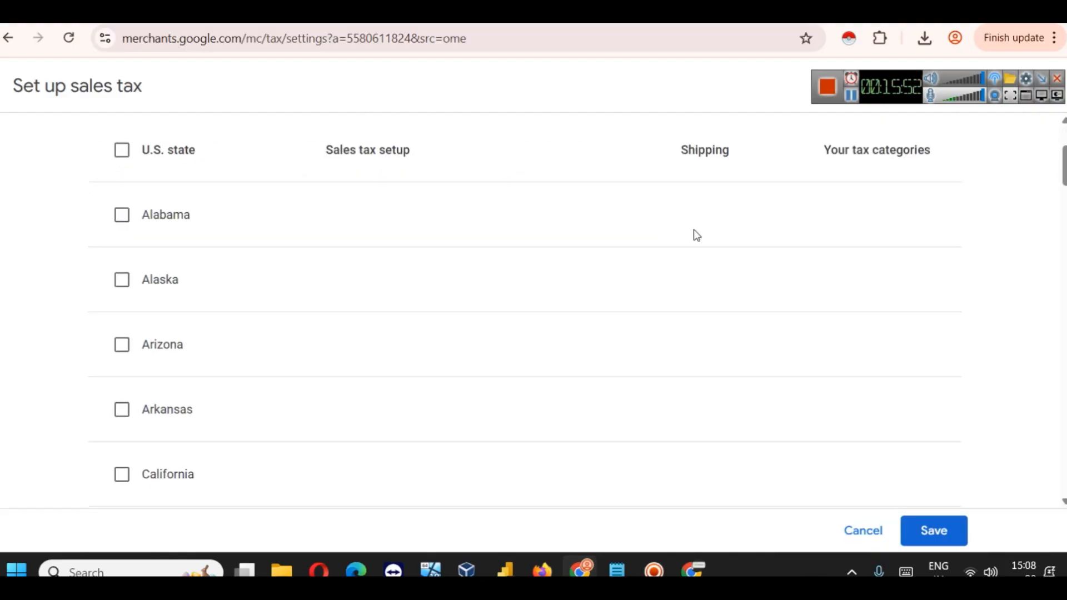
Step: Select every U.S. state, switching Alabama to a manual rate and back to automatic
left_click(121, 151)
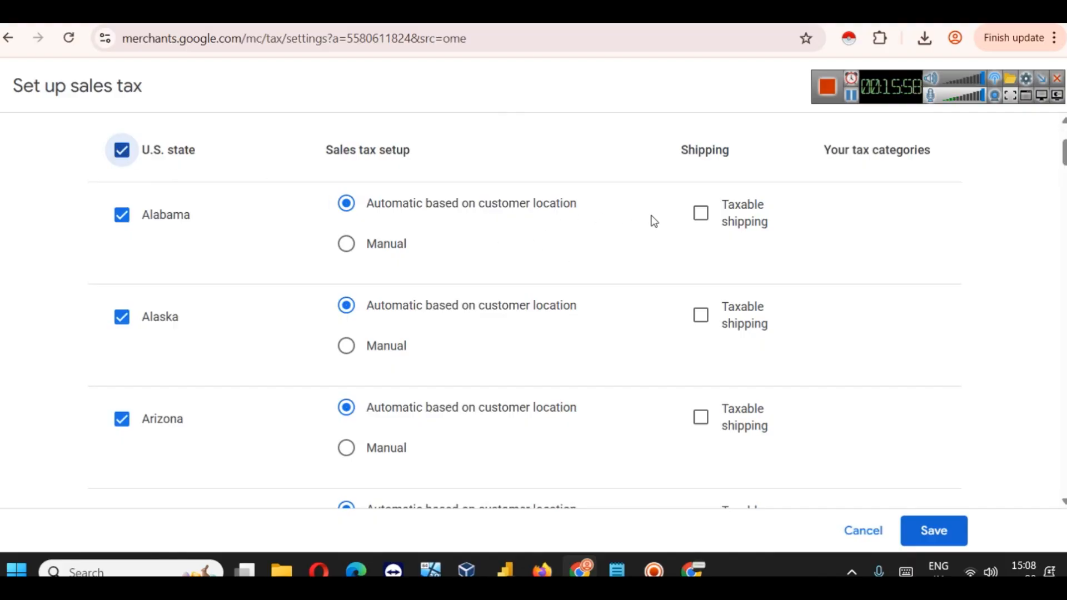
left_click(358, 248)
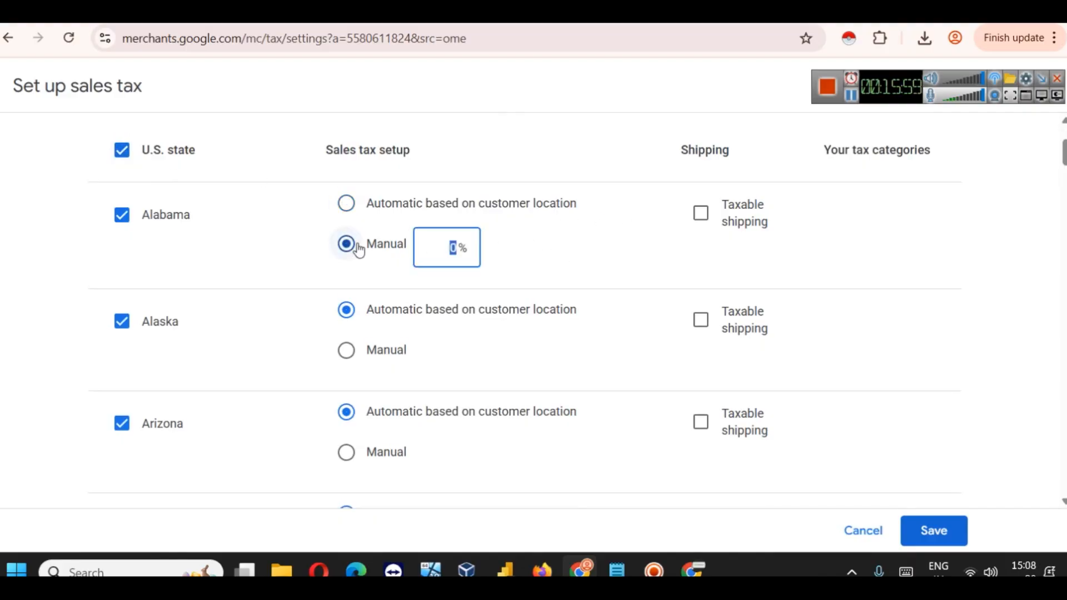
left_click(350, 205)
scroll(422, 223, "up", 2)
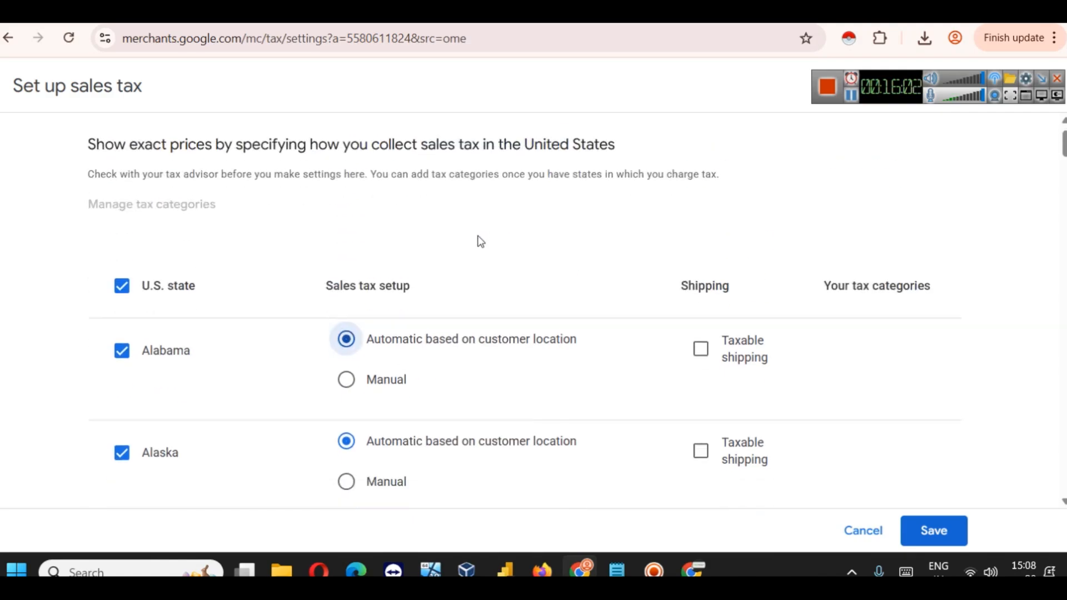
scroll(477, 240, "down", 3)
scroll(474, 244, "up", 3)
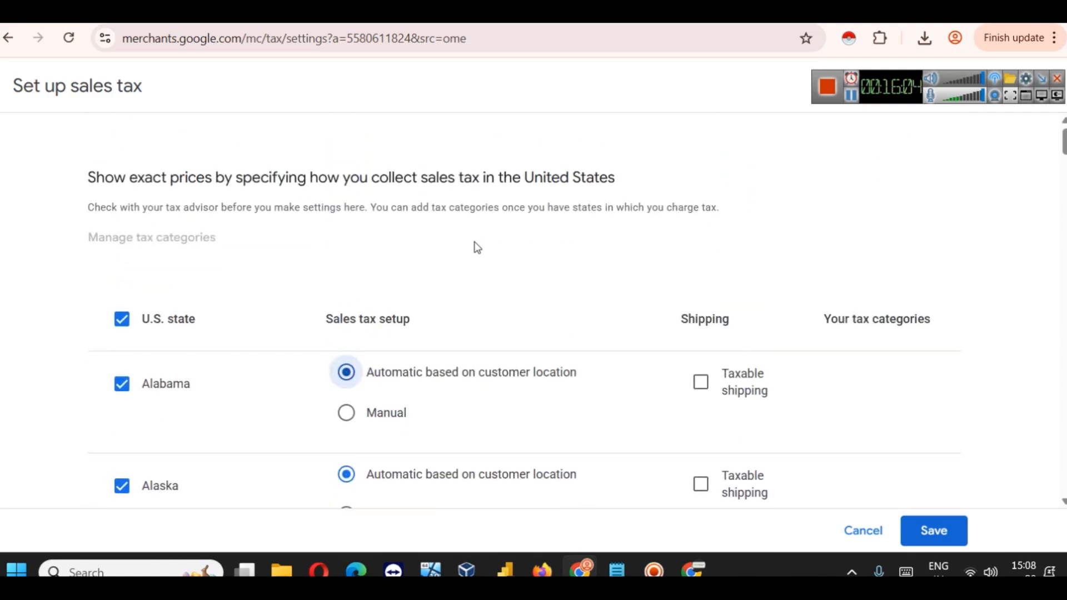
Step: Deselect all U.S. states again and review the state list
left_click(119, 325)
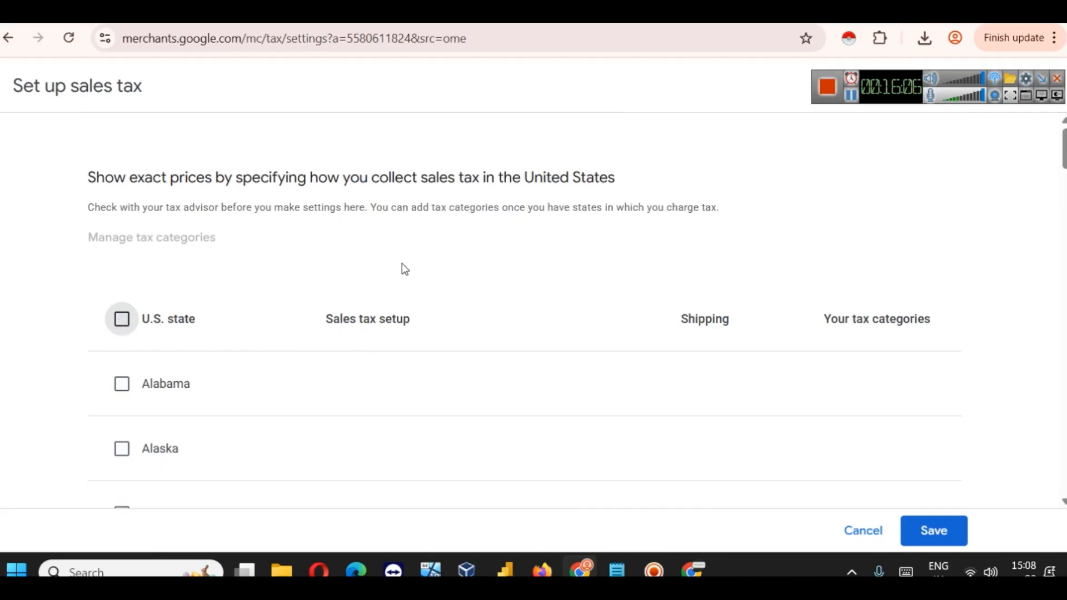
scroll(414, 261, "down", 12)
scroll(414, 264, "down", 20)
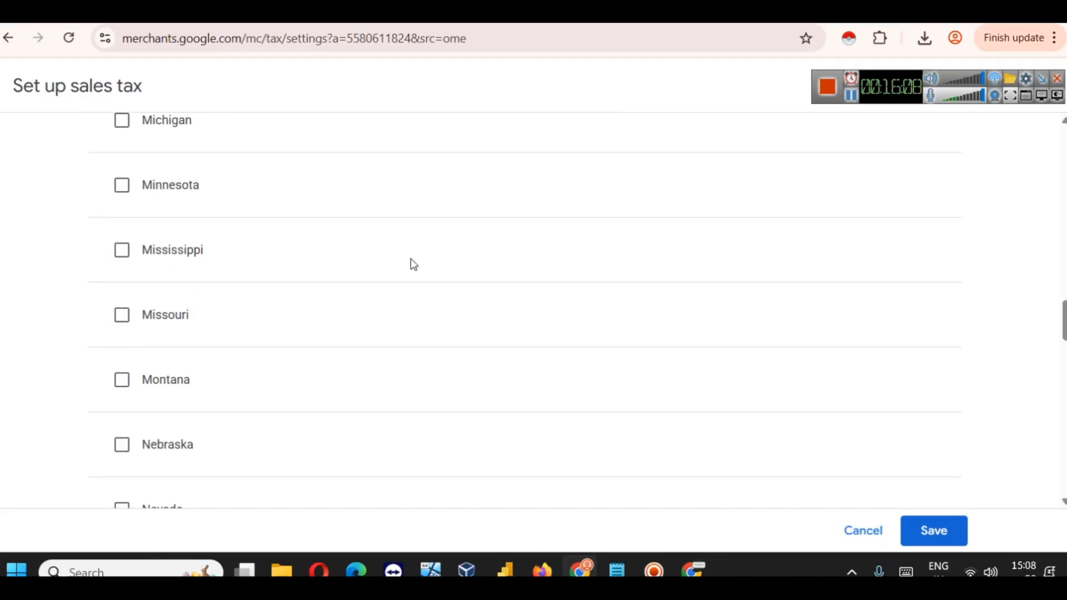
scroll(444, 275, "up", 20)
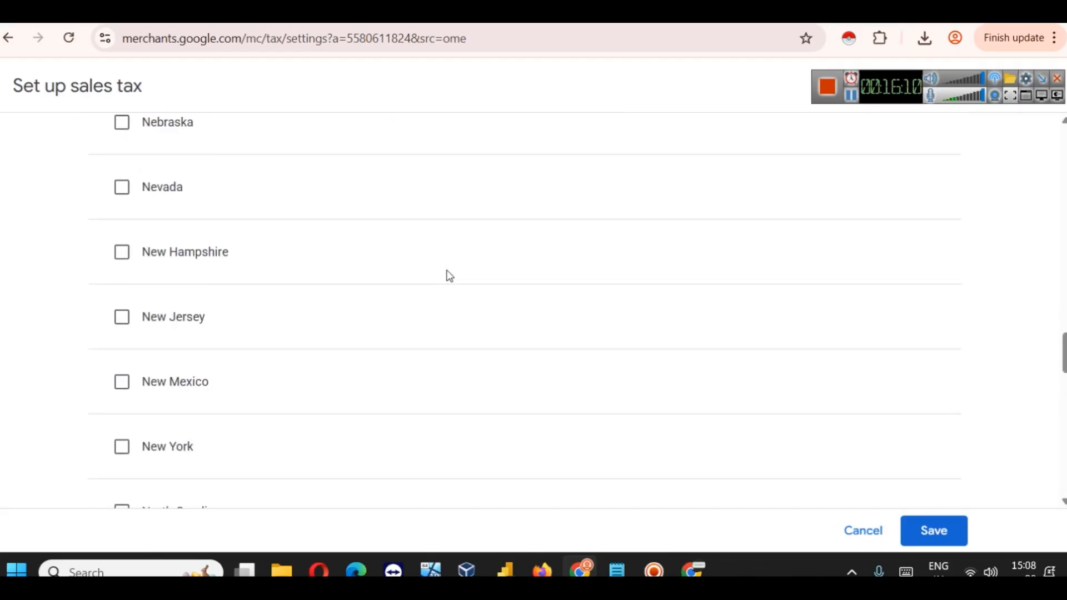
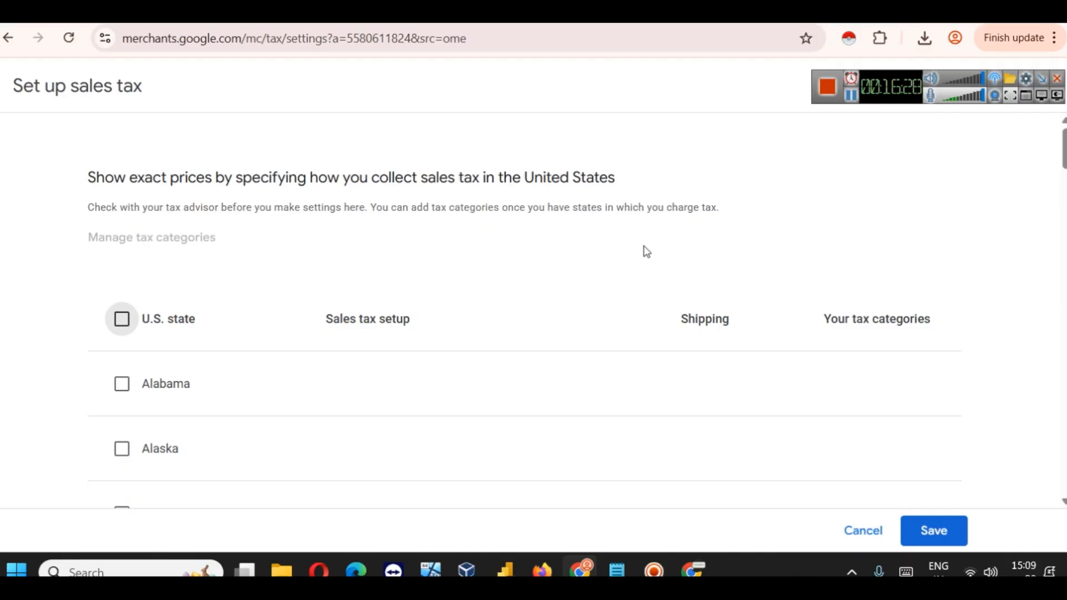
Step: Cancel the sales tax setup and choose Add next to 'Add your products' on the Overview
left_click(866, 533)
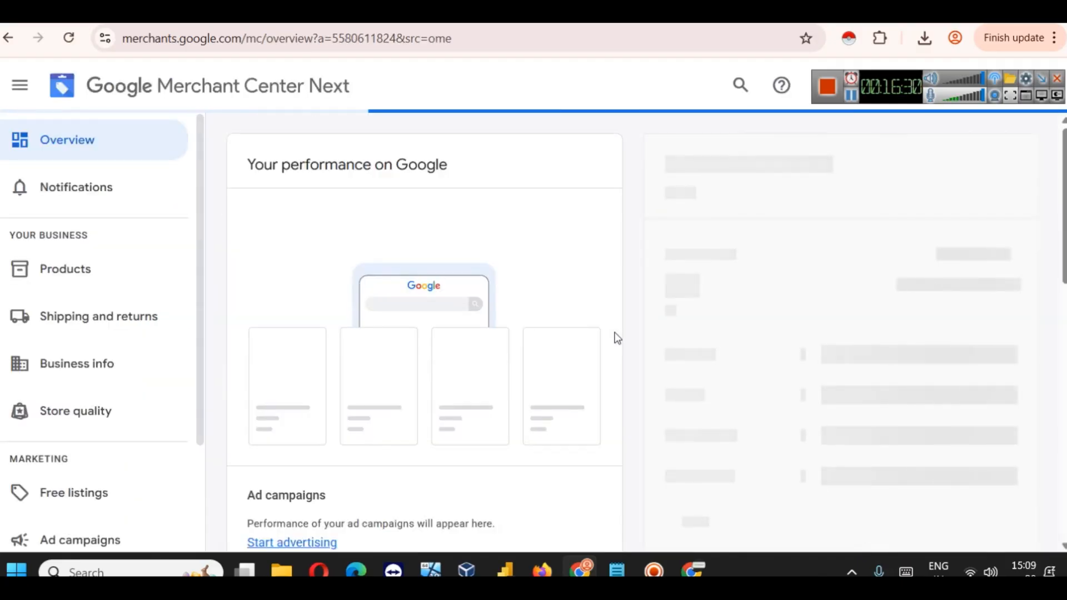
scroll(525, 308, "down", 10)
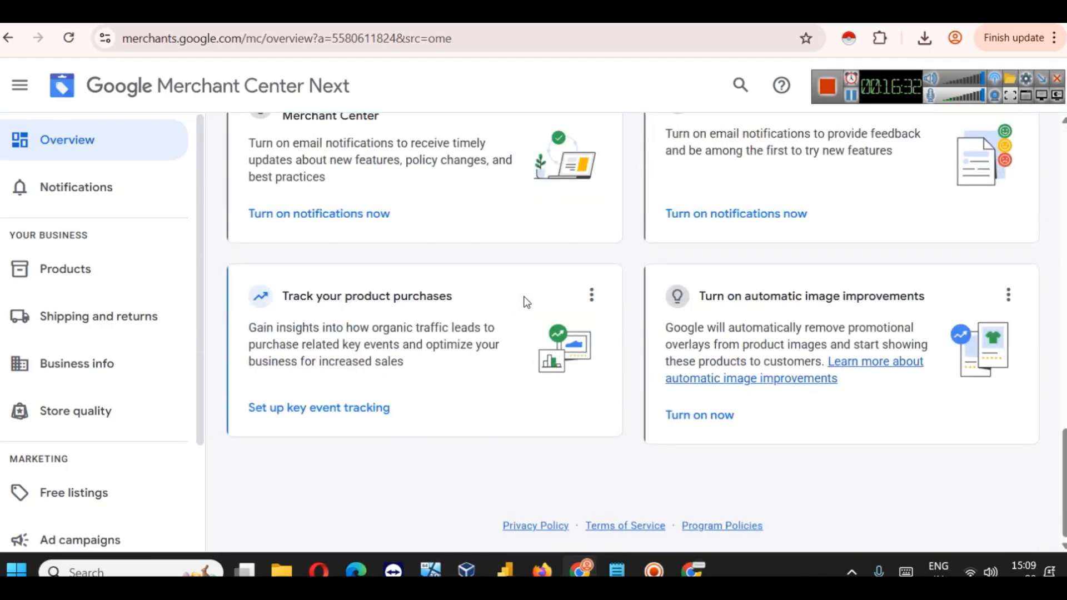
scroll(584, 310, "up", 10)
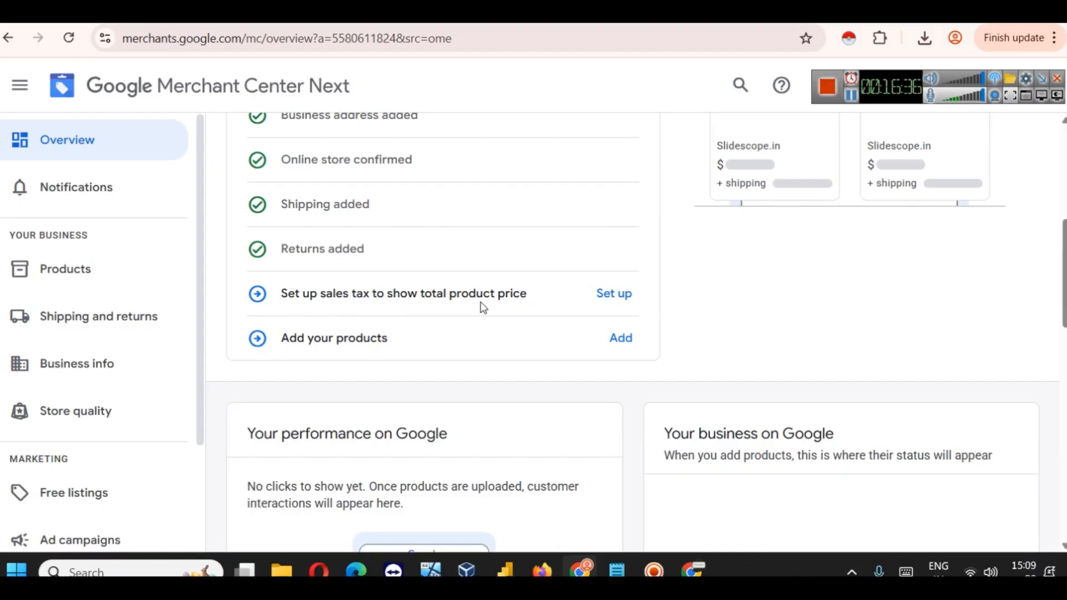
left_click(619, 336)
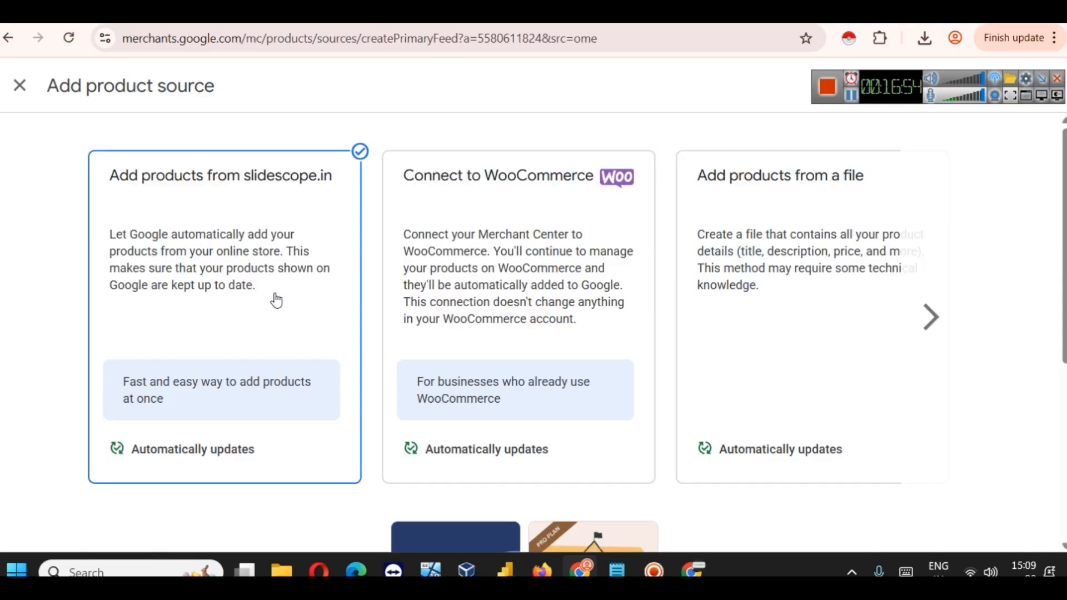
Step: Pick Connect to WooCommerce, preview the slidescope.in products, and go to the WordPress admin tab
scroll(276, 300, "down", 4)
scroll(276, 300, "up", 4)
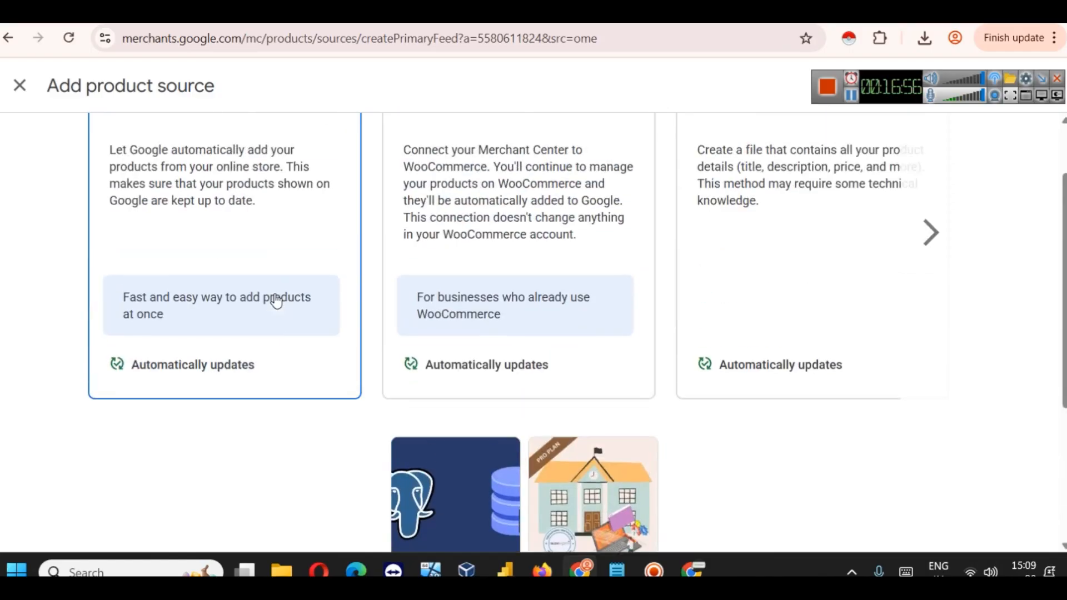
left_click(545, 245)
scroll(541, 359, "down", 2)
scroll(539, 337, "up", 2)
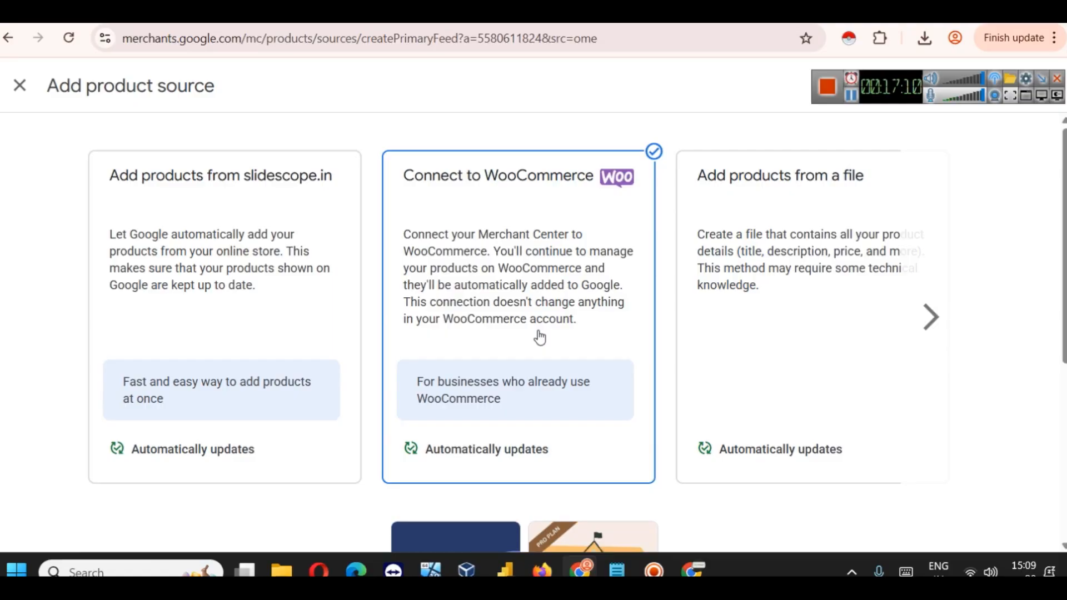
scroll(539, 336, "down", 6)
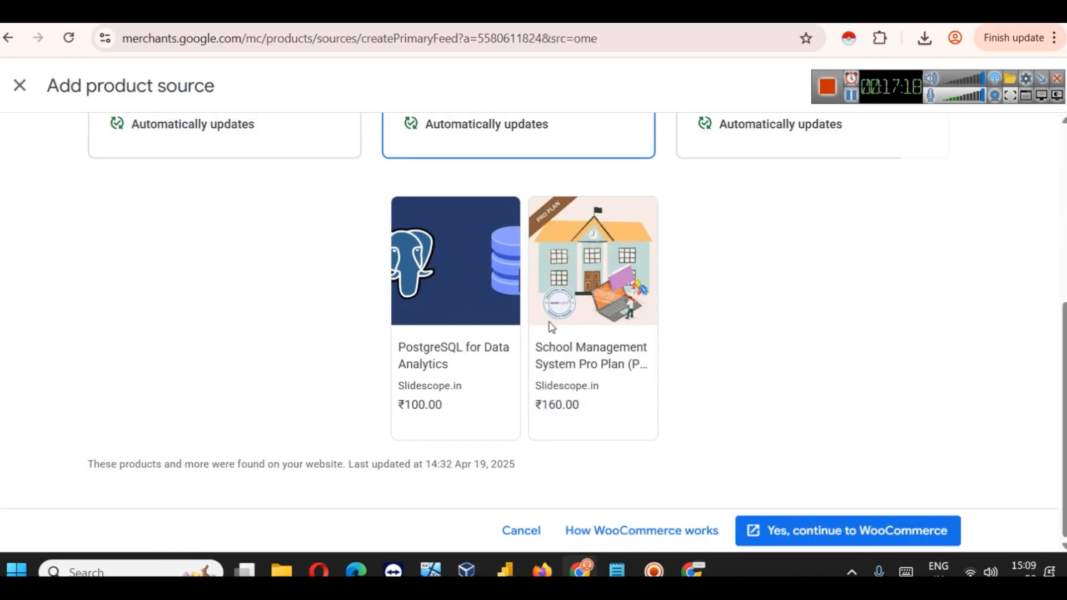
scroll(552, 327, "up", 6)
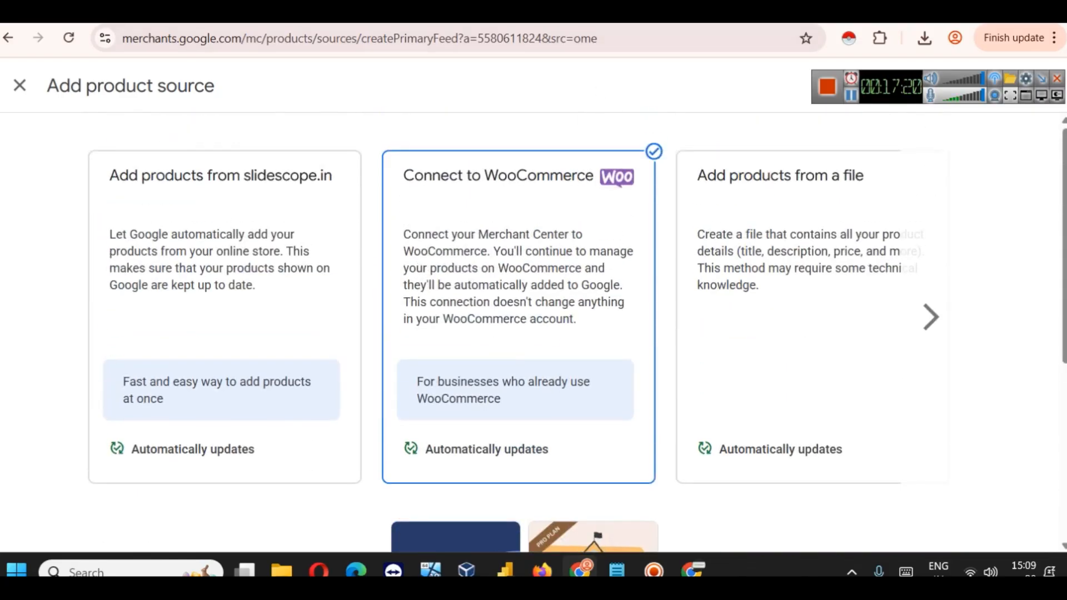
left_click(524, 18)
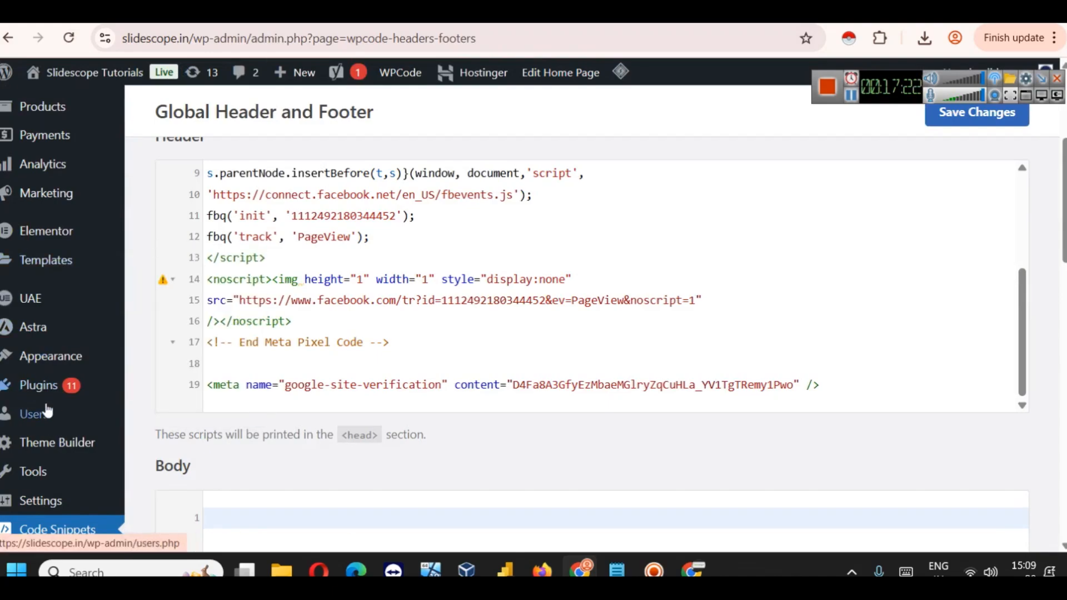
Step: Review the three WooCommerce products and open the Premium Plan (Per Month) product for editing
mouse_move(49, 373)
scroll(49, 374, "up", 3)
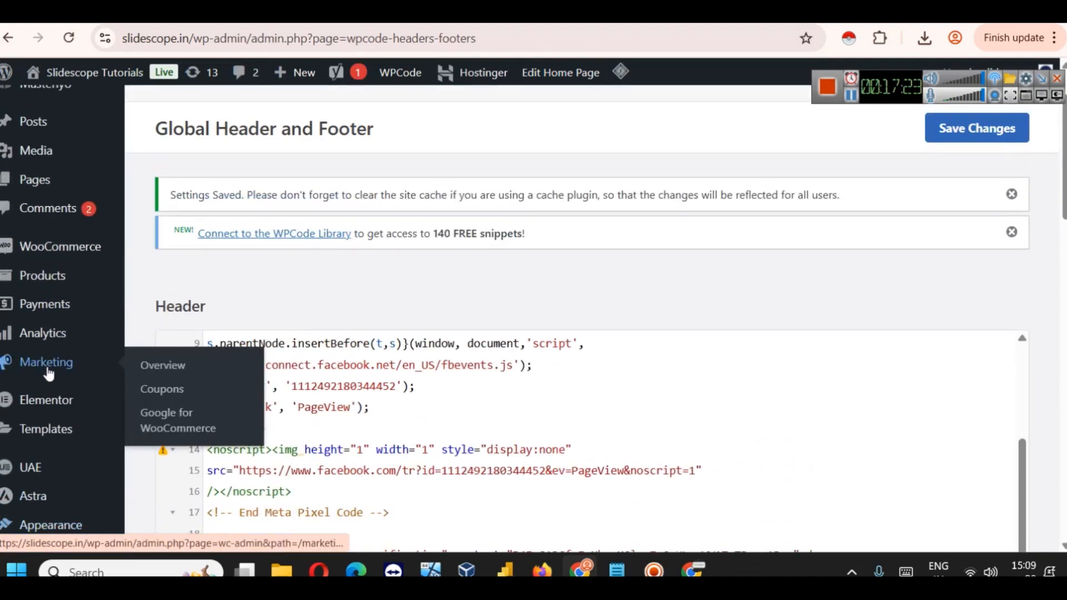
left_click(36, 281)
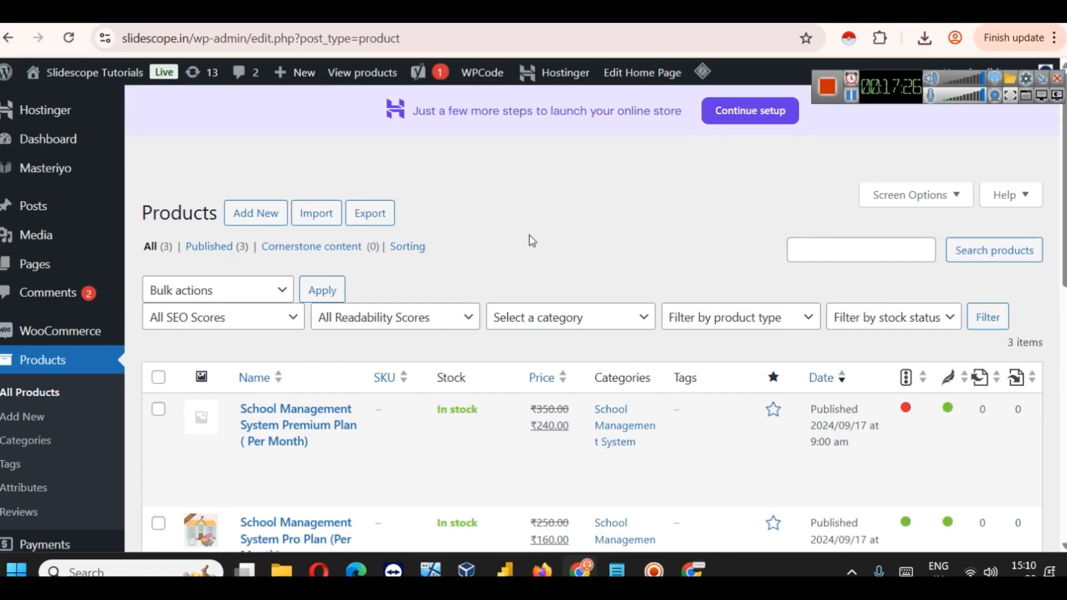
scroll(530, 234, "down", 3)
scroll(390, 381, "down", 2)
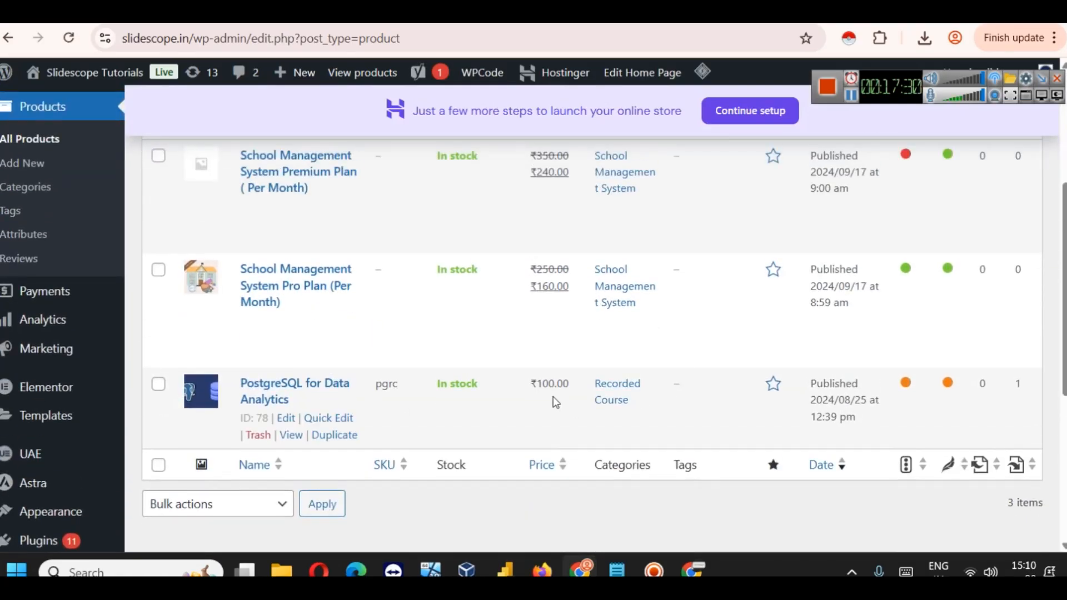
scroll(556, 399, "up", 1)
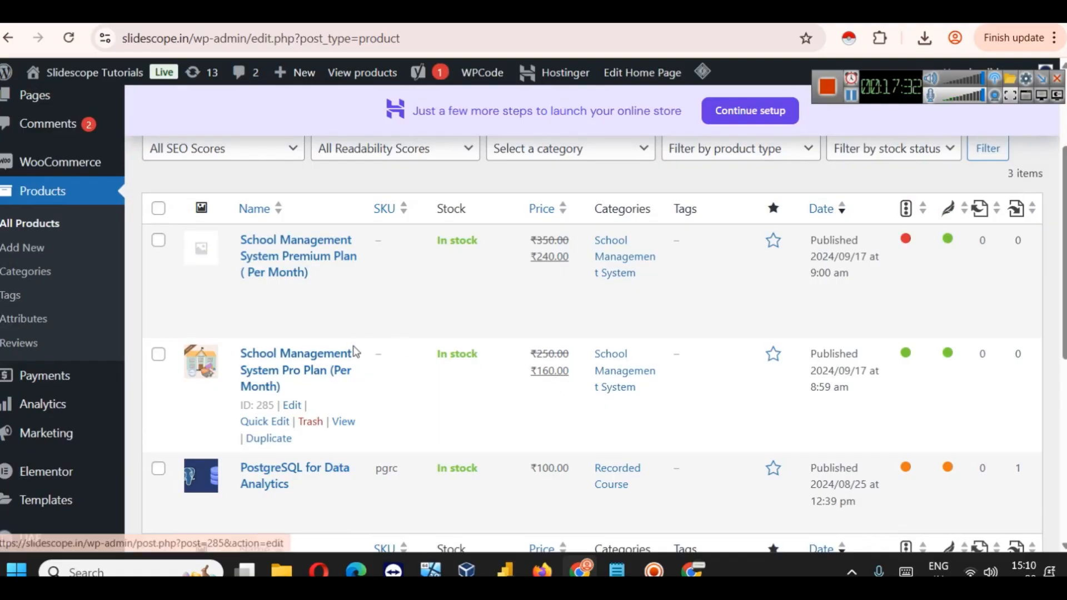
scroll(354, 353, "down", 3)
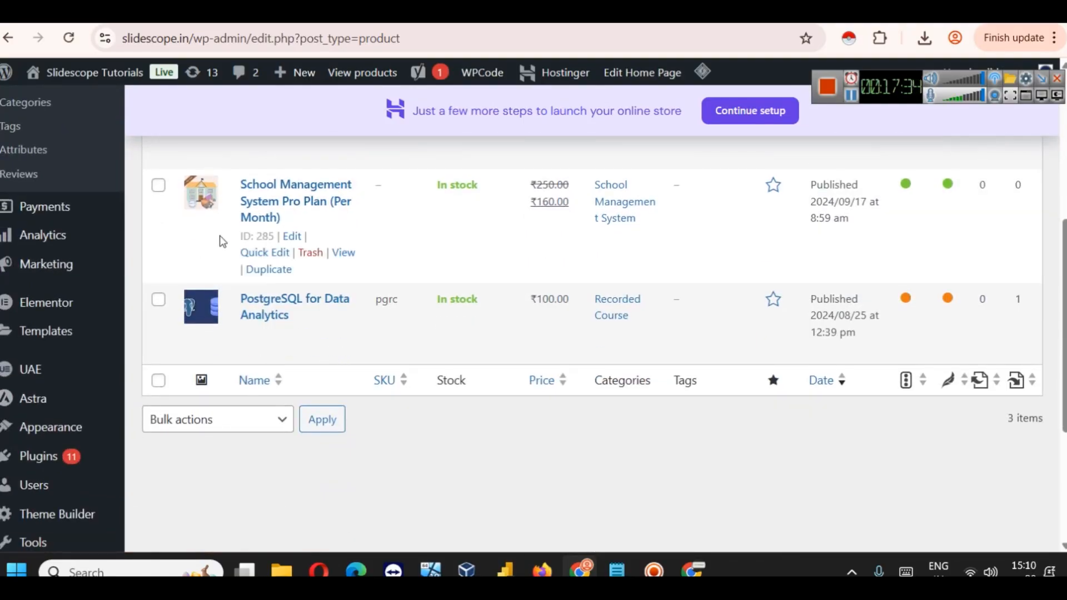
scroll(225, 244, "up", 3)
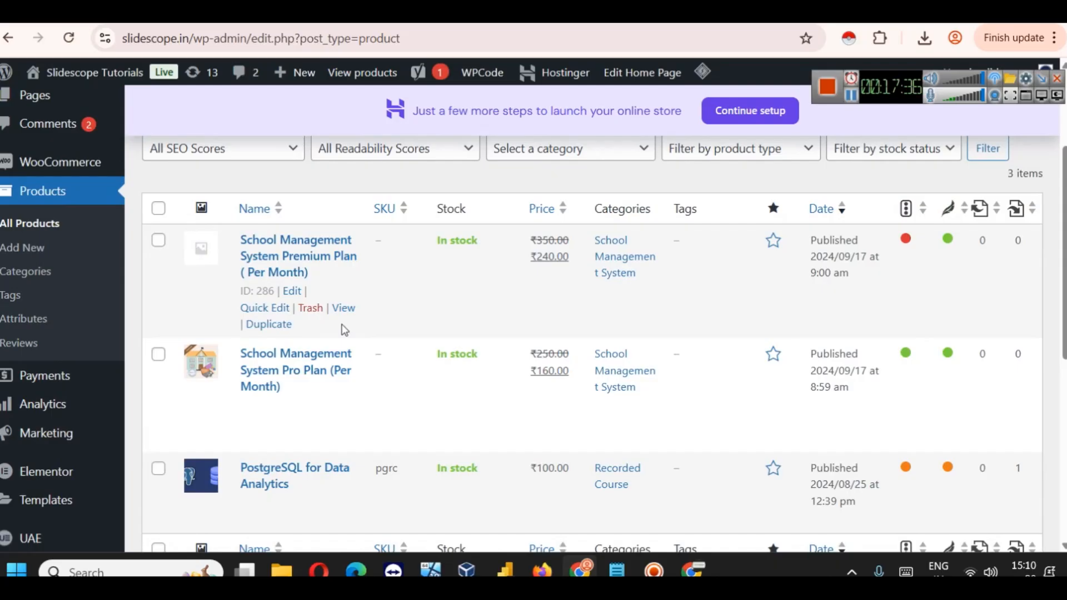
left_click(290, 292)
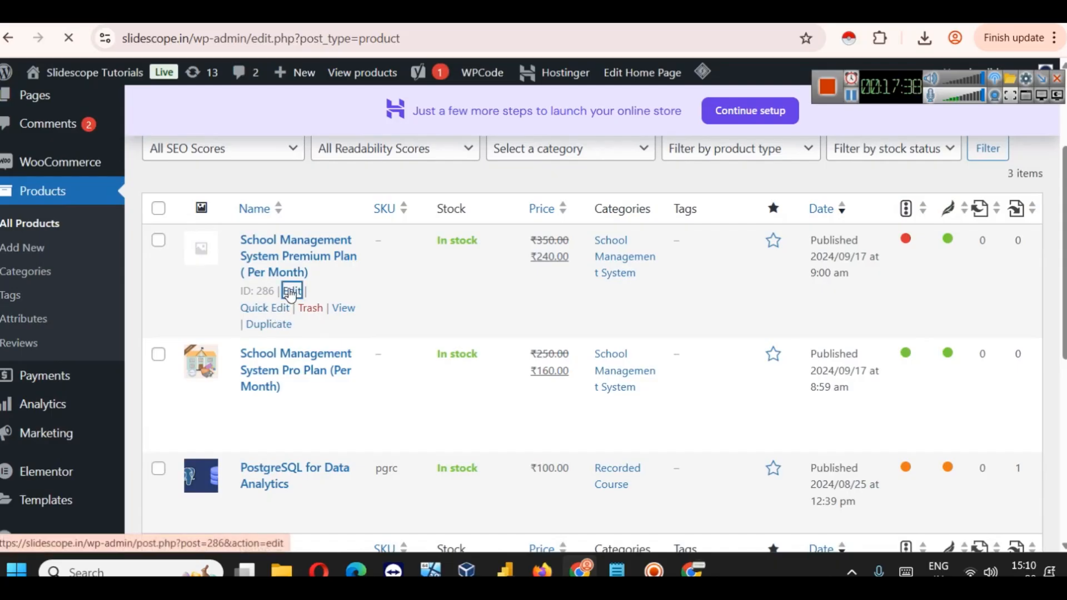
Step: Start the Google for WooCommerce channel setup from the Premium Plan edit page
scroll(988, 388, "down", 10)
scroll(967, 390, "up", 7)
scroll(968, 391, "down", 10)
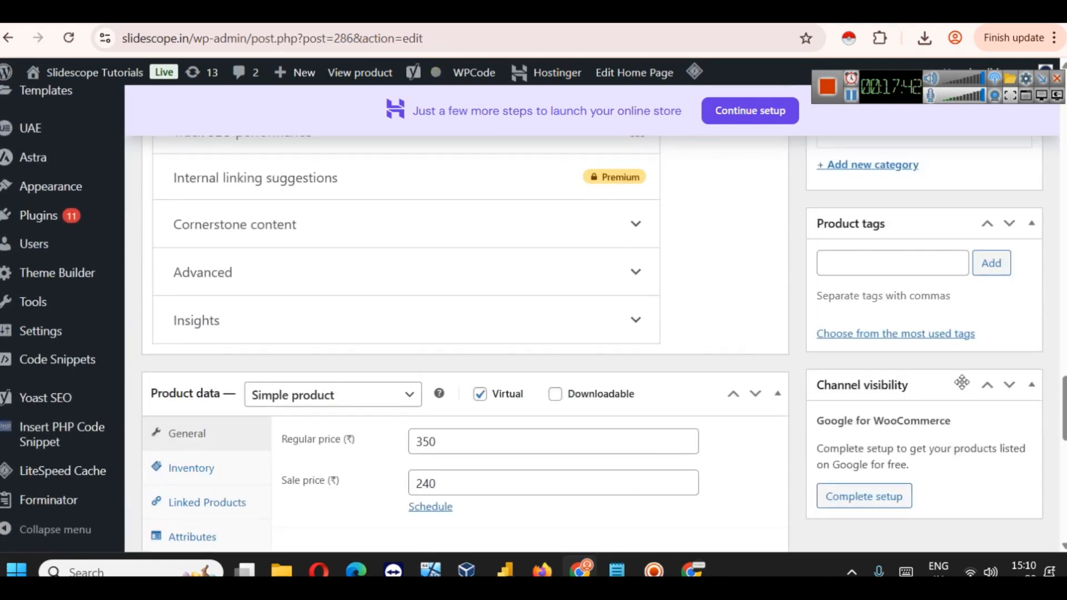
scroll(965, 387, "up", 6)
scroll(964, 387, "down", 5)
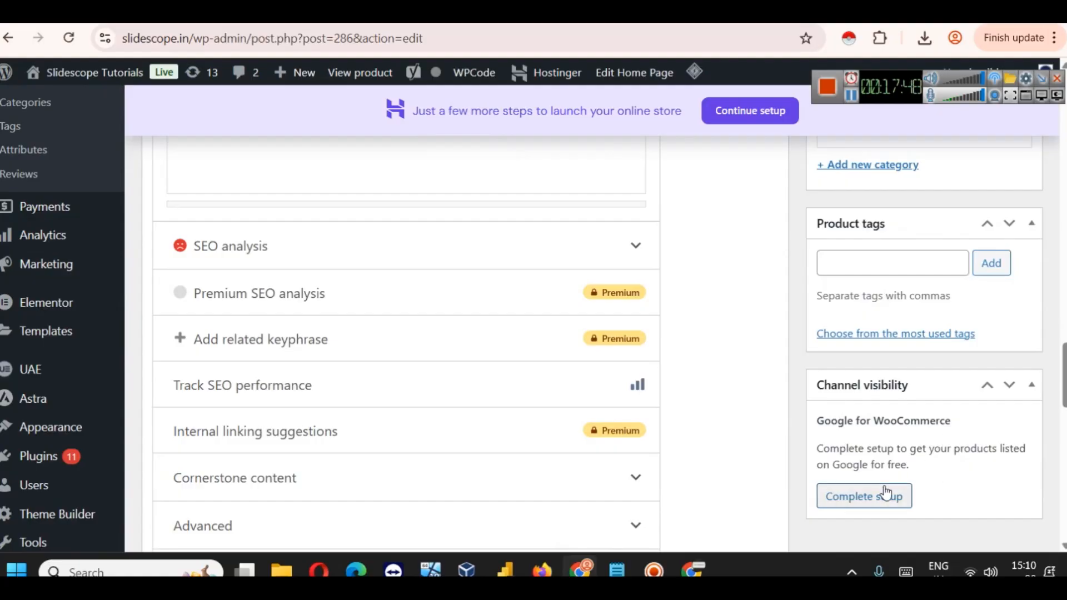
left_click(853, 497)
scroll(881, 477, "up", 15)
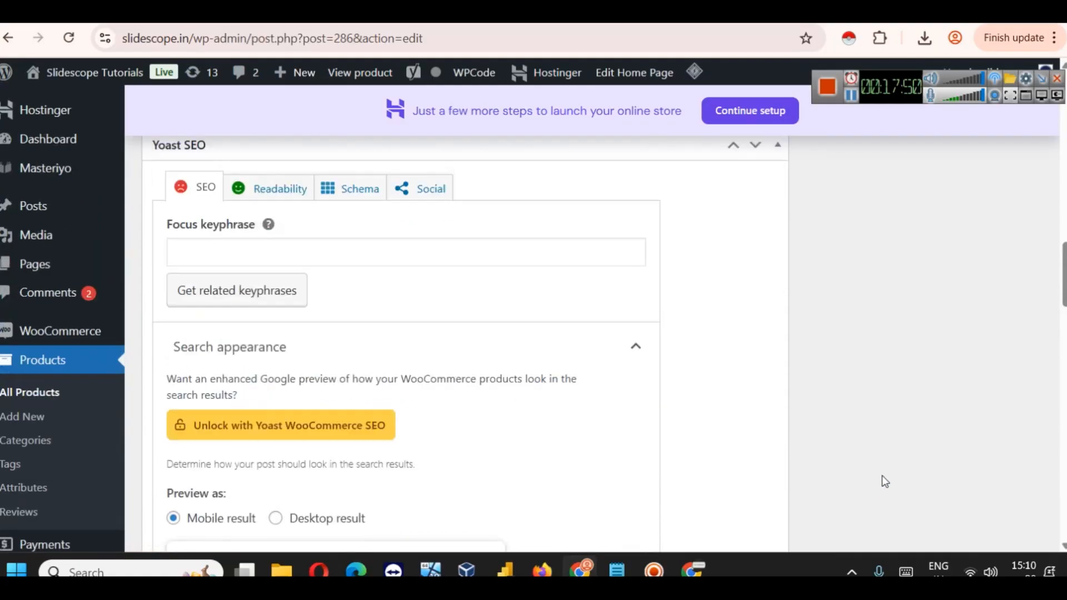
scroll(883, 477, "down", 5)
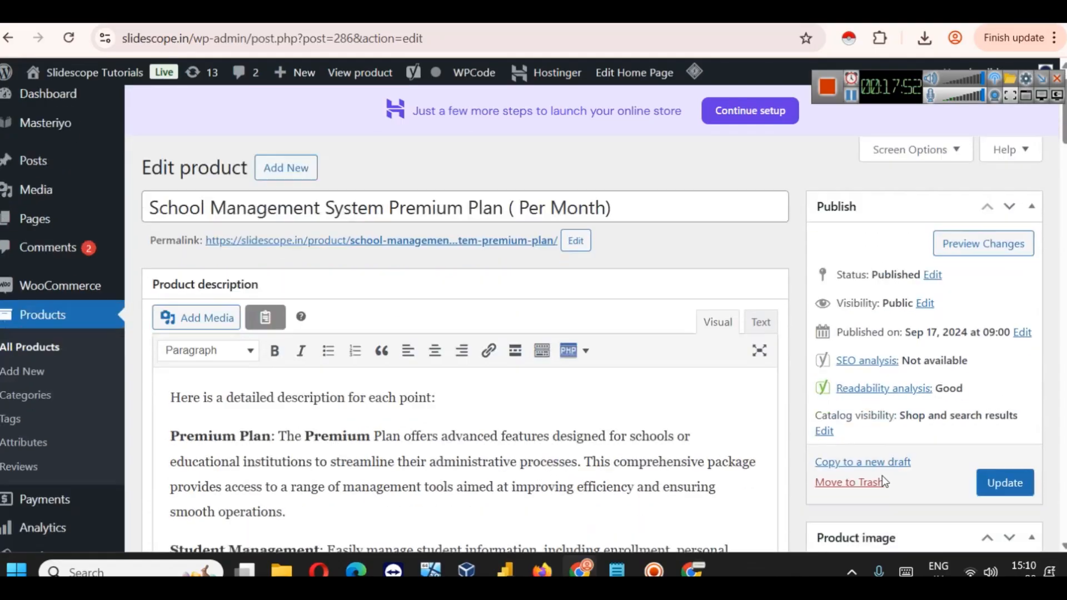
Step: Set the Premium Plan picture as the product image and update the product
left_click(875, 390)
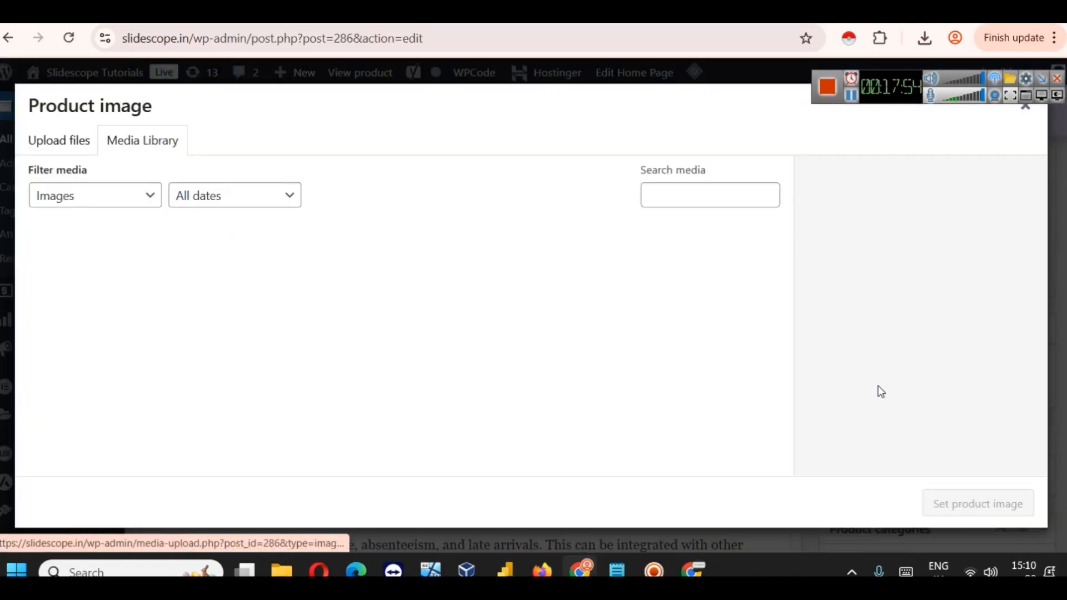
left_click(106, 307)
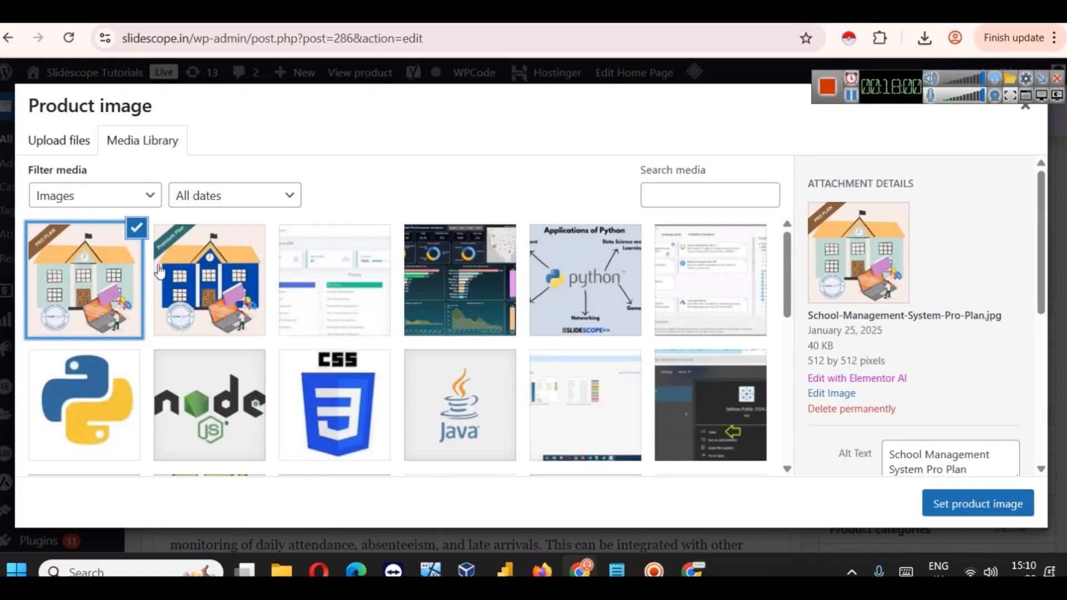
left_click(158, 272)
left_click(948, 491)
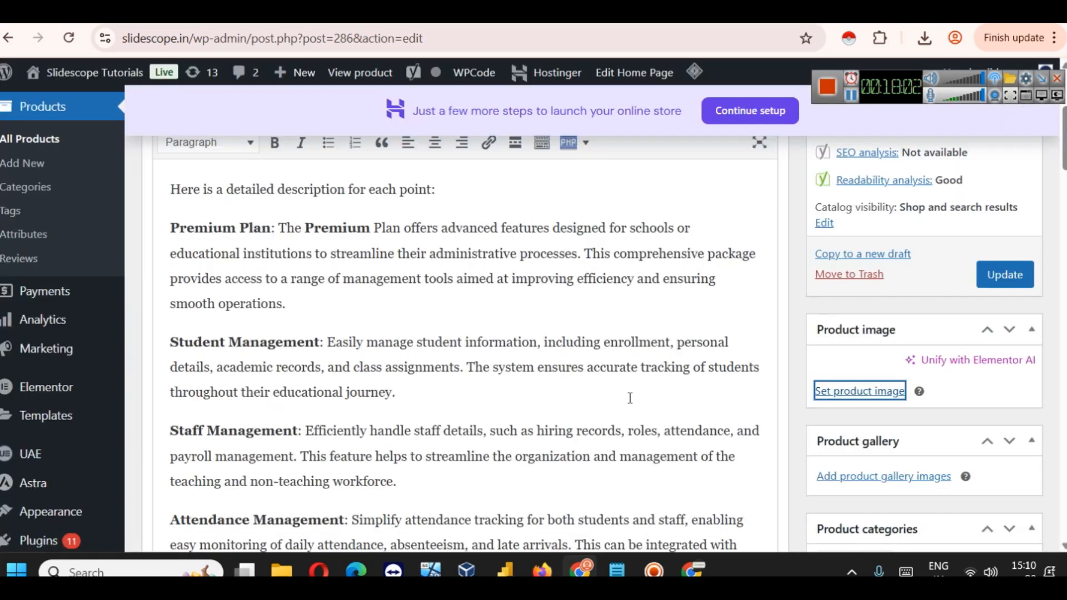
scroll(611, 406, "up", 5)
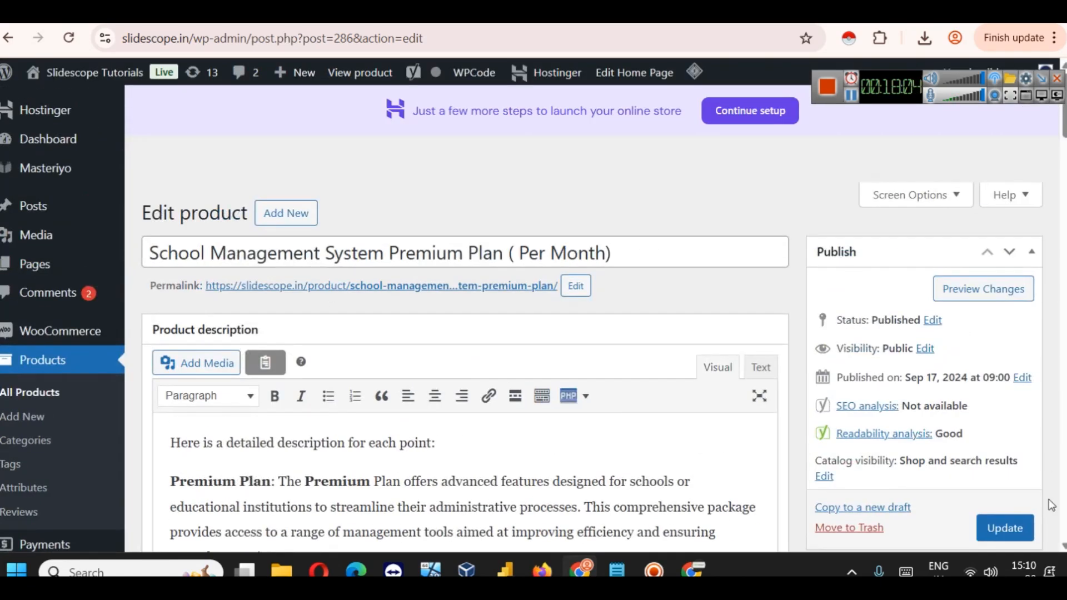
left_click(997, 525)
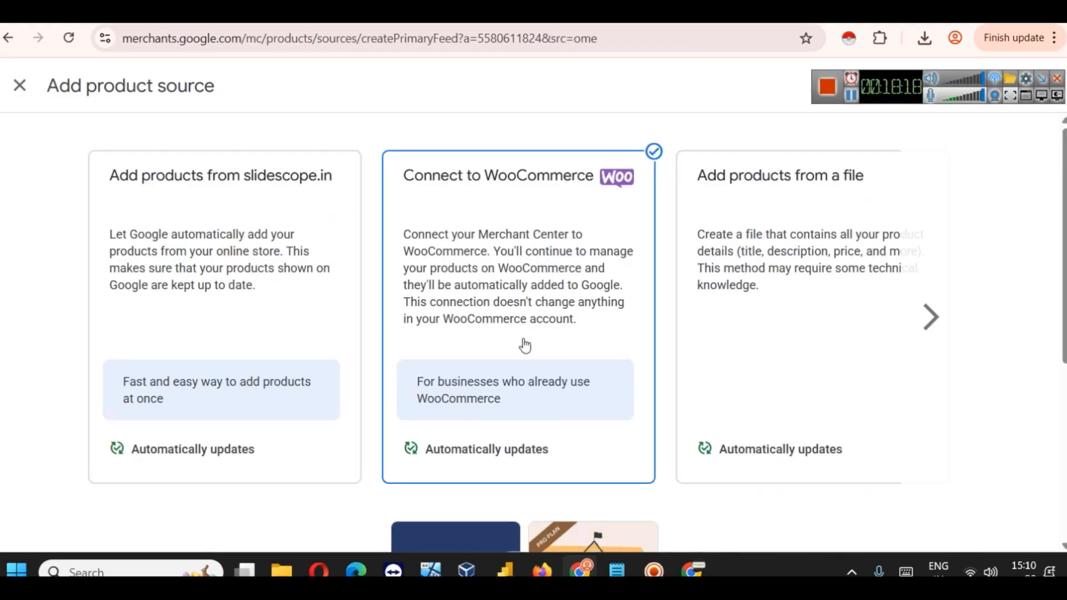
Step: Review the found products, keep WooCommerce as the source, and continue to WooCommerce
scroll(449, 365, "down", 3)
scroll(445, 357, "up", 3)
scroll(445, 359, "down", 5)
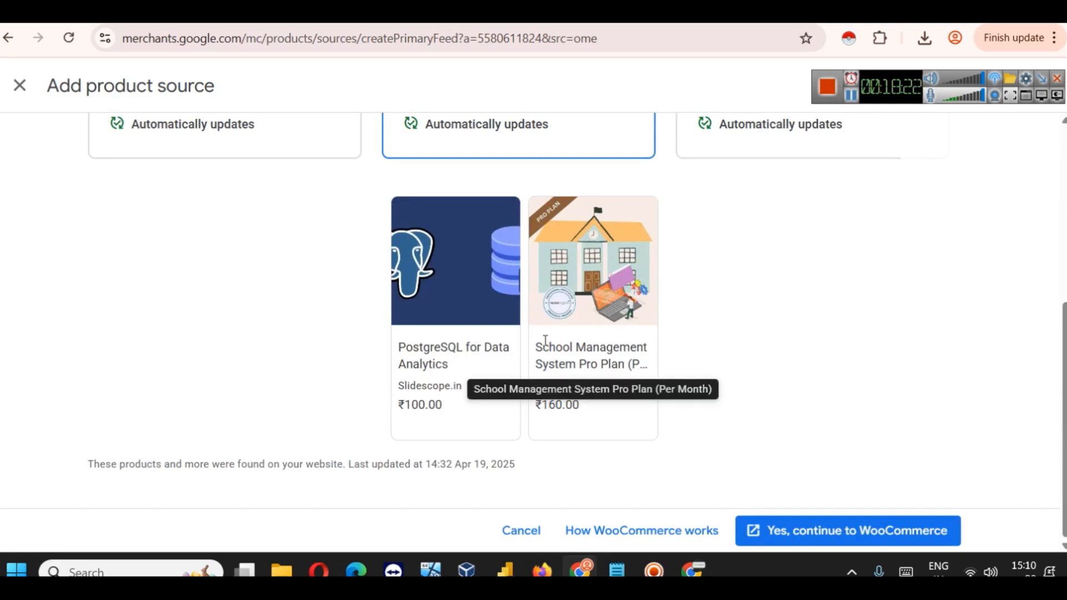
scroll(269, 225, "up", 3)
left_click(268, 221)
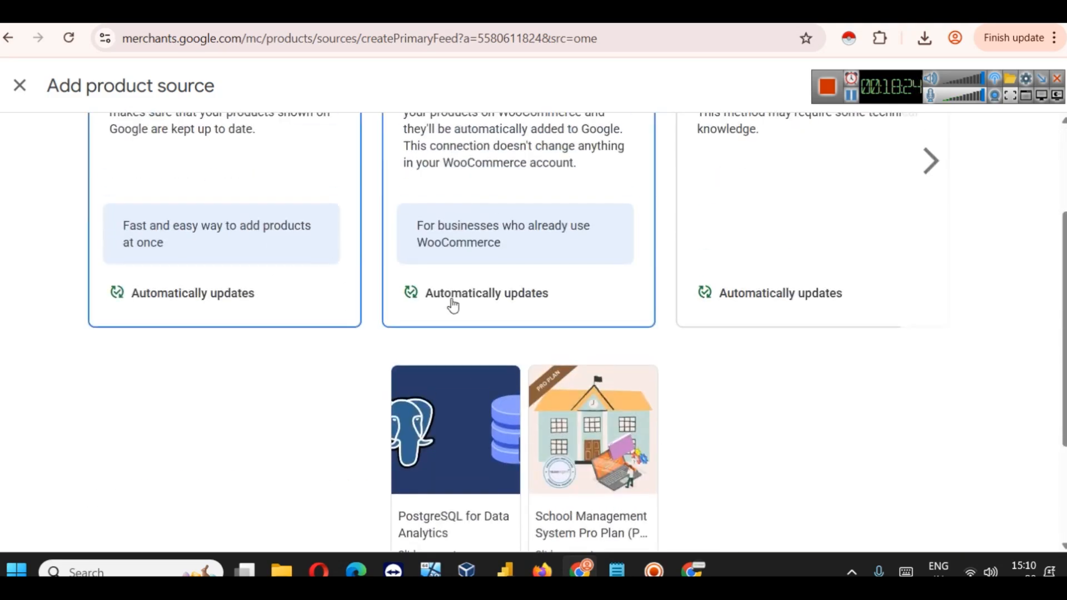
scroll(438, 297, "down", 3)
scroll(284, 243, "up", 5)
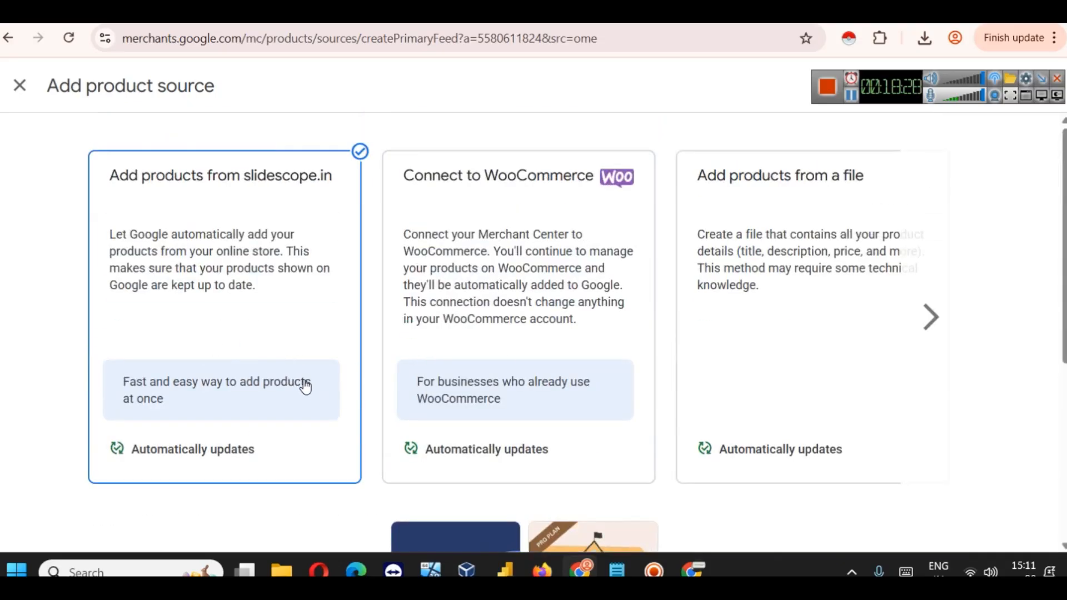
left_click(519, 363)
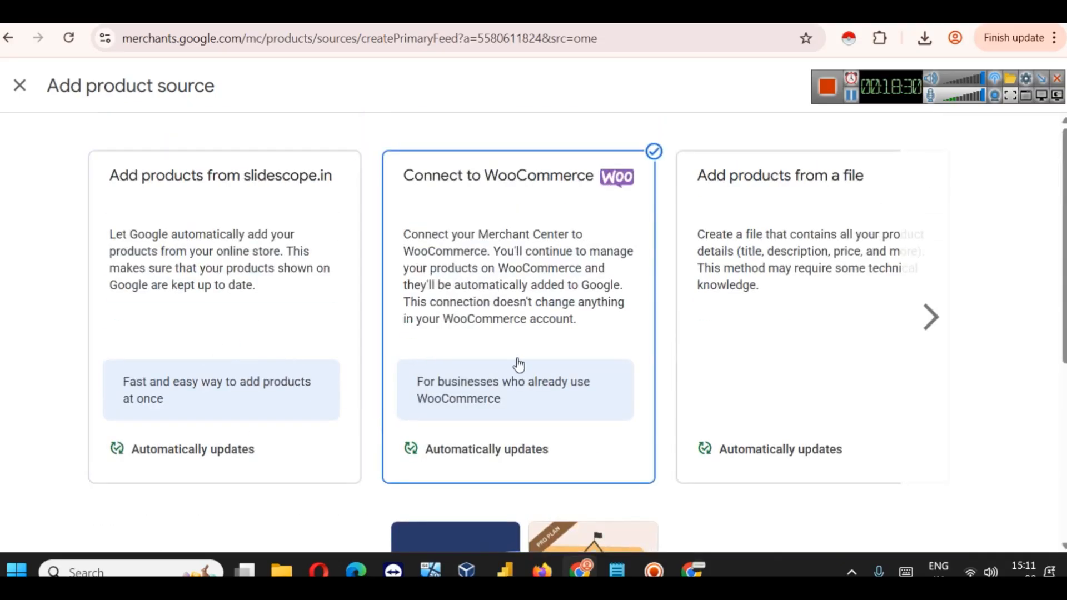
scroll(538, 368, "down", 4)
scroll(538, 368, "down", 1)
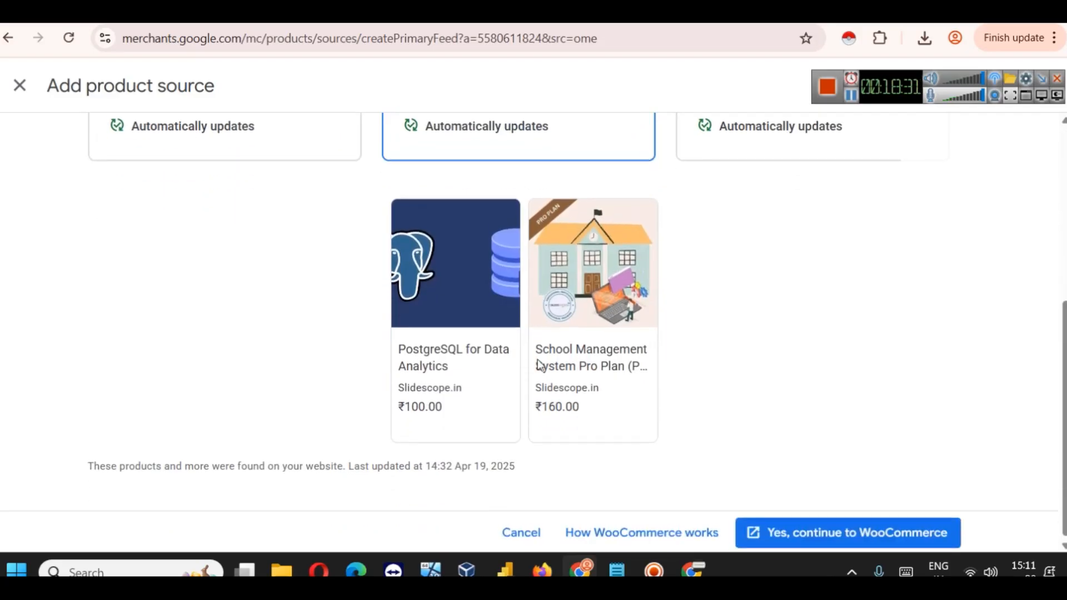
left_click(869, 537)
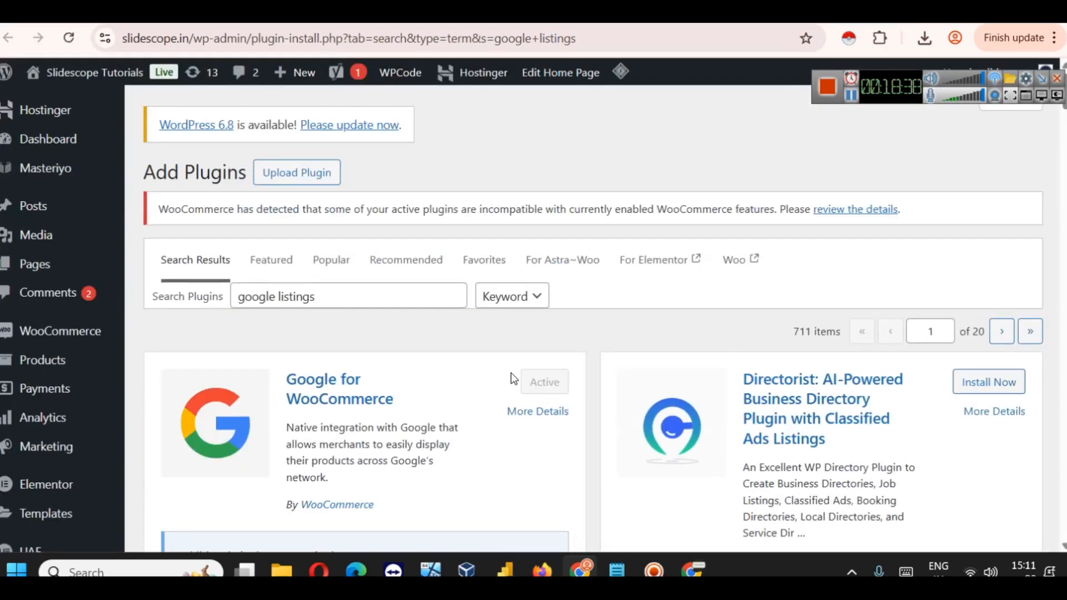
Step: Open product 286 from Products and scroll to its Channel visibility box
scroll(514, 374, "down", 10)
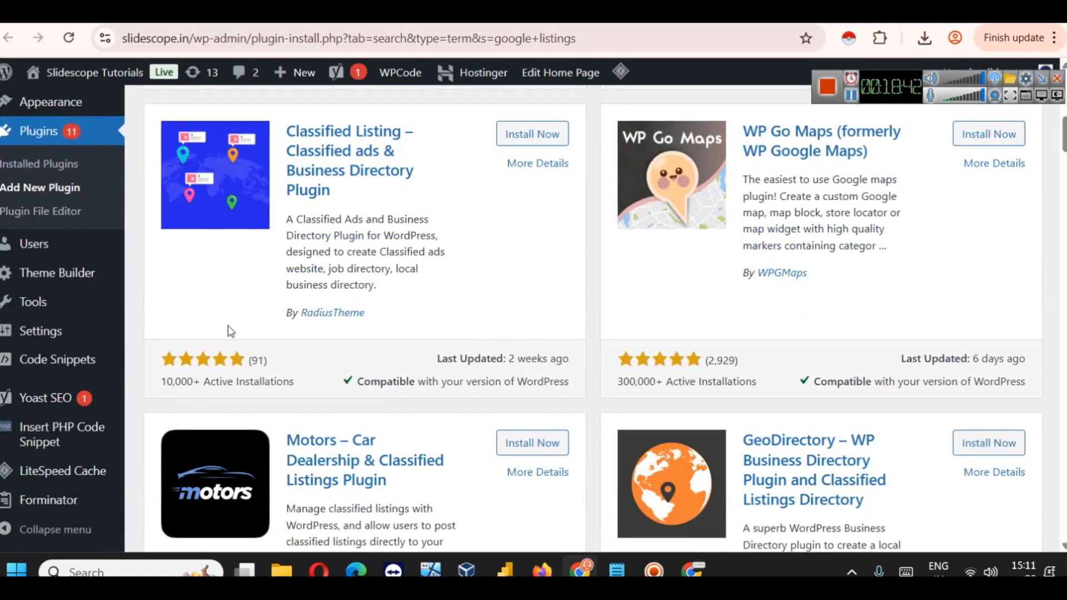
scroll(67, 447, "up", 1)
scroll(67, 447, "up", 8)
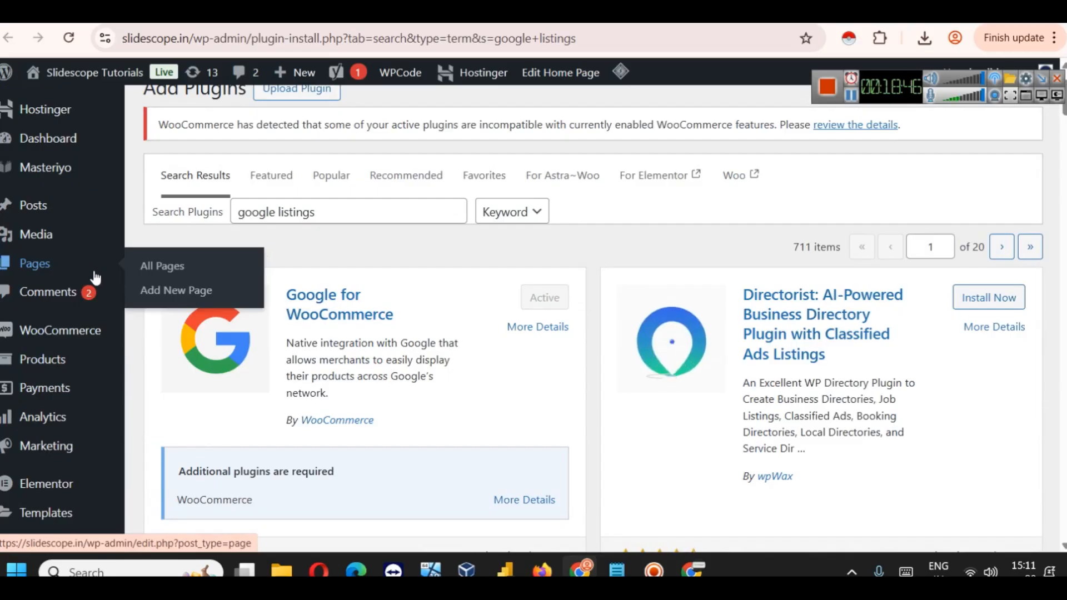
left_click(50, 361)
mouse_move(294, 433)
left_click(291, 459)
scroll(915, 395, "down", 10)
scroll(923, 397, "down", 2)
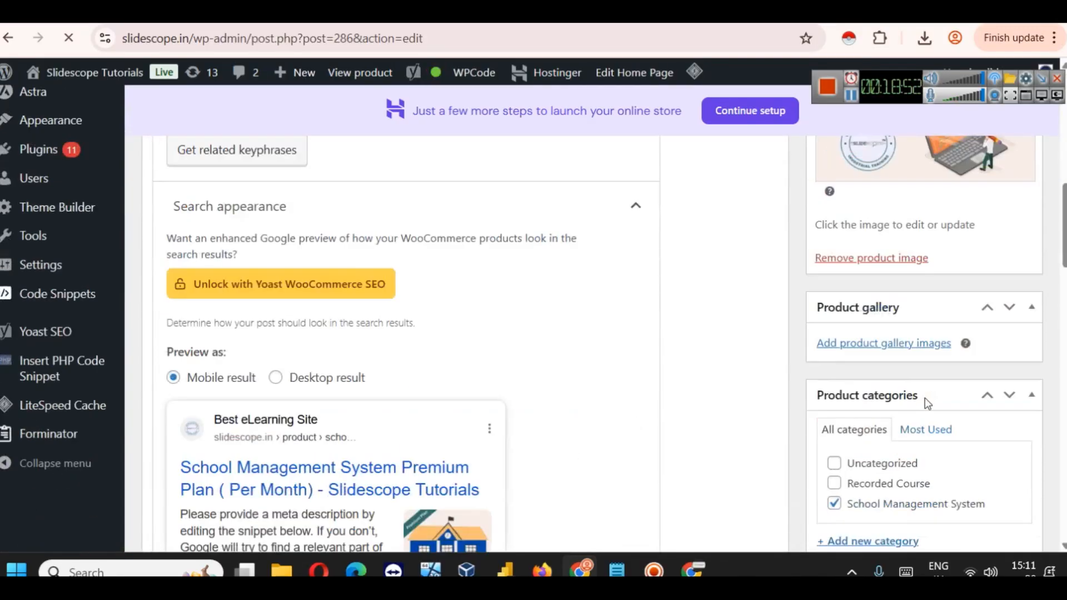
scroll(925, 398, "up", 9)
scroll(927, 403, "down", 8)
scroll(968, 398, "down", 12)
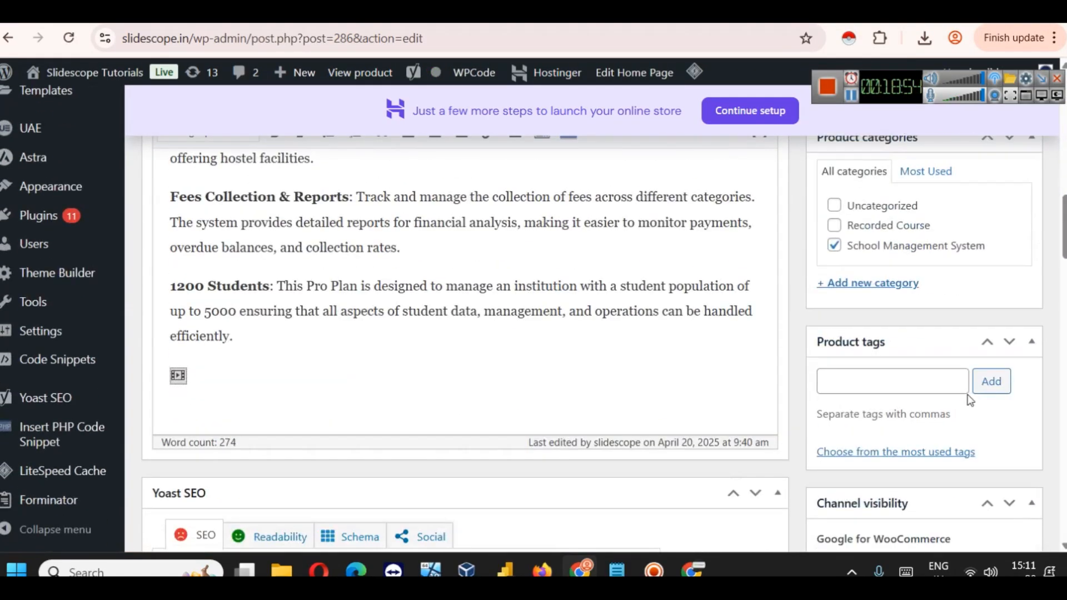
scroll(974, 410, "down", 1)
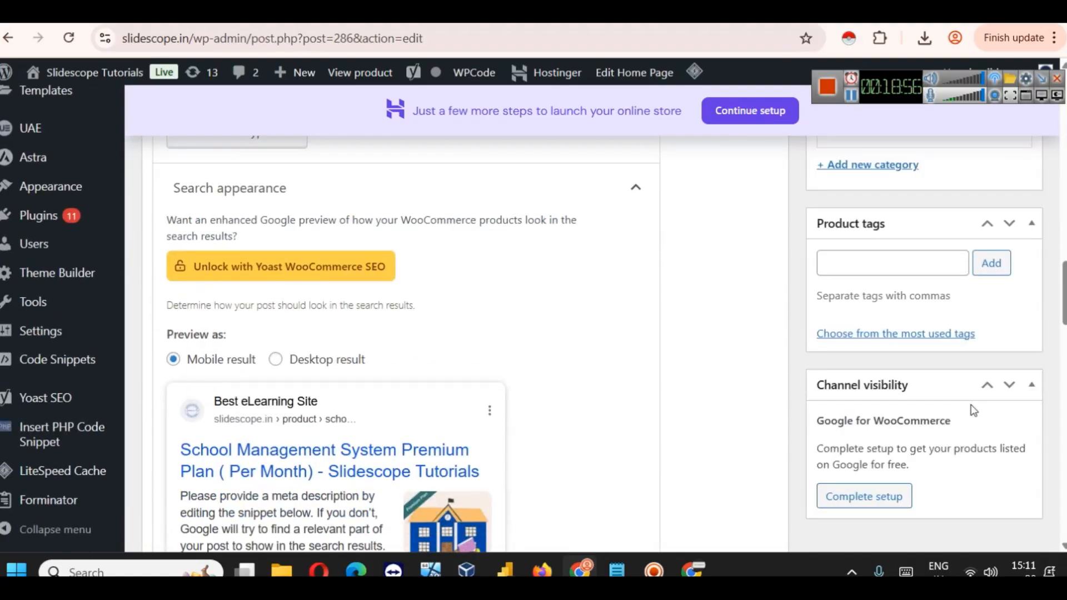
Step: Start Google for WooCommerce setup with Complete setup and look over the setup page
left_click(886, 489)
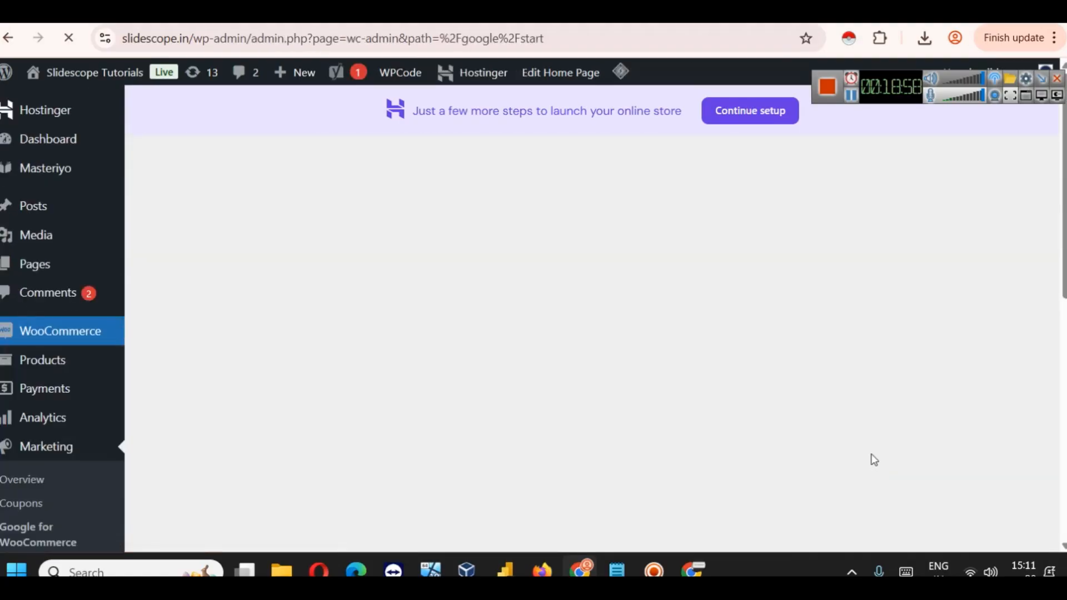
scroll(533, 250, "down", 5)
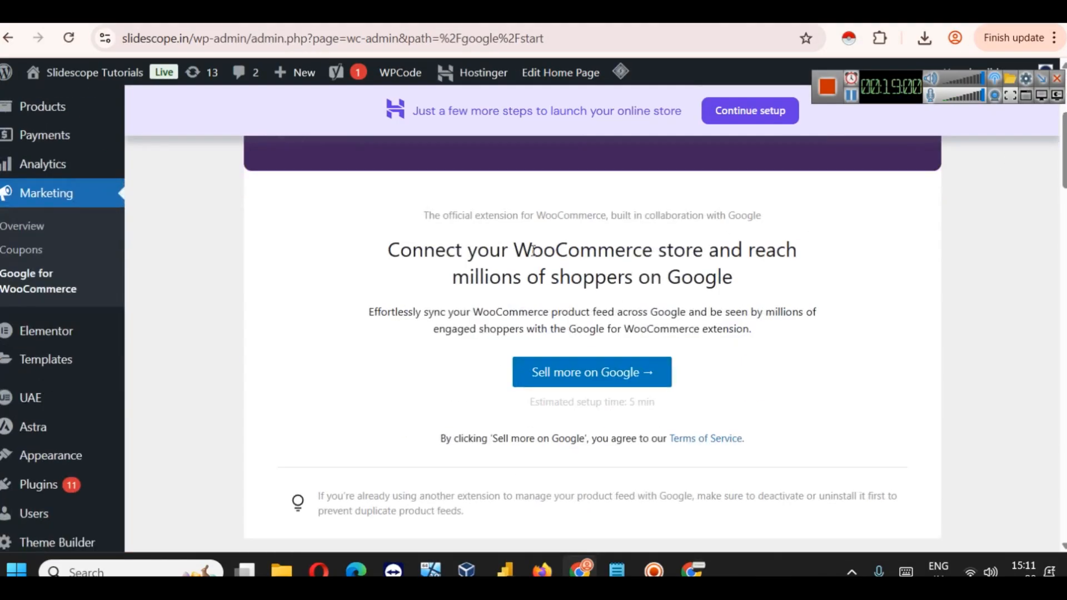
scroll(731, 386, "down", 8)
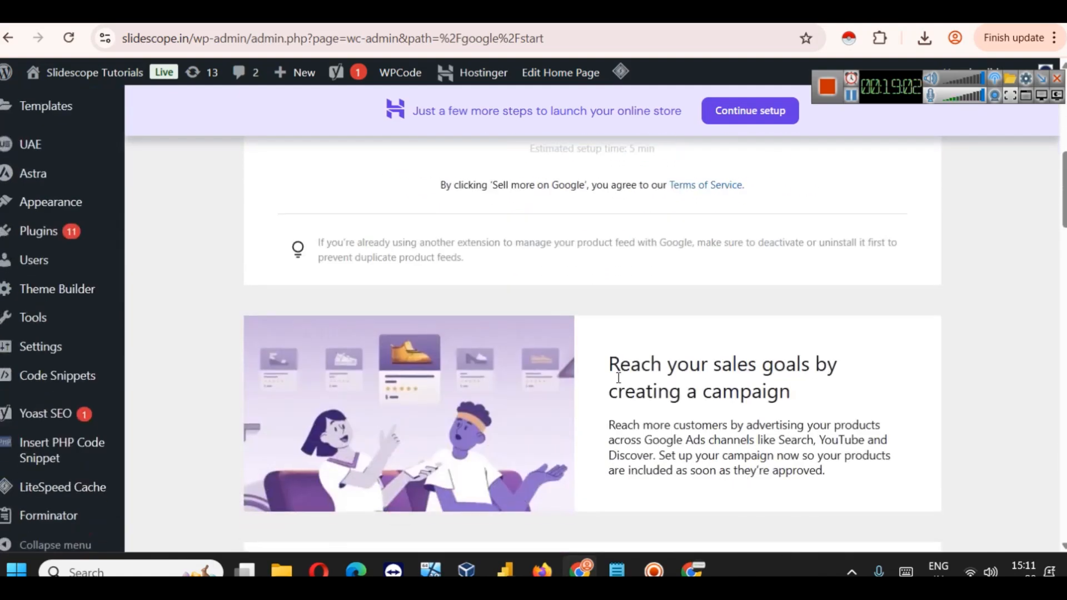
scroll(616, 377, "down", 20)
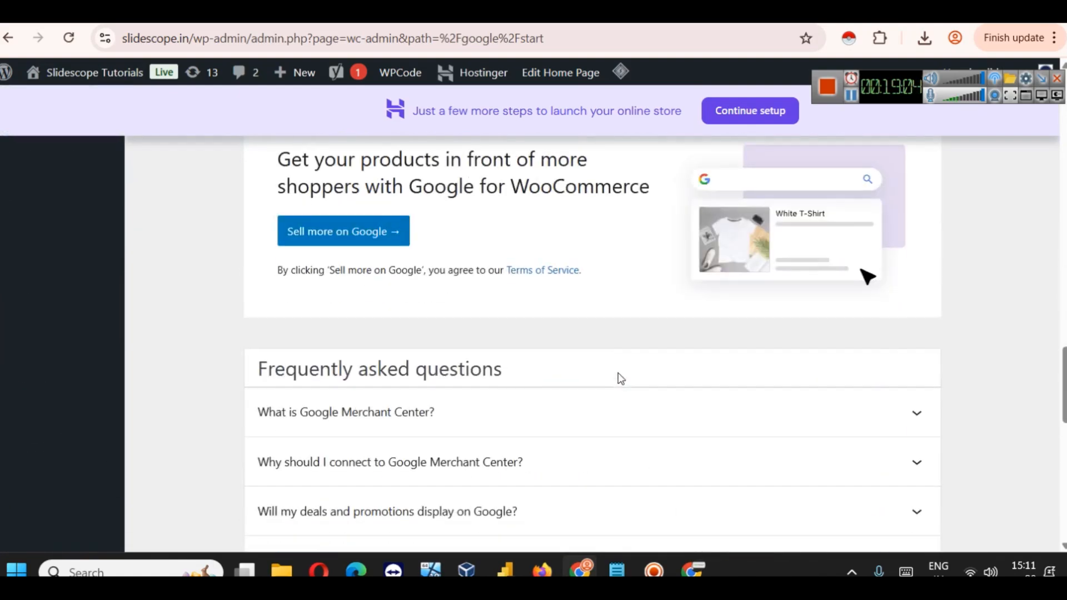
scroll(621, 378, "down", 6)
scroll(658, 380, "up", 20)
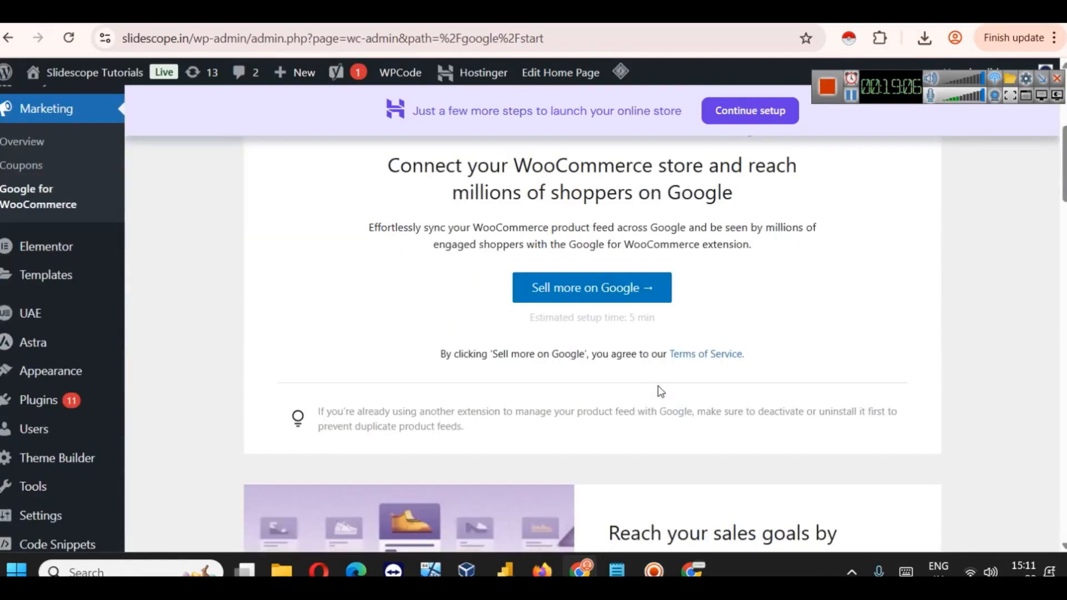
Step: Begin 'Sell more on Google' and connect the store to WordPress.com
left_click(591, 287)
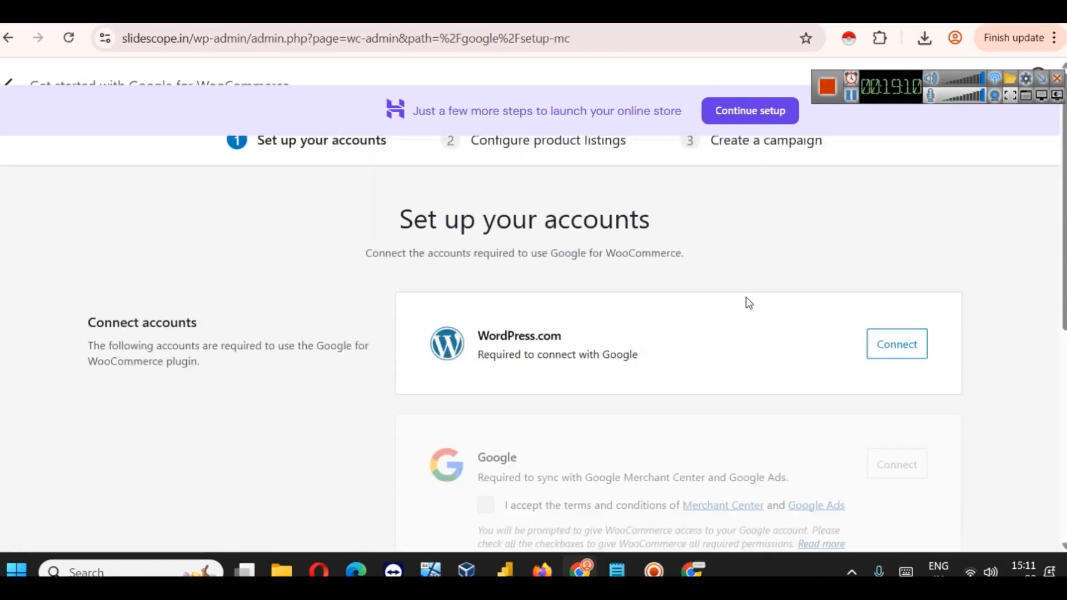
scroll(748, 301, "down", 7)
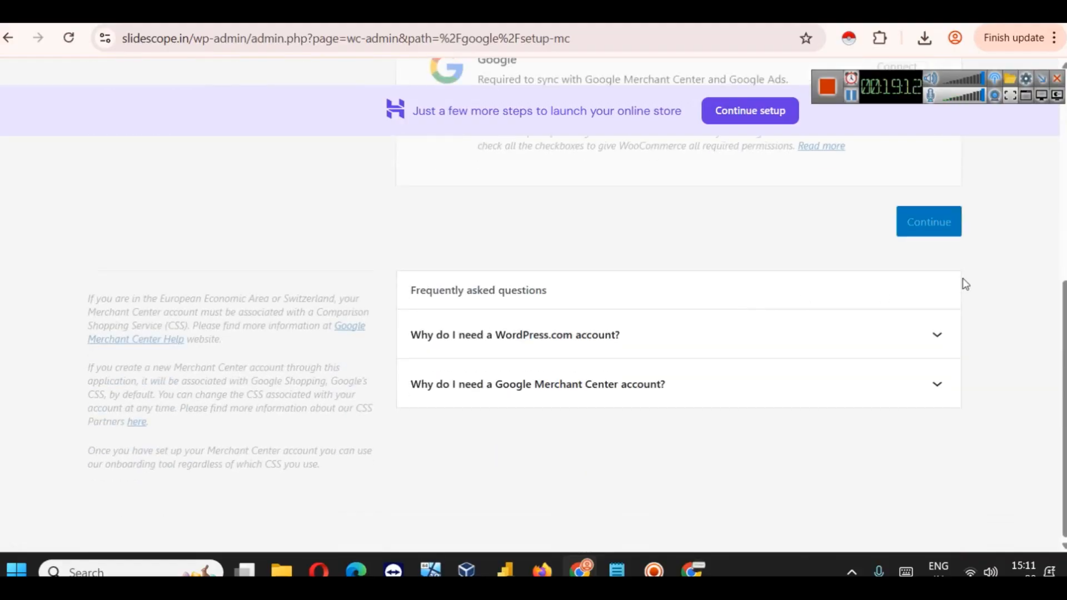
scroll(698, 329, "up", 7)
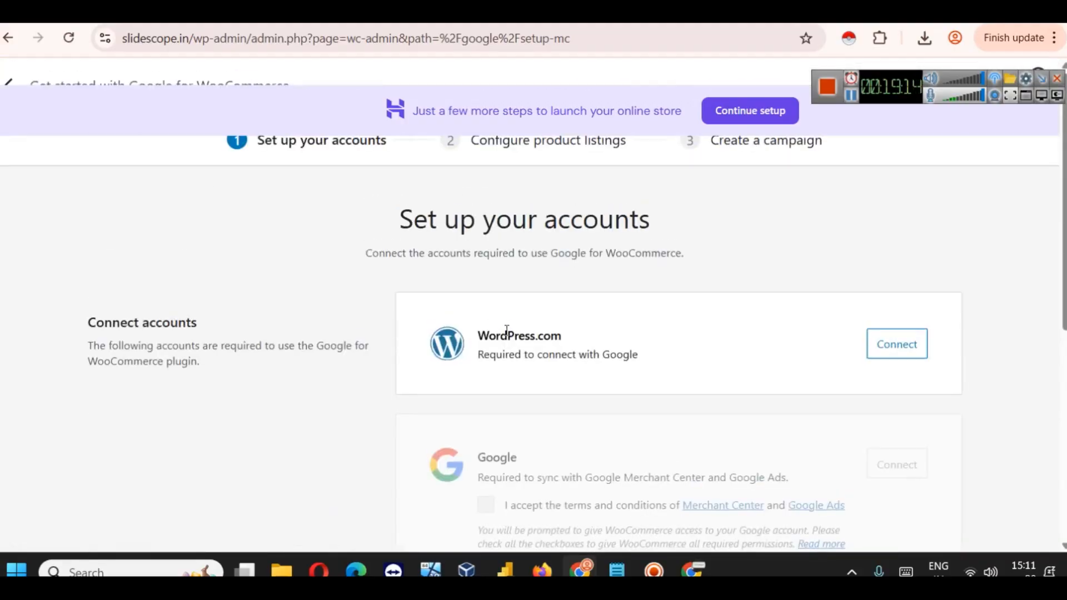
left_click(918, 350)
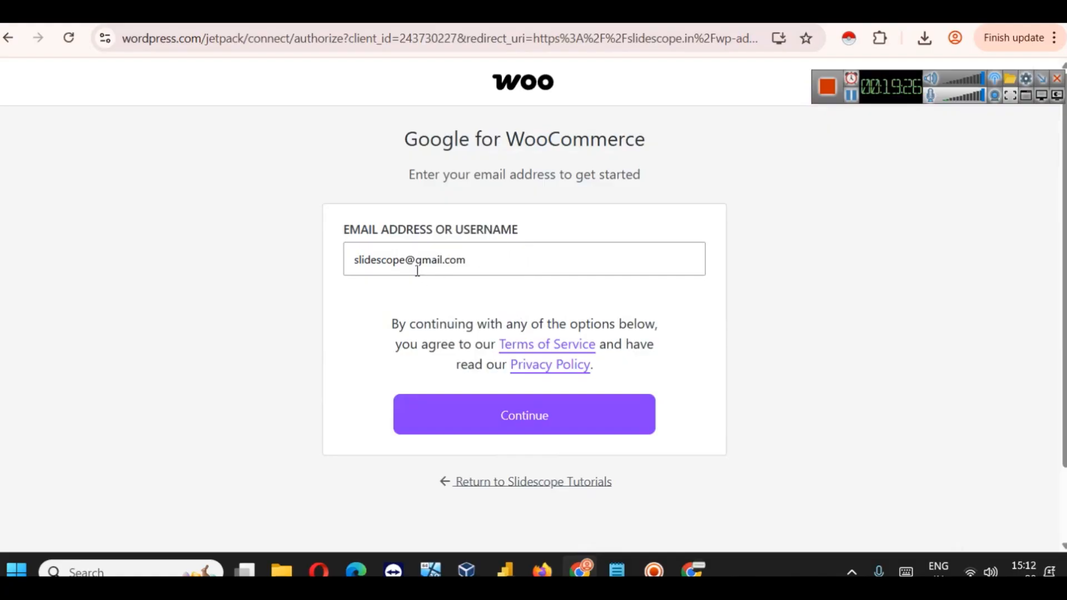
left_click(478, 404)
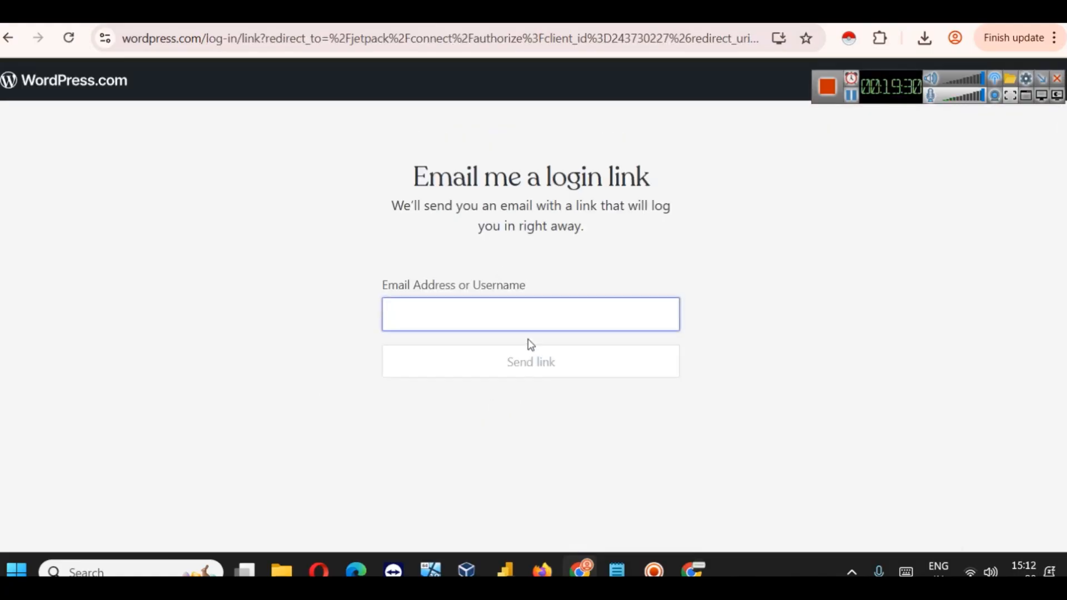
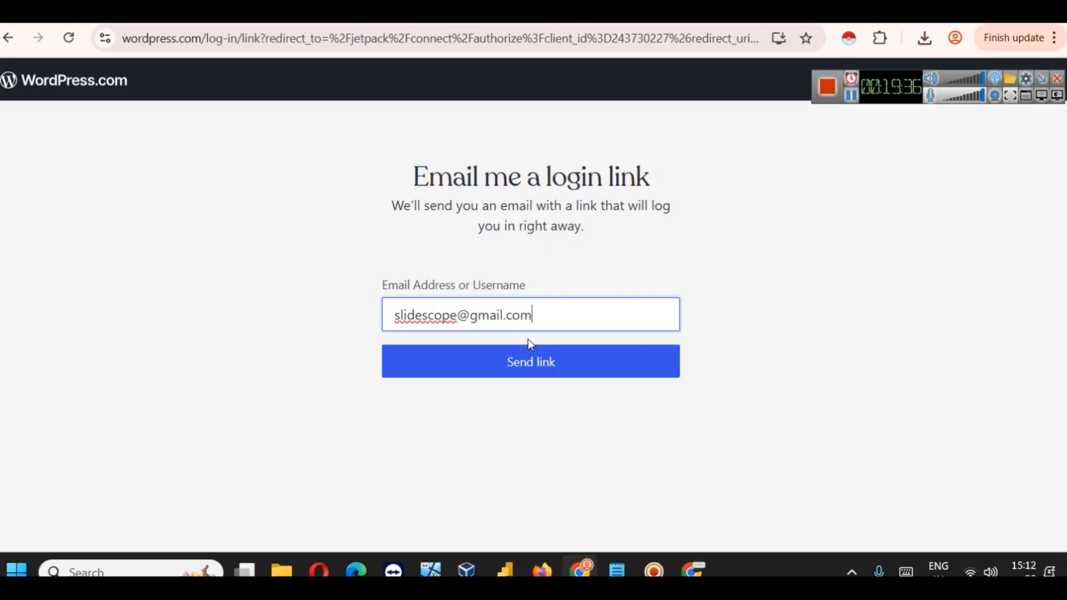
Step: Enter the account's e-mail address and have a WordPress.com login link sent
left_click(552, 365)
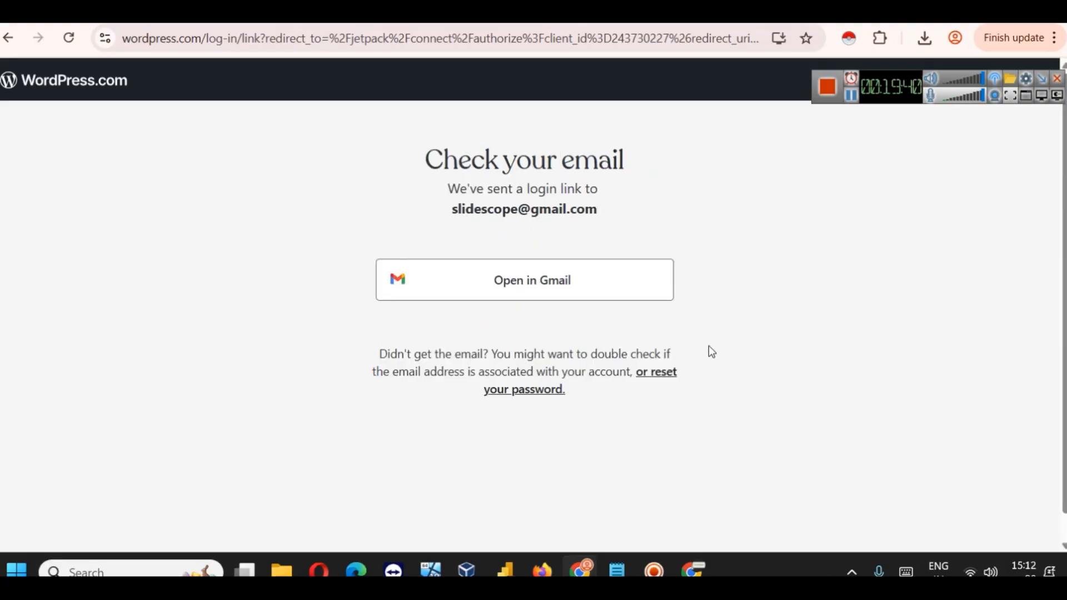
scroll(634, 244, "down", 1)
scroll(634, 245, "up", 1)
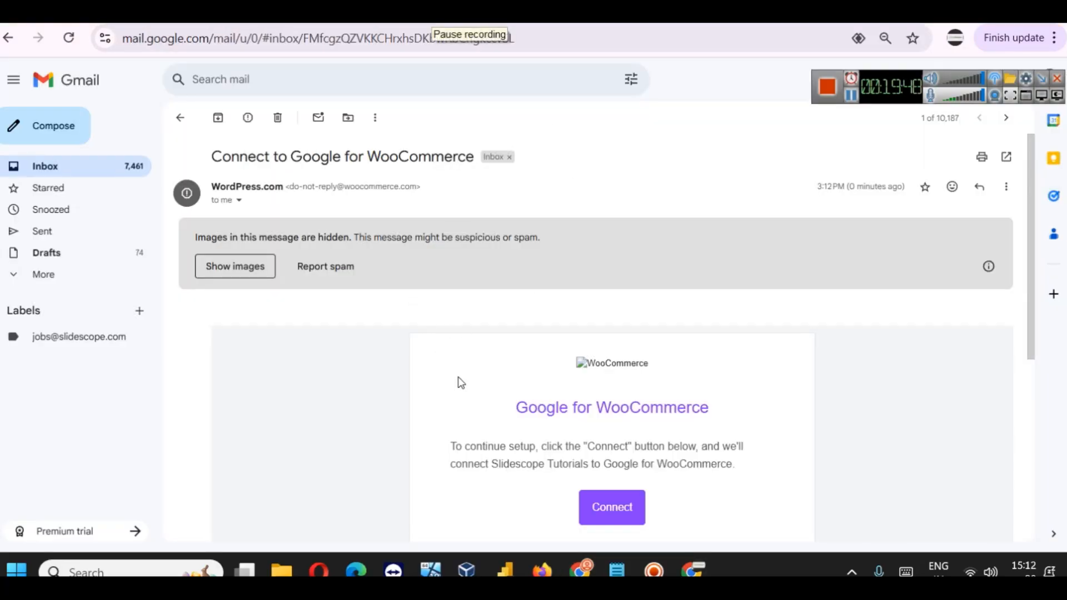
Step: Copy the email's Connect link and open it in the WordPress browser window
scroll(546, 357, "down", 5)
scroll(551, 347, "up", 3)
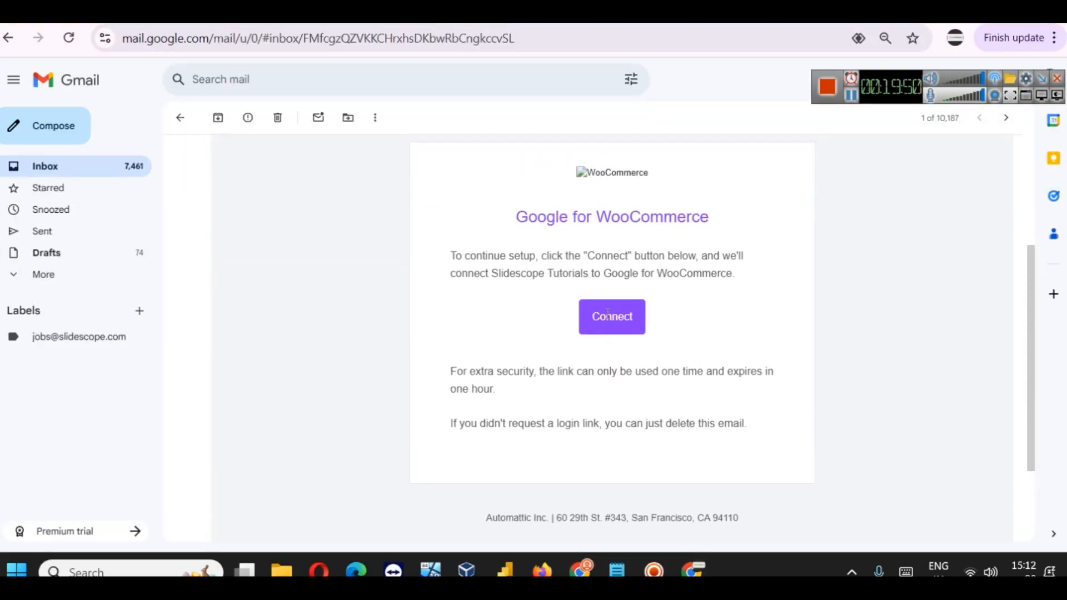
right_click(609, 342)
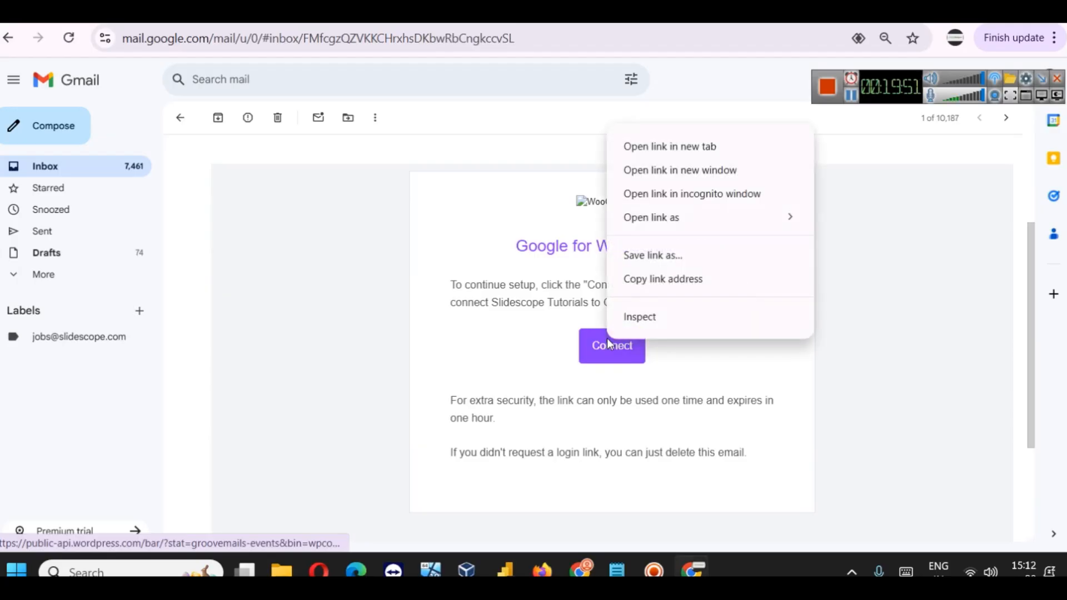
left_click(661, 280)
left_click(580, 570)
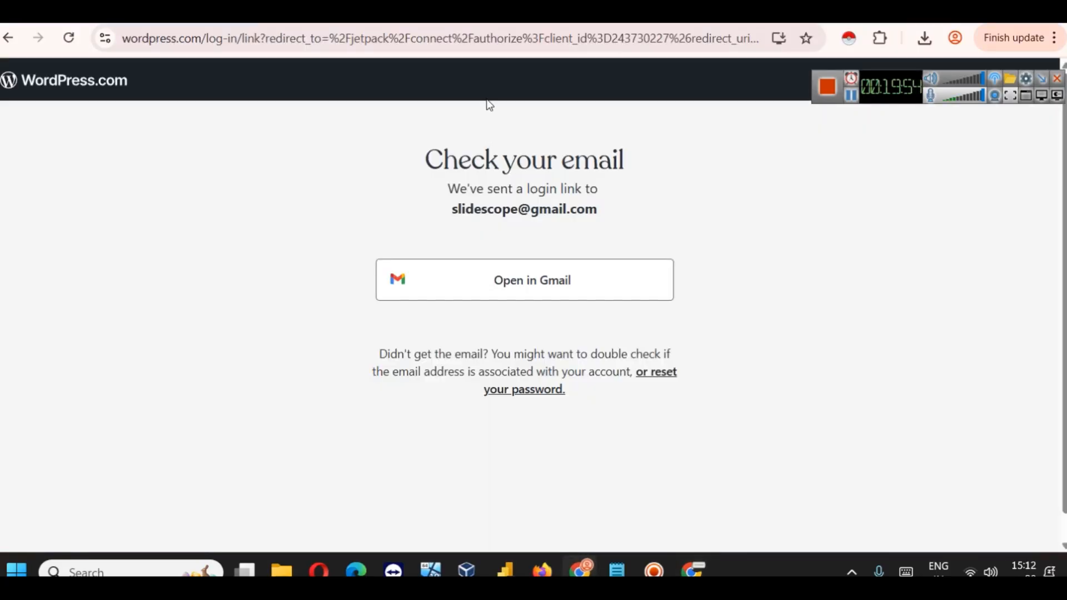
left_click(488, 37)
key("ctrl+v")
key("Return")
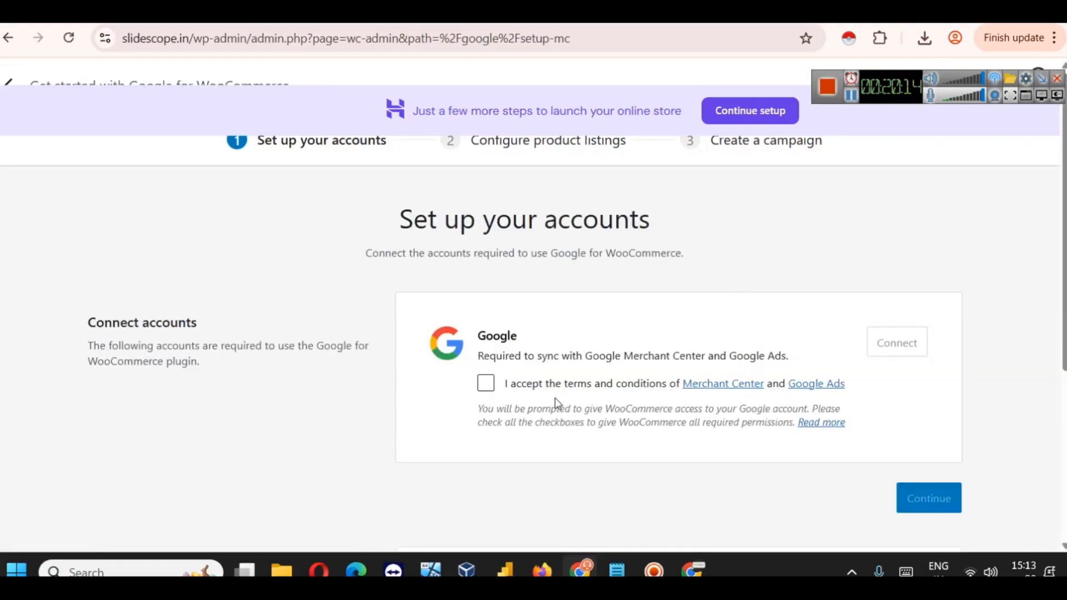
Step: Accept the Merchant Center and Google Ads terms, connect a Google account, and grant all WooCommerce permissions
left_click(507, 385)
left_click(885, 343)
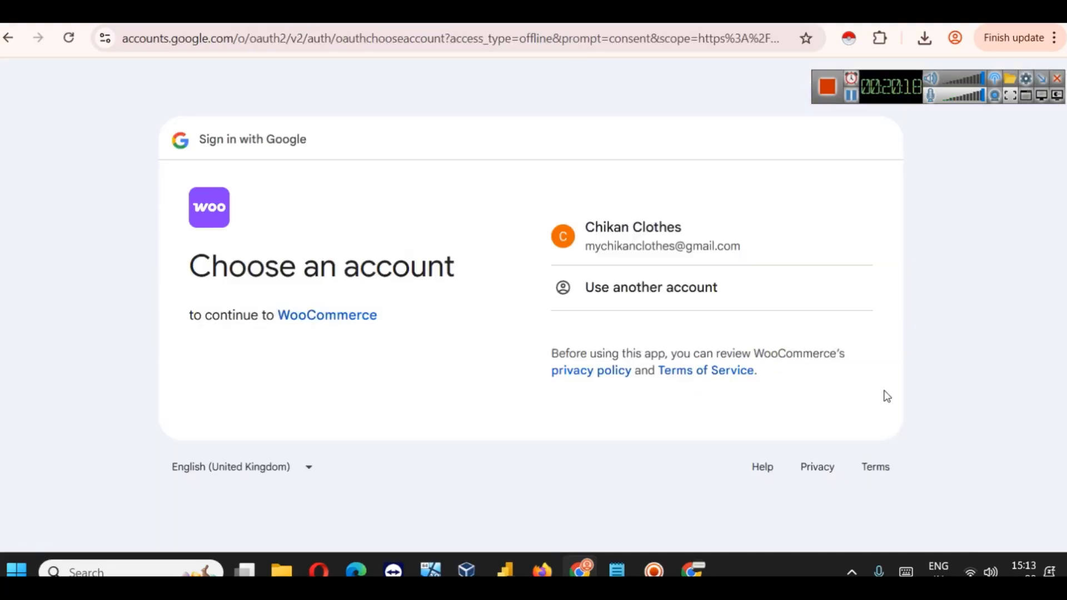
left_click(638, 224)
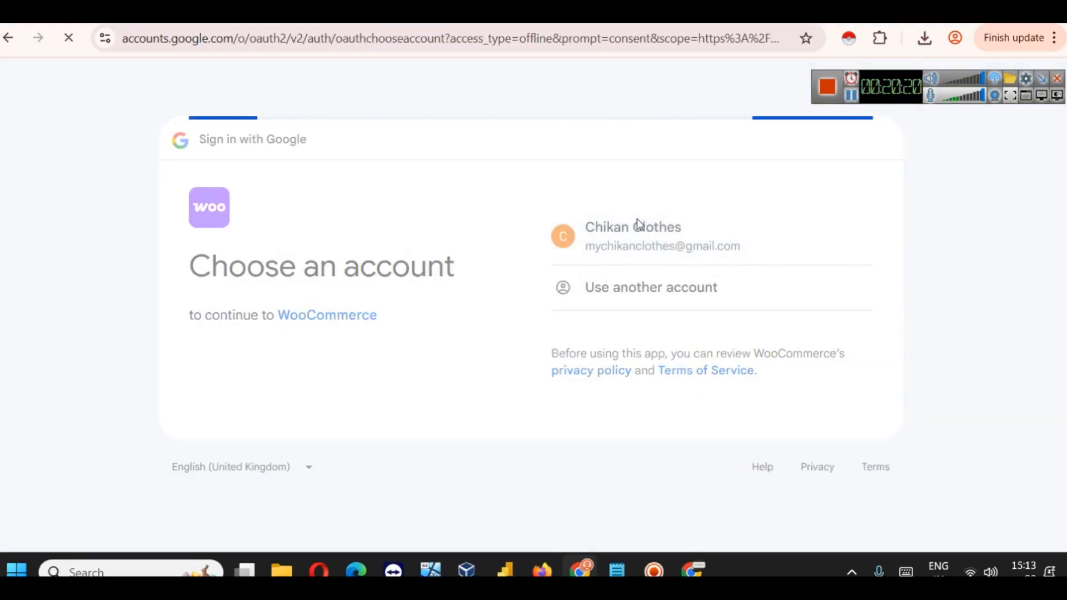
left_click(808, 414)
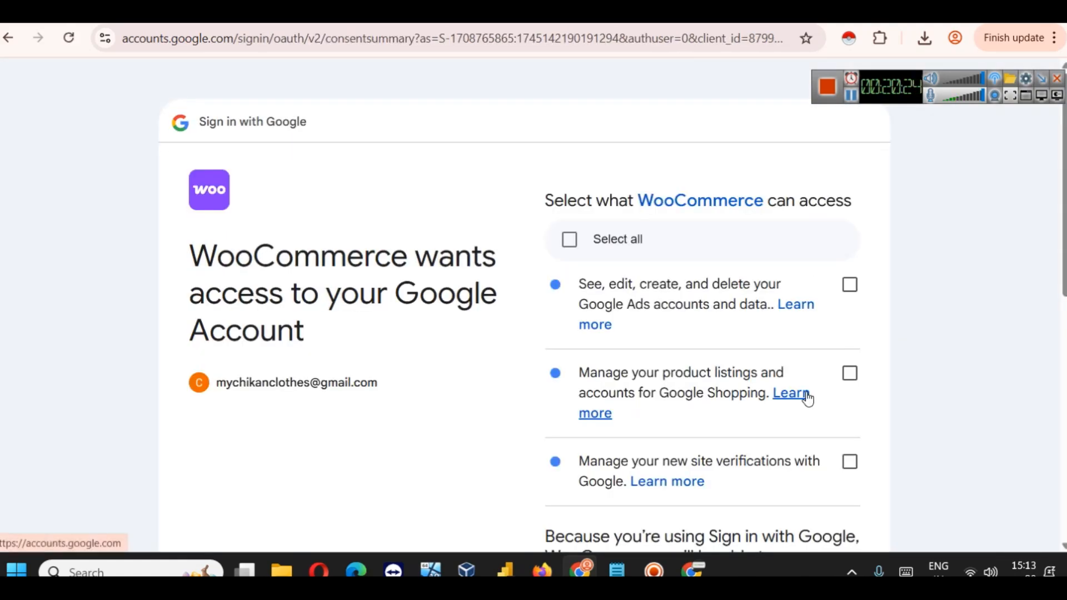
left_click(612, 244)
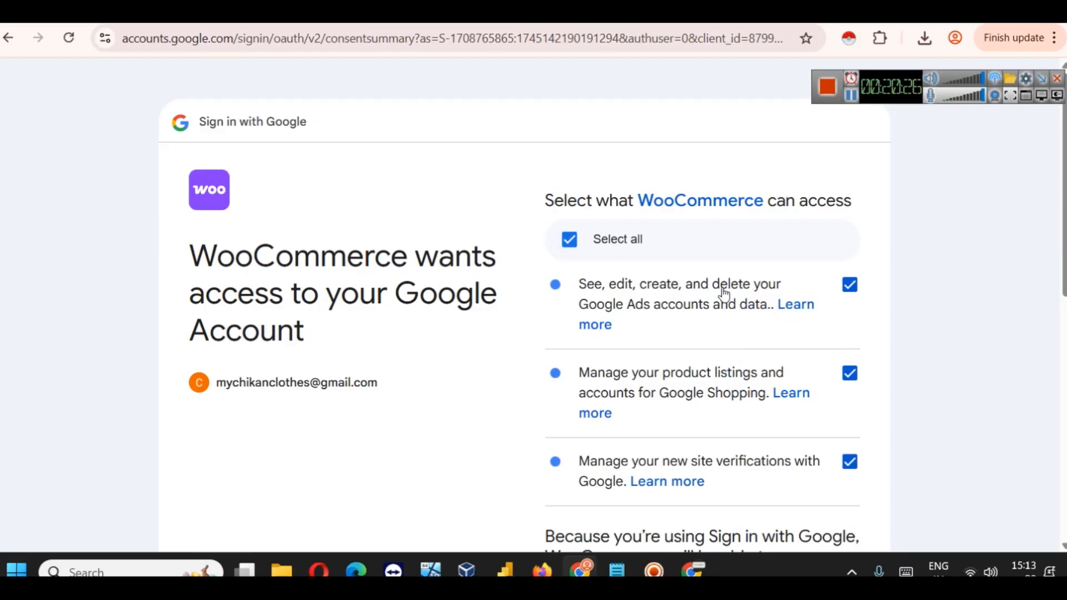
scroll(745, 293, "down", 2)
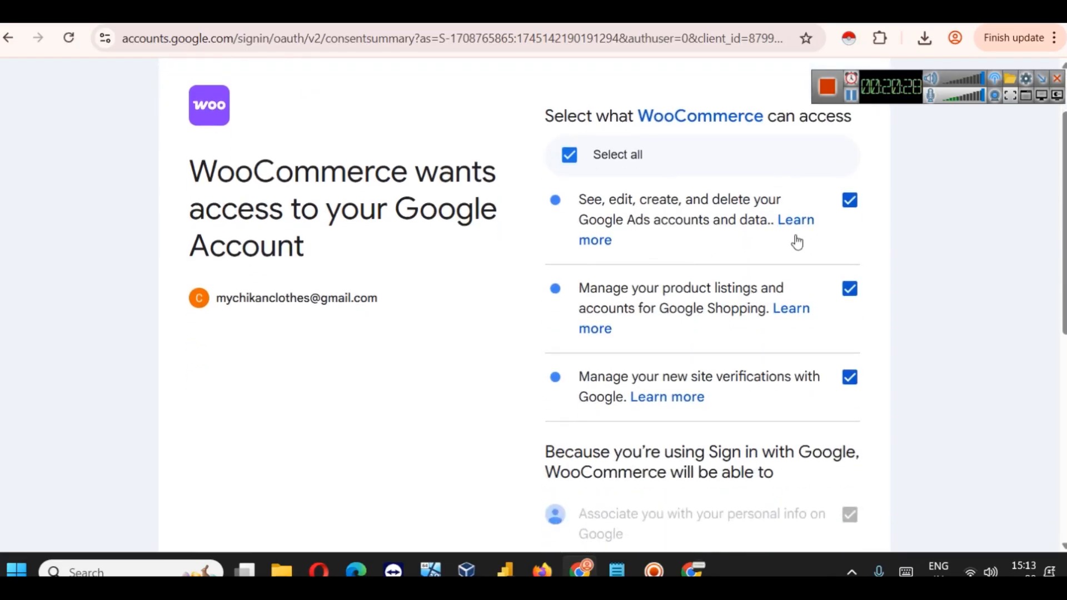
scroll(762, 326, "down", 2)
scroll(689, 317, "down", 7)
left_click(757, 410)
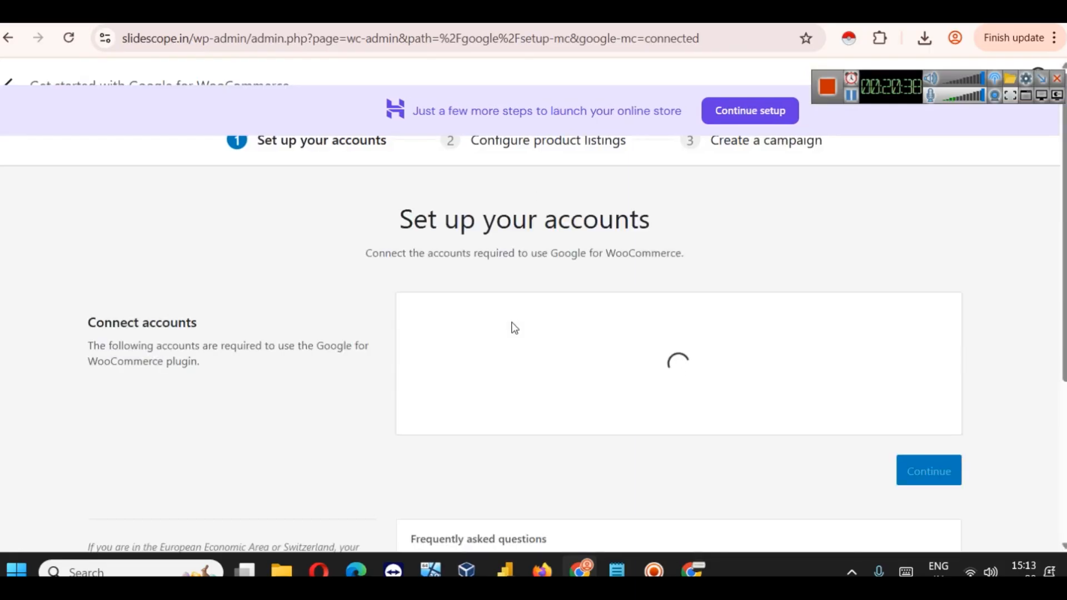
Step: From the Connect accounts card, open the invitation to claim the new Google Ads account
scroll(707, 328, "down", 3)
scroll(711, 330, "up", 1)
scroll(708, 326, "up", 1)
scroll(705, 329, "down", 2)
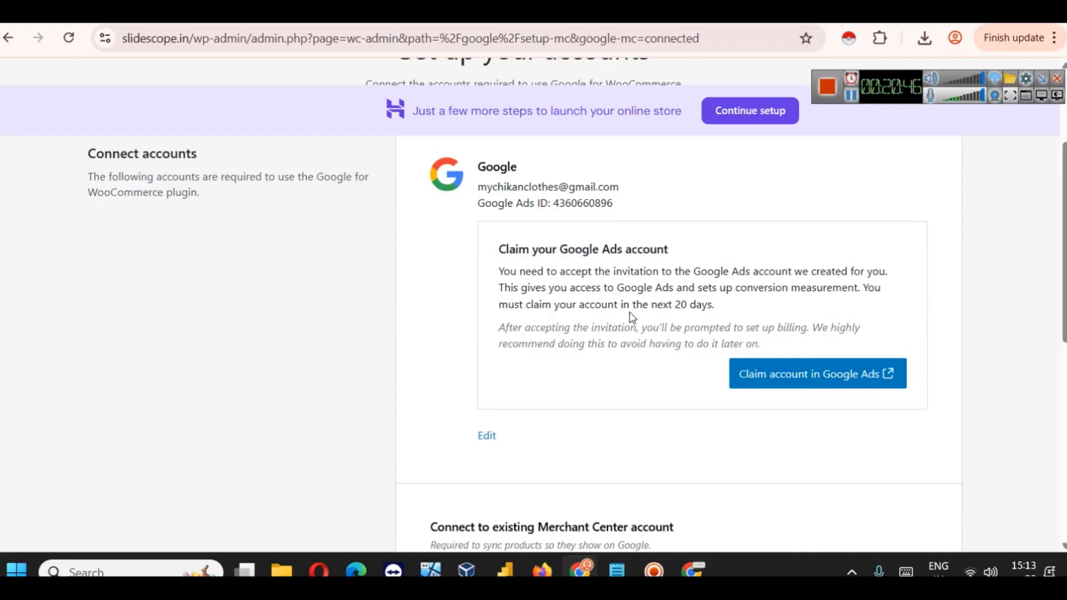
scroll(647, 351, "down", 5)
scroll(648, 339, "up", 5)
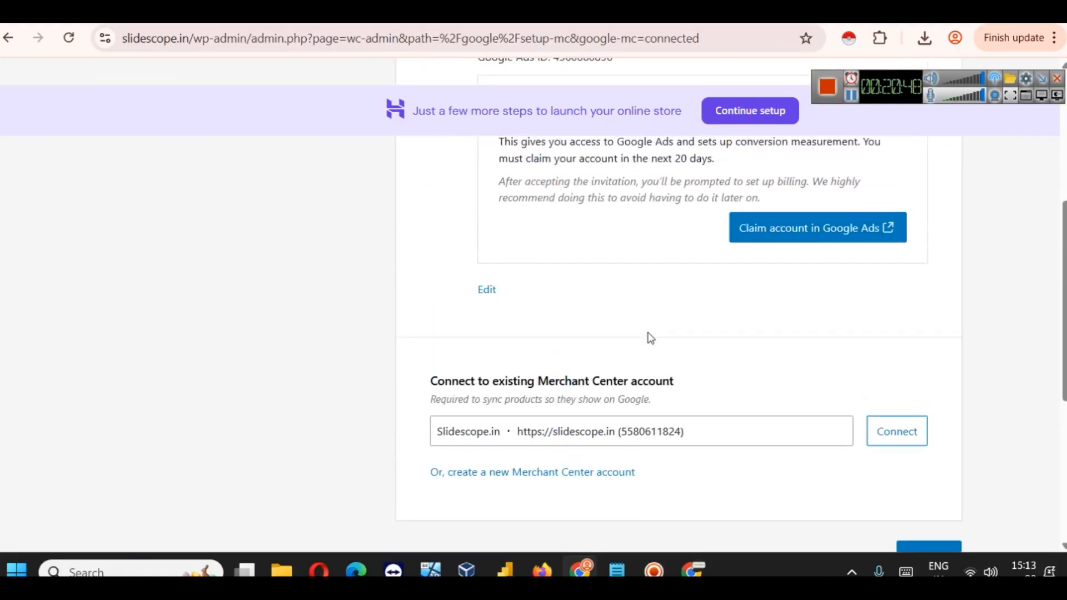
left_click(745, 383)
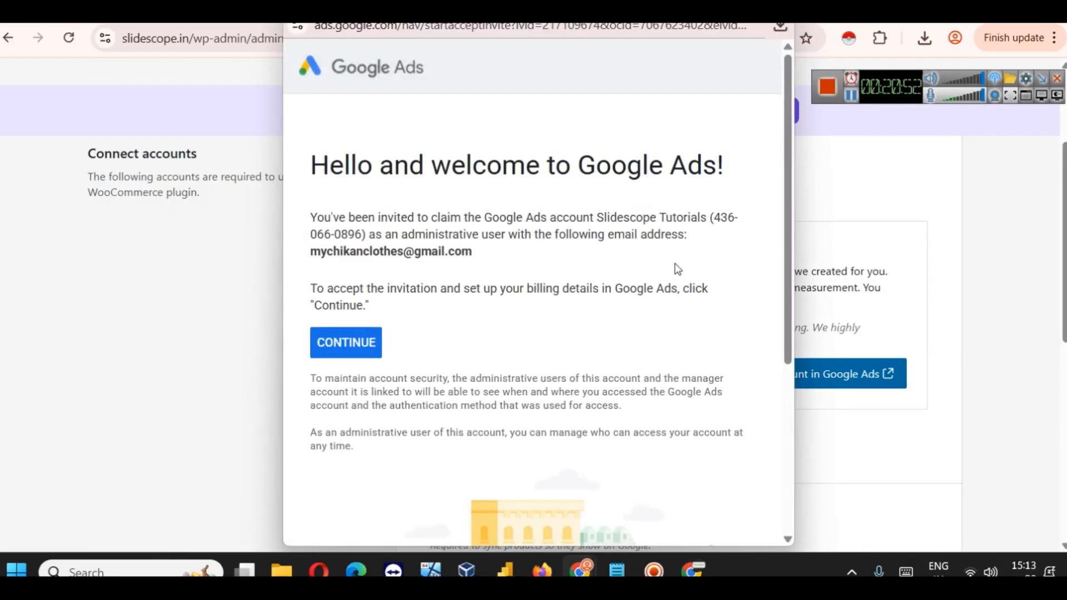
Step: Accept the Google Ads invitation and view the window maximized and zoomed out
scroll(545, 281, "down", 3)
scroll(543, 275, "up", 3)
left_click(330, 350)
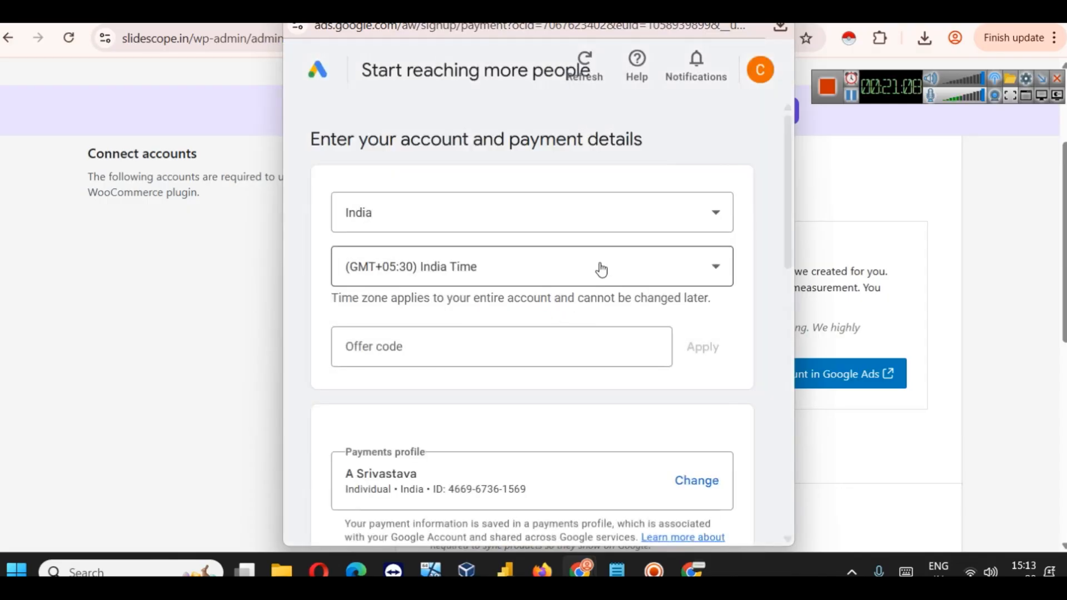
scroll(578, 321, "down", 12)
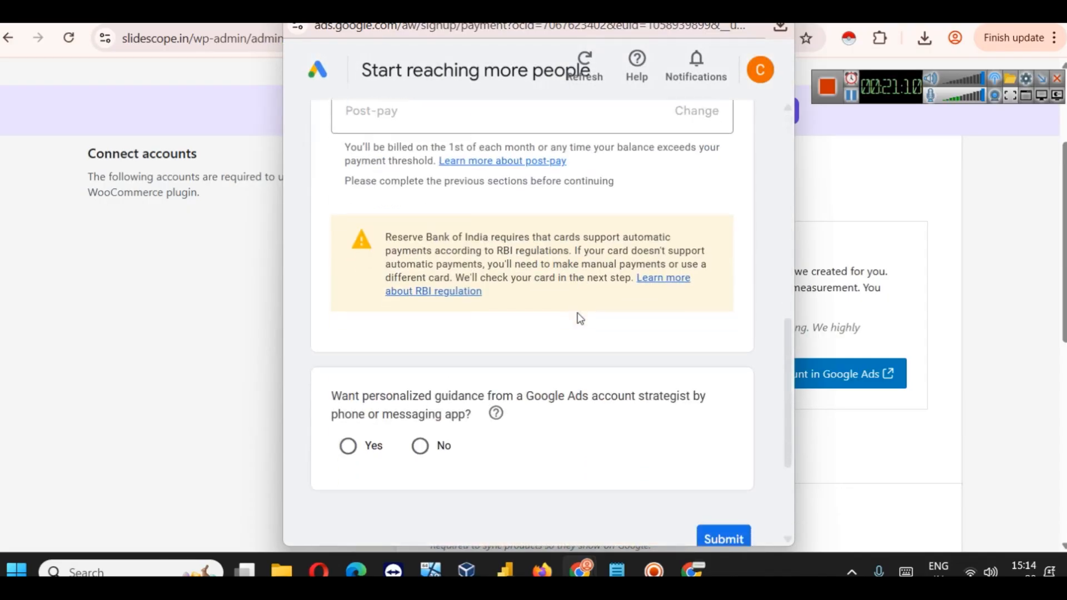
scroll(588, 326, "up", 5)
scroll(587, 321, "up", 4)
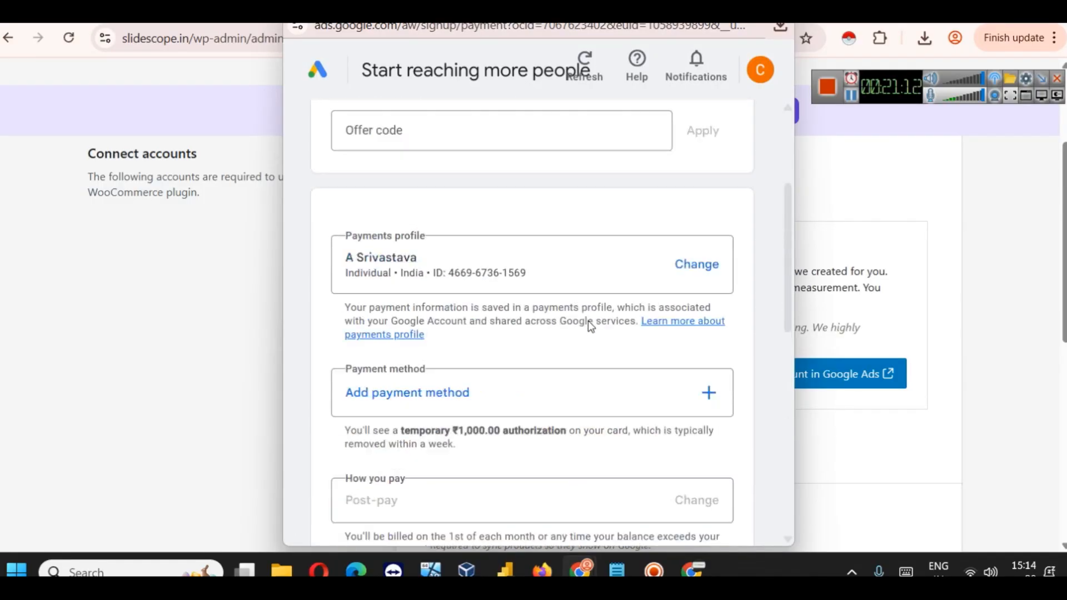
scroll(589, 320, "up", 4)
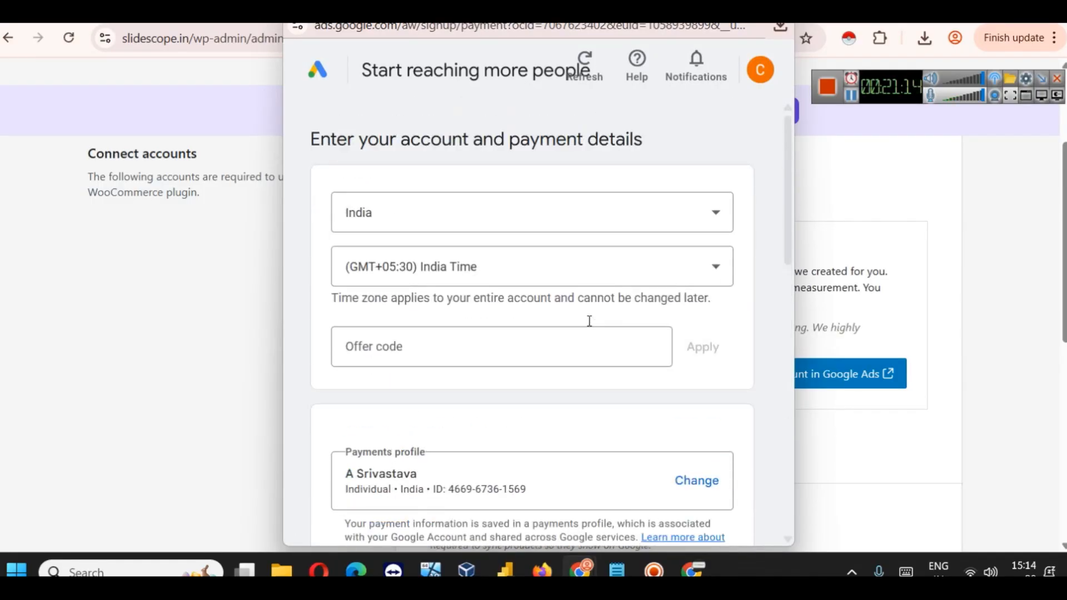
left_click(739, 7)
key("ctrl+minus")
key("ctrl+minus")
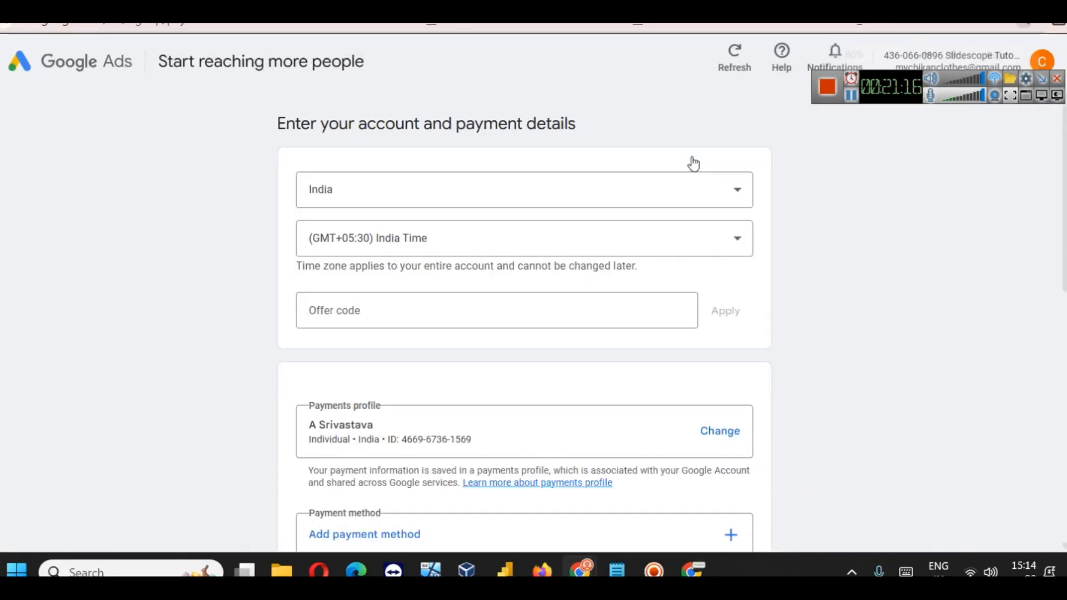
Step: Submit the Google Ads account and payment details form
scroll(643, 281, "down", 10)
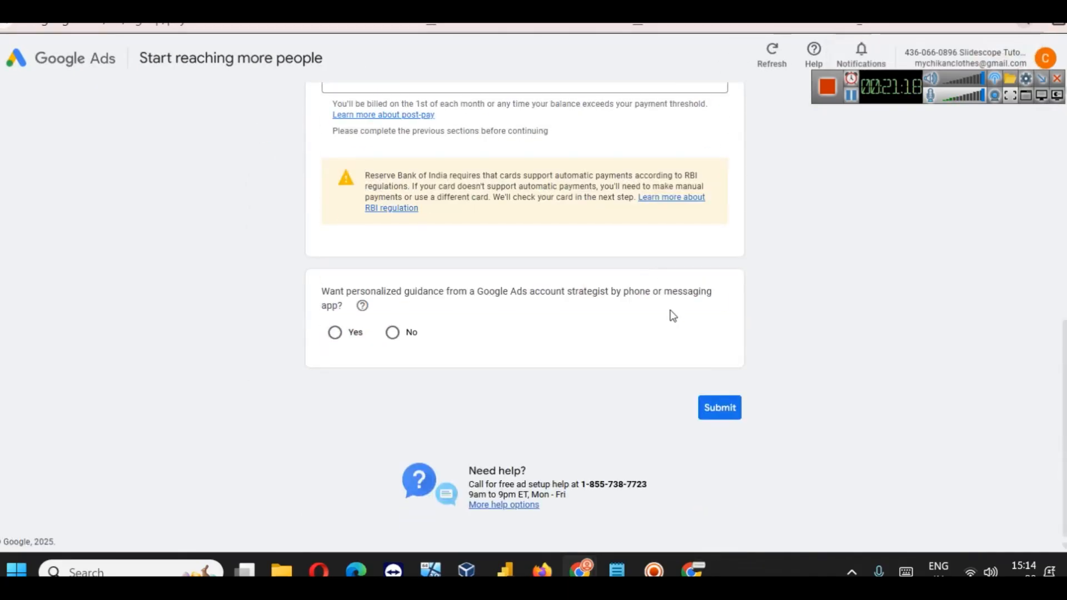
scroll(643, 349, "up", 10)
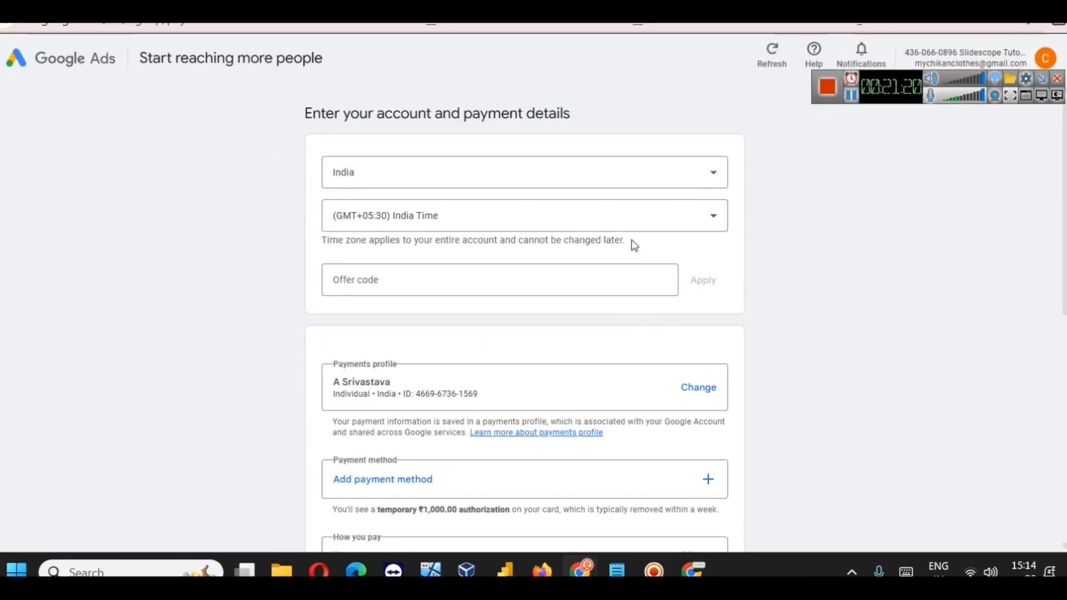
scroll(577, 380, "down", 3)
scroll(581, 380, "down", 6)
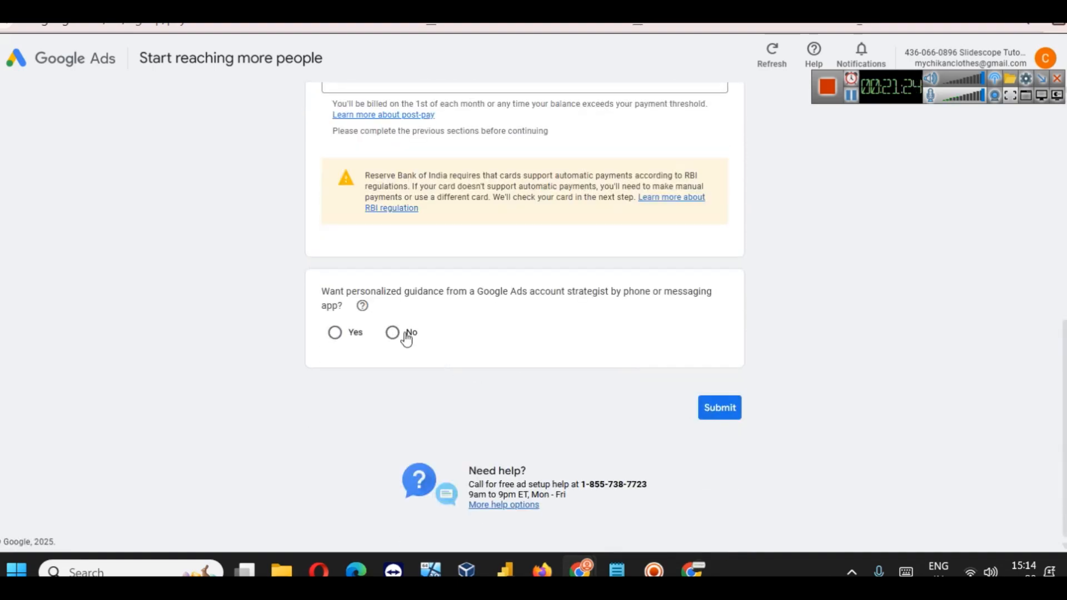
left_click(722, 410)
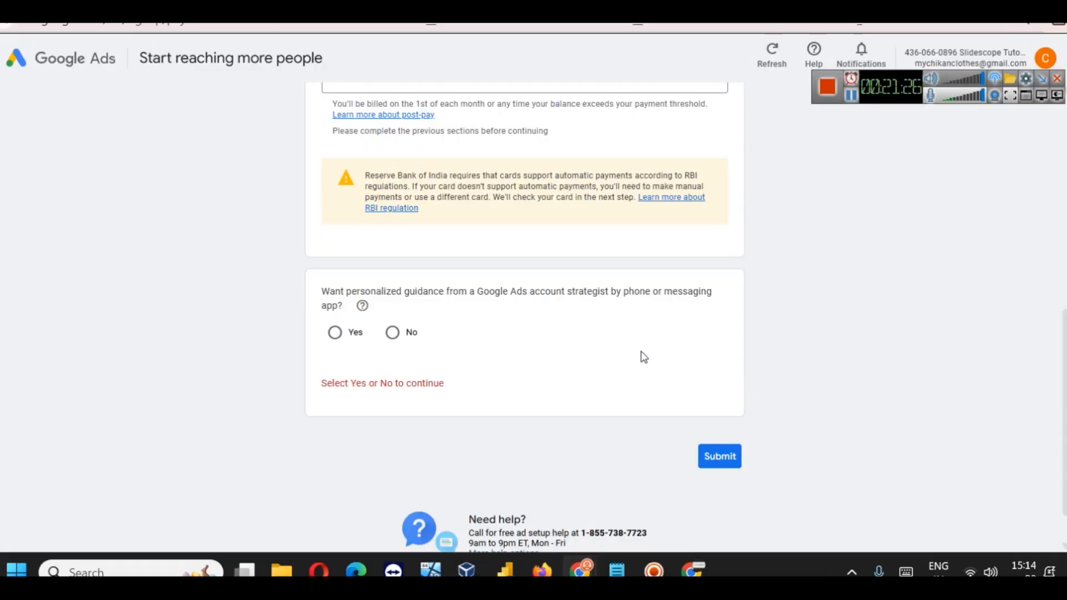
scroll(631, 348, "up", 3)
scroll(631, 347, "down", 3)
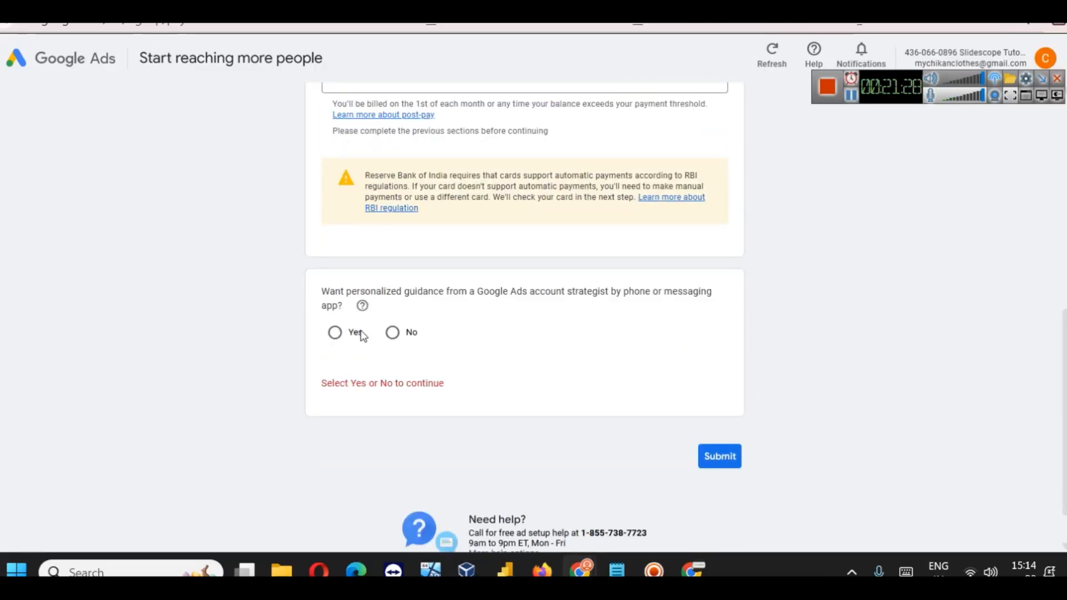
Step: Answer No to strategist guidance, resubmit the form, and close the Google Ads window
left_click(335, 340)
left_click(392, 332)
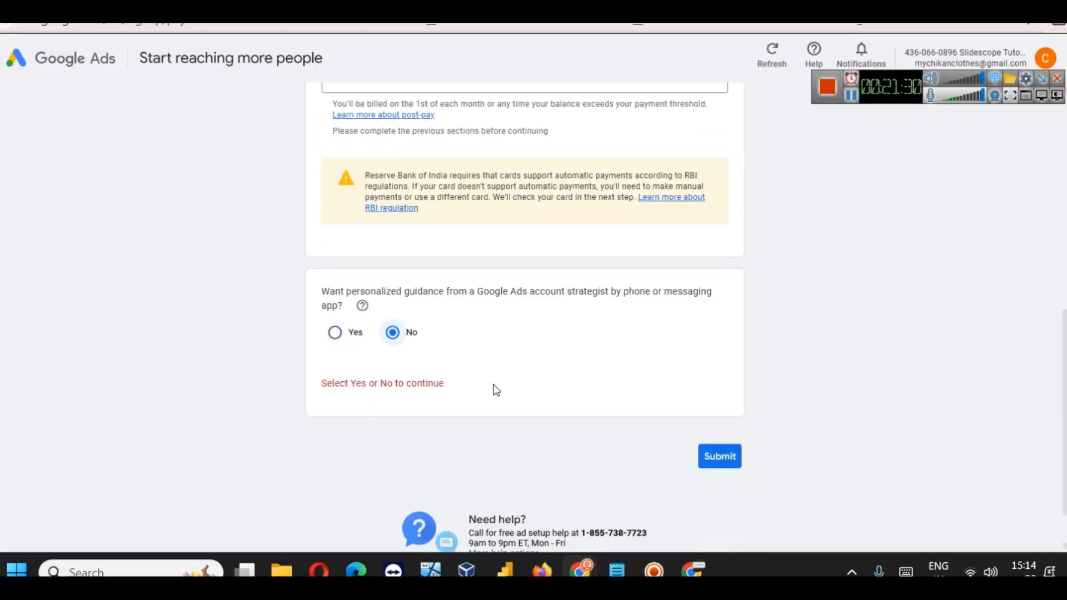
scroll(611, 411, "down", 1)
left_click(729, 410)
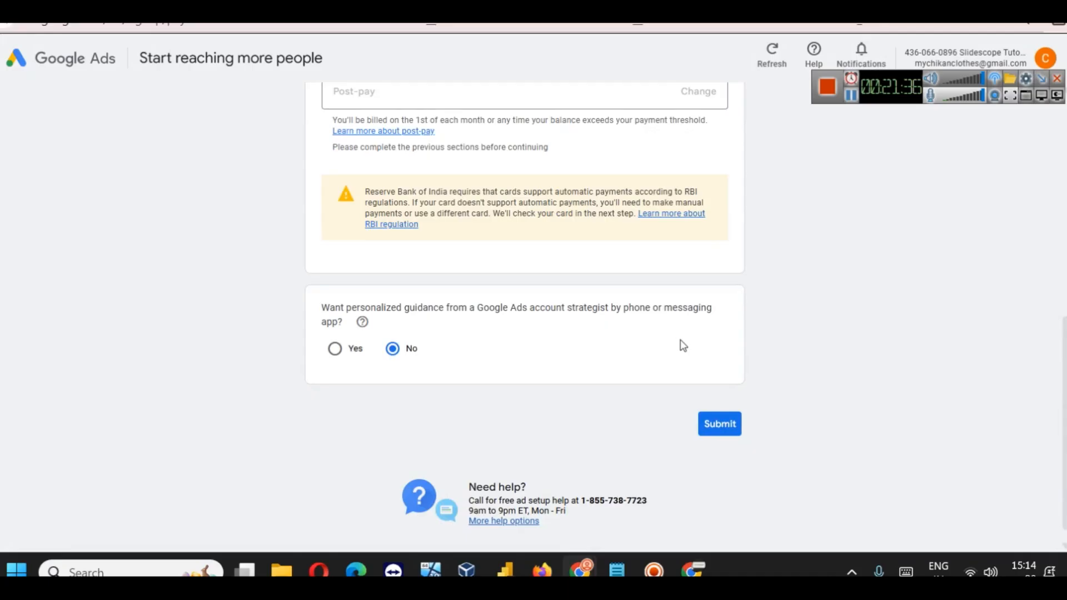
scroll(392, 422, "down", 2)
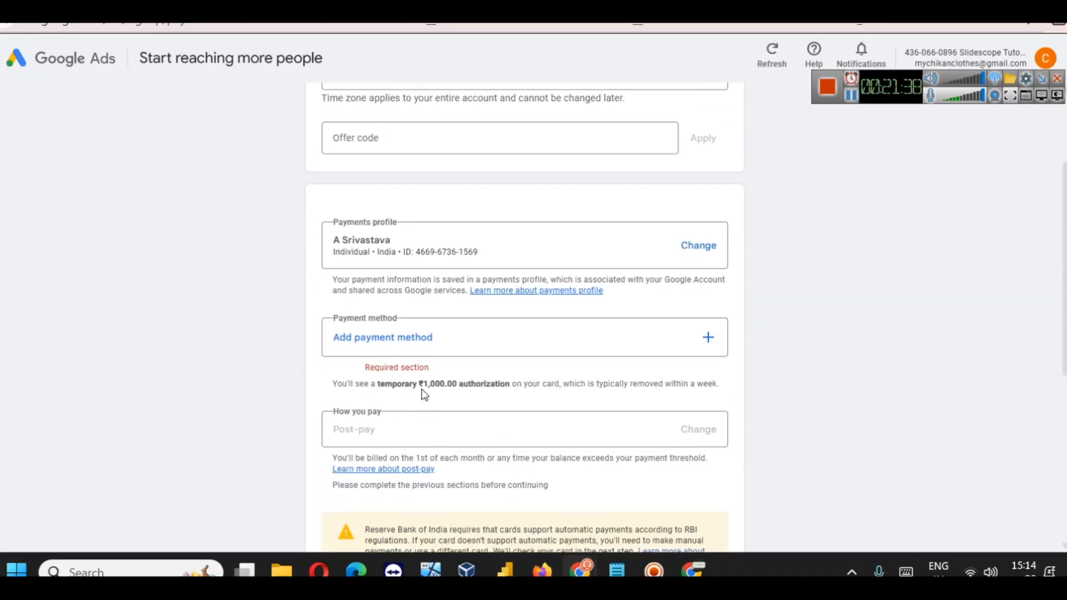
scroll(529, 333, "up", 3)
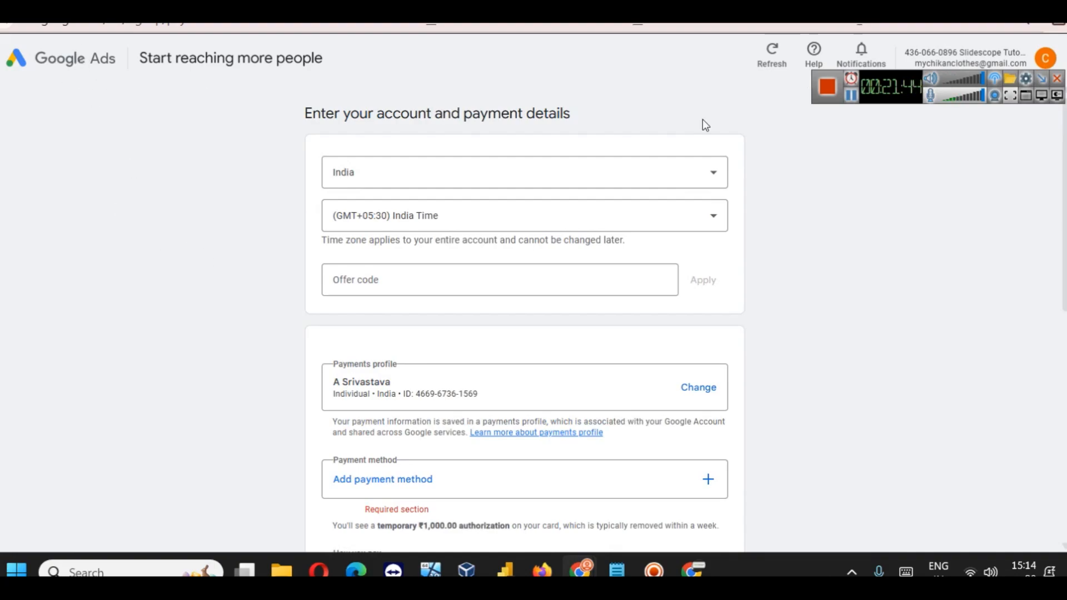
left_click(1052, 7)
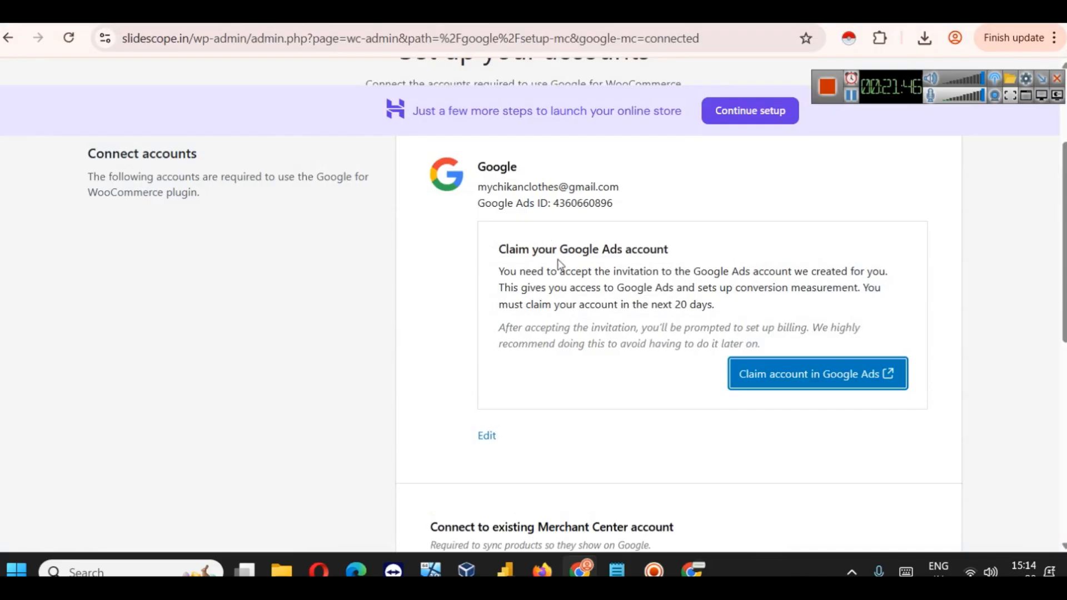
Step: Connect the existing Merchant Center account and recheck the flagged store address details
scroll(572, 271, "up", 1)
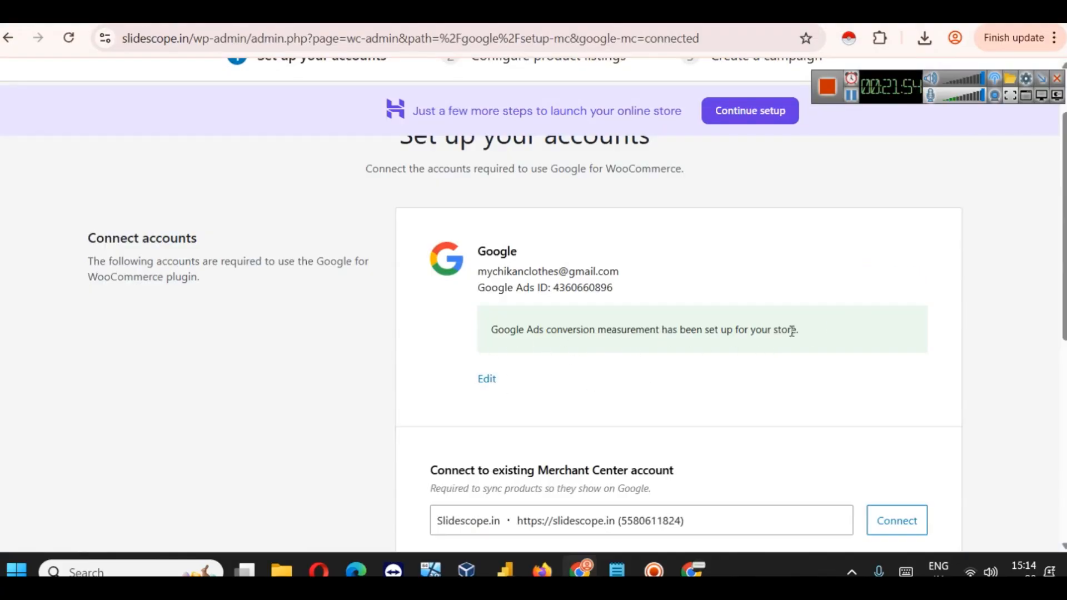
scroll(688, 276, "down", 5)
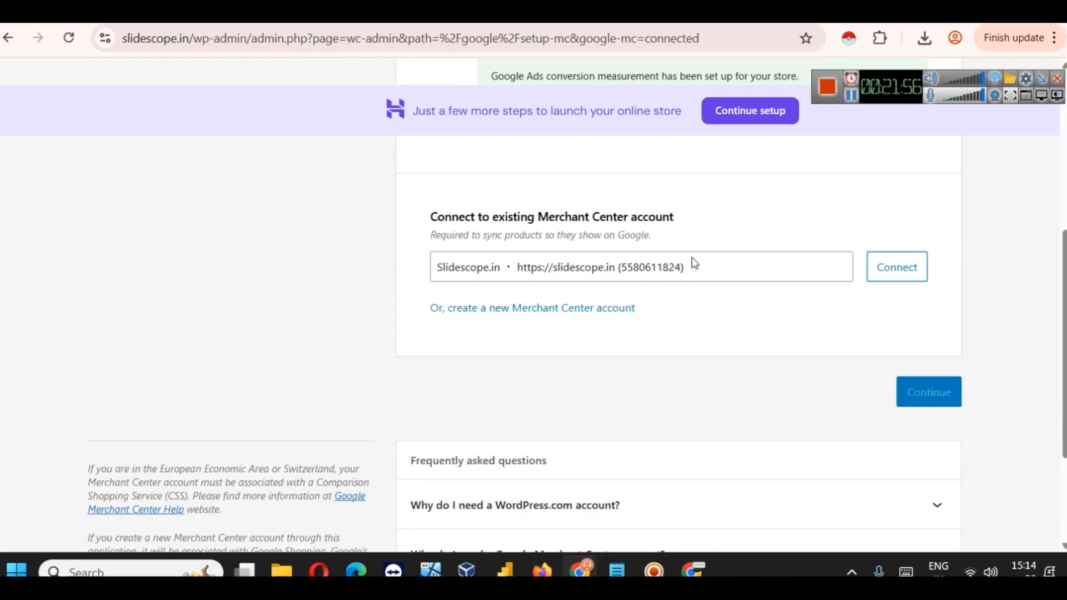
scroll(584, 229, "down", 3)
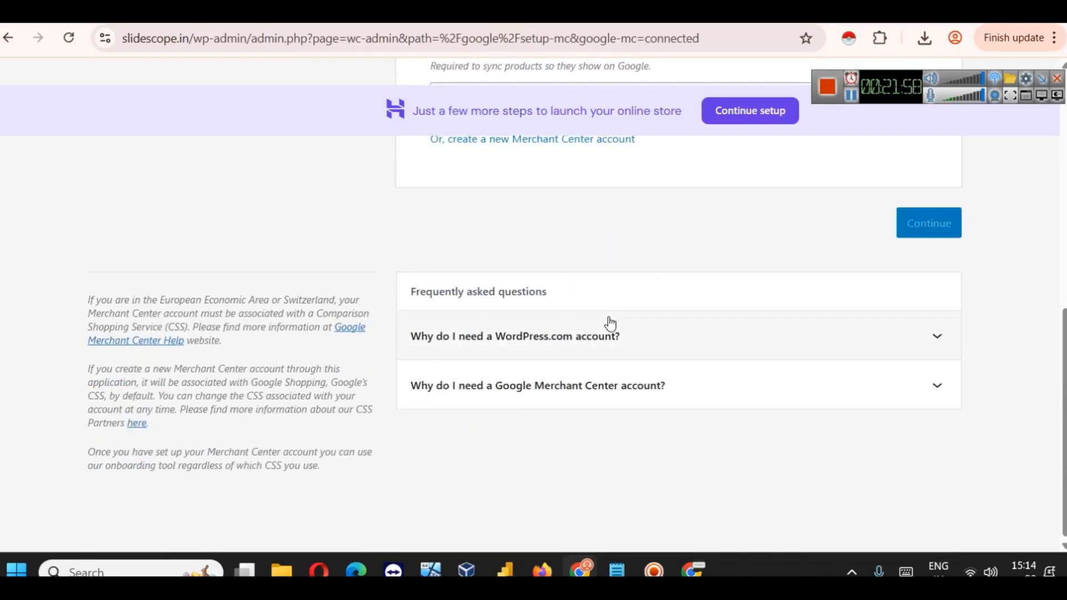
scroll(609, 320, "up", 5)
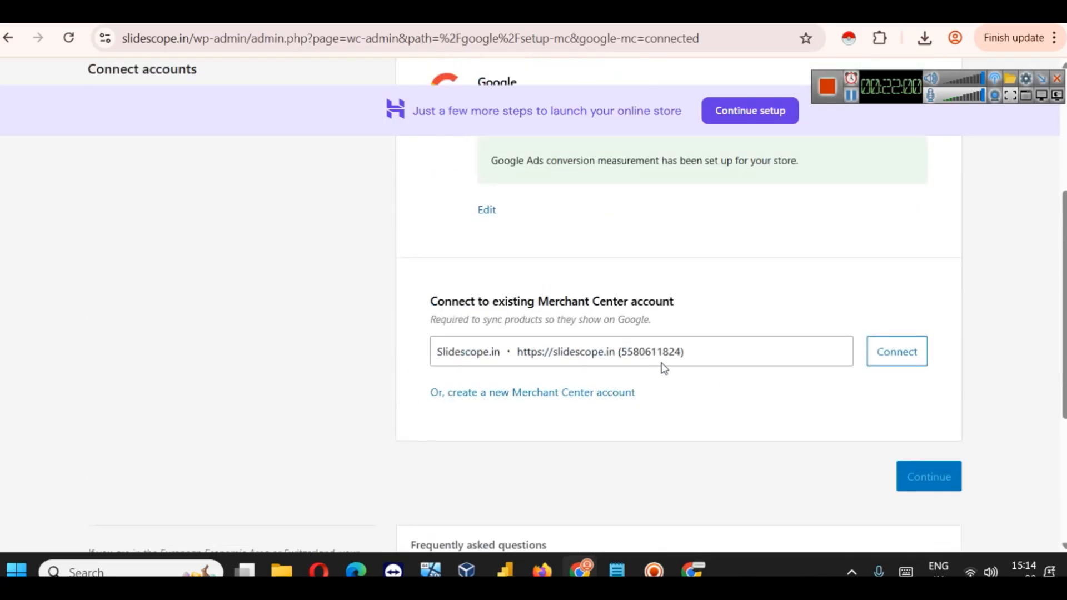
scroll(711, 357, "down", 1)
scroll(721, 356, "down", 3)
scroll(676, 305, "up", 8)
scroll(681, 305, "down", 5)
scroll(681, 305, "down", 4)
scroll(681, 305, "up", 6)
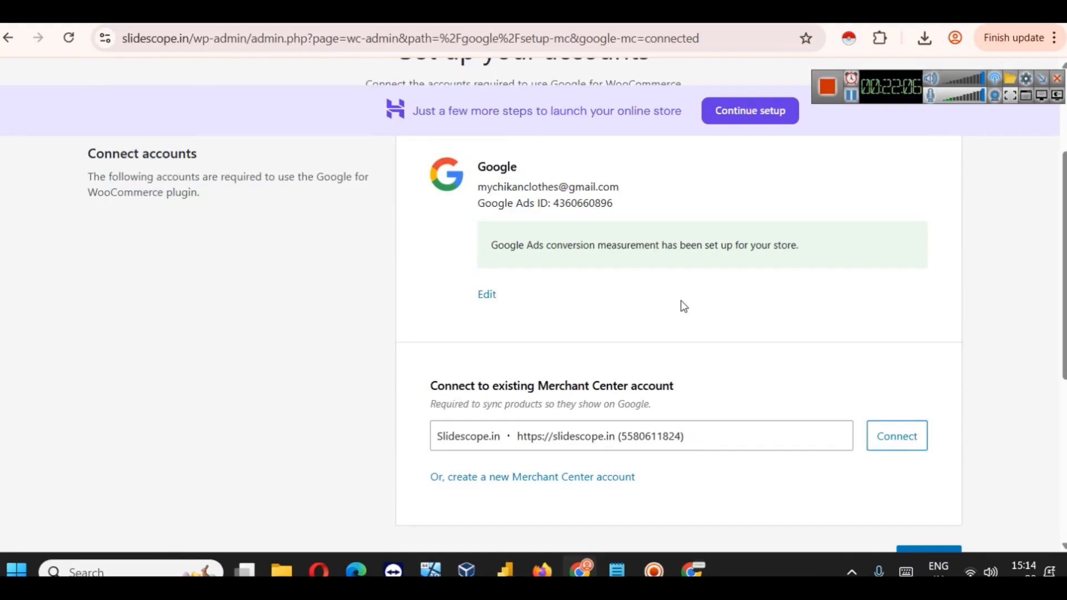
left_click(891, 442)
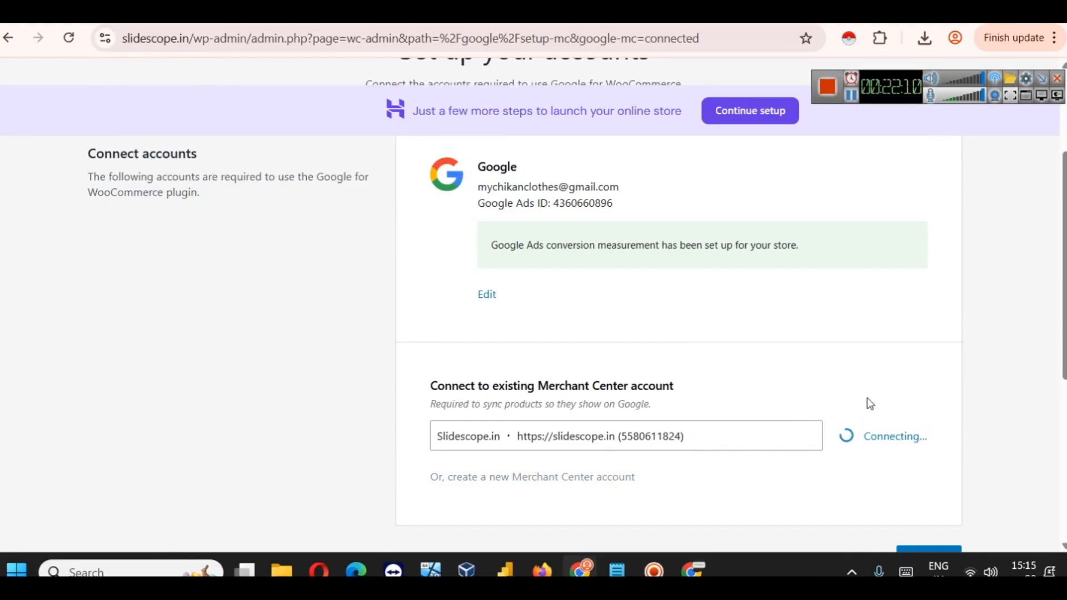
scroll(879, 377, "down", 1)
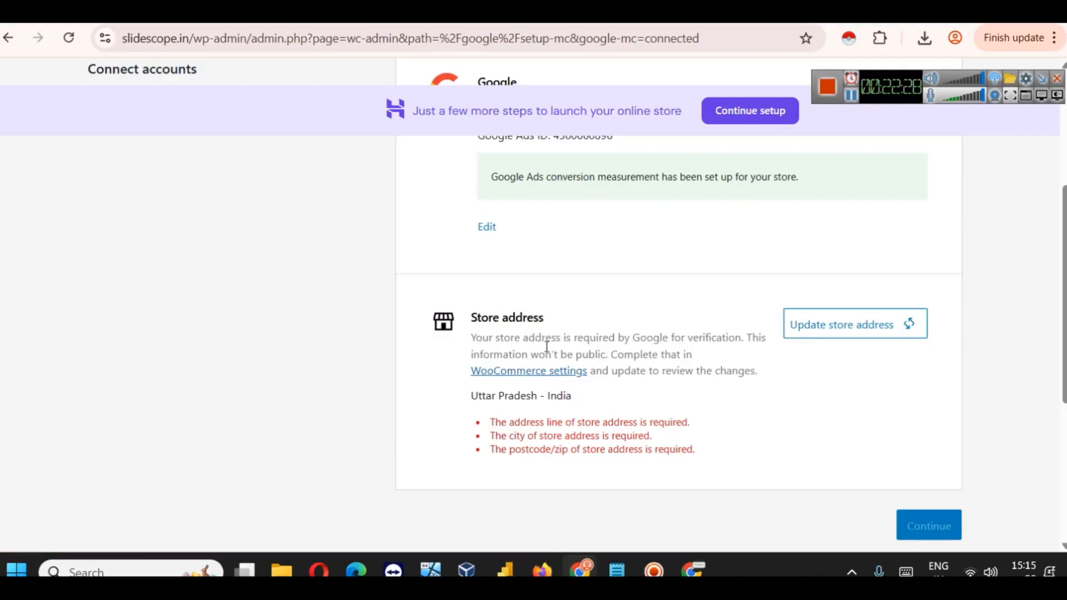
left_click(822, 324)
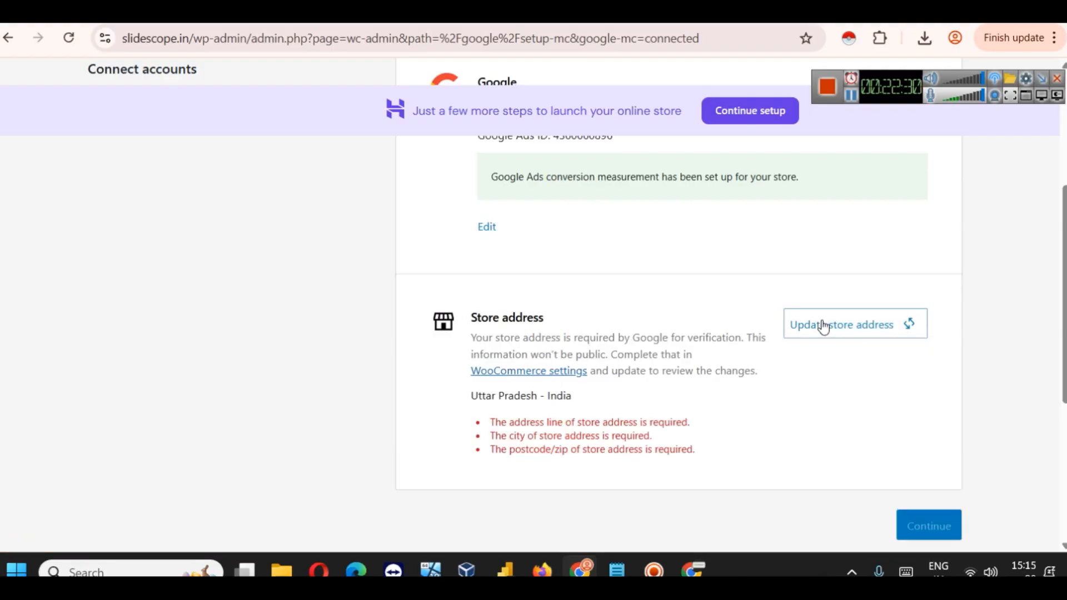
Step: Review the empty Store Address fields in WooCommerce General settings
left_click(567, 373)
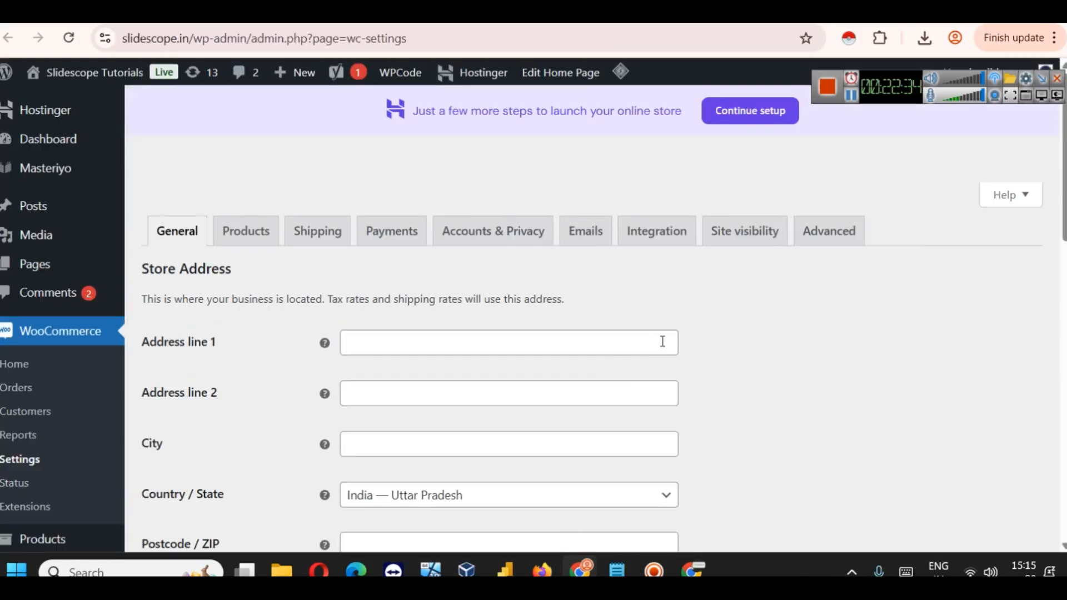
scroll(663, 341, "down", 3)
scroll(661, 340, "down", 10)
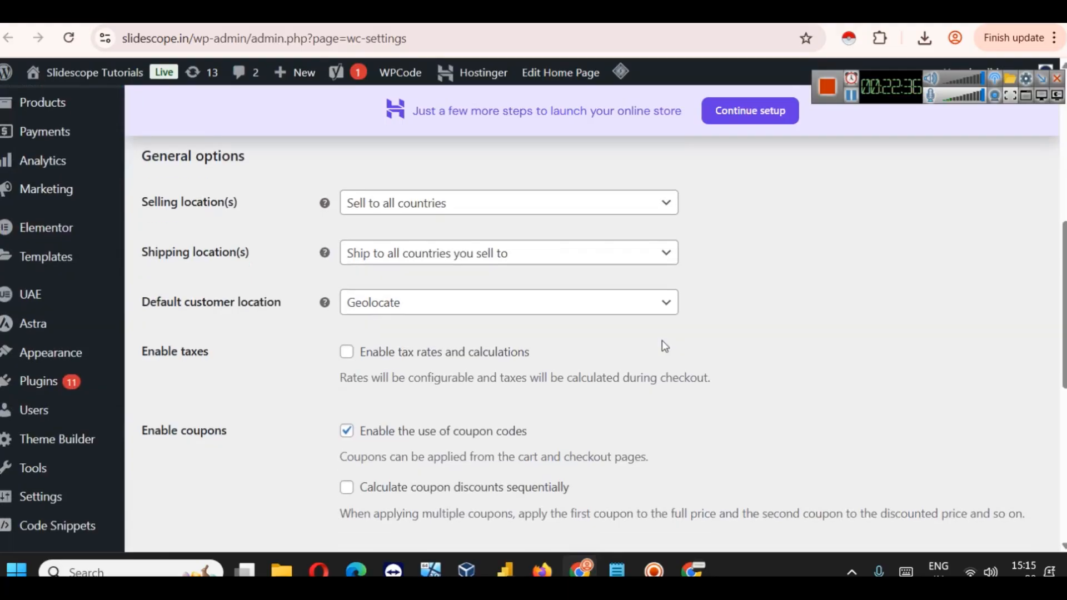
scroll(663, 343, "up", 10)
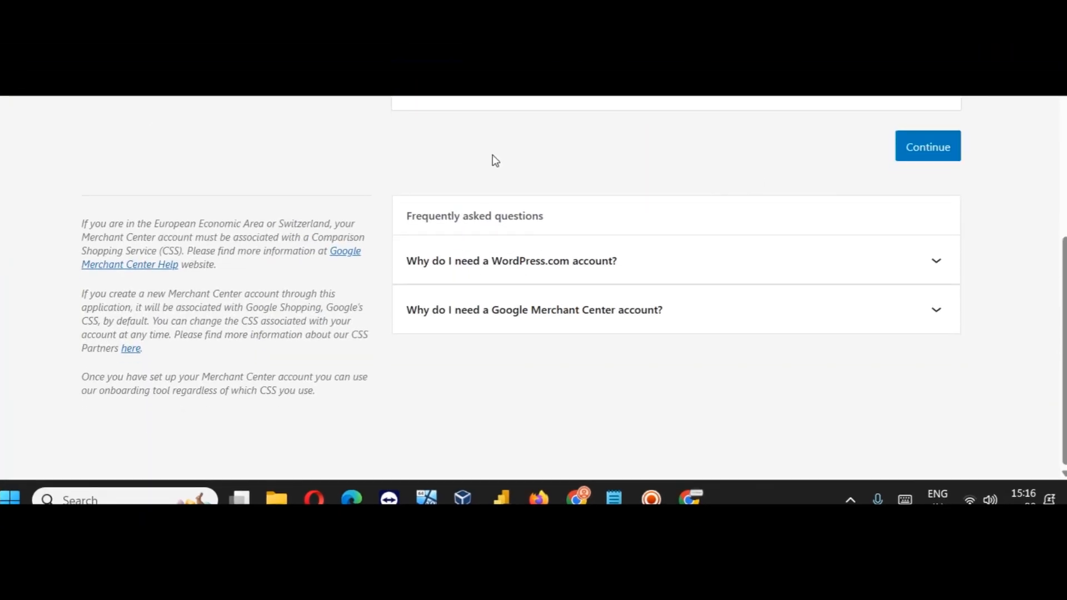
Step: Target all countries and set a flat shipping rate of 0 for free shipping
left_click(944, 162)
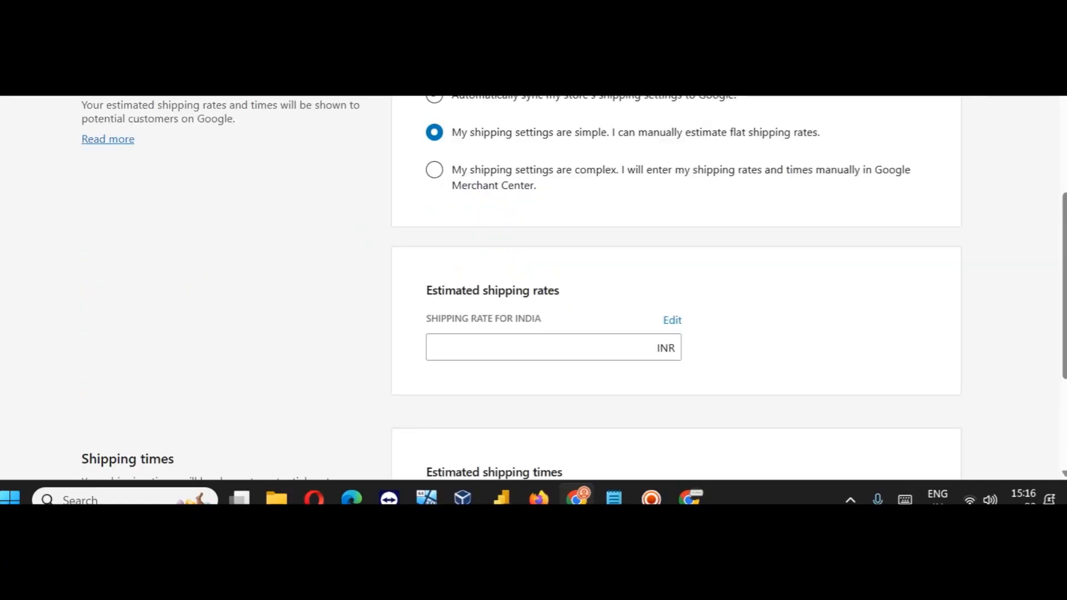
scroll(534, 273, "up", 2)
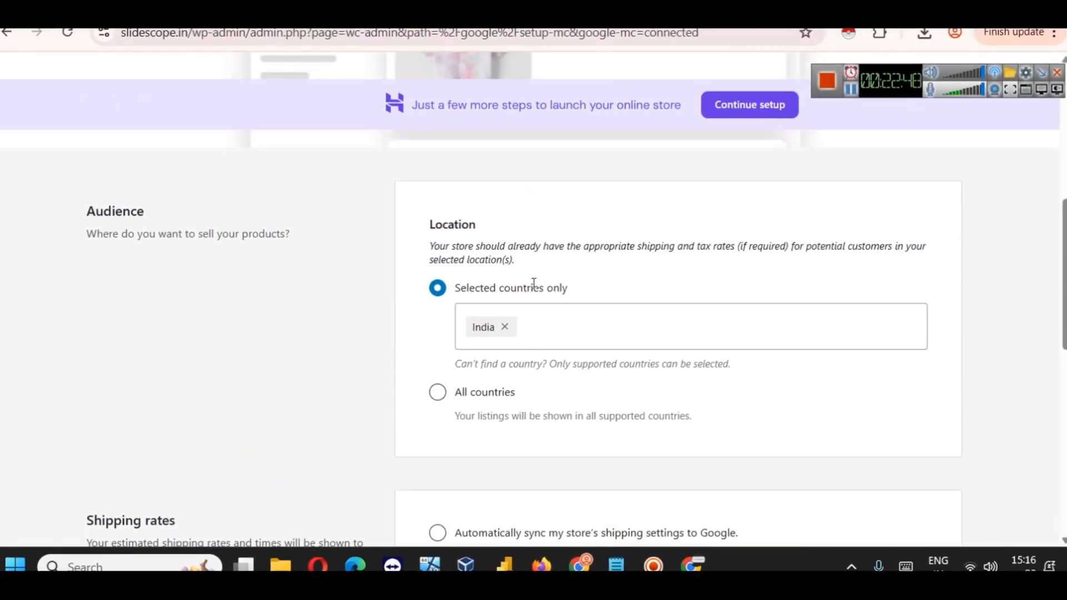
left_click(437, 392)
scroll(514, 333, "down", 3)
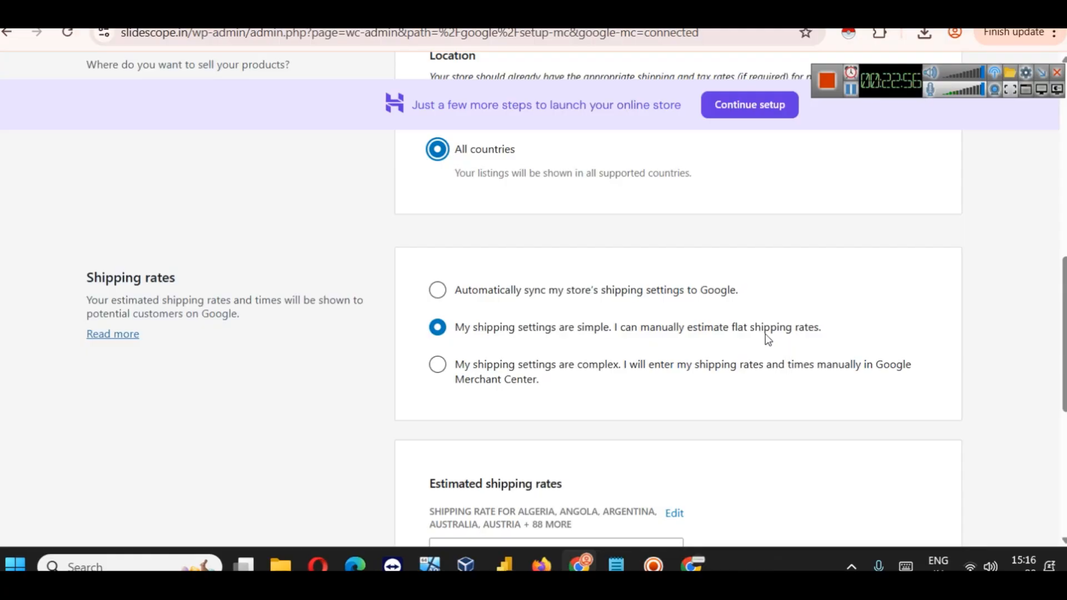
scroll(767, 328, "down", 4)
scroll(766, 328, "up", 2)
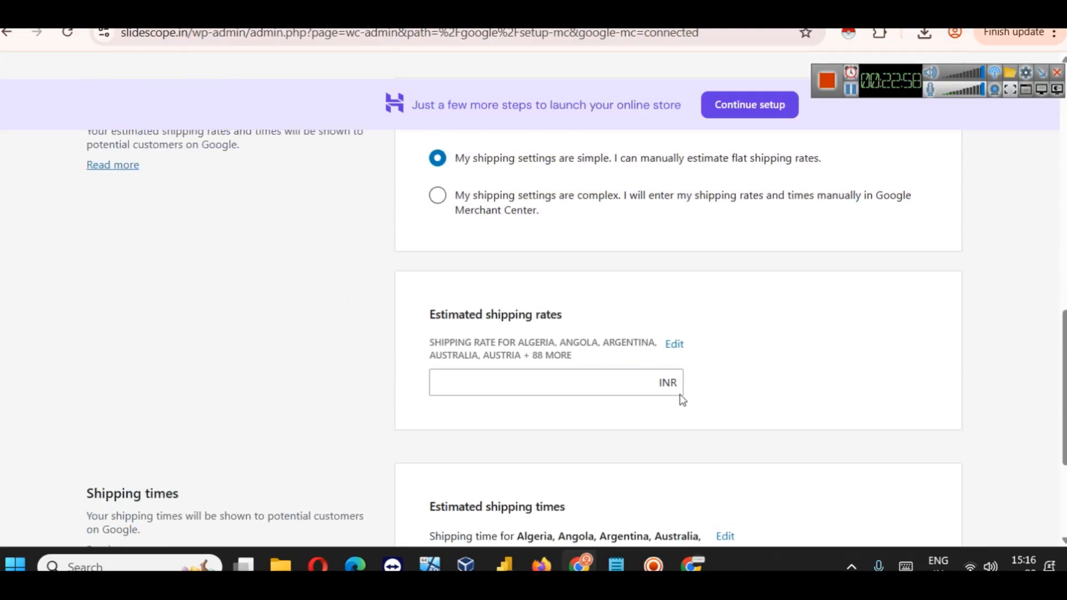
left_click(655, 390)
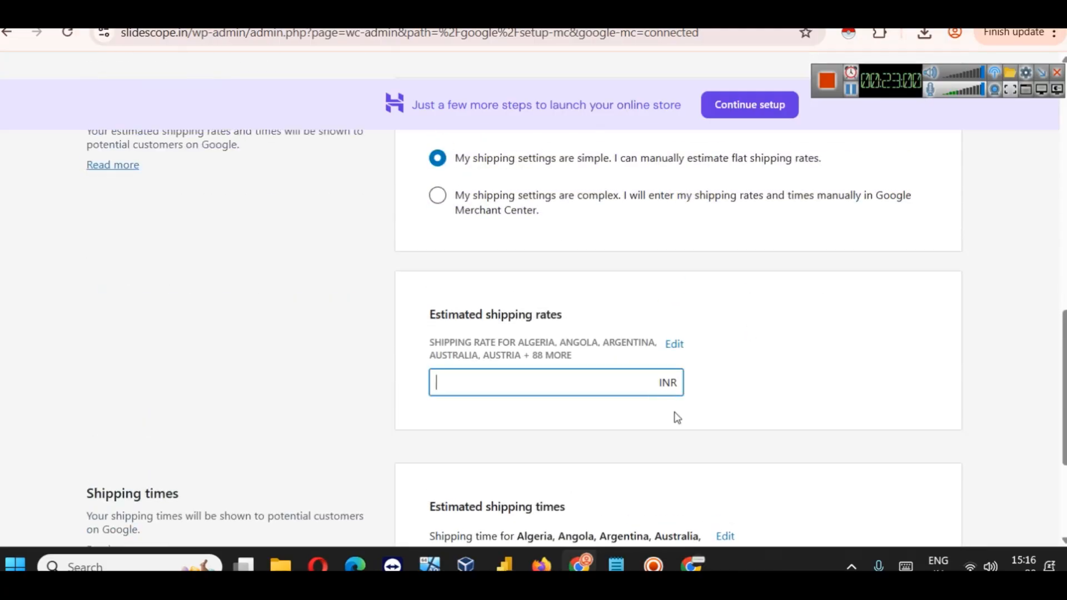
left_click(815, 387)
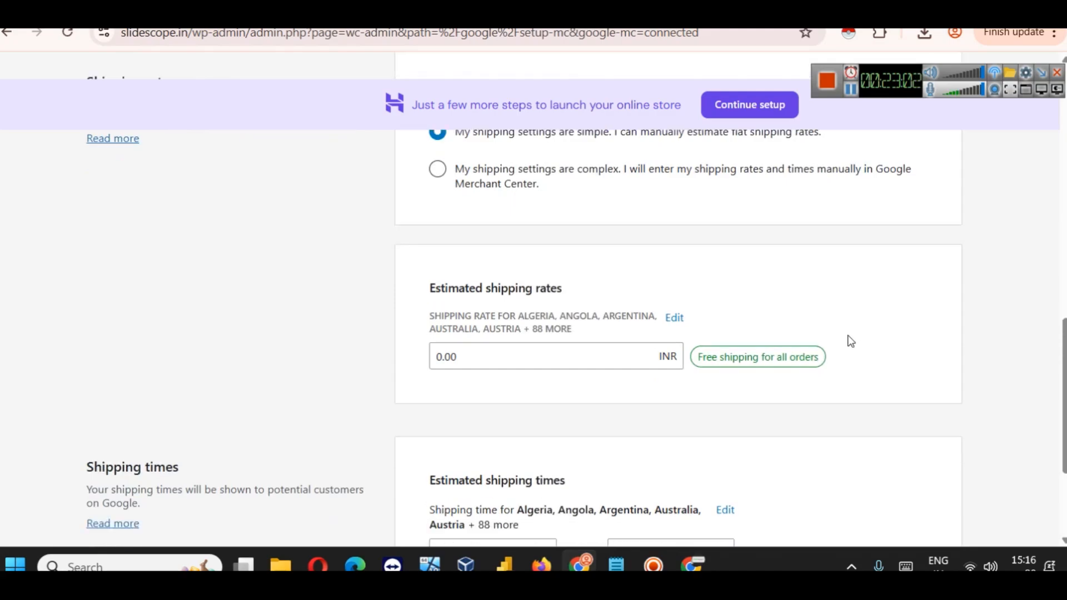
scroll(850, 341, "down", 3)
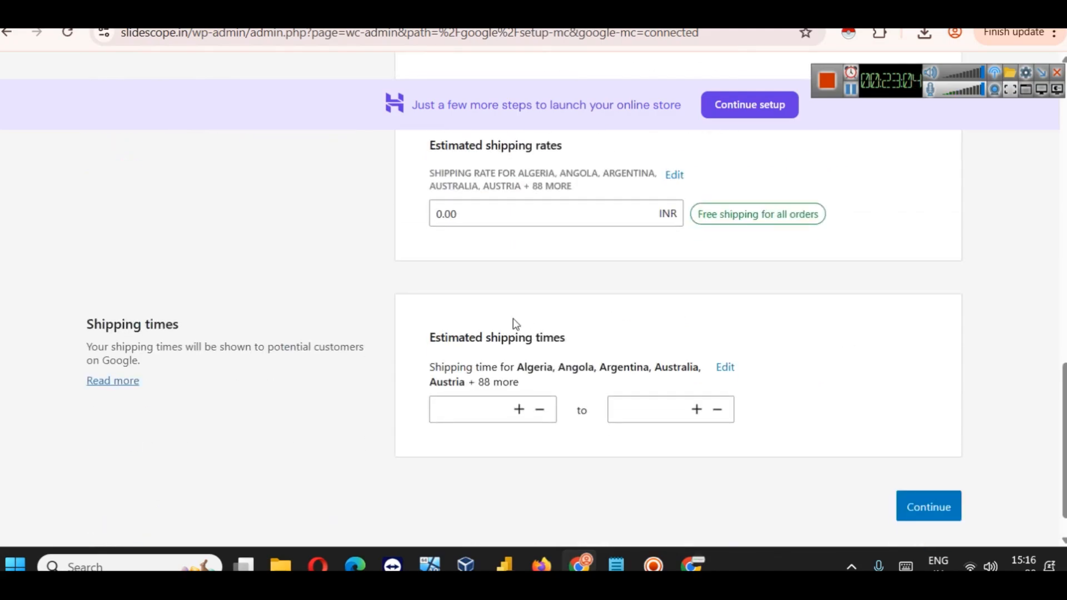
Step: Set shipping times from 0 to 7 days and continue to campaign creation
left_click(942, 508)
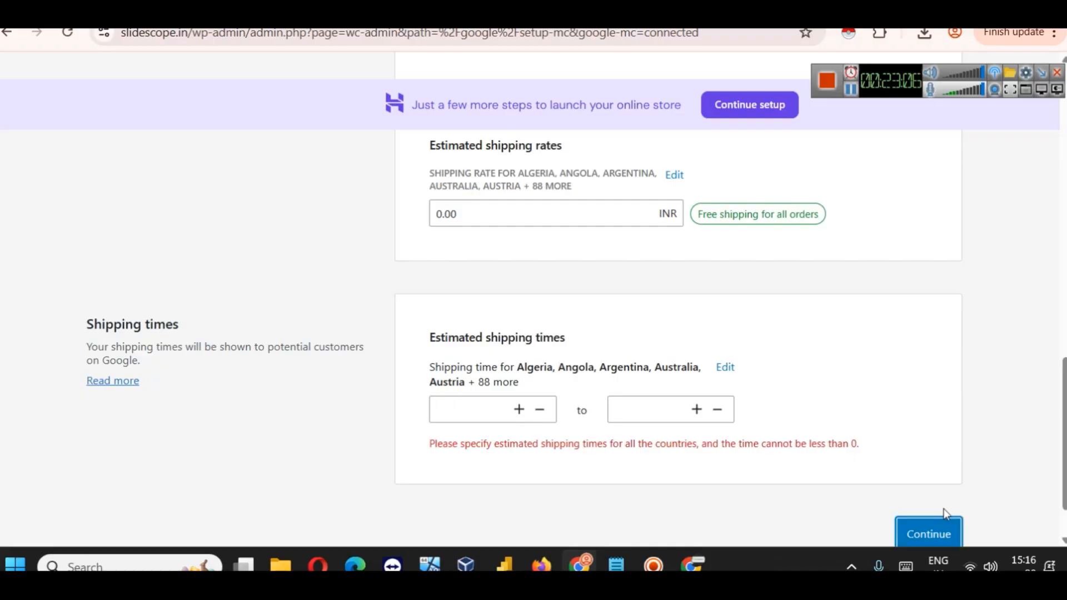
left_click(494, 415)
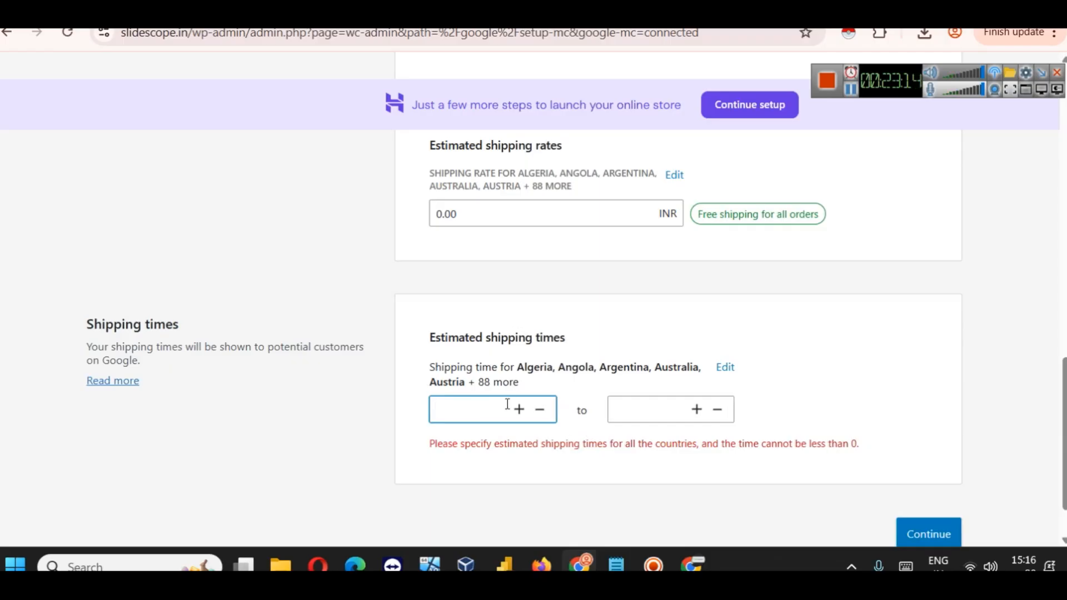
type("0")
left_click(655, 417)
type("7")
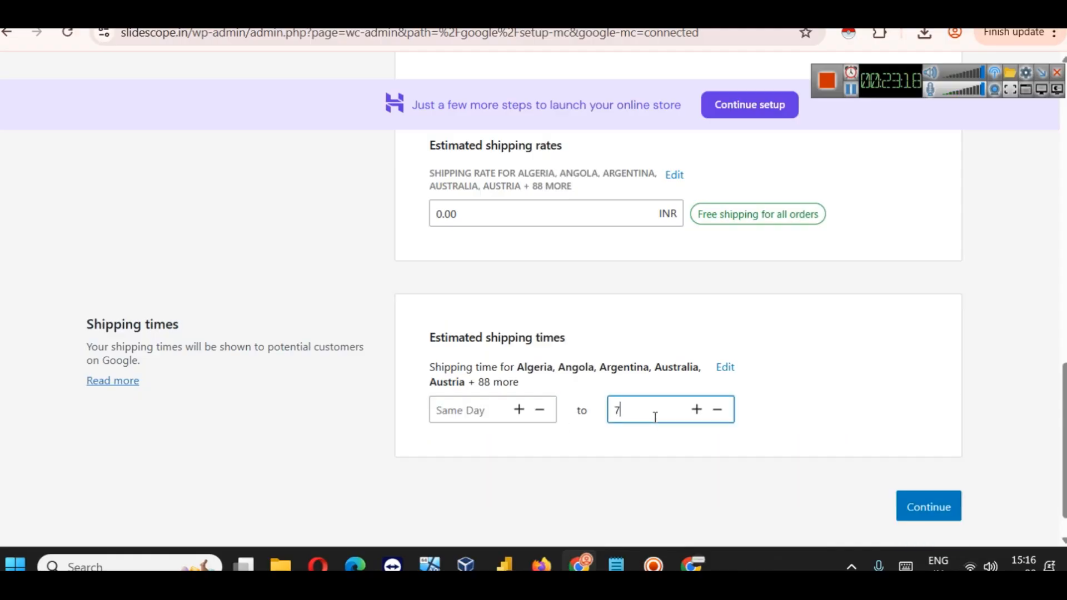
left_click(816, 431)
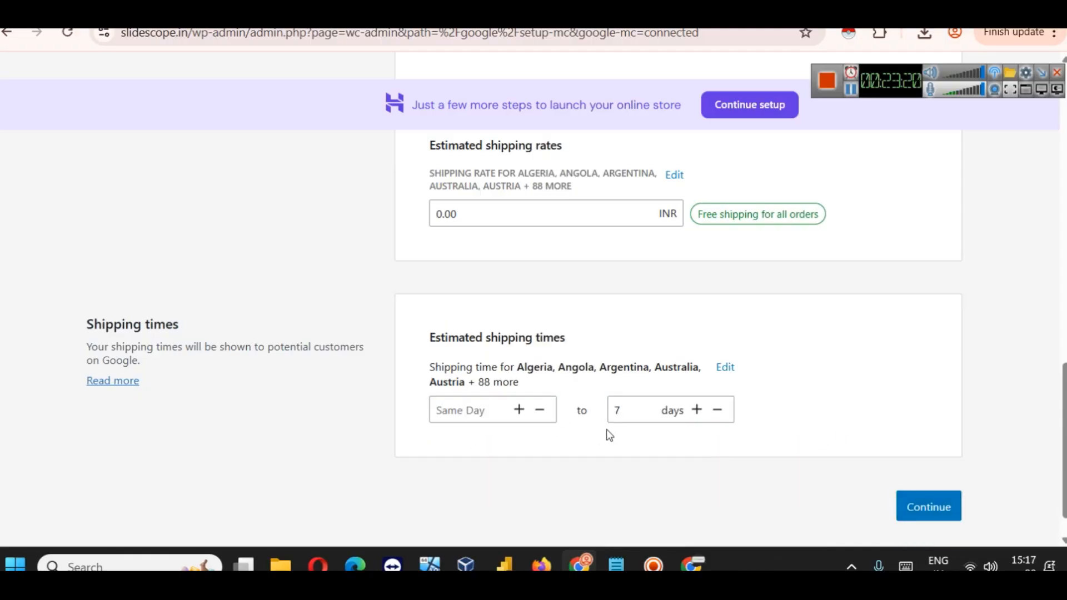
left_click(503, 410)
left_click(919, 504)
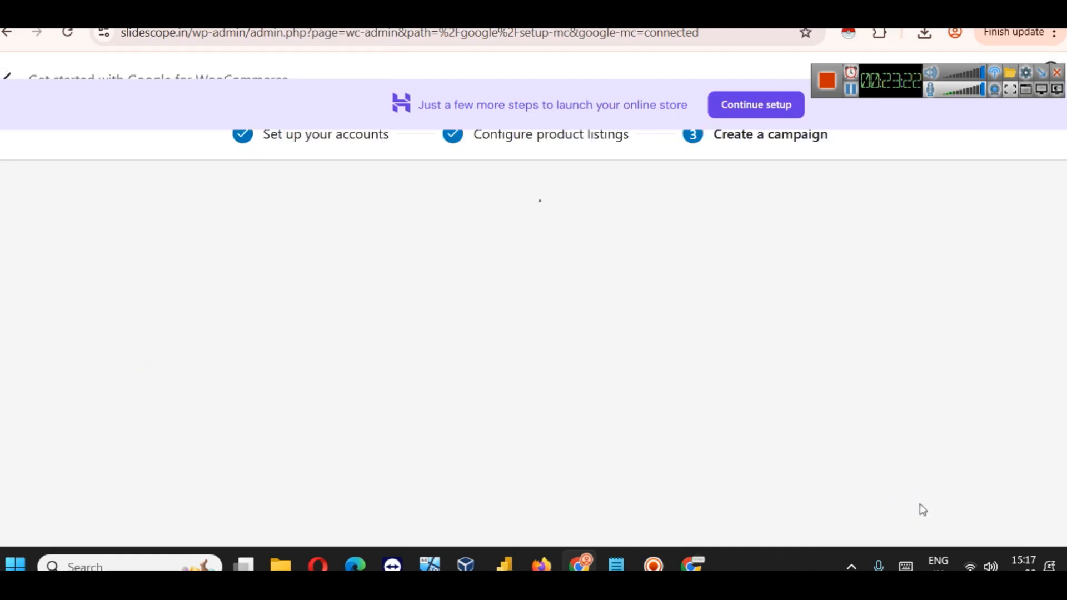
scroll(608, 267, "down", 5)
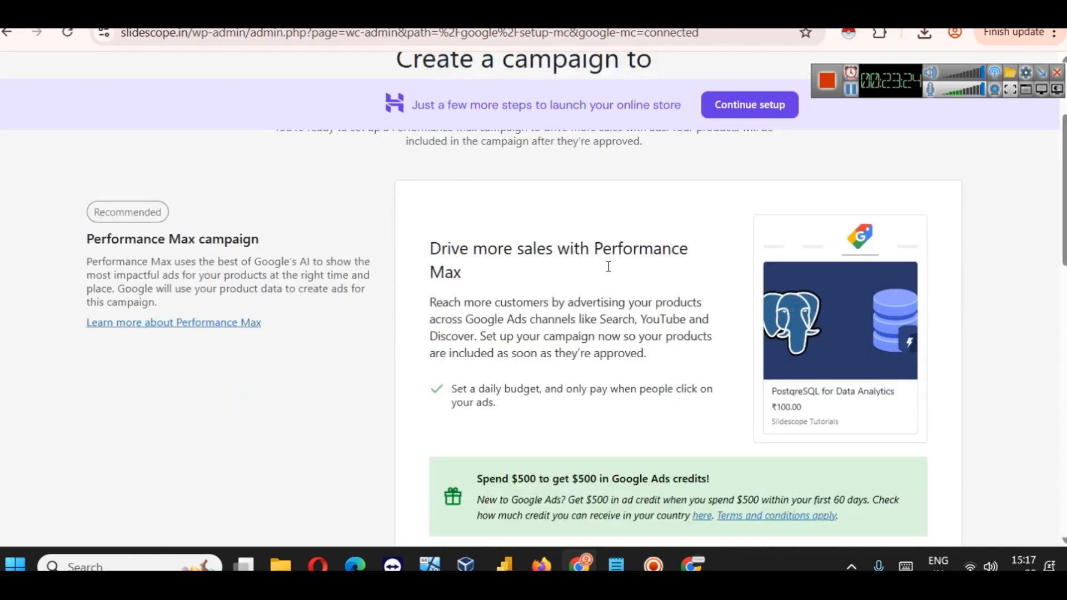
scroll(632, 273, "up", 5)
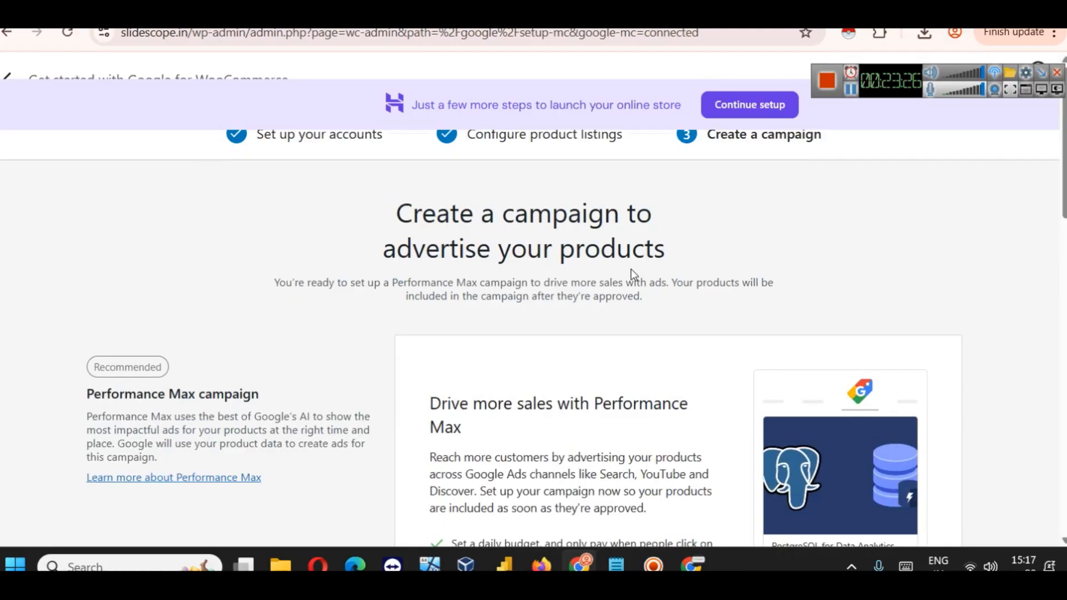
scroll(631, 268, "down", 12)
scroll(633, 274, "up", 5)
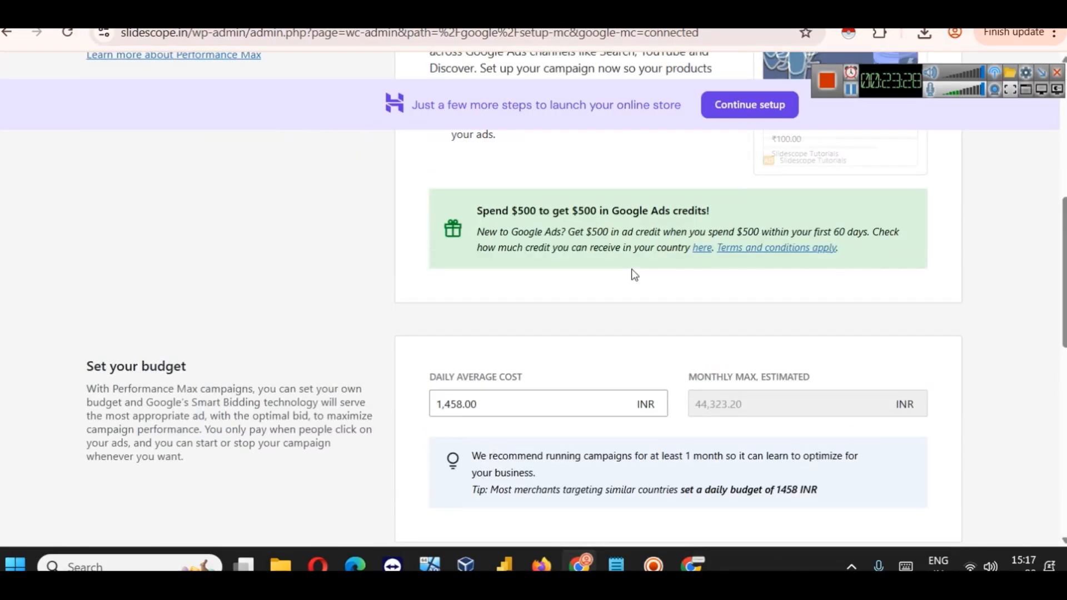
scroll(634, 274, "up", 8)
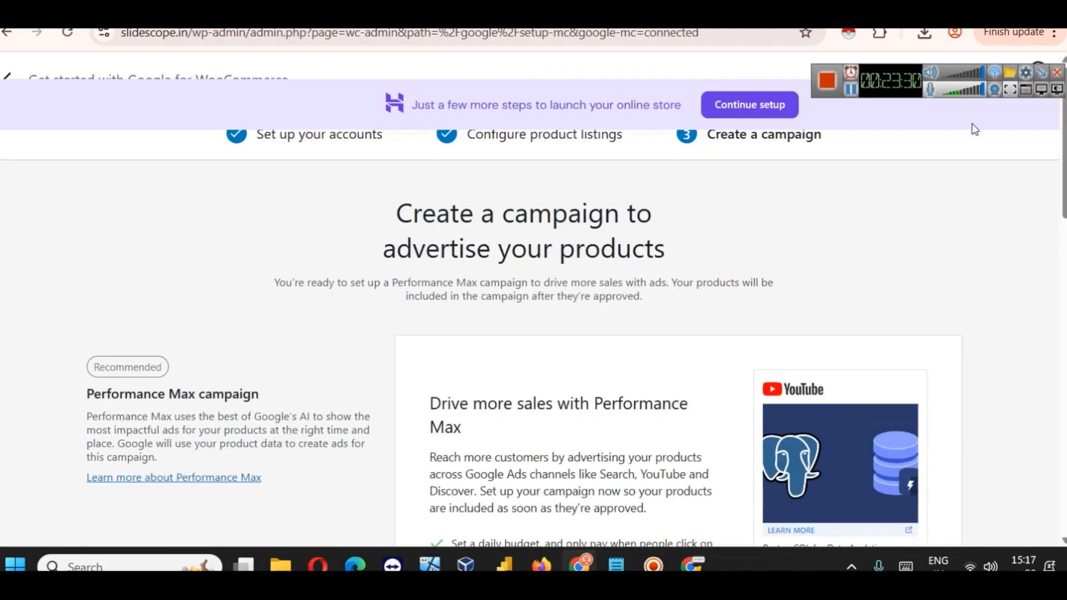
left_click_drag(885, 93, 887, 46)
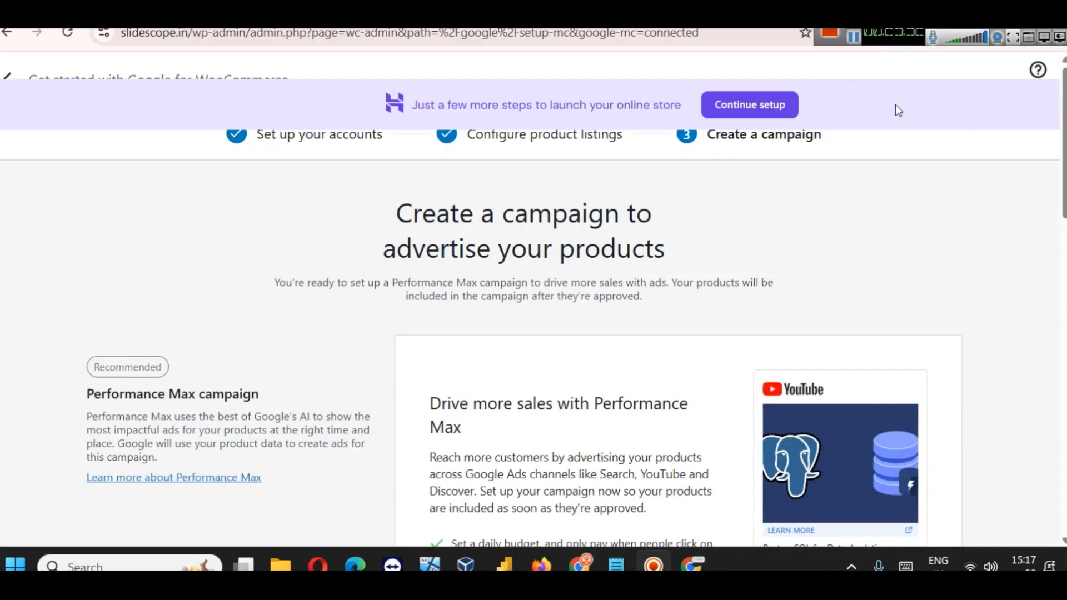
scroll(712, 256, "down", 3)
scroll(717, 251, "down", 2)
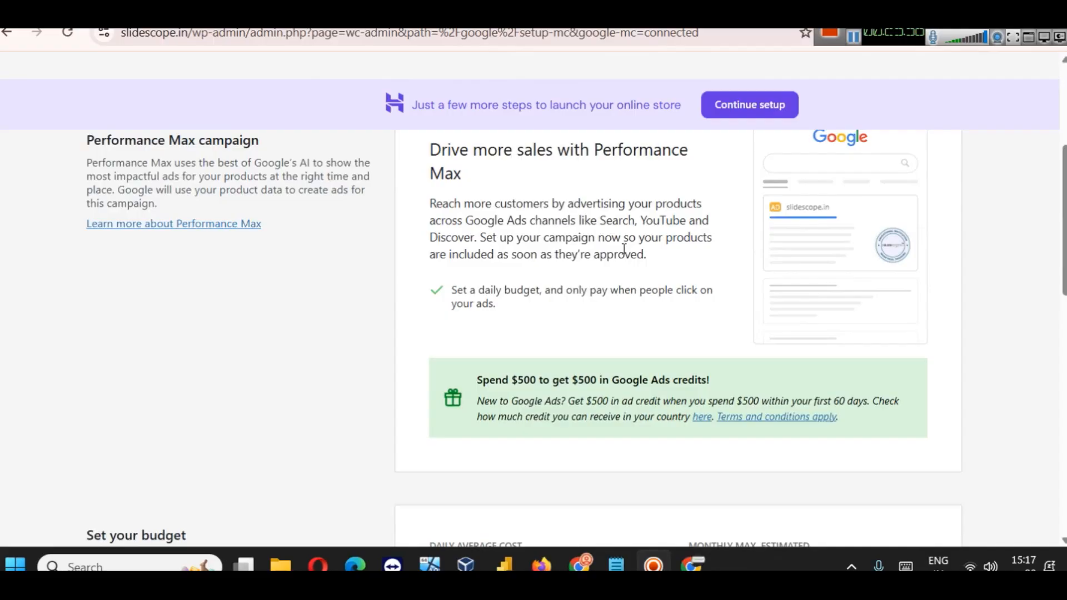
scroll(662, 266, "up", 3)
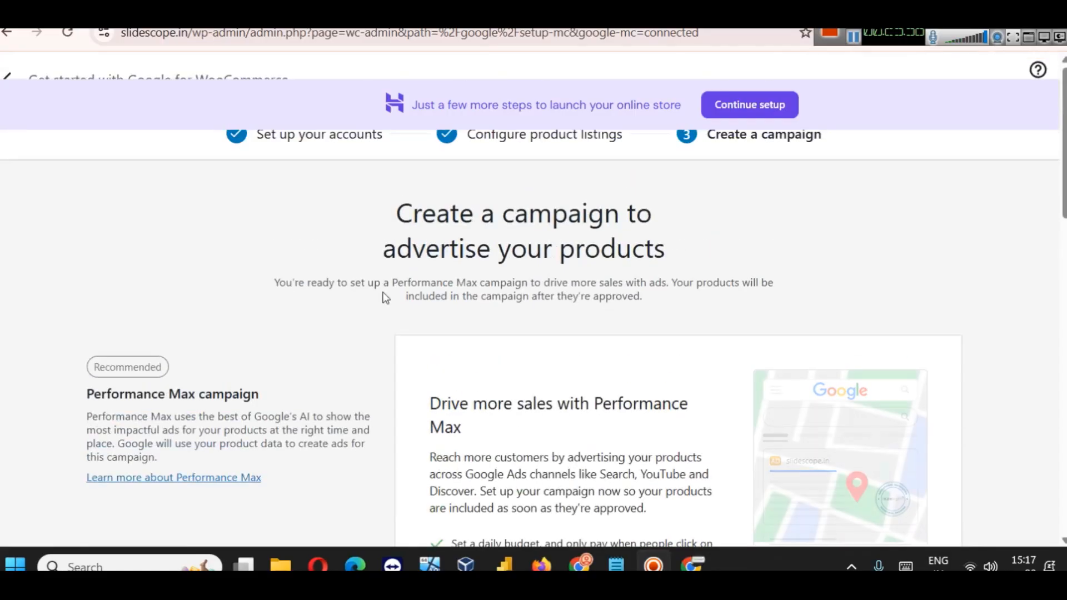
scroll(333, 303, "down", 1)
scroll(333, 375, "up", 1)
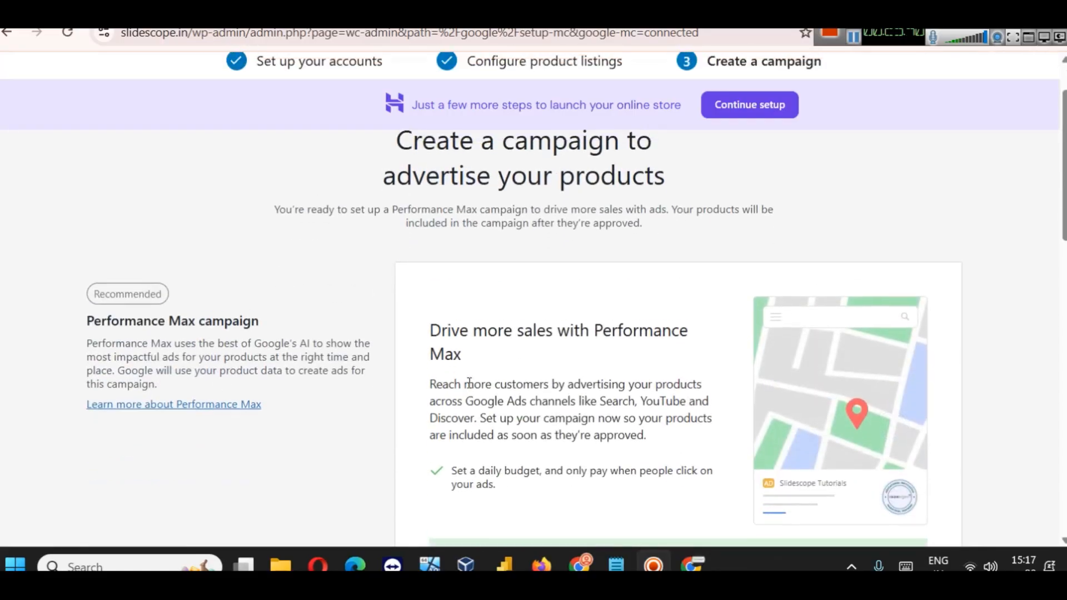
scroll(661, 379, "down", 6)
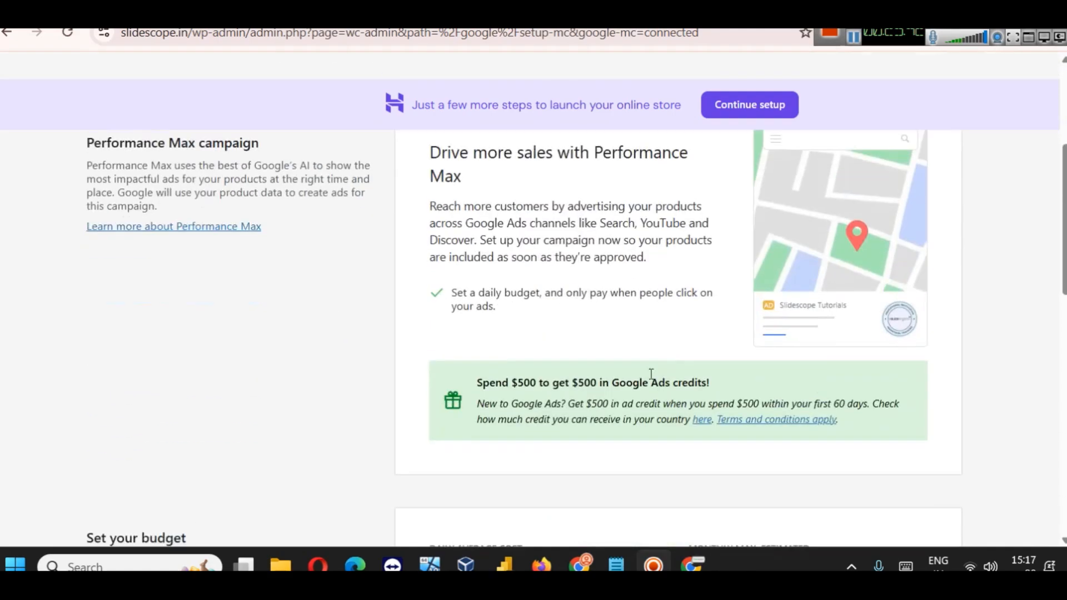
Step: Set the daily average budget to 439 INR (13,345.60 INR monthly max)
left_click(502, 329)
key("ctrl+a")
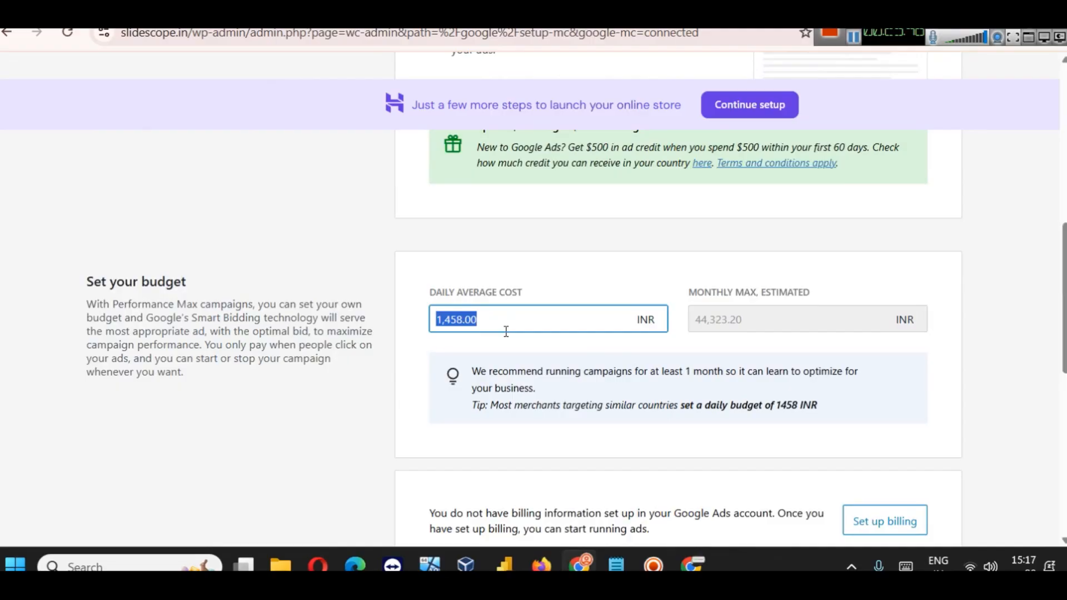
type("30")
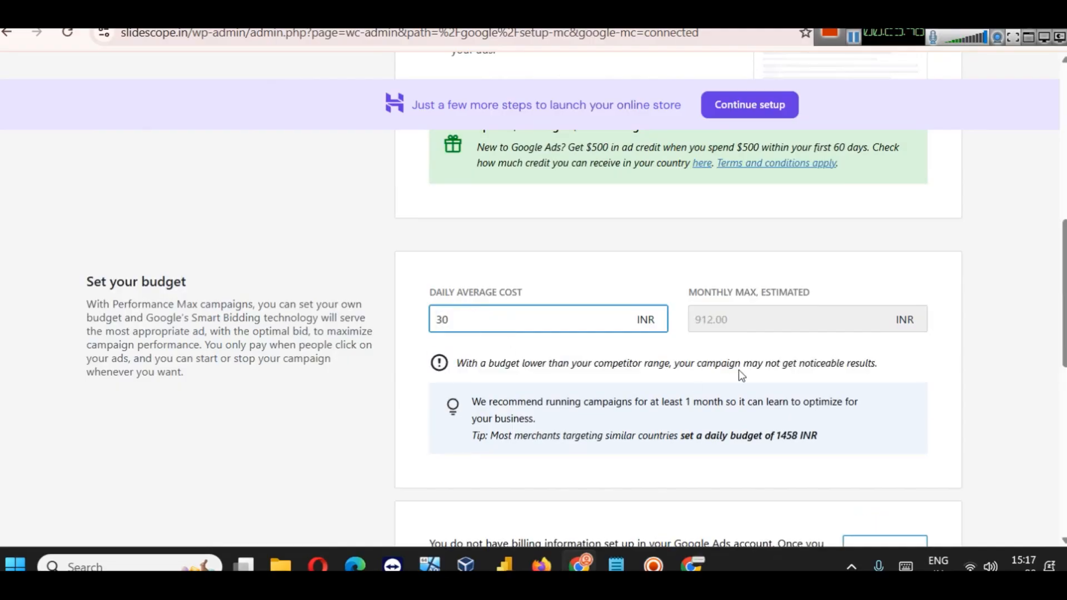
left_click(742, 356)
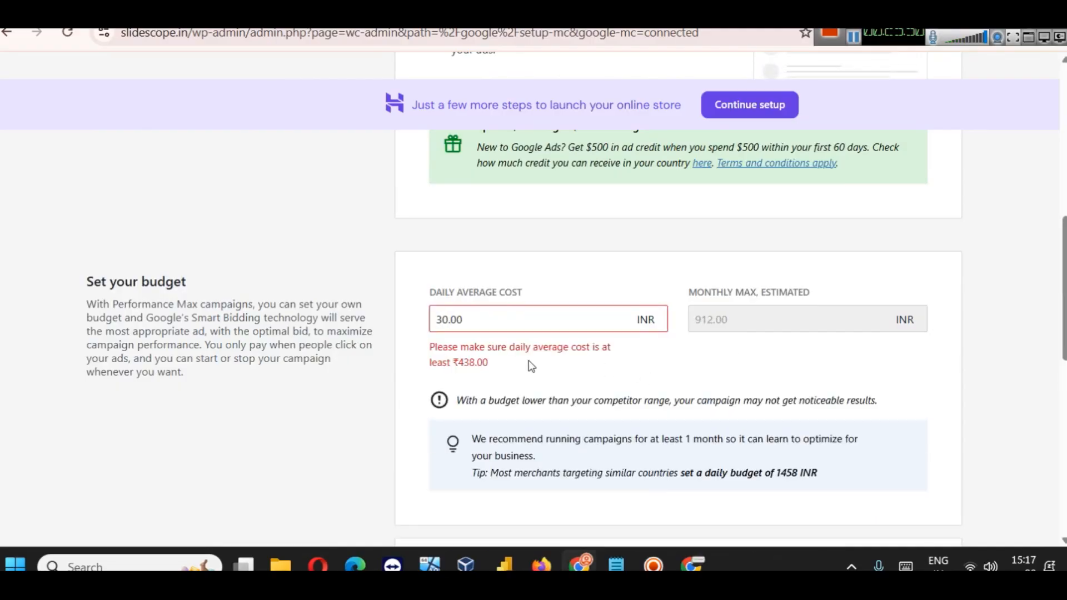
scroll(402, 375, "up", 3)
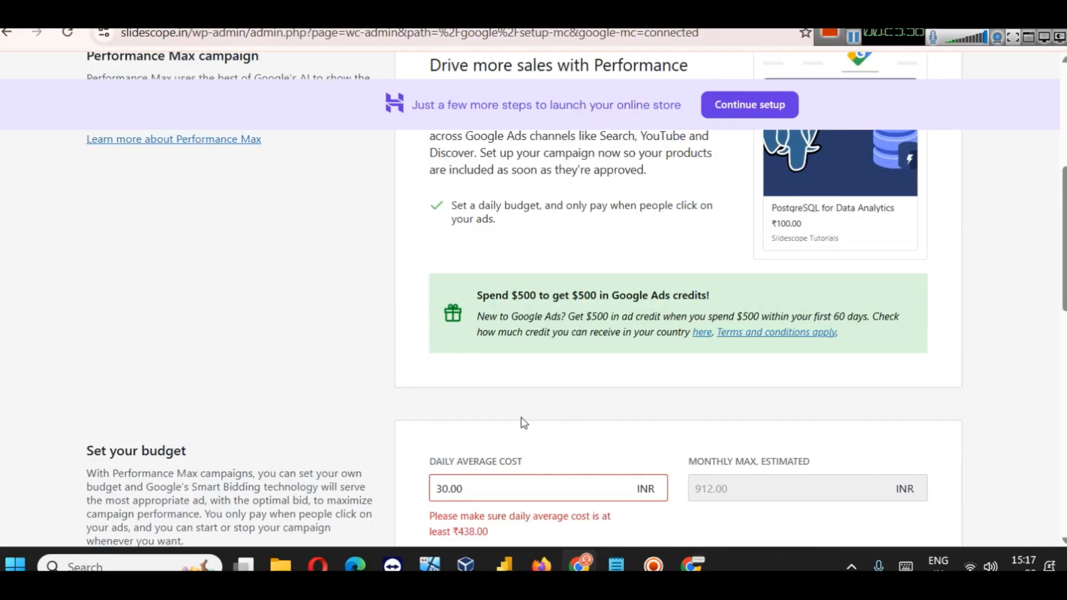
scroll(517, 414, "down", 3)
double_click(438, 319)
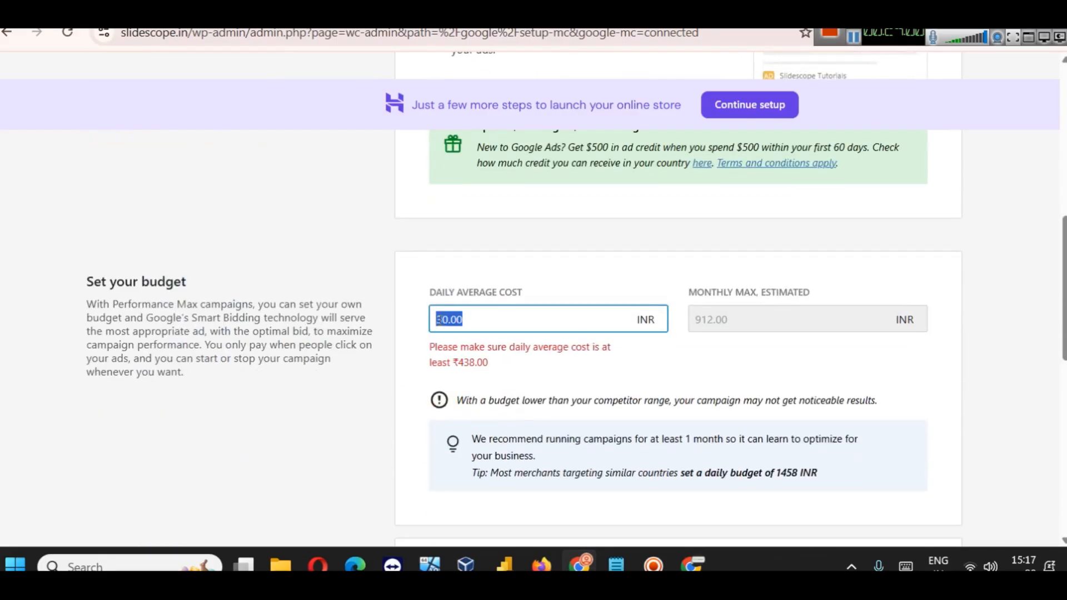
type("439")
left_click(549, 400)
Step: Scroll past the Set up billing notice to the Skip ads creation and Complete setup buttons
scroll(542, 397, "down", 3)
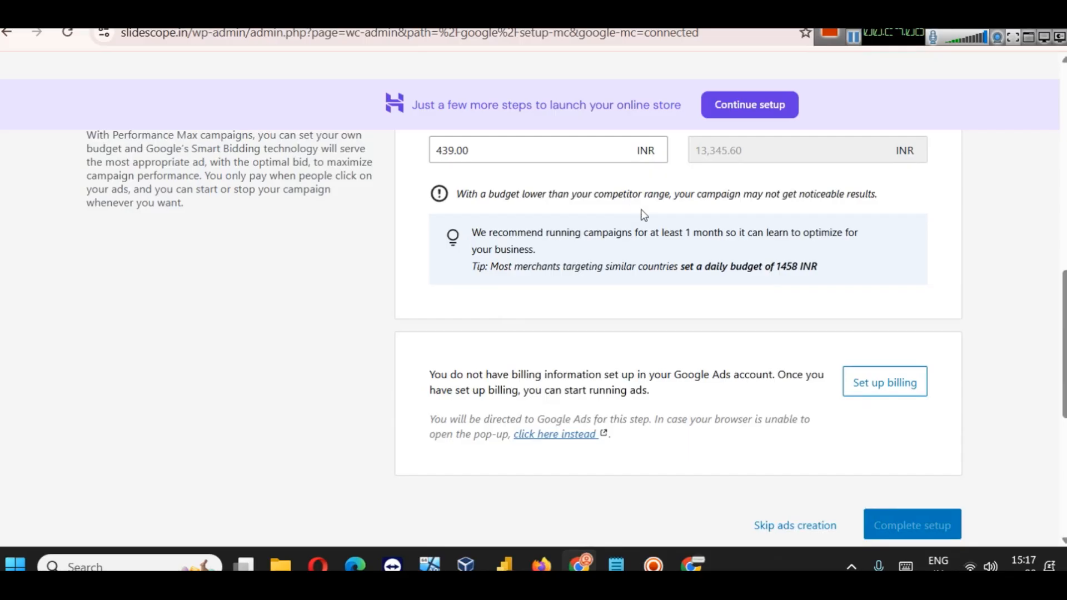
scroll(726, 238, "down", 4)
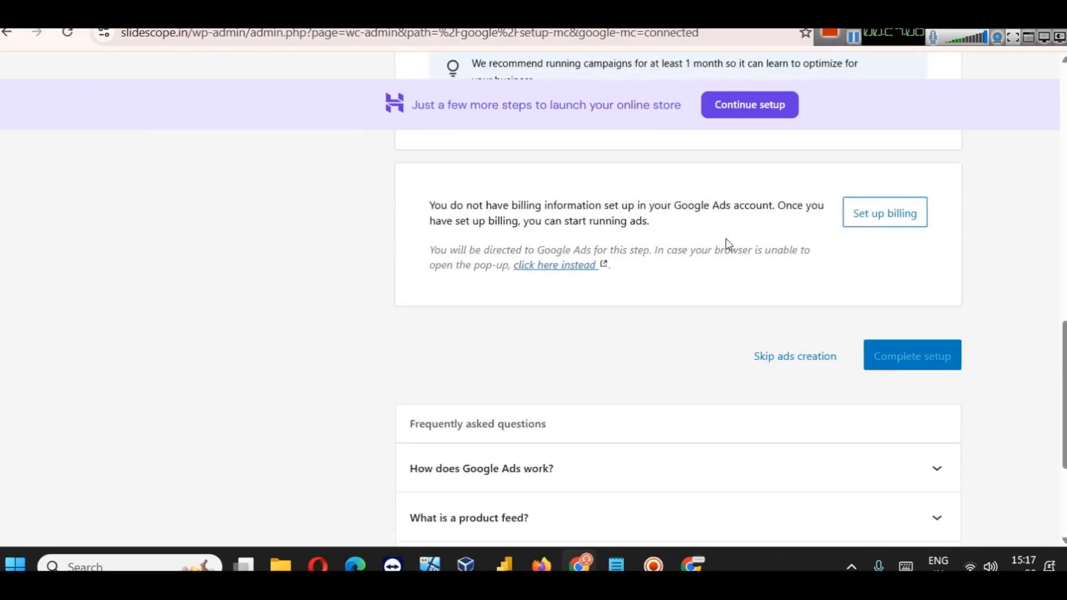
scroll(685, 241, "down", 2)
scroll(686, 241, "up", 9)
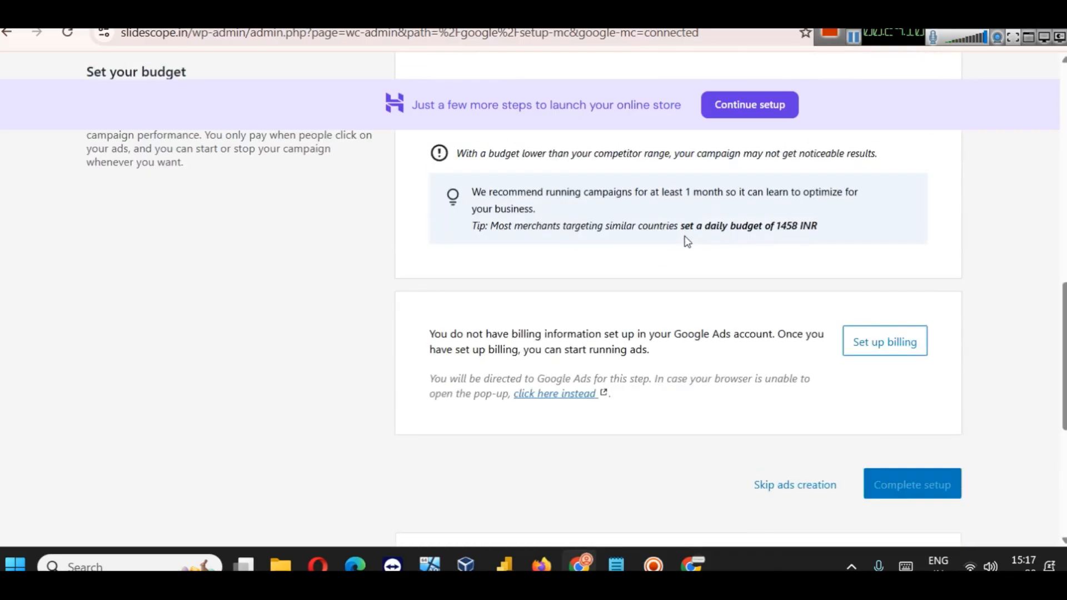
scroll(687, 241, "up", 3)
scroll(687, 240, "down", 6)
scroll(688, 241, "up", 2)
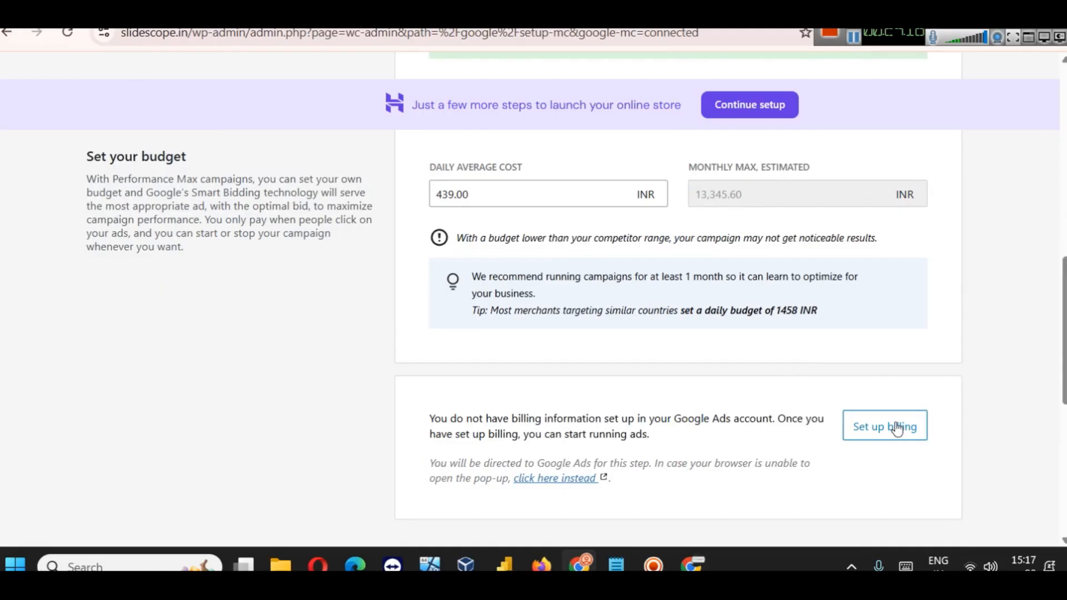
scroll(885, 426, "down", 2)
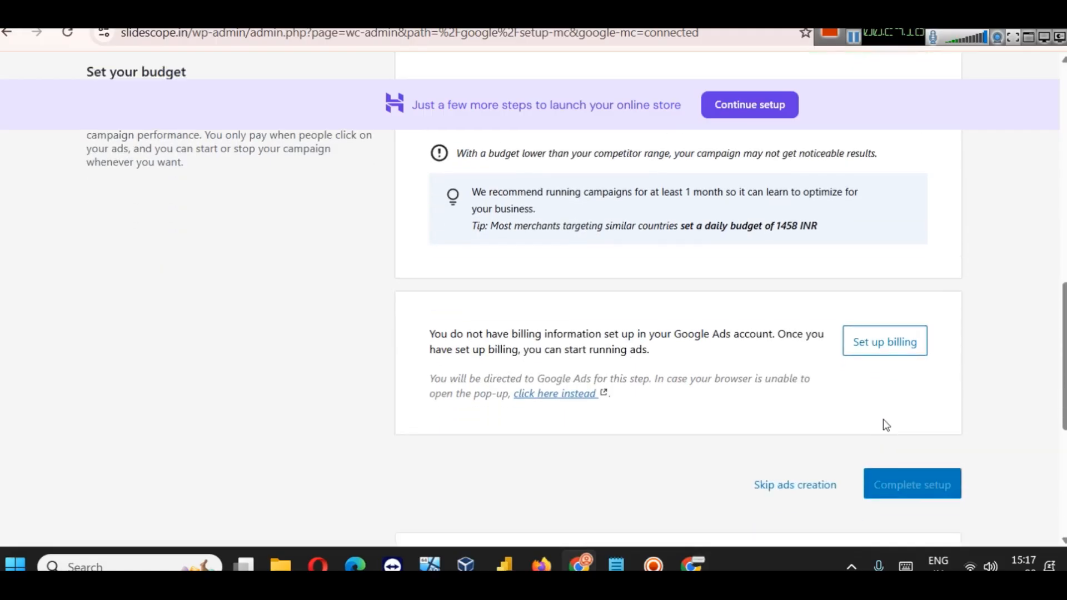
scroll(821, 362, "down", 5)
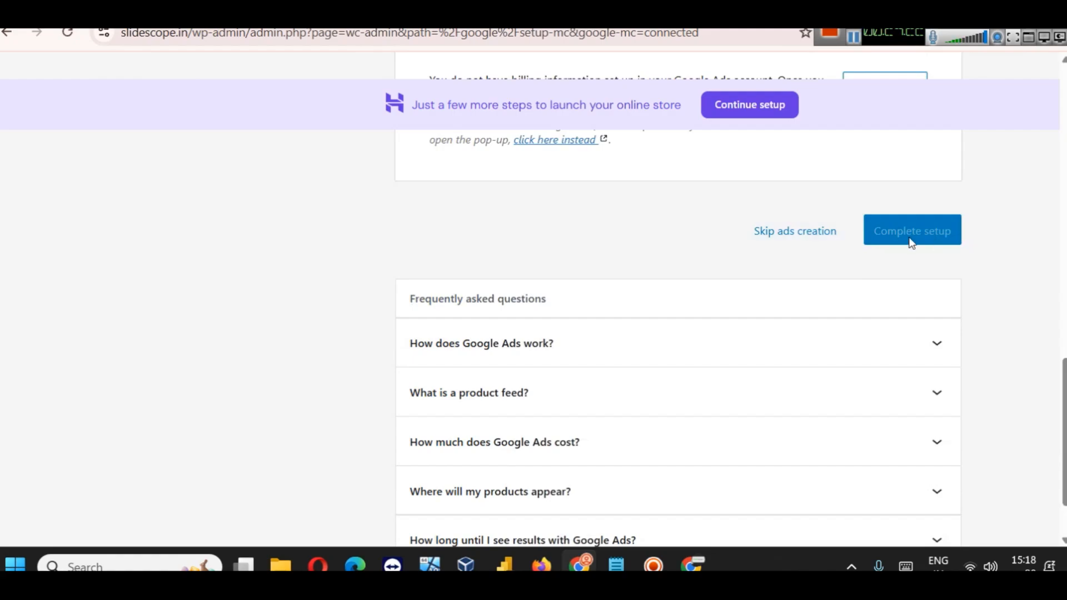
Step: Complete setup without ads, attempt campaign creation, then go to Products
left_click(793, 230)
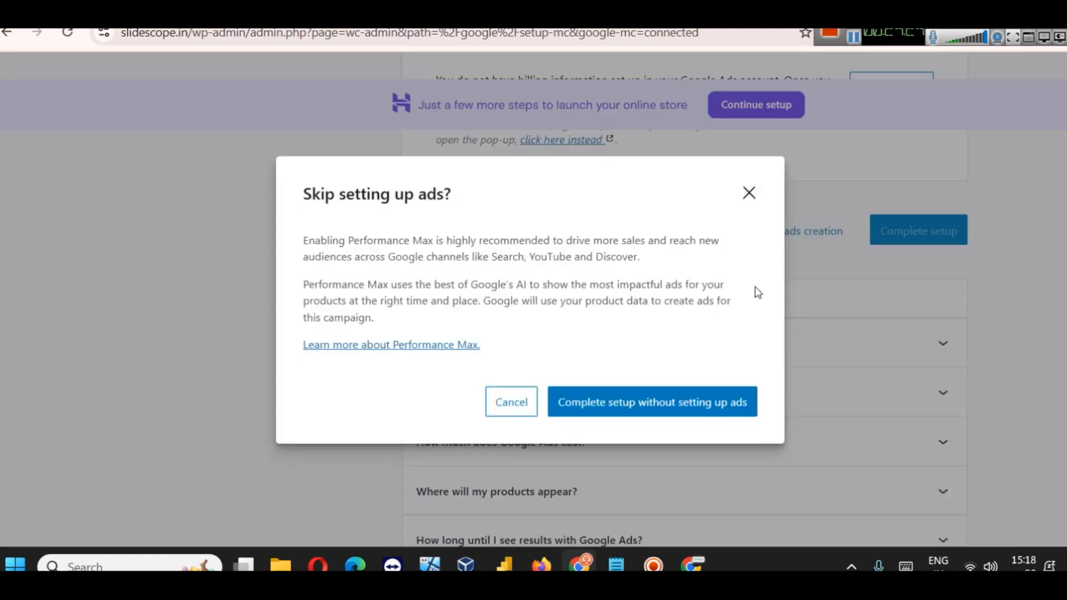
left_click(650, 413)
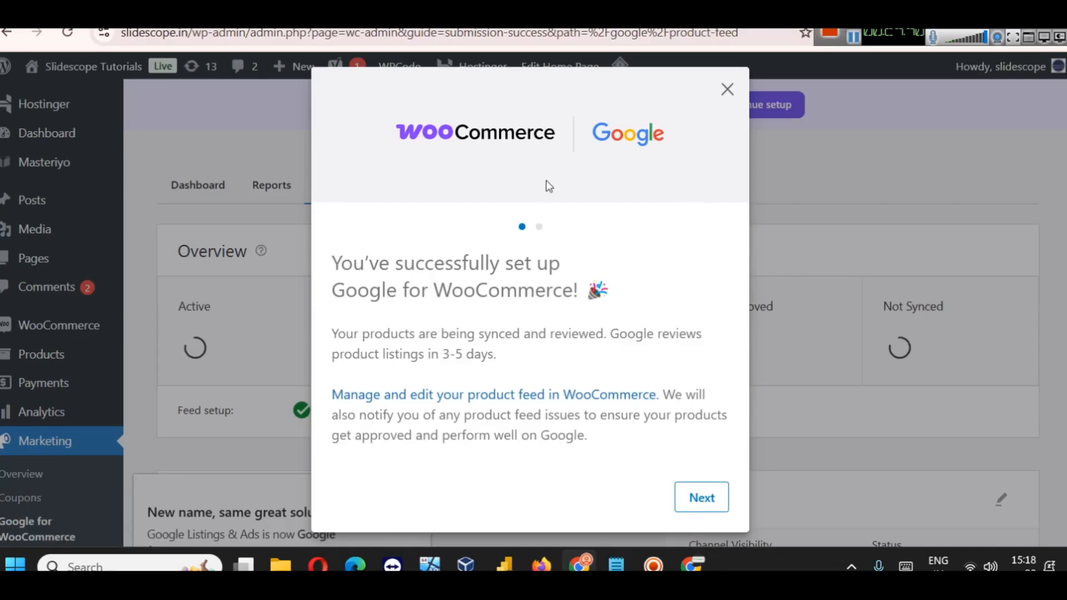
left_click(700, 497)
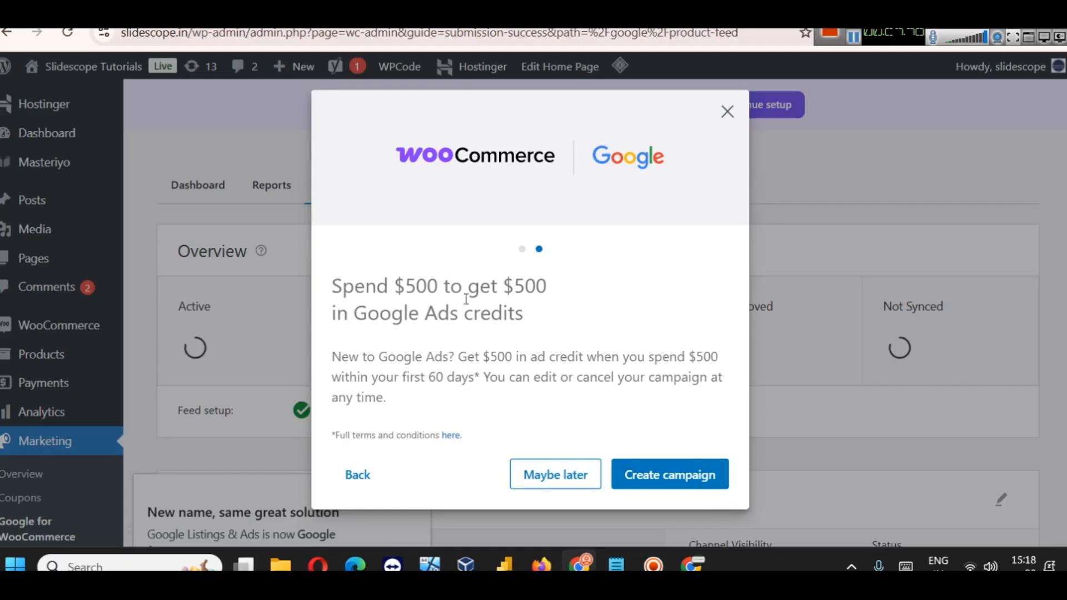
left_click(684, 485)
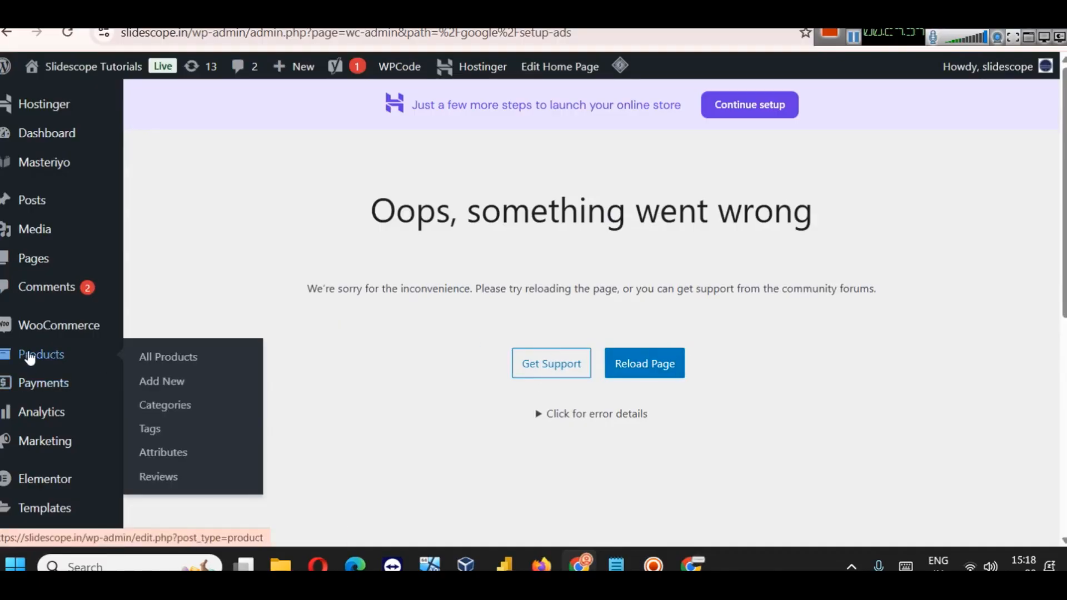
left_click(42, 356)
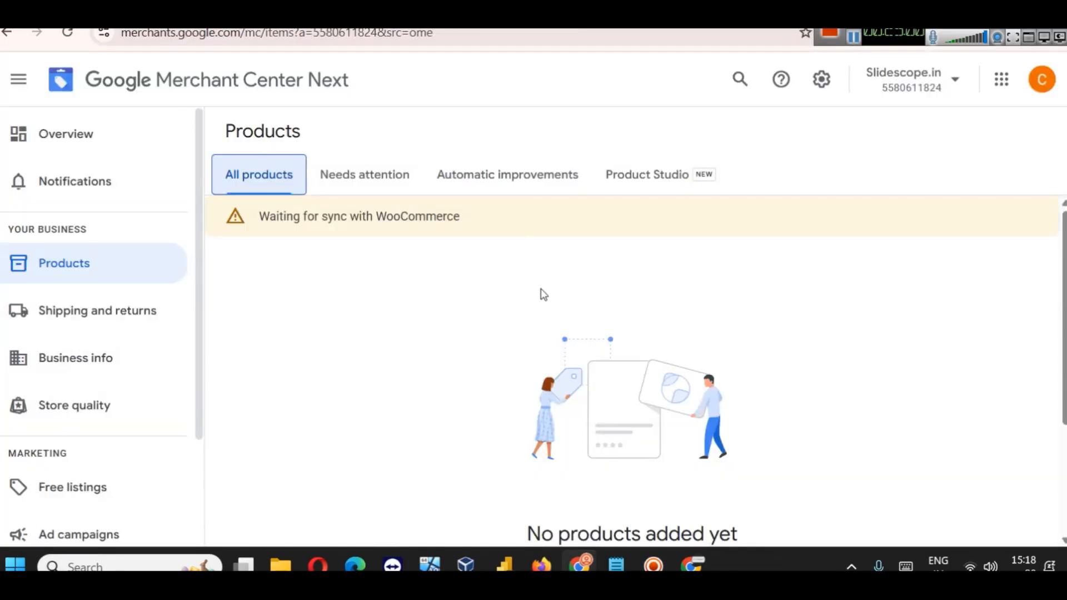
Step: Check the empty All products list, then return to the WooCommerce product list
scroll(507, 330, "down", 3)
scroll(539, 335, "up", 3)
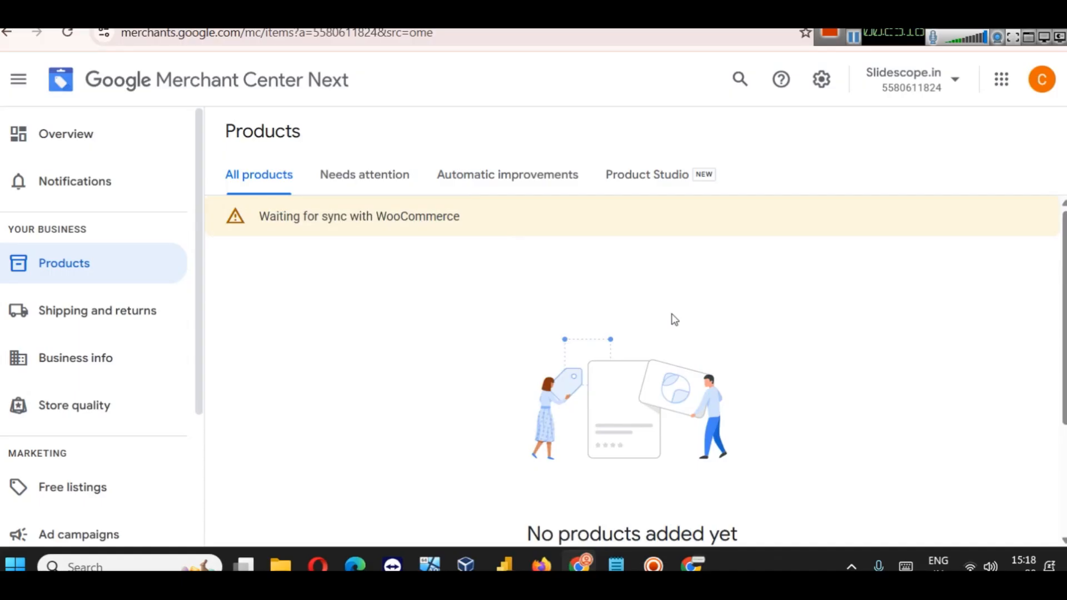
scroll(692, 297, "down", 3)
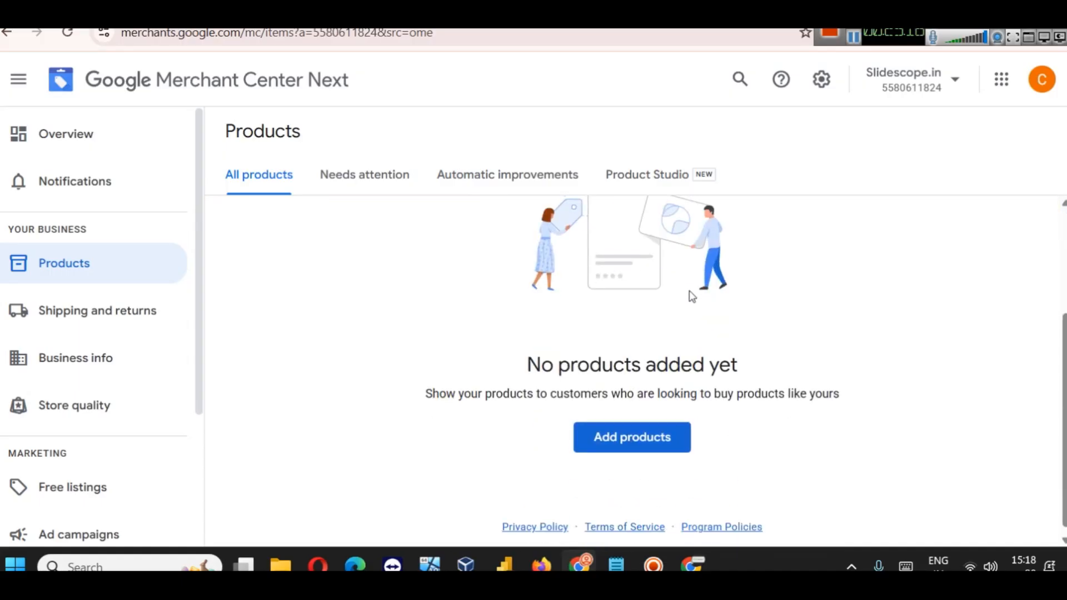
scroll(691, 297, "down", 1)
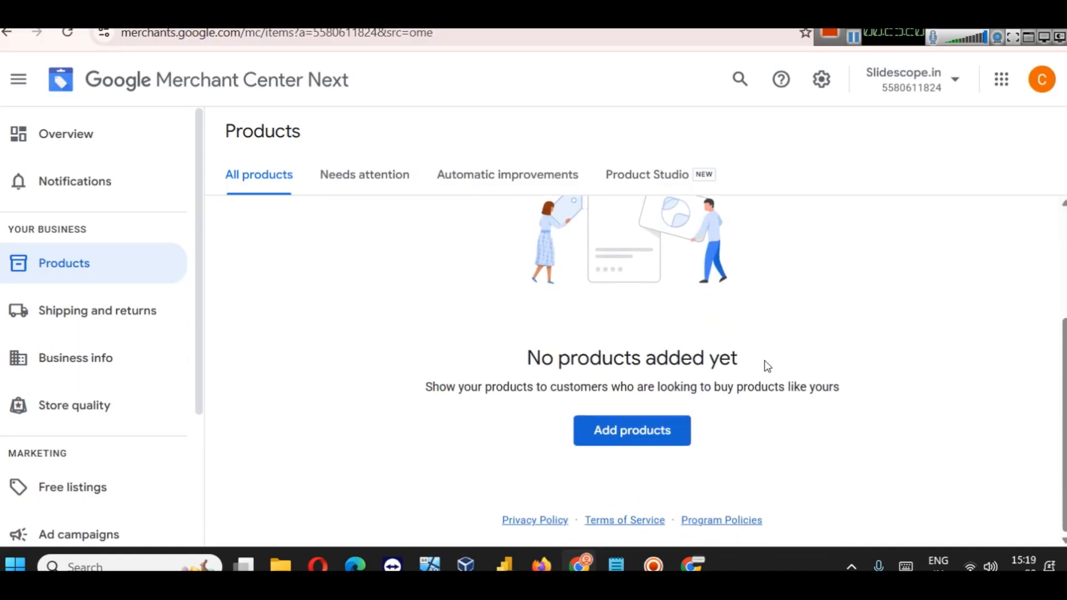
scroll(522, 290, "up", 2)
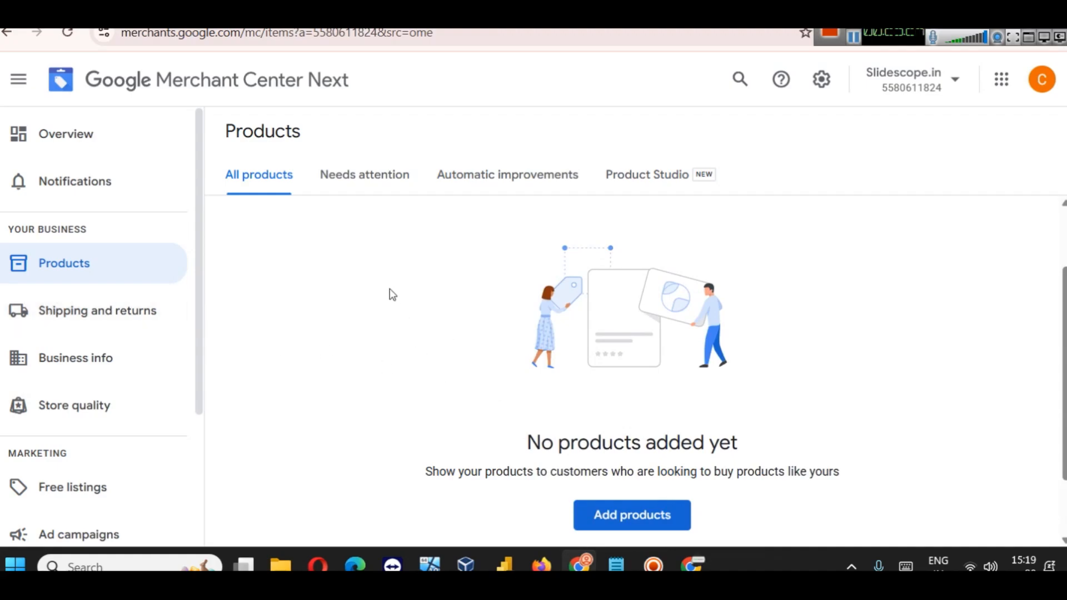
key("ctrl+Tab")
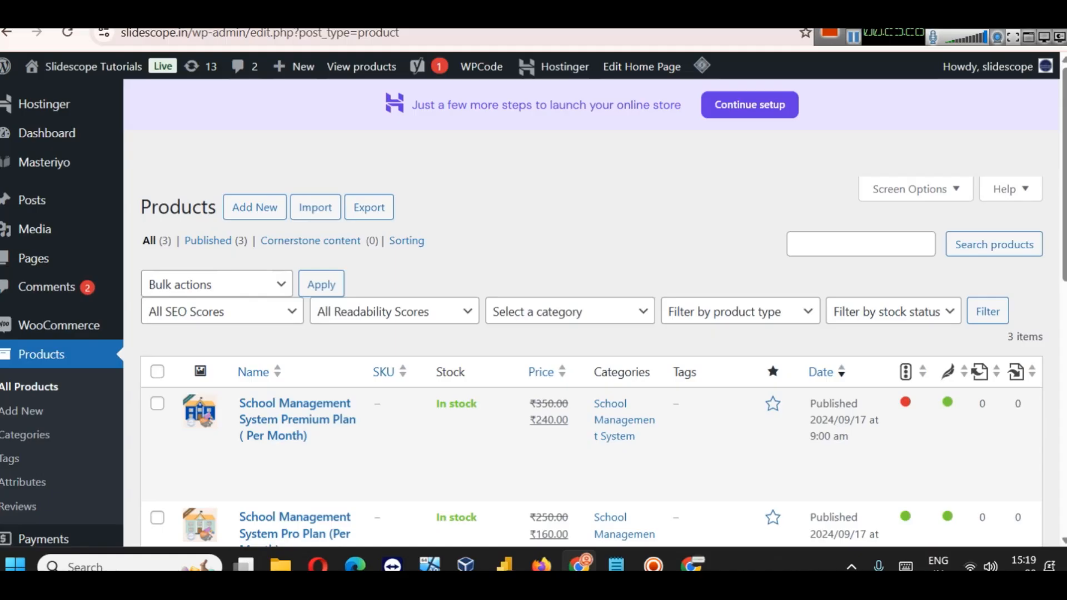
Step: Confirm the Premium Plan's Google channel visibility stays Sync and show
scroll(486, 325, "down", 5)
scroll(467, 311, "up", 4)
scroll(441, 299, "down", 3)
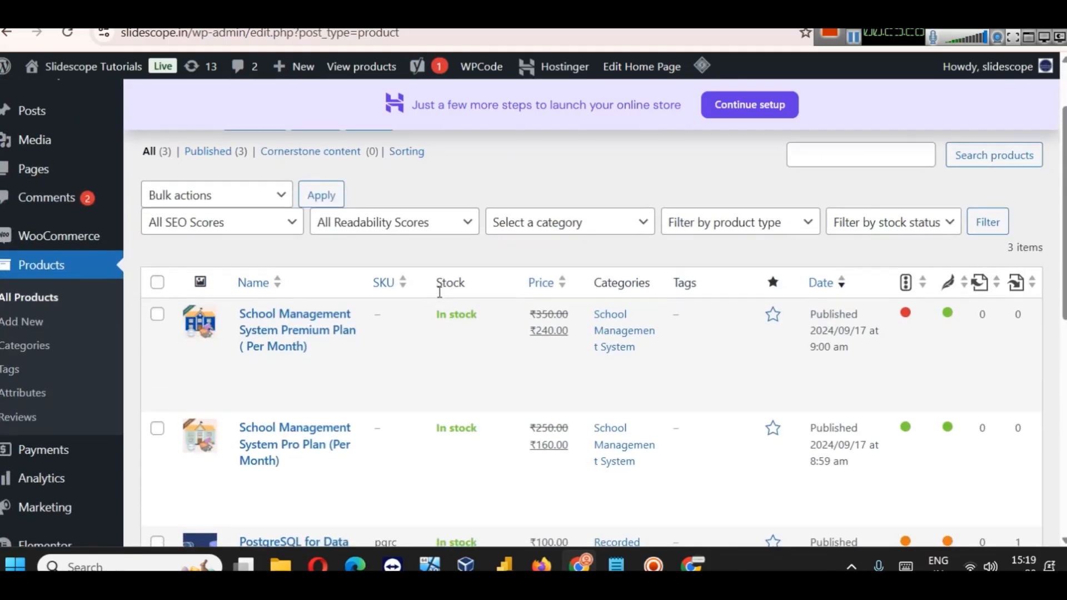
left_click(290, 201)
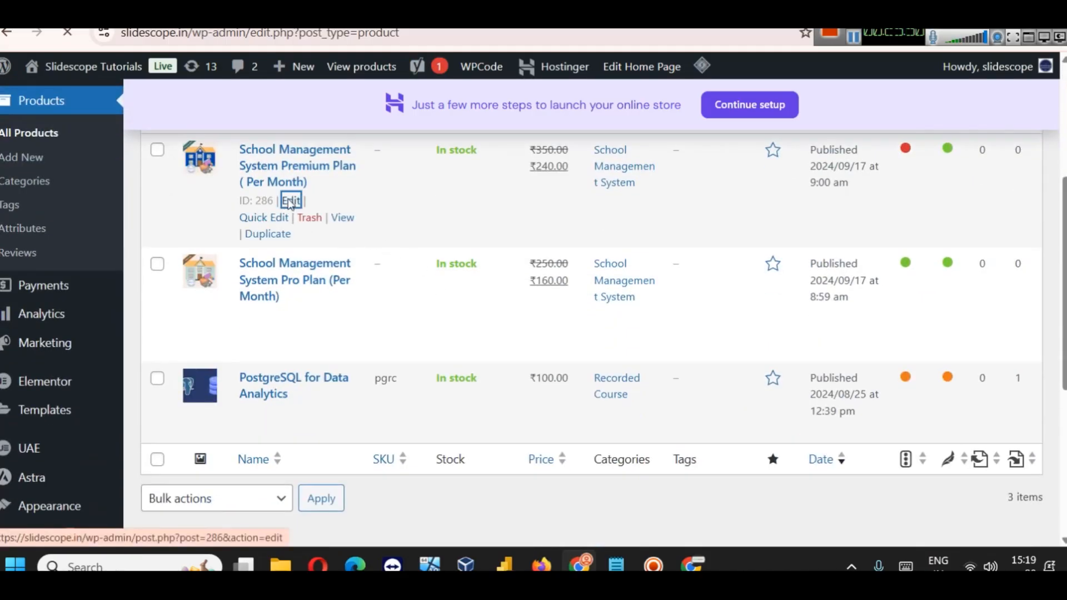
scroll(842, 400, "down", 15)
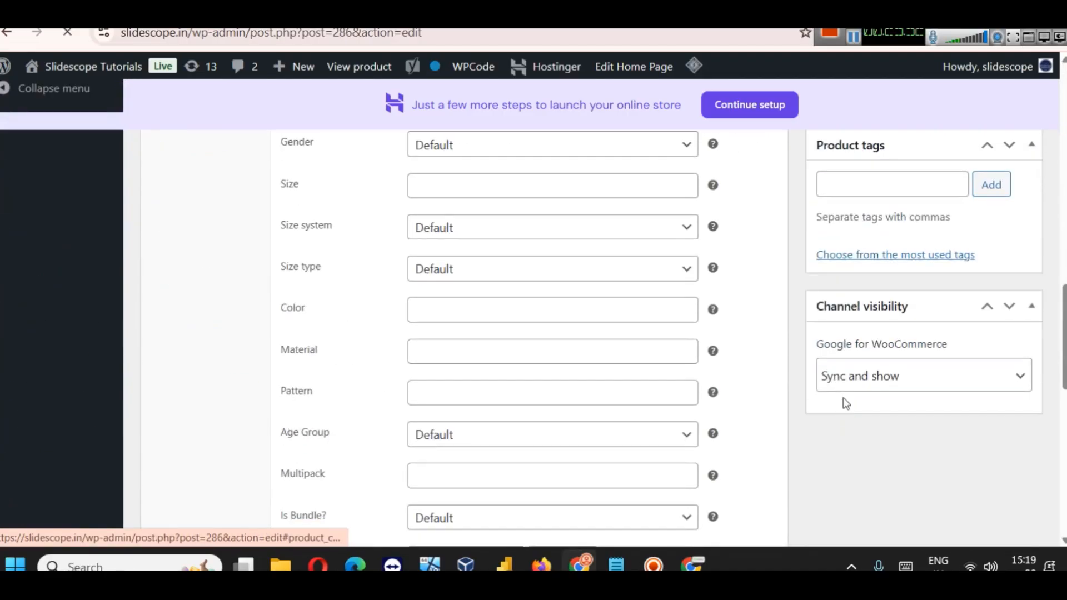
scroll(945, 444, "down", 10)
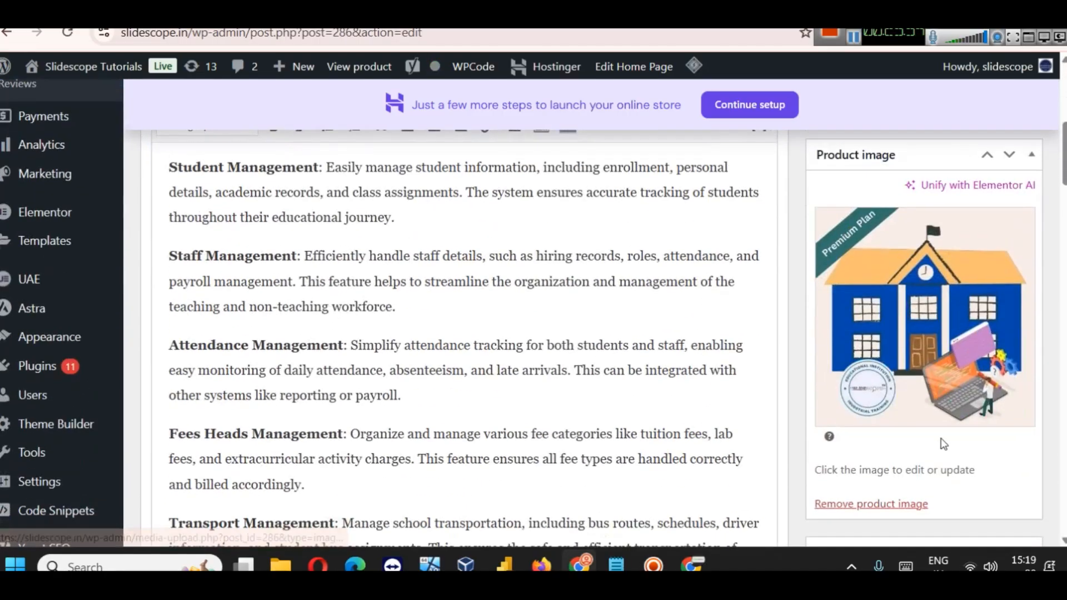
scroll(942, 444, "down", 7)
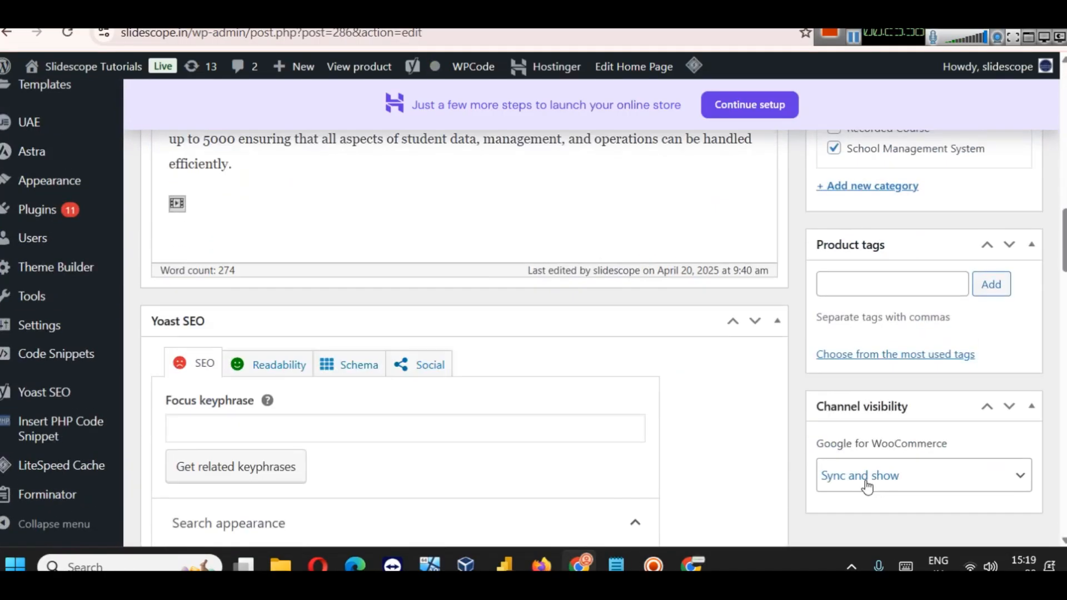
left_click(945, 474)
left_click(916, 477)
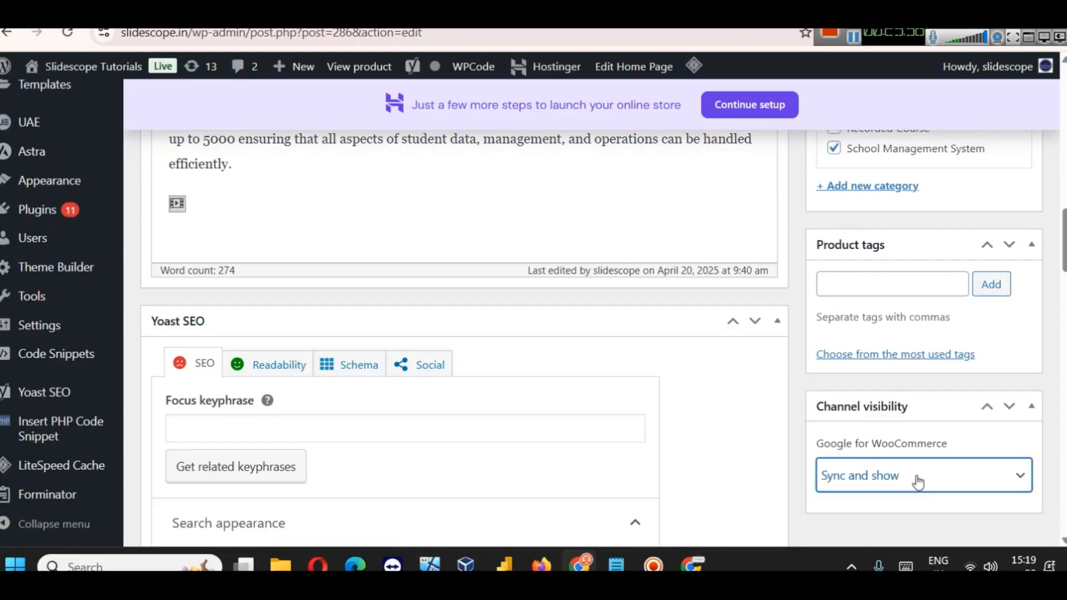
scroll(76, 293, "up", 5)
scroll(139, 266, "up", 5)
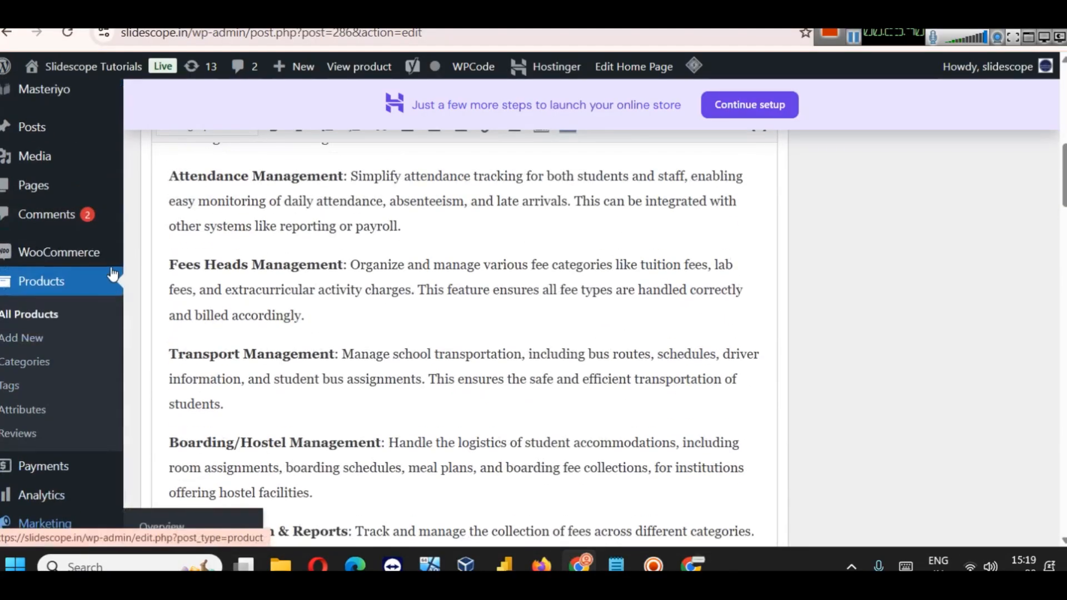
left_click(22, 322)
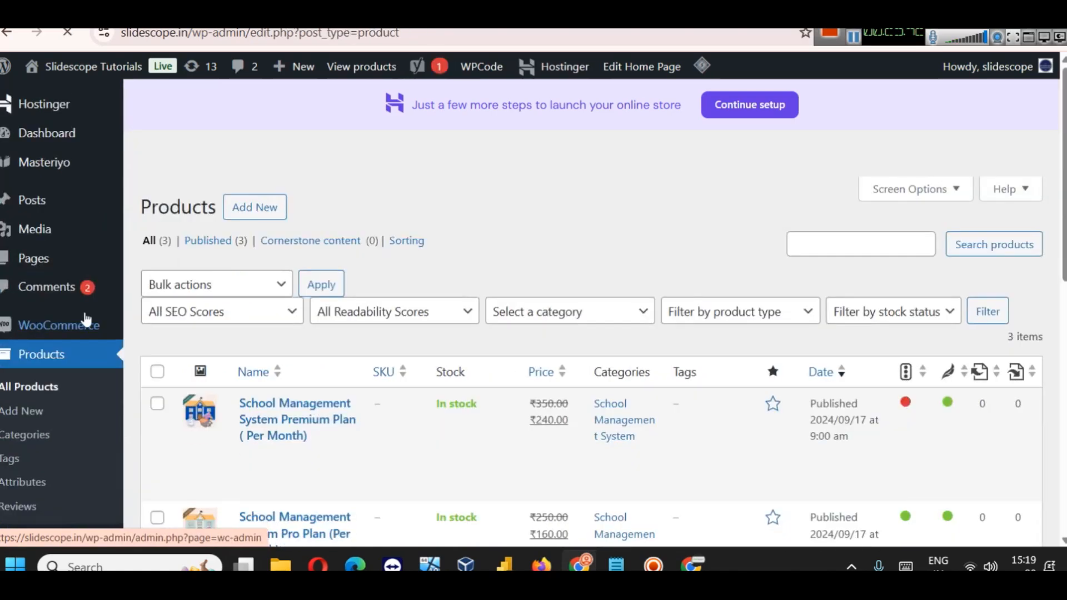
Step: Review the Pro Plan (Per Month) edit page, then return to Merchant Center Products
scroll(250, 334, "down", 5)
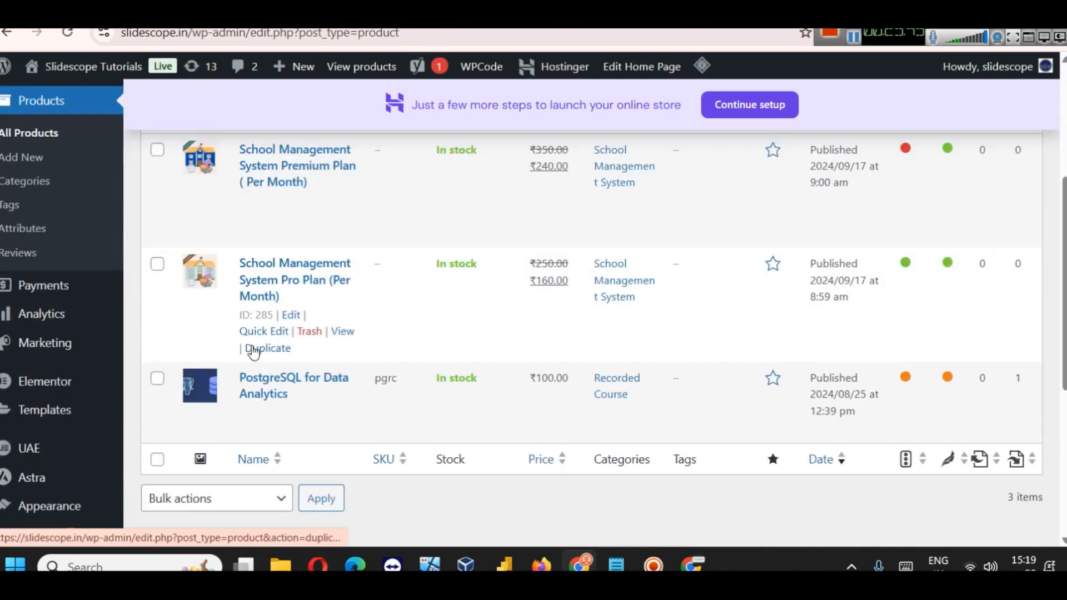
left_click(291, 314)
scroll(1031, 259, "down", 8)
scroll(955, 265, "down", 6)
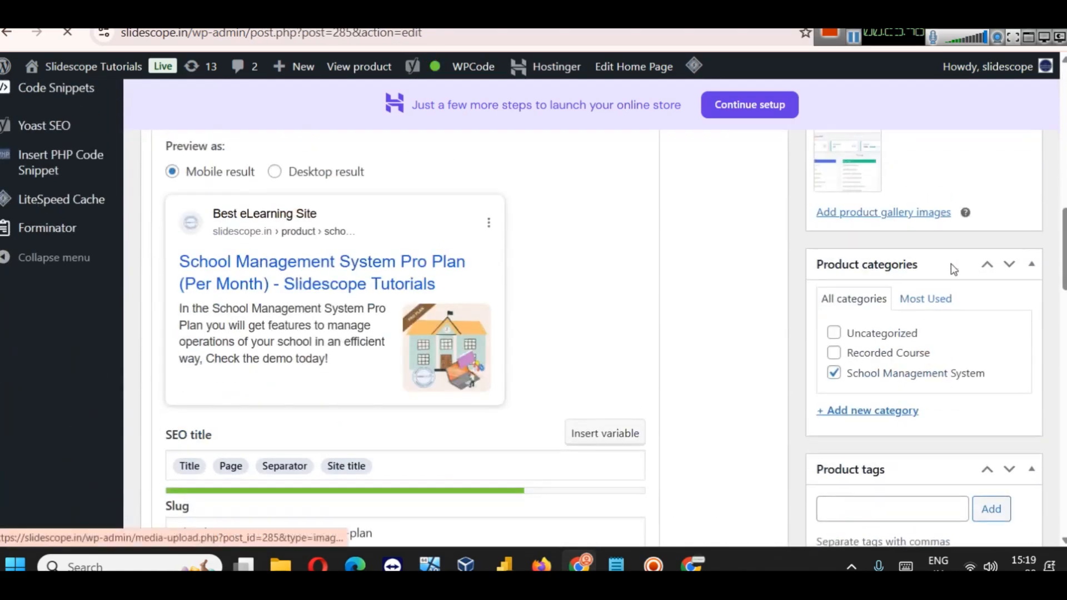
scroll(1050, 337, "up", 6)
scroll(1049, 336, "down", 6)
scroll(1005, 357, "down", 4)
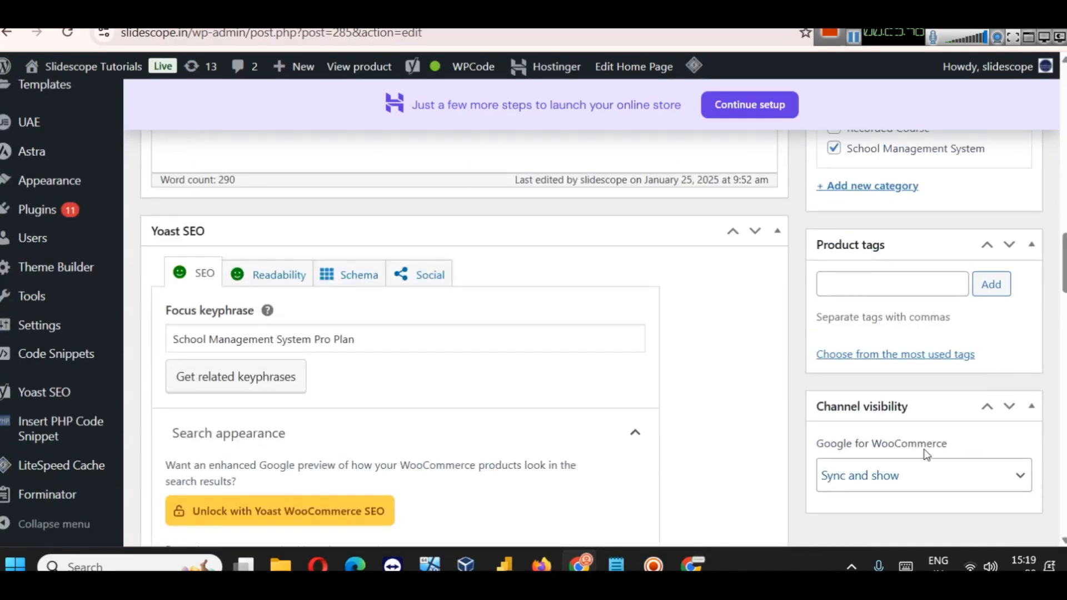
scroll(731, 360, "up", 3)
scroll(738, 351, "up", 10)
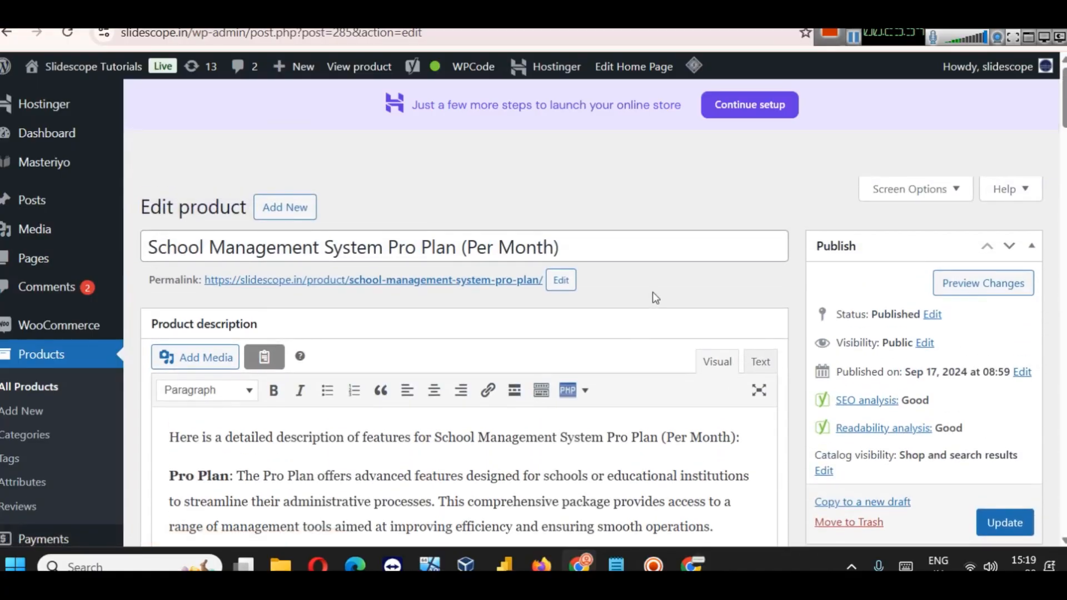
left_click(378, 13)
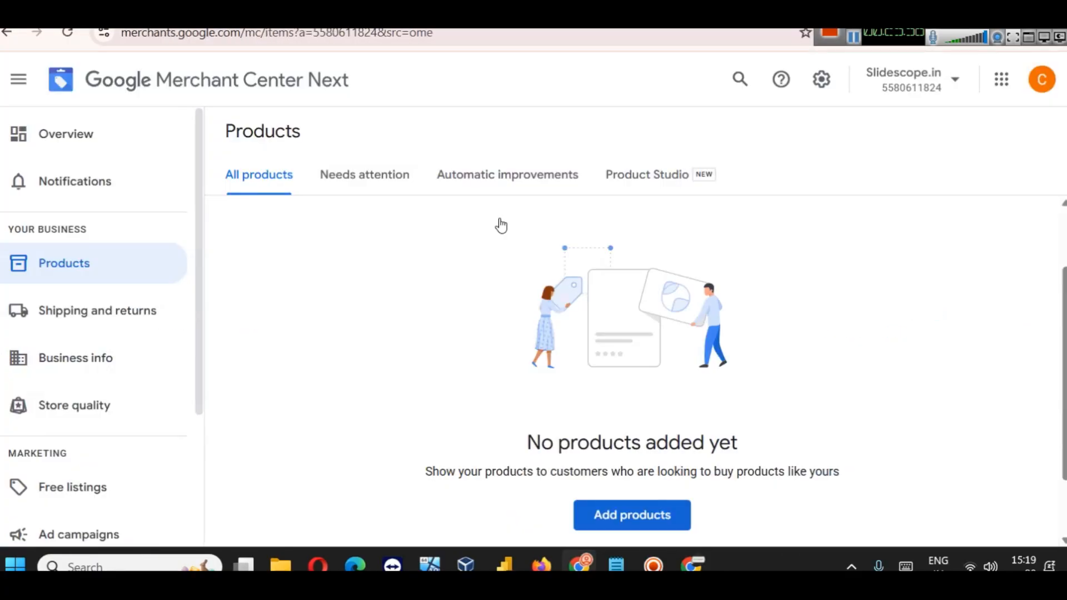
Step: Start adding a new product source in Merchant Center
scroll(679, 514, "down", 2)
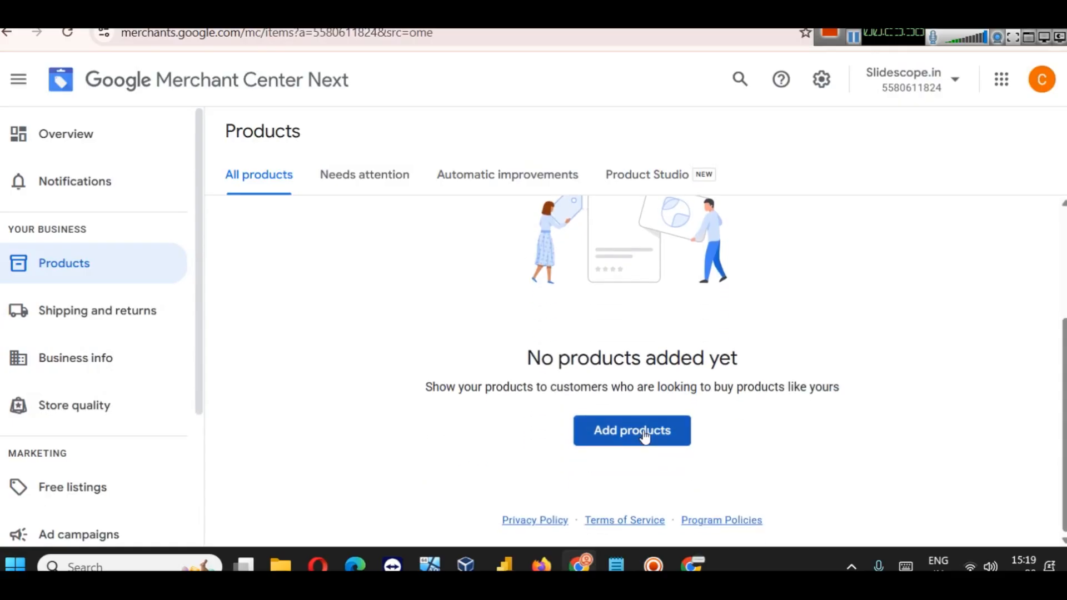
left_click(644, 432)
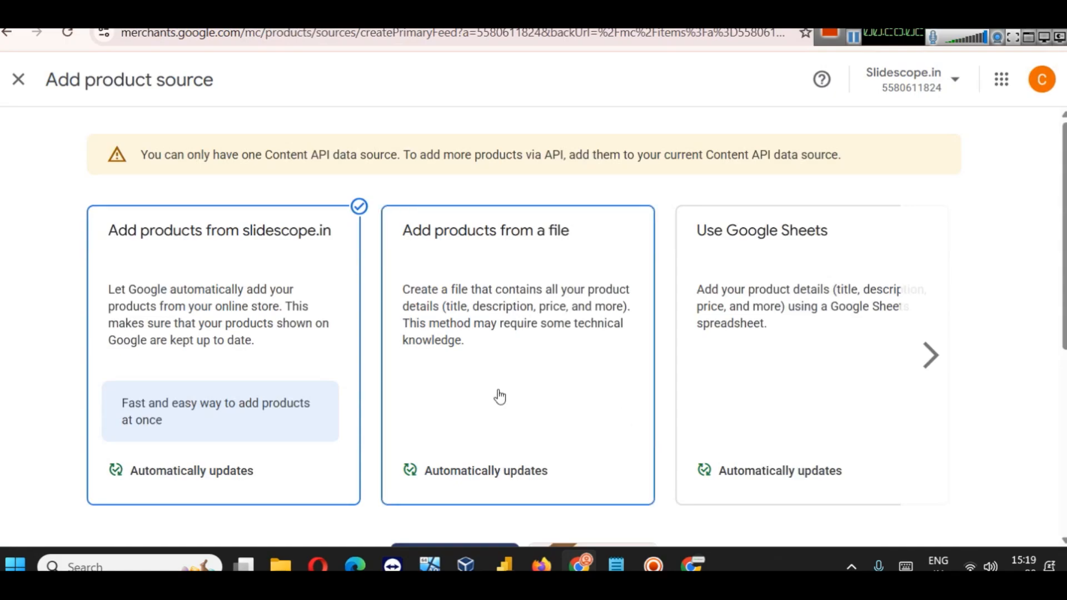
scroll(364, 372, "down", 3)
scroll(378, 370, "down", 3)
scroll(326, 341, "up", 5)
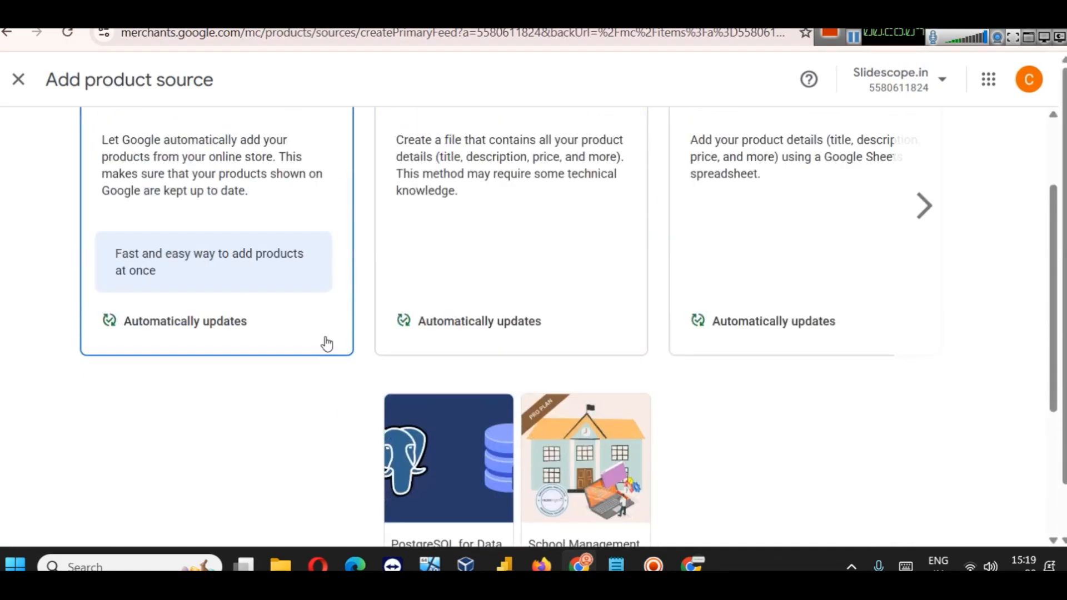
Step: Choose the slidescope.in store card as the source and continue
left_click(452, 293)
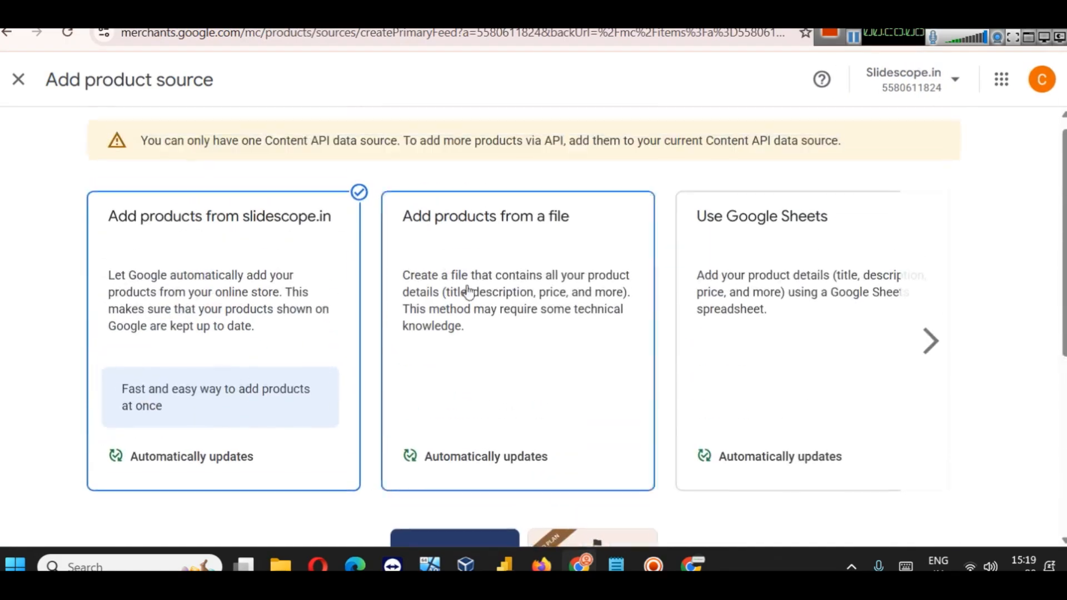
left_click(301, 300)
left_click(817, 278)
left_click(925, 330)
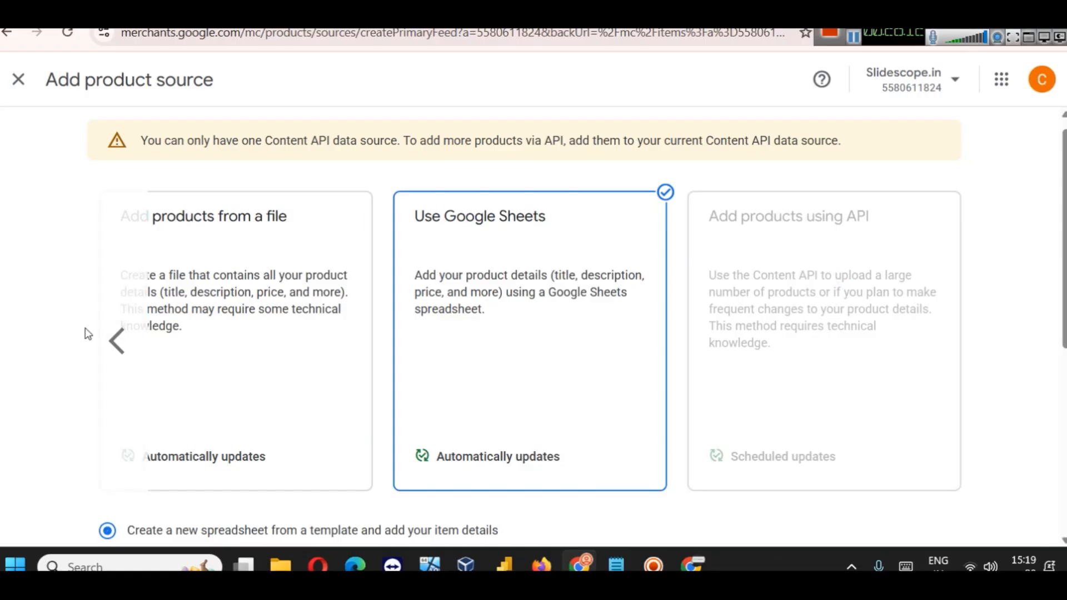
left_click(114, 340)
left_click(277, 318)
scroll(278, 321, "down", 6)
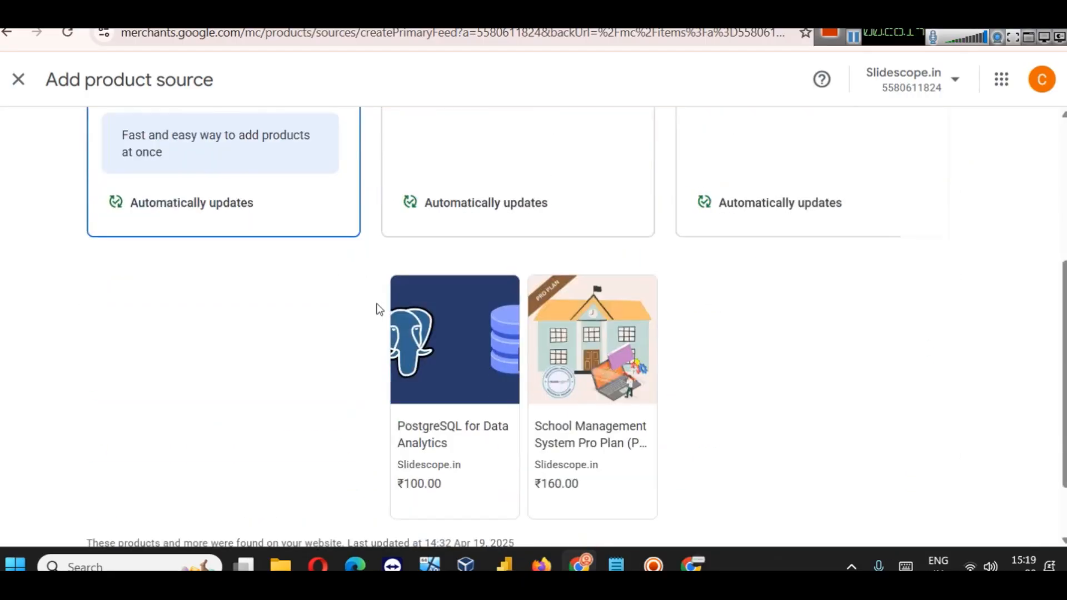
left_click(922, 529)
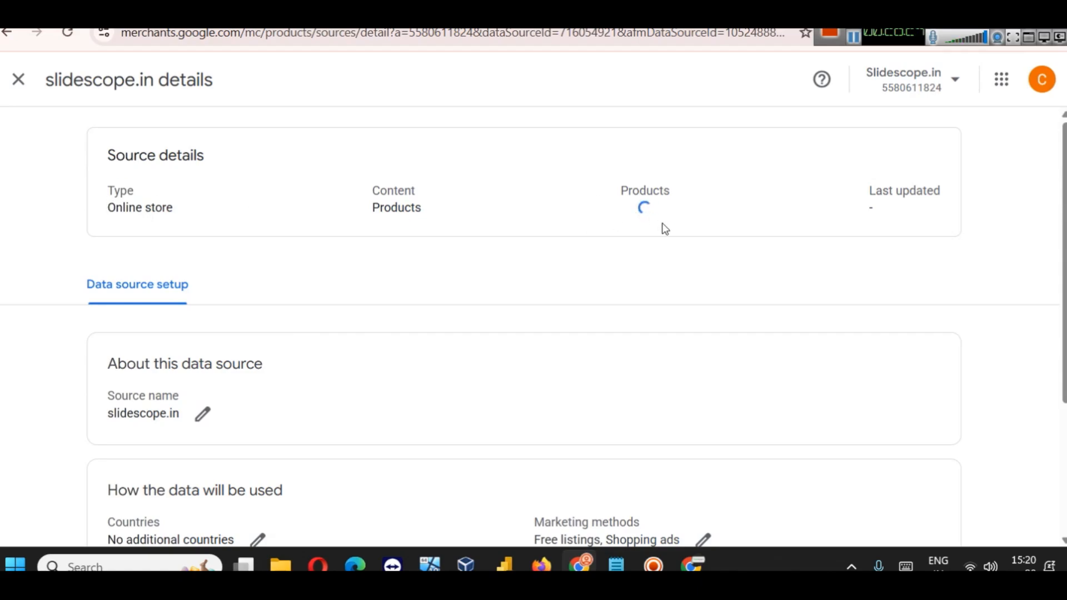
scroll(311, 226, "down", 4)
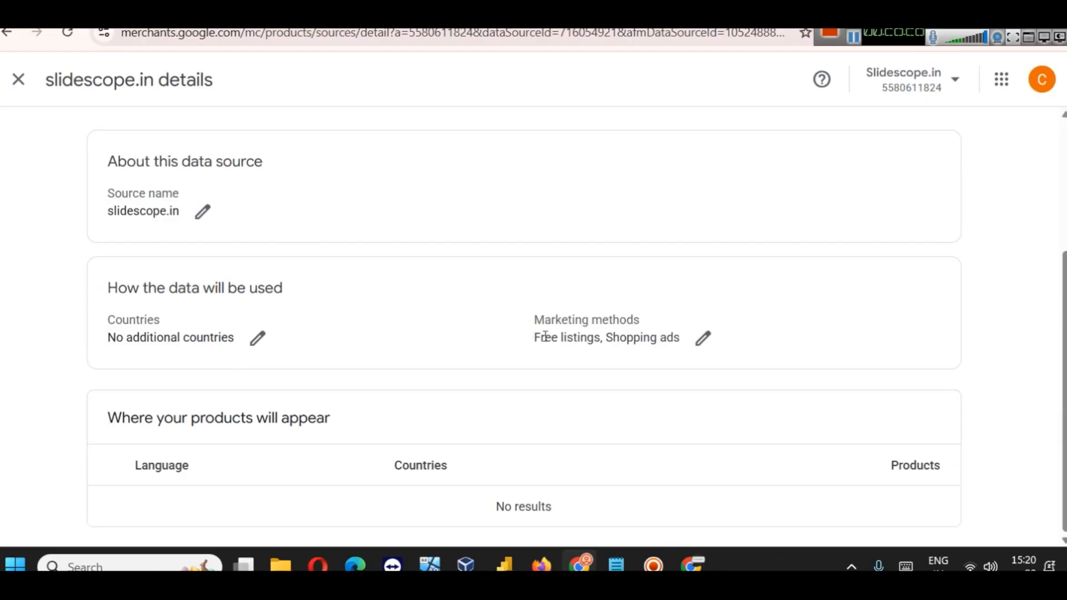
left_click_drag(534, 338, 599, 339)
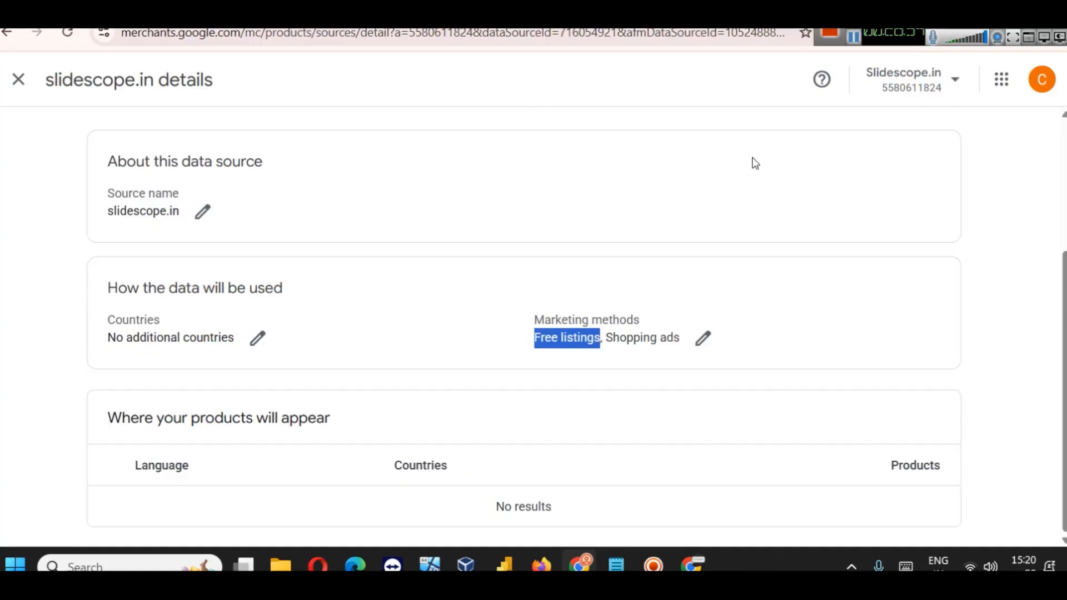
left_click(684, 11)
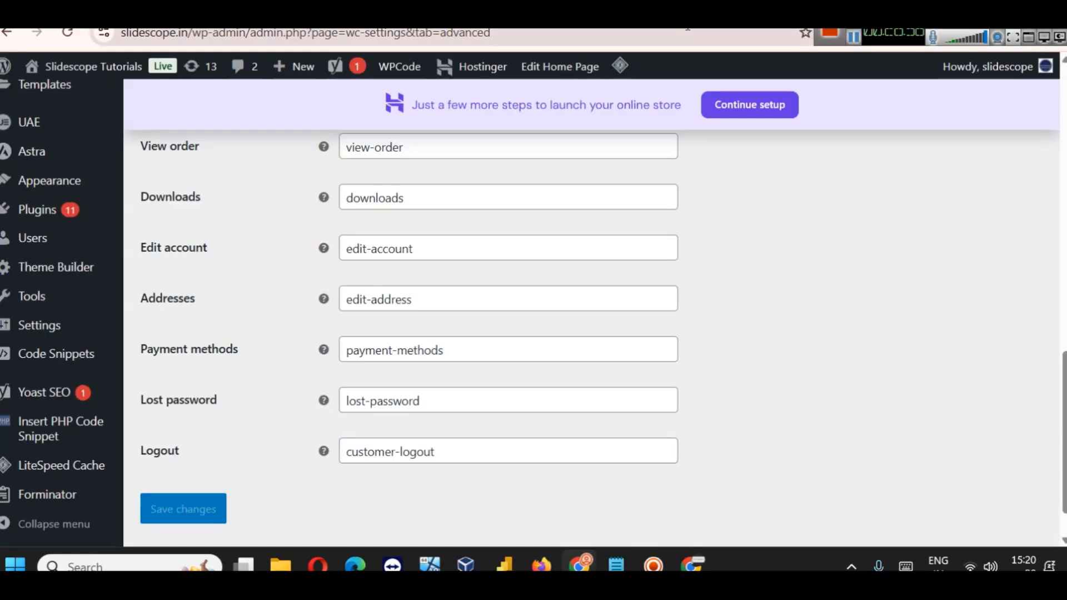
Step: Search the web for 'google shopping' and open the Google Shopping site
left_click(688, 32)
type("goo")
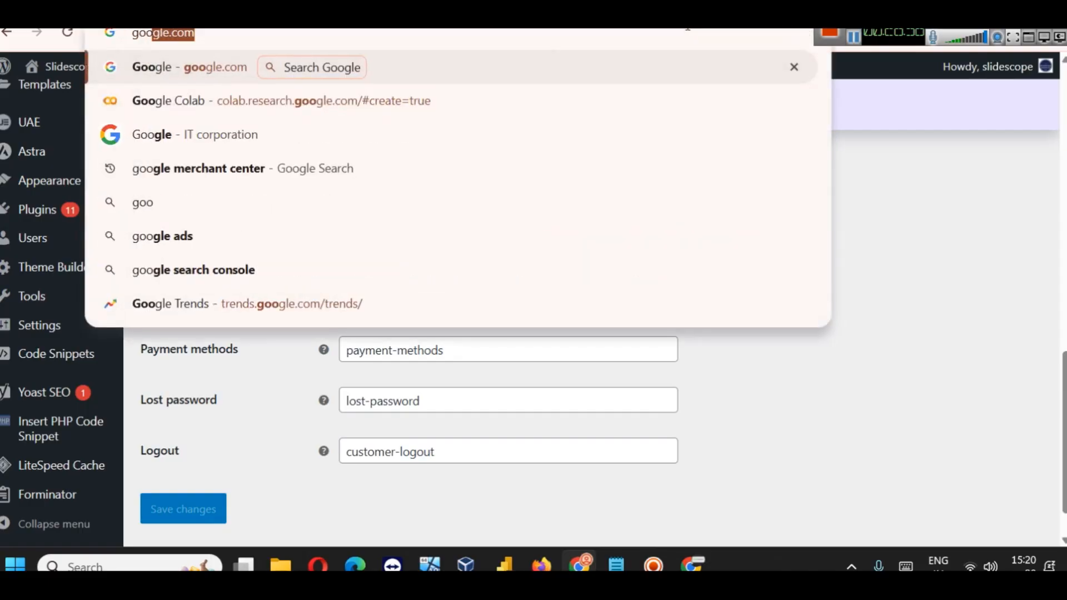
type("gle sho")
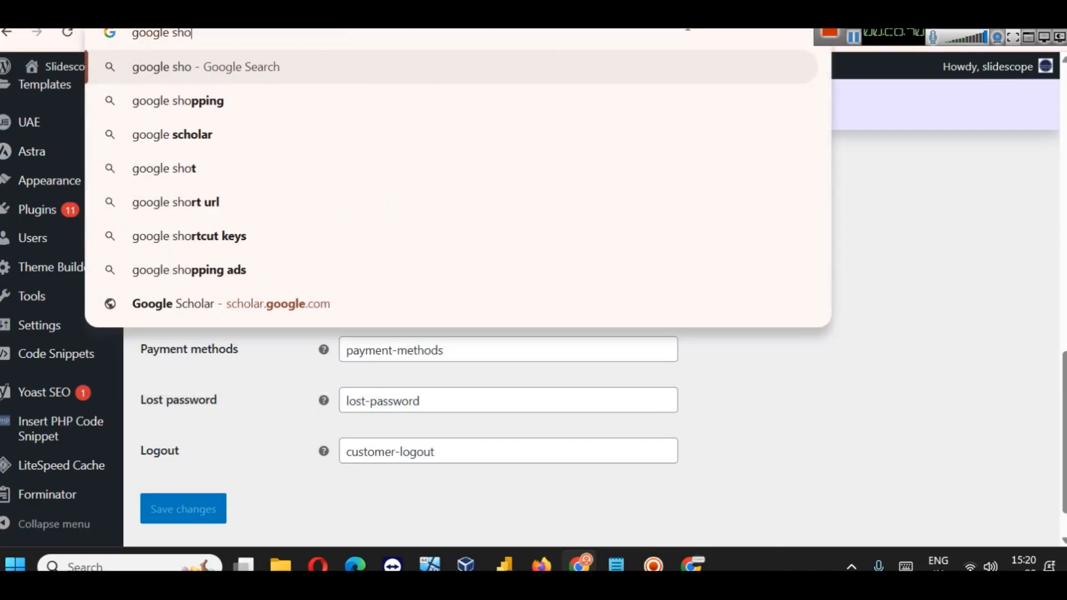
key("Down")
key("Return")
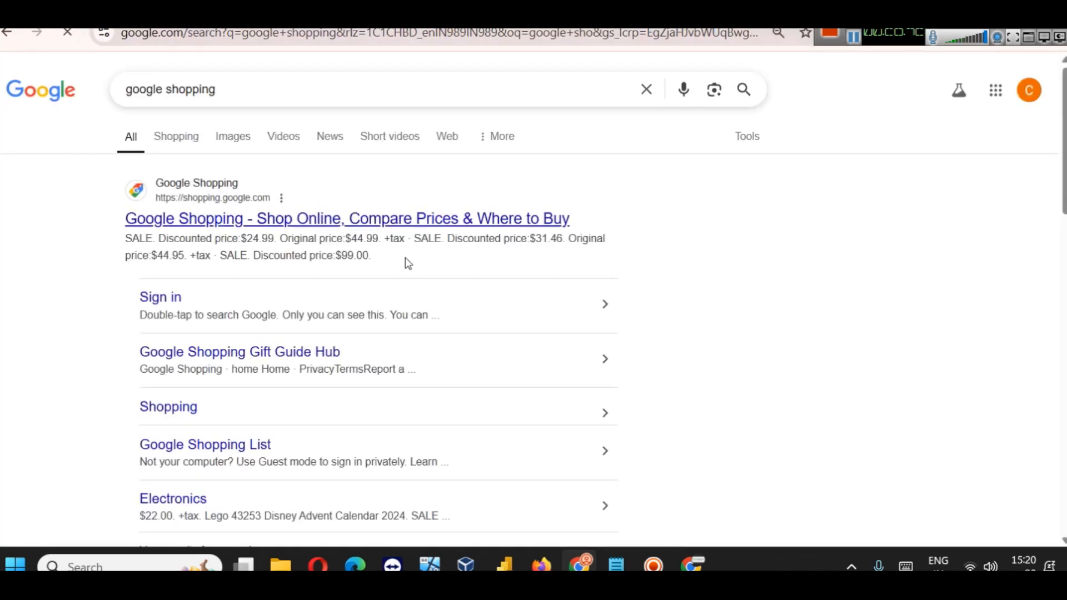
left_click(451, 221)
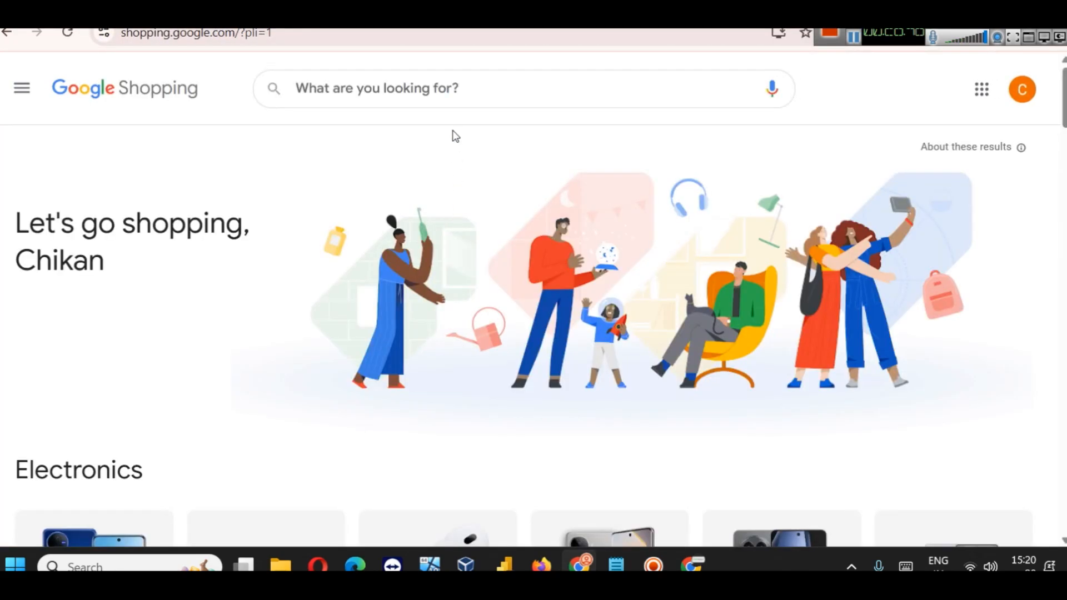
Step: Search Google Shopping for jeans, then for ring, and browse the results
left_click(445, 92)
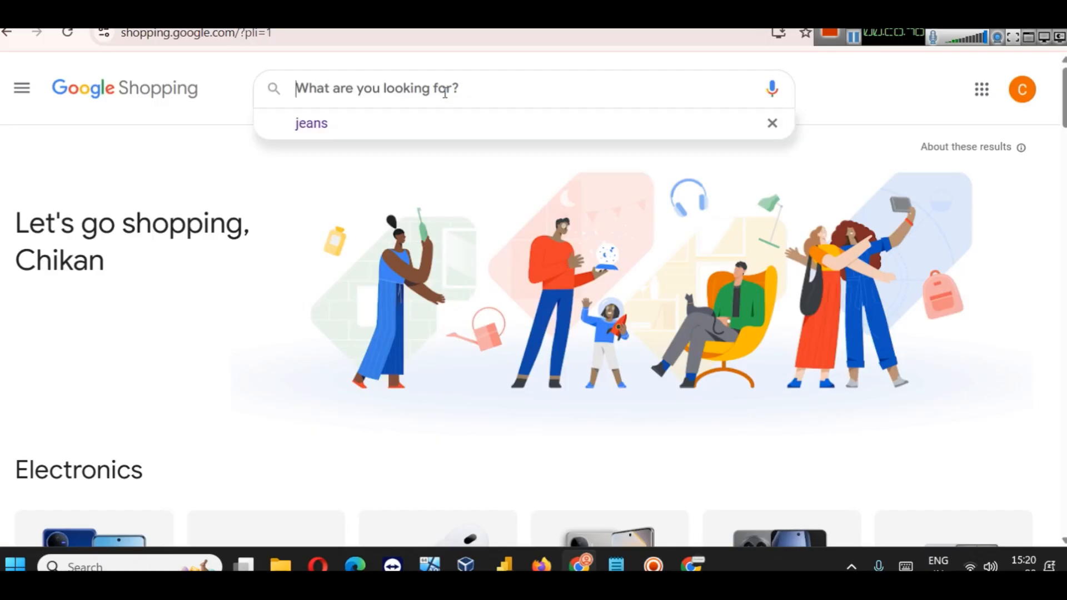
left_click(424, 124)
scroll(555, 150, "down", 7)
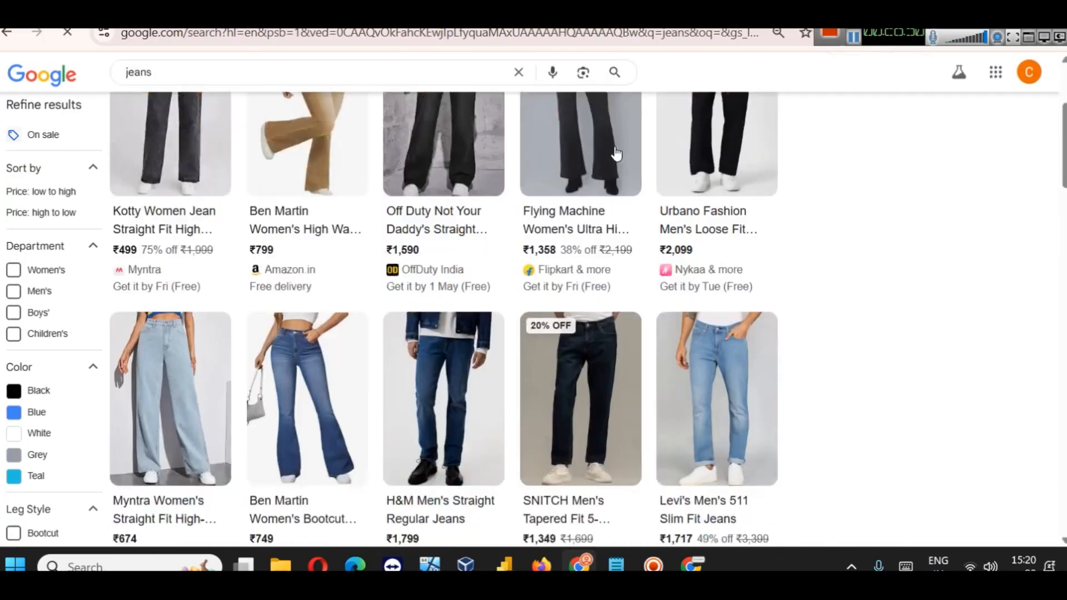
scroll(581, 138, "up", 7)
left_click(269, 76)
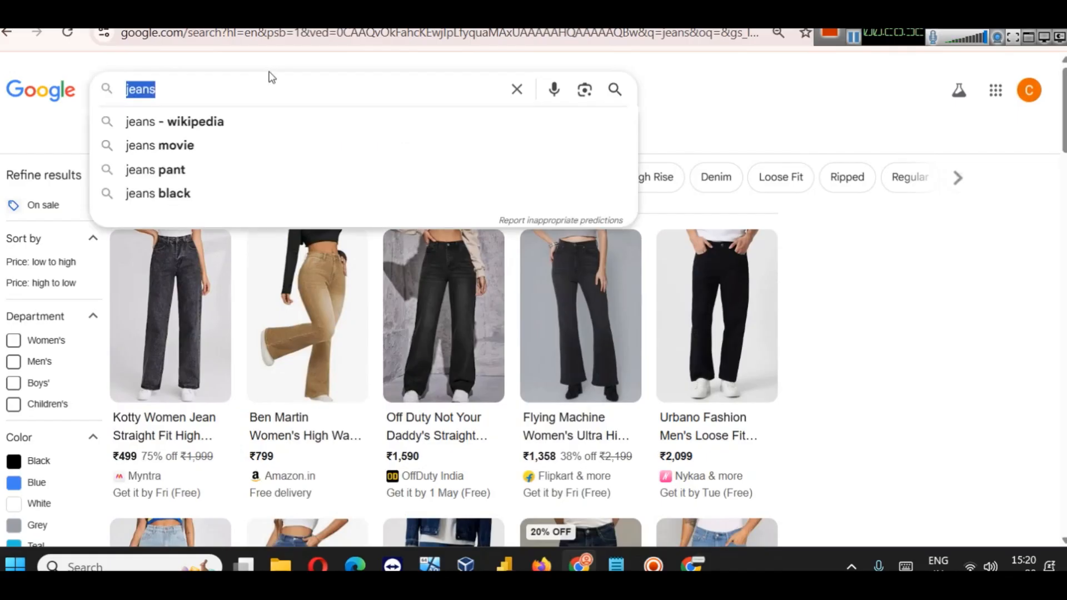
type("ring")
key("Return")
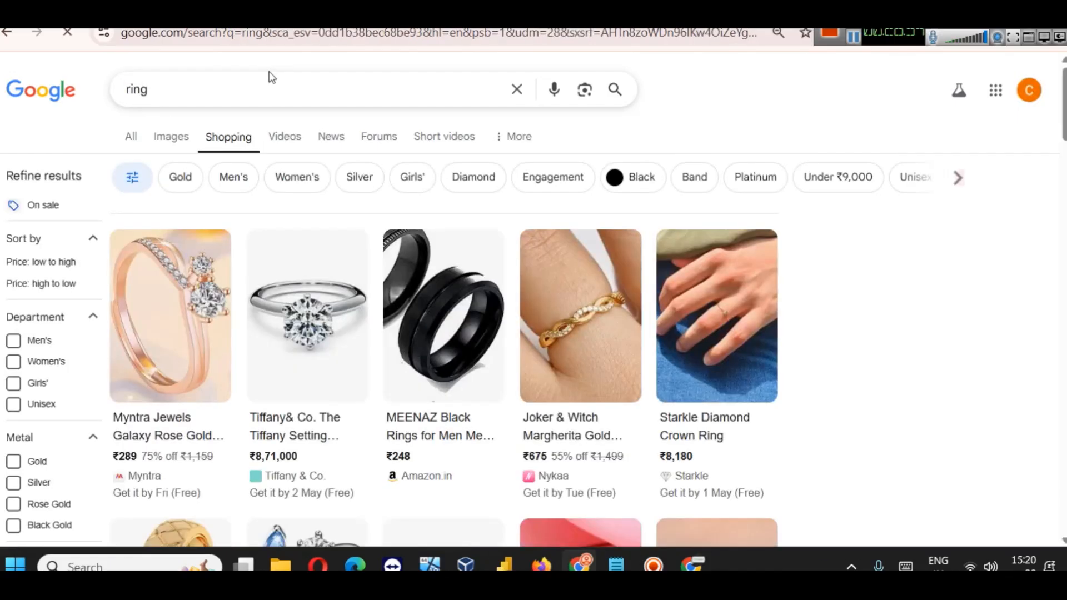
scroll(798, 286, "down", 3)
scroll(758, 410, "down", 5)
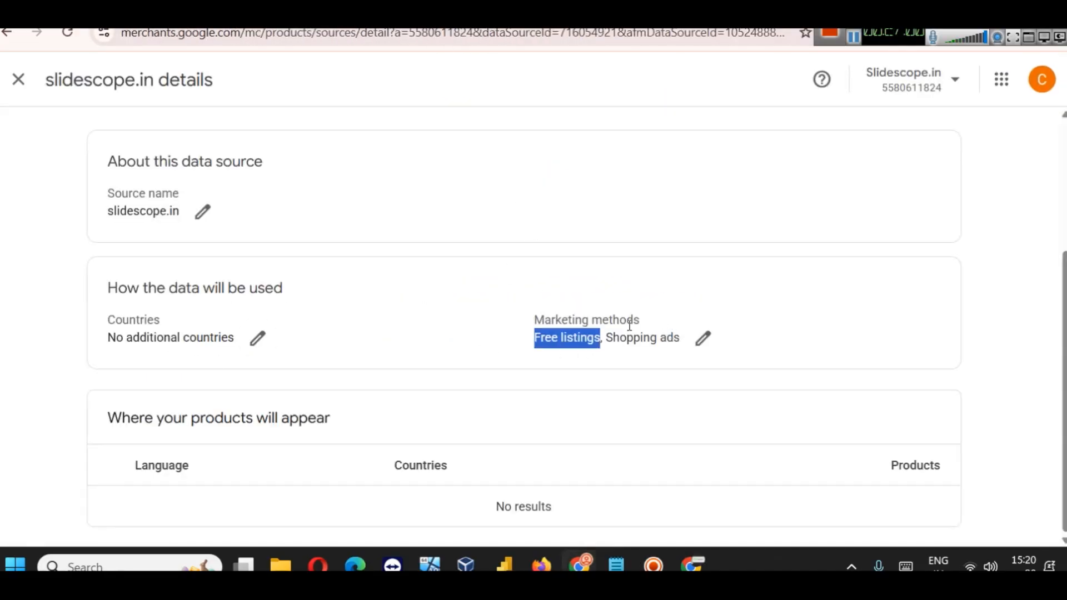
Step: Back in Merchant Center, zoom the page to 90% and back to 100%
left_click(684, 402)
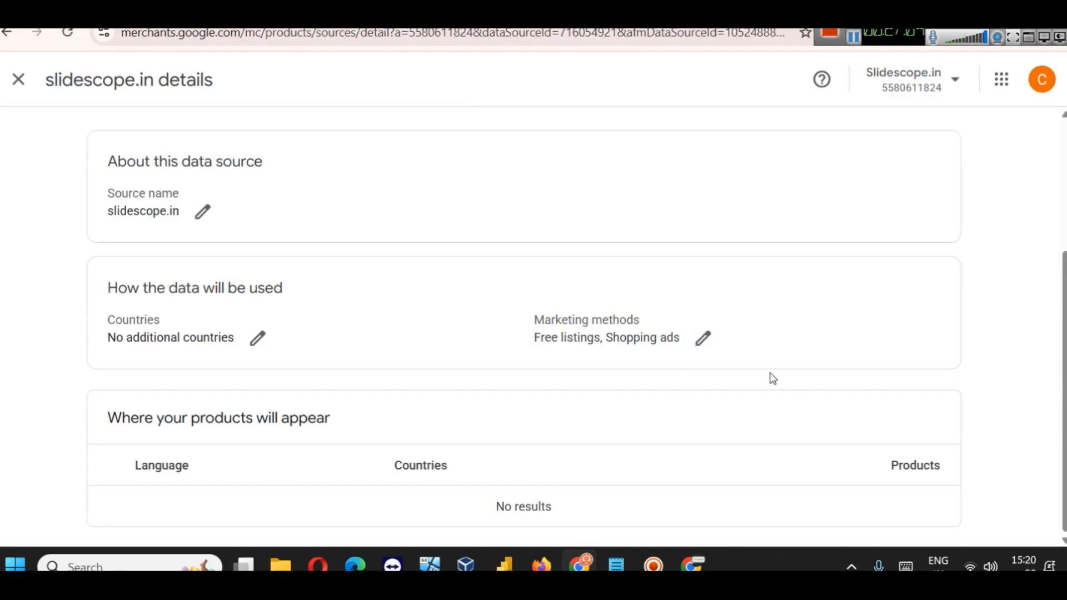
key("ctrl+minus")
key("ctrl+plus")
scroll(768, 376, "down", 3)
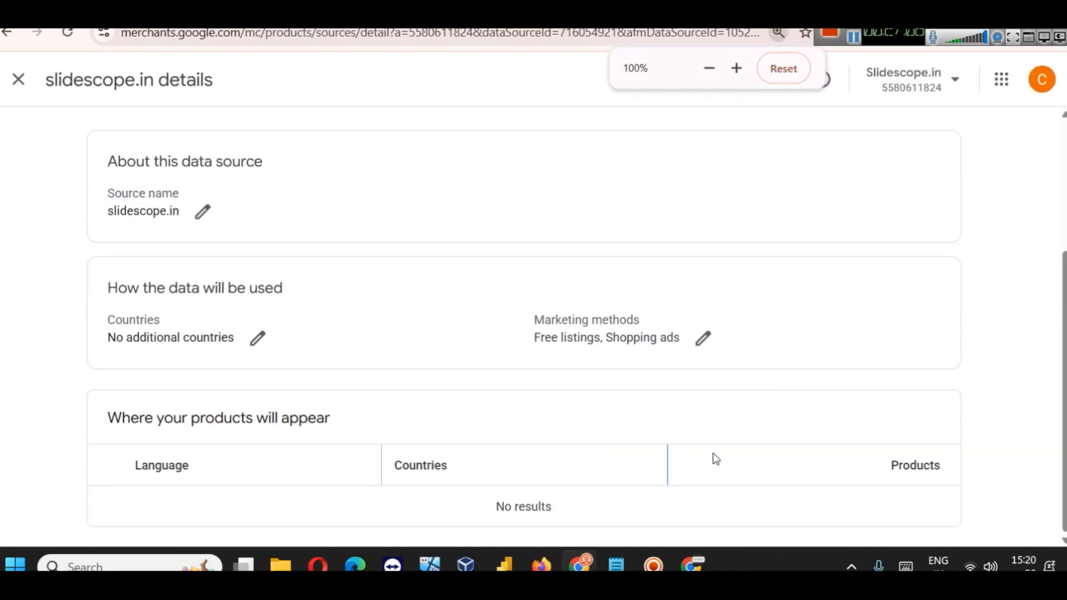
scroll(812, 419, "up", 4)
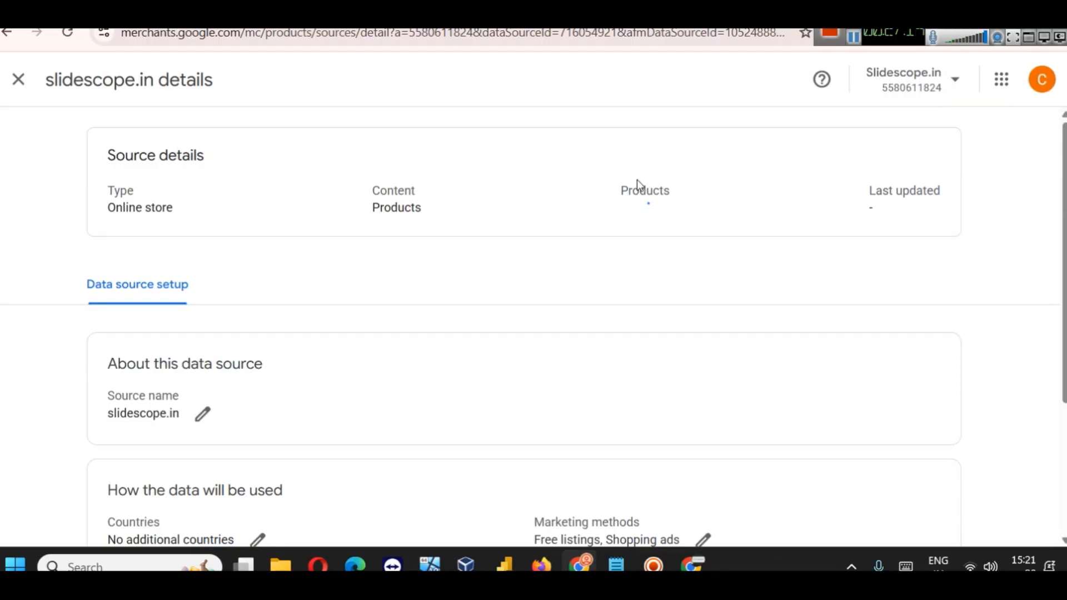
Step: Close the source details and review the five products' statuses in the Products list
left_click(17, 79)
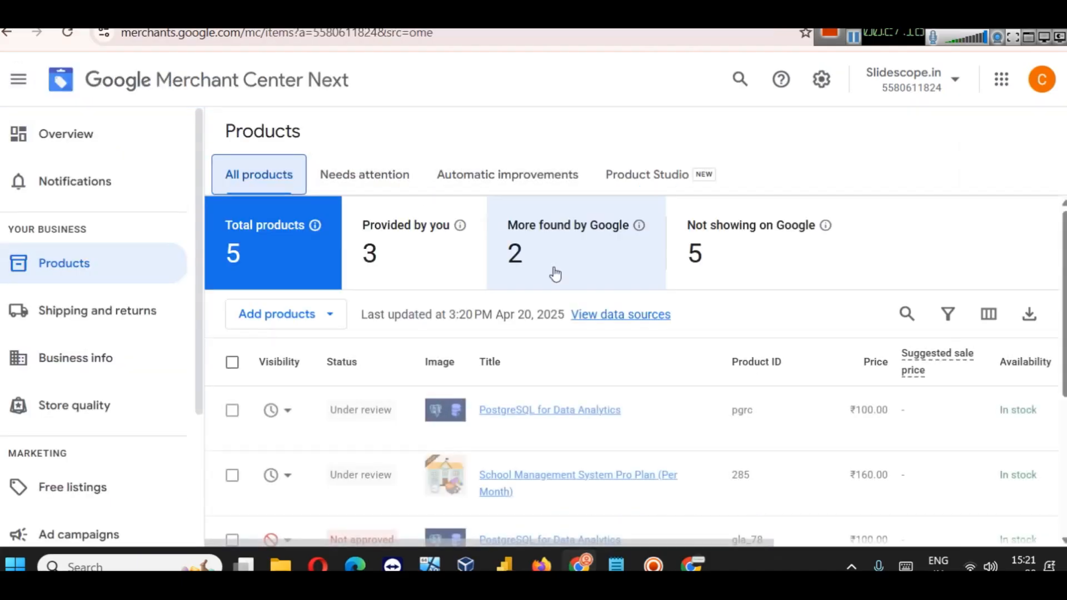
scroll(558, 267, "down", 5)
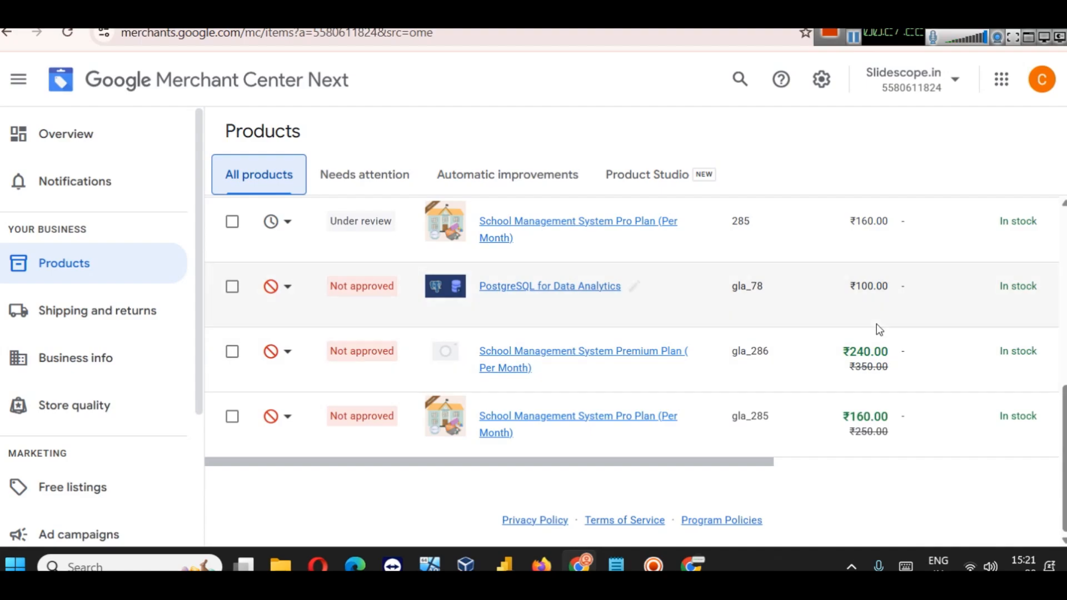
scroll(877, 329, "up", 3)
scroll(850, 319, "down", 3)
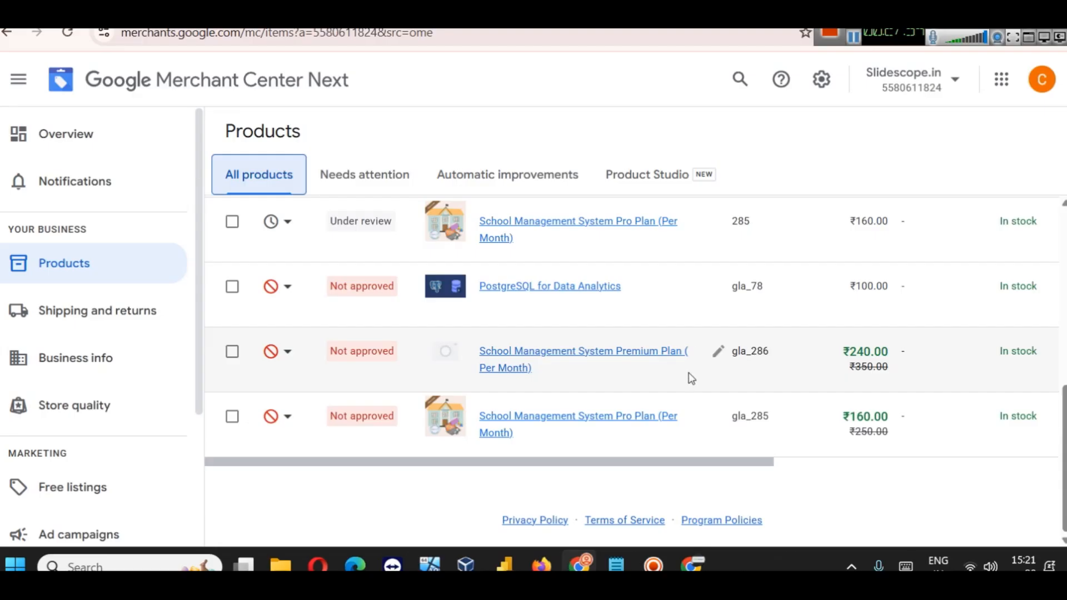
scroll(691, 378, "up", 5)
scroll(689, 376, "down", 3)
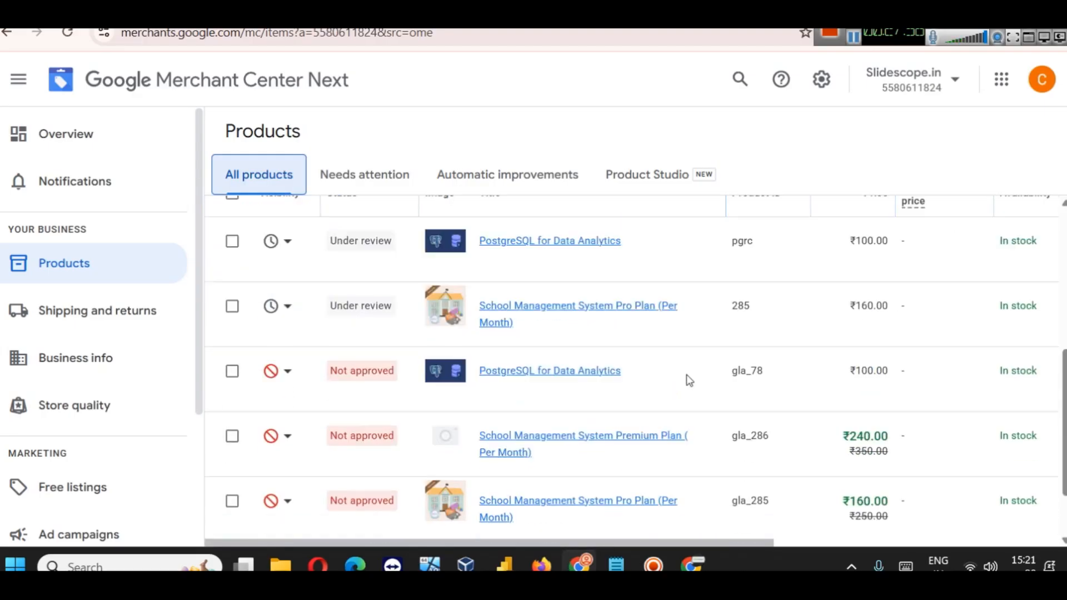
left_click(288, 380)
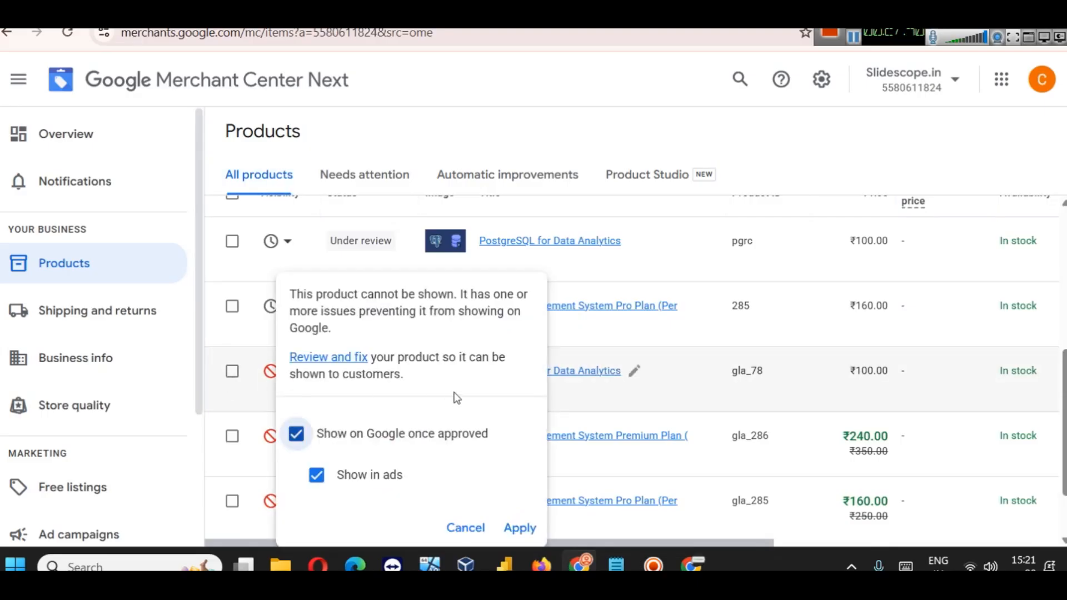
Step: Review the gla_78 PostgreSQL product's missing tax and pending review issues
left_click(340, 360)
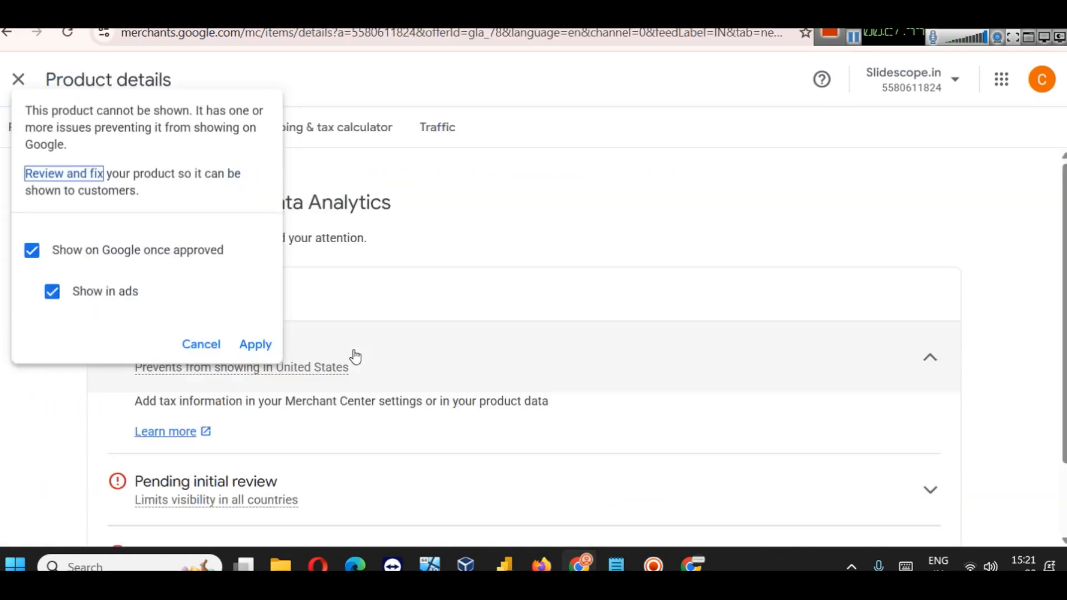
scroll(388, 325, "down", 2)
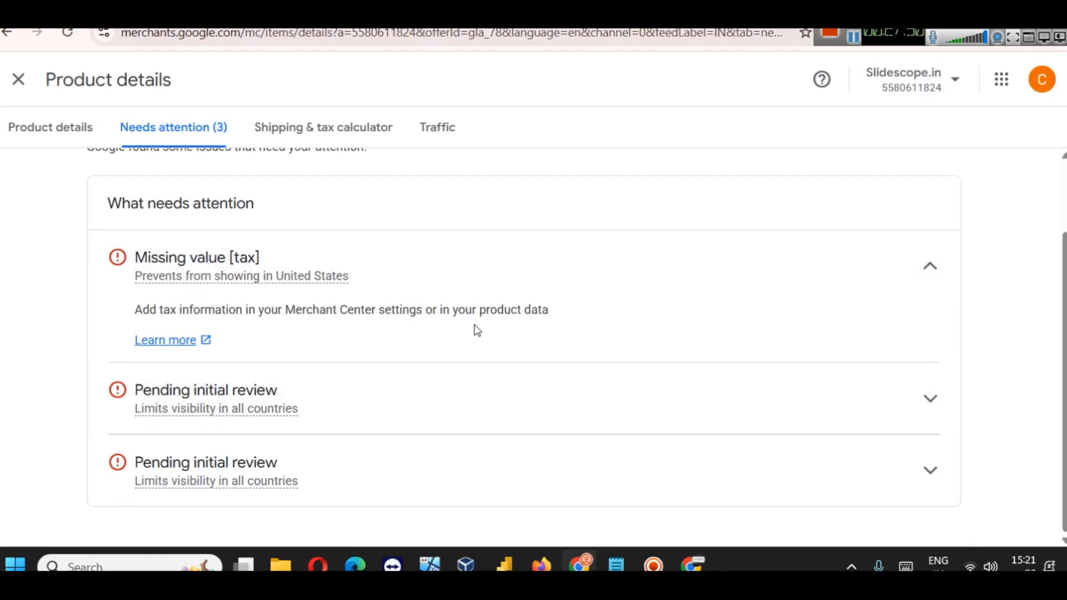
scroll(455, 317, "up", 2)
Step: Close the product details and go to the Free listings page
left_click(24, 82)
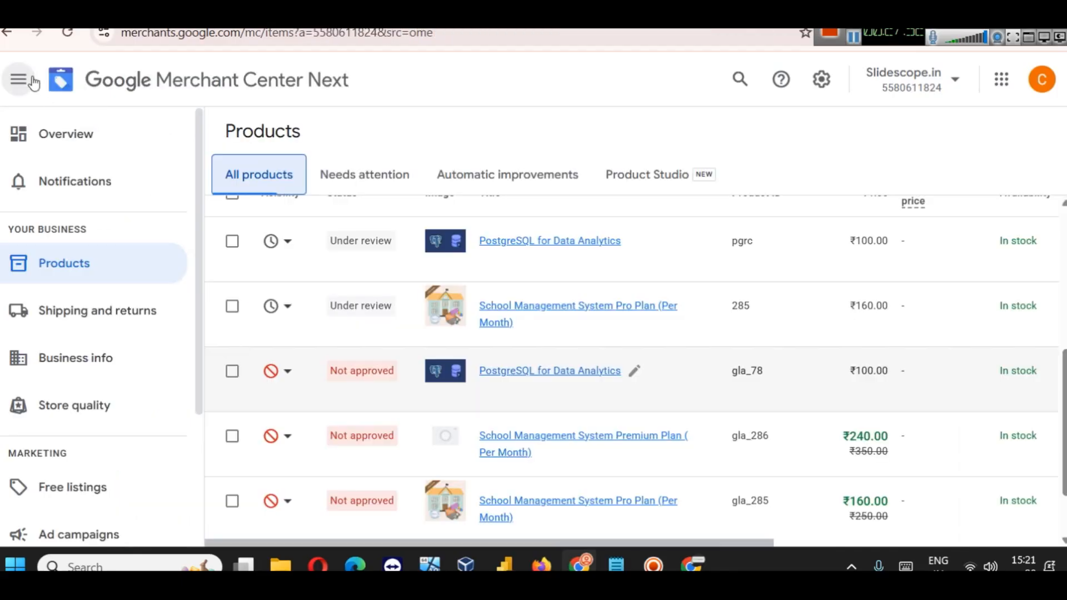
scroll(667, 419, "down", 2)
scroll(665, 413, "up", 5)
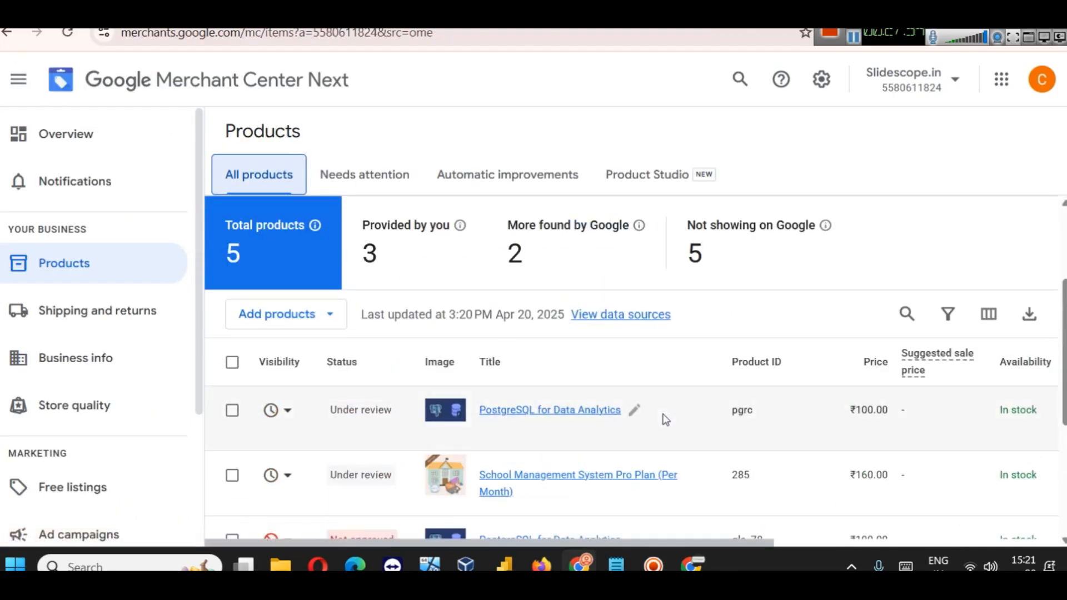
scroll(664, 419, "down", 4)
scroll(651, 417, "up", 3)
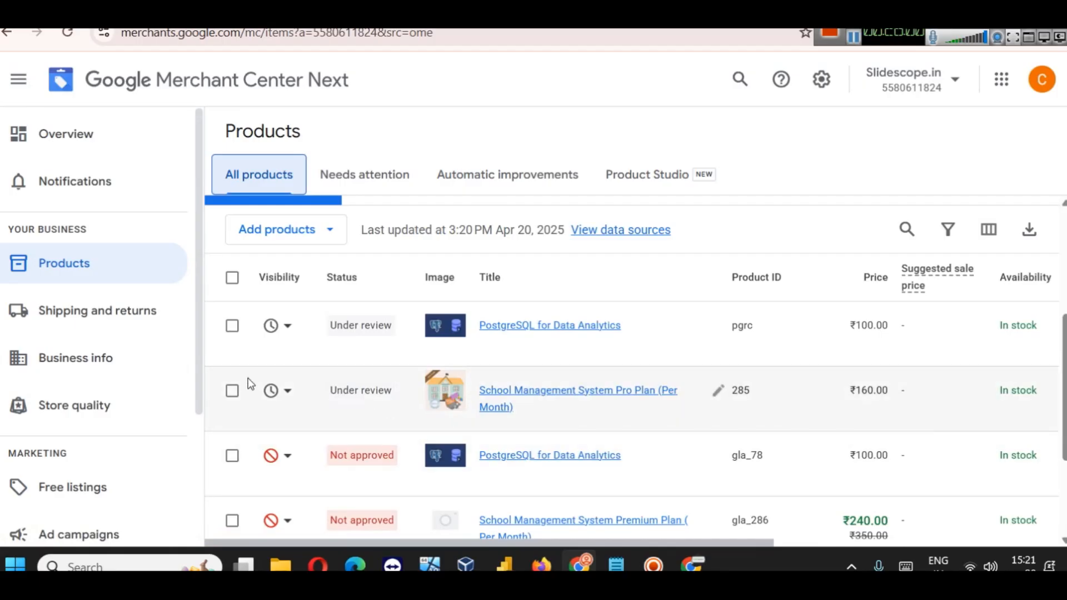
scroll(77, 370, "down", 2)
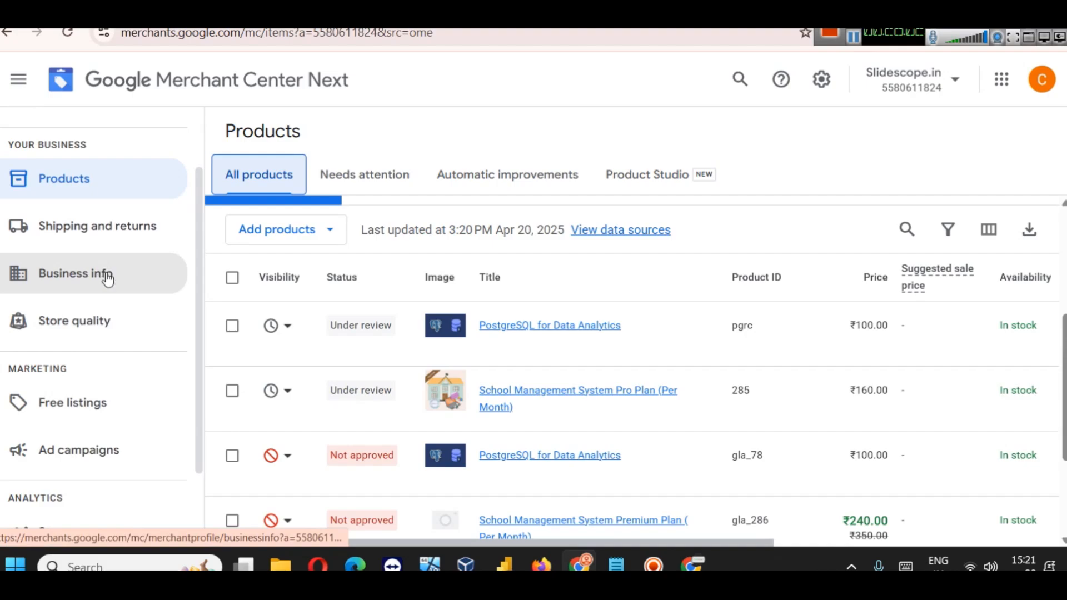
scroll(114, 300, "down", 1)
scroll(123, 327, "down", 1)
left_click(106, 303)
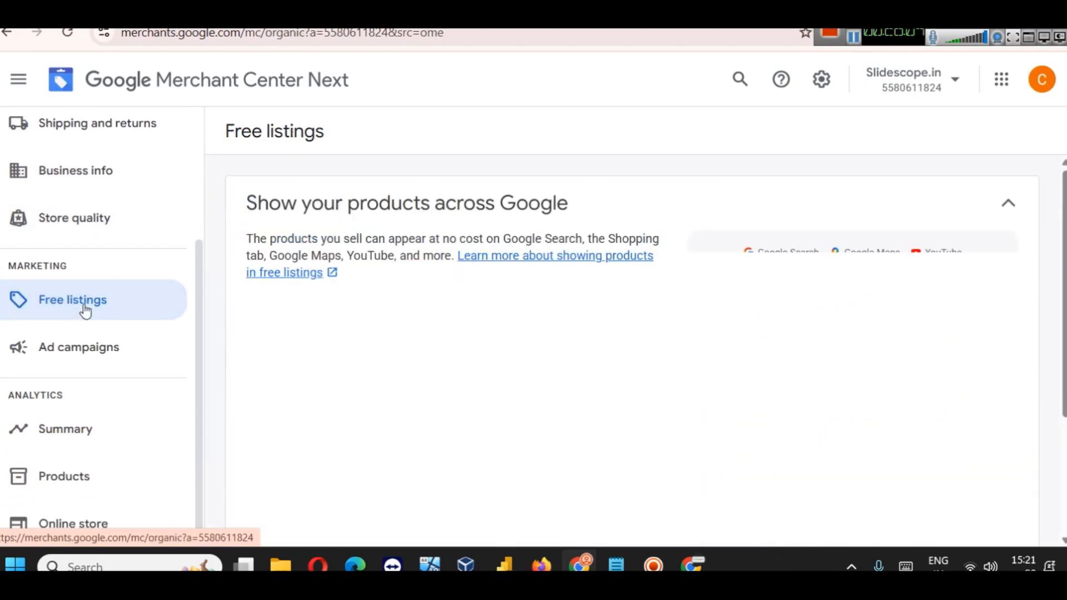
Step: View the Analytics product traffic performance report
scroll(543, 306, "down", 3)
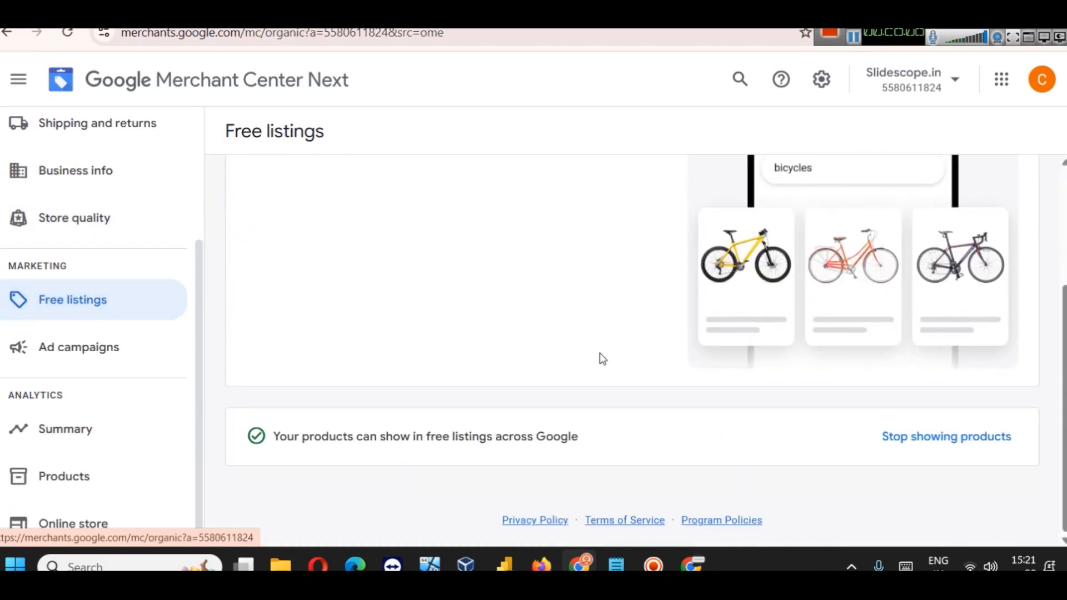
scroll(660, 419, "up", 3)
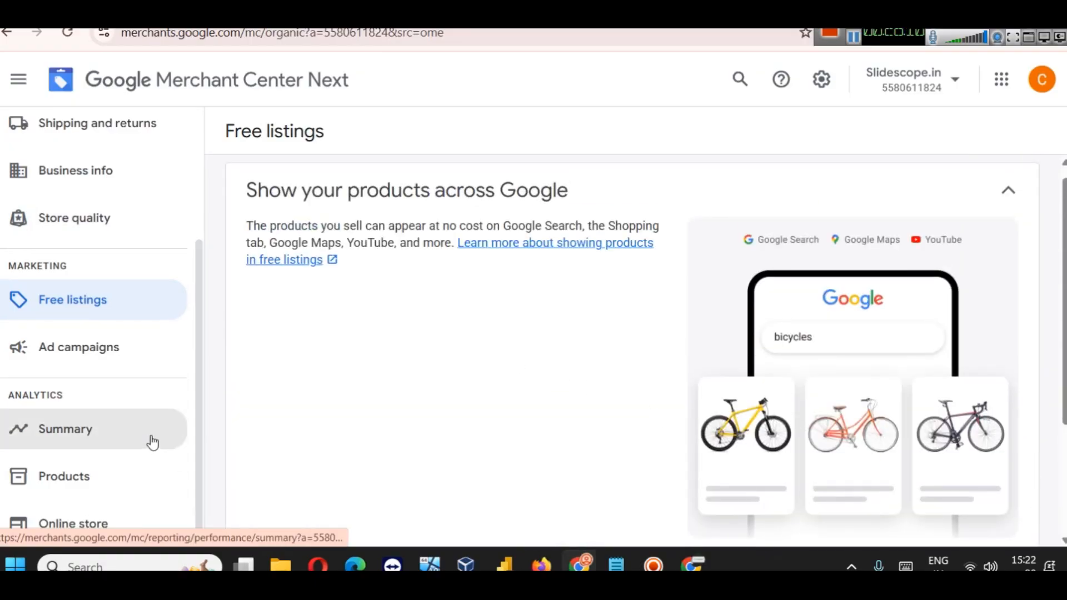
left_click(87, 476)
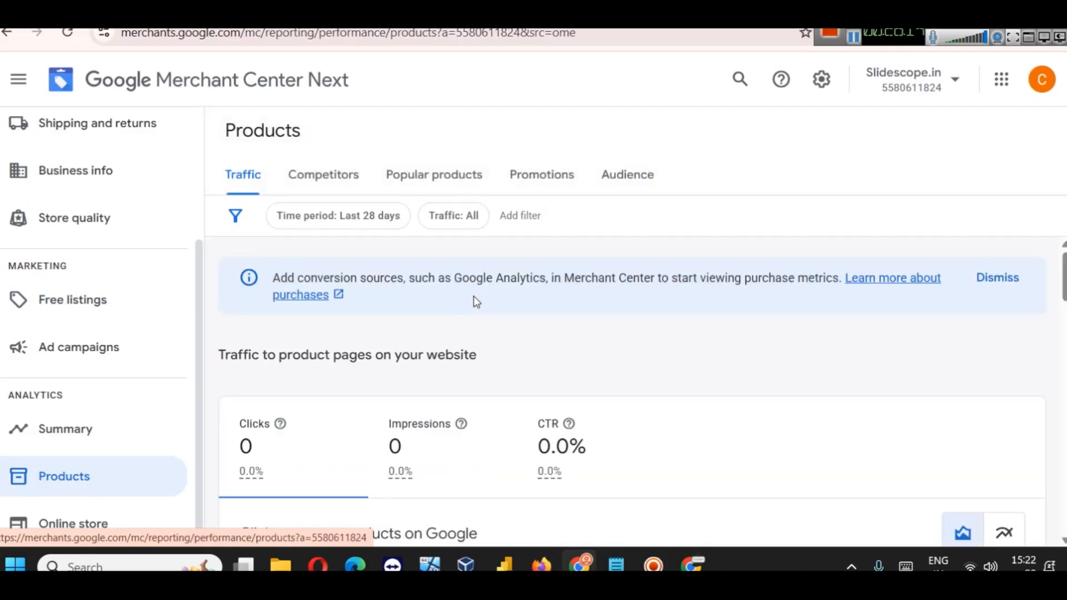
scroll(477, 298, "down", 3)
scroll(495, 301, "down", 10)
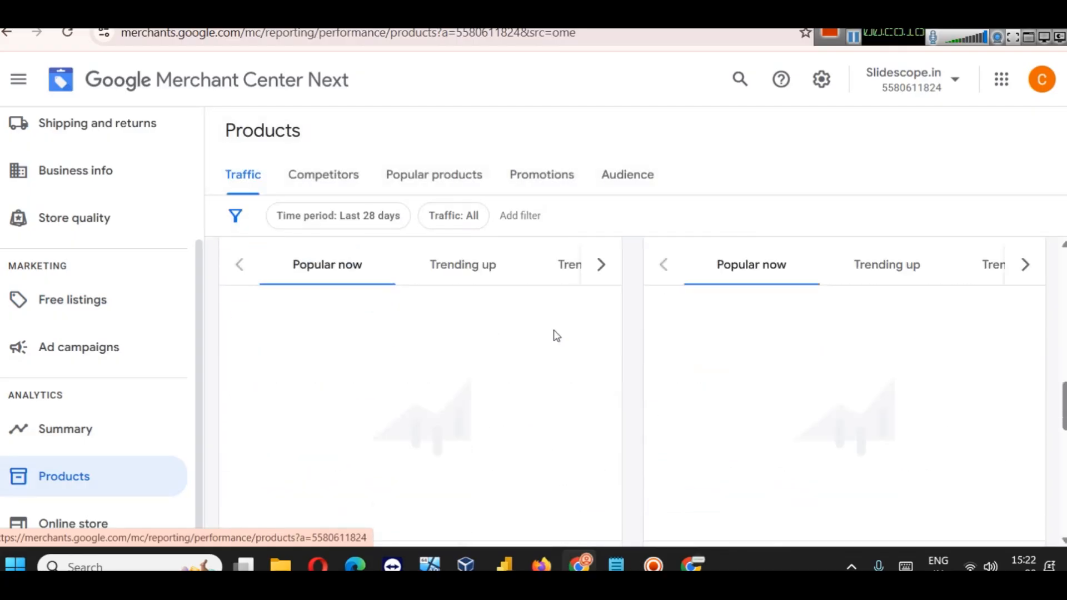
scroll(525, 406, "up", 10)
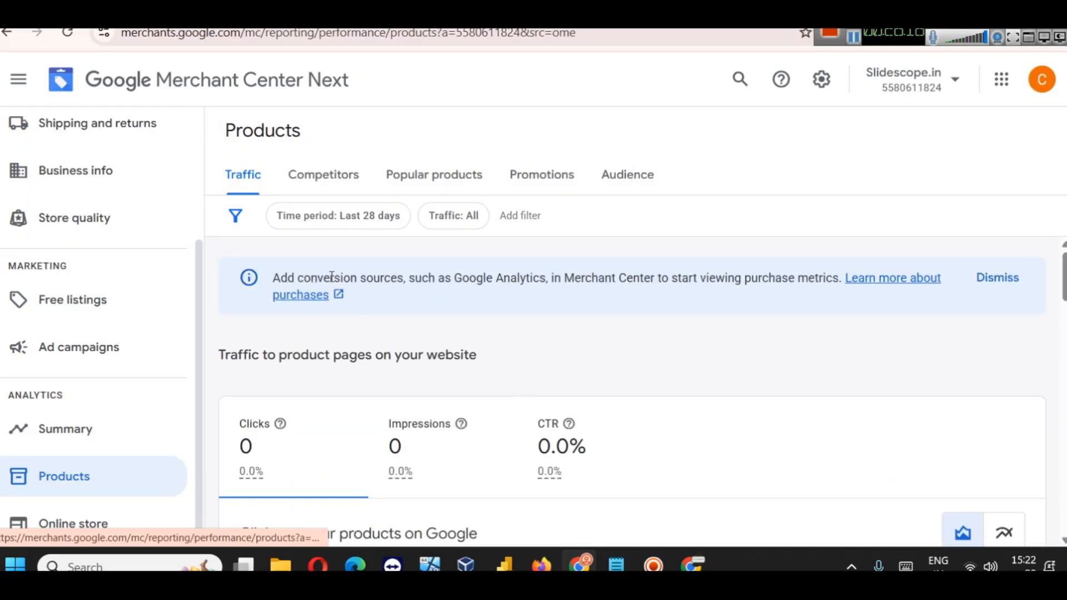
scroll(112, 234, "up", 3)
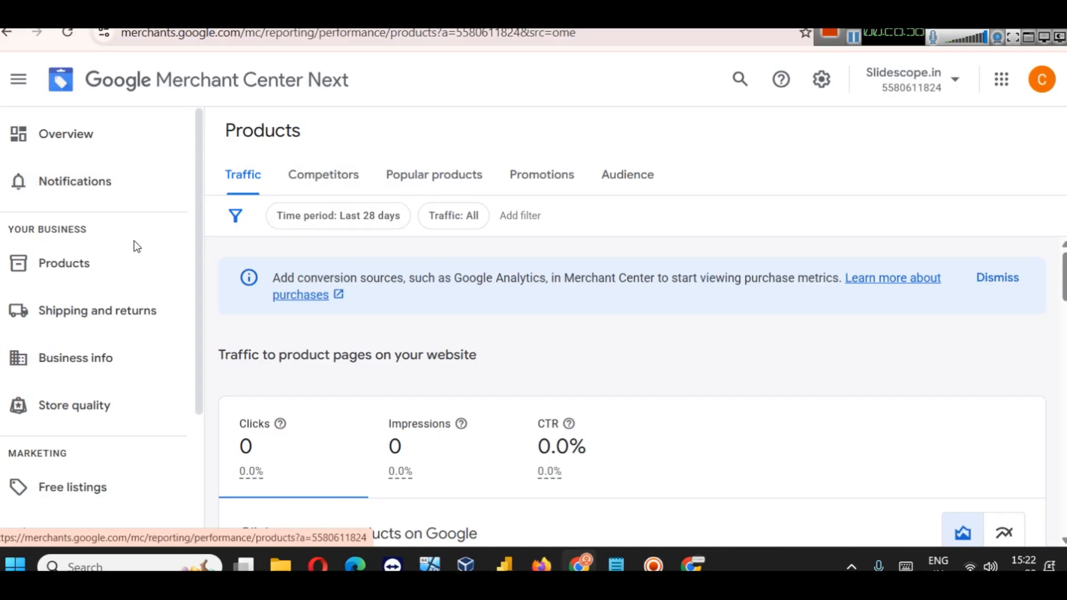
Step: Browse the account Overview, then return to the Products list of 5 products
left_click(72, 153)
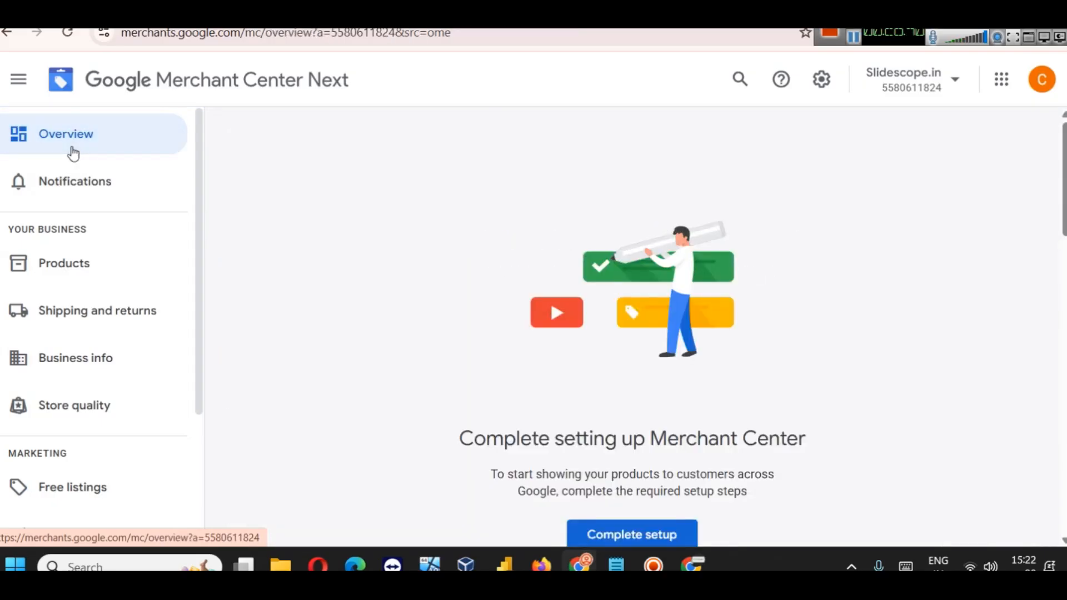
scroll(507, 254, "down", 9)
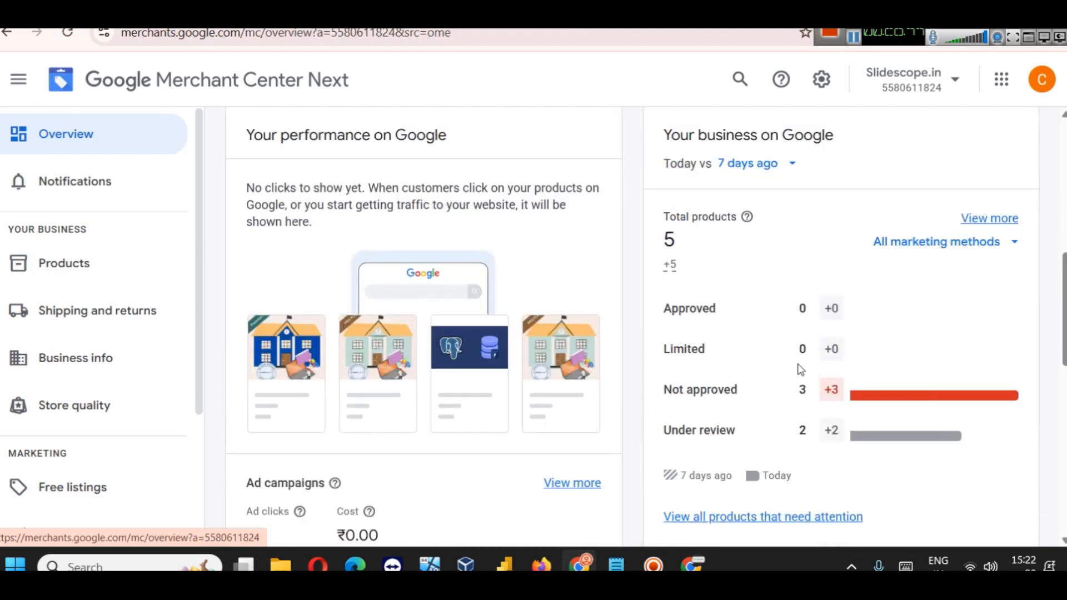
scroll(517, 403, "down", 5)
scroll(513, 395, "down", 6)
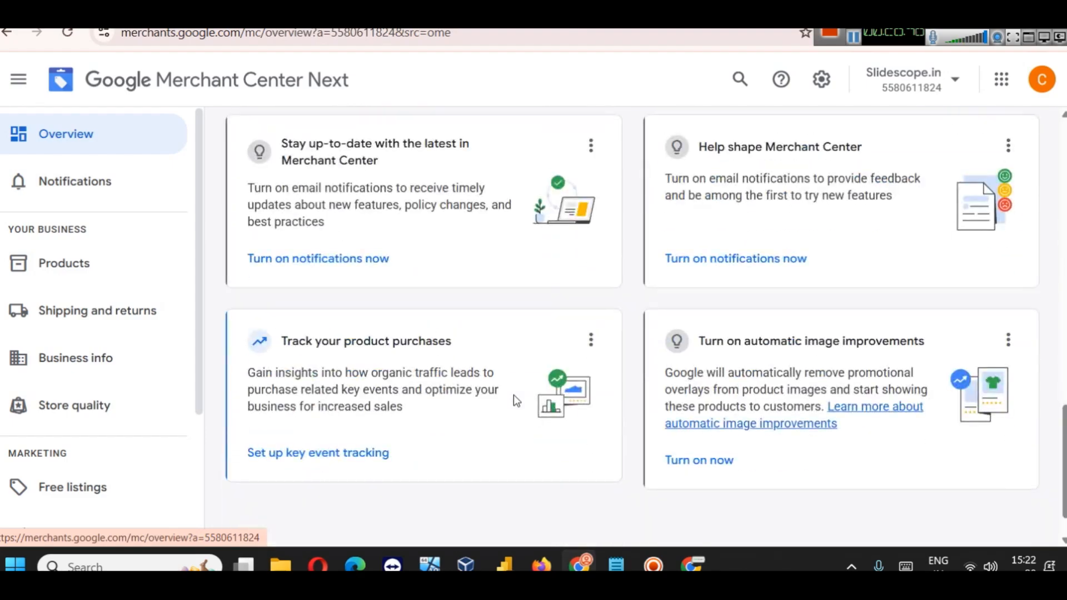
scroll(513, 395, "up", 8)
scroll(515, 398, "up", 3)
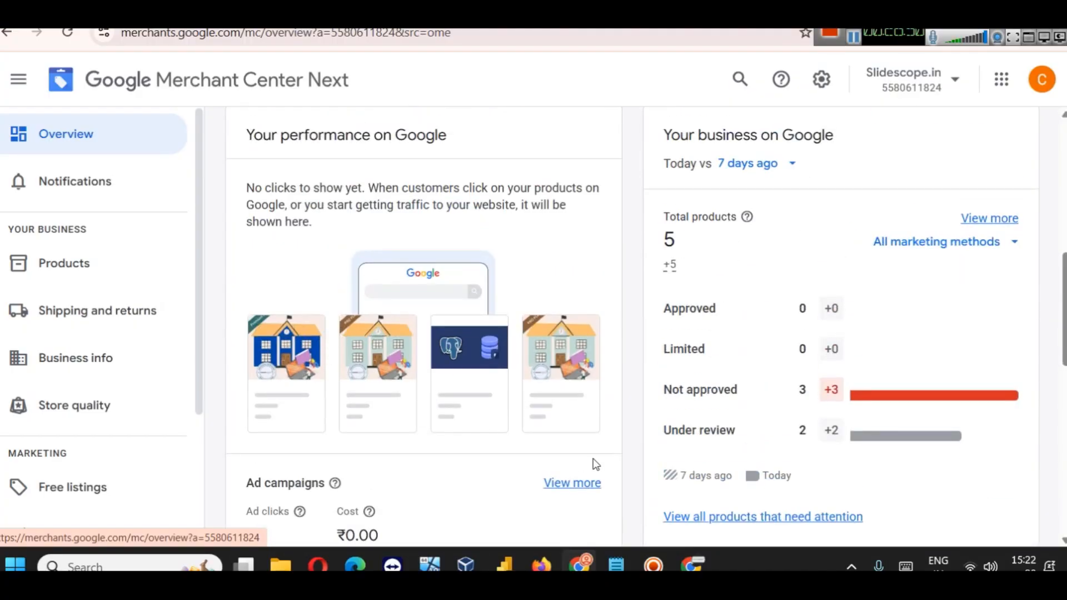
left_click(17, 276)
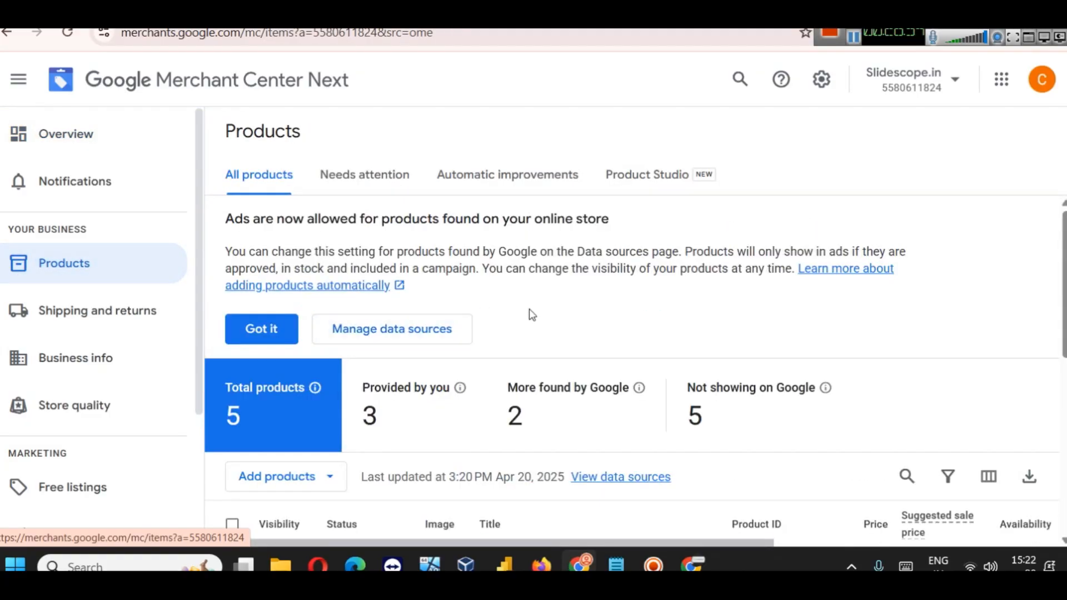
Step: Select the not-approved gla_78, gla_286 and gla_285 products and check bulk-editable attributes without changing any
scroll(529, 308, "down", 4)
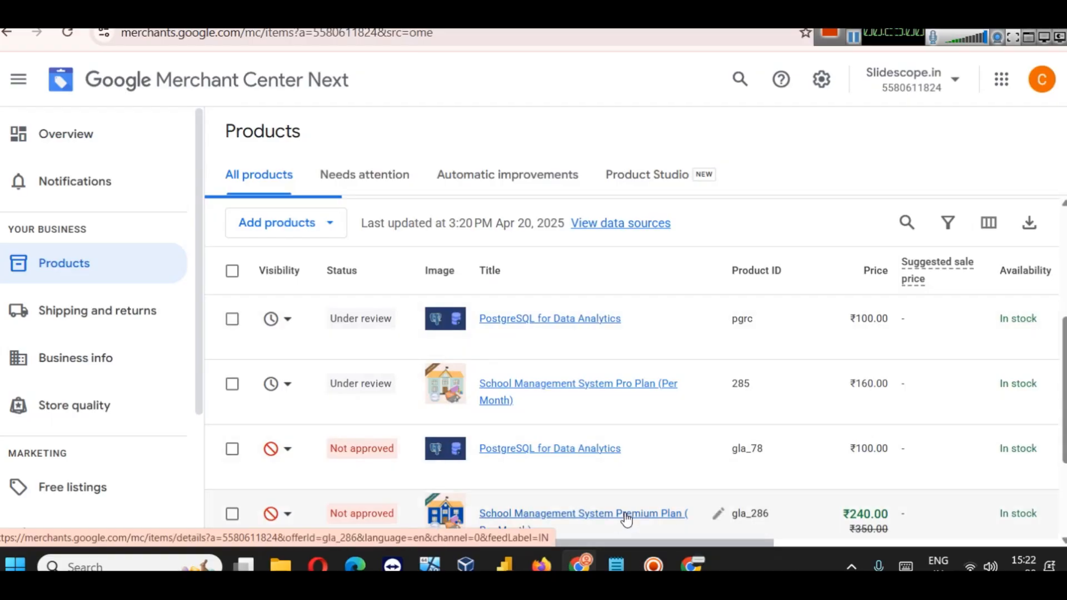
scroll(614, 457, "down", 3)
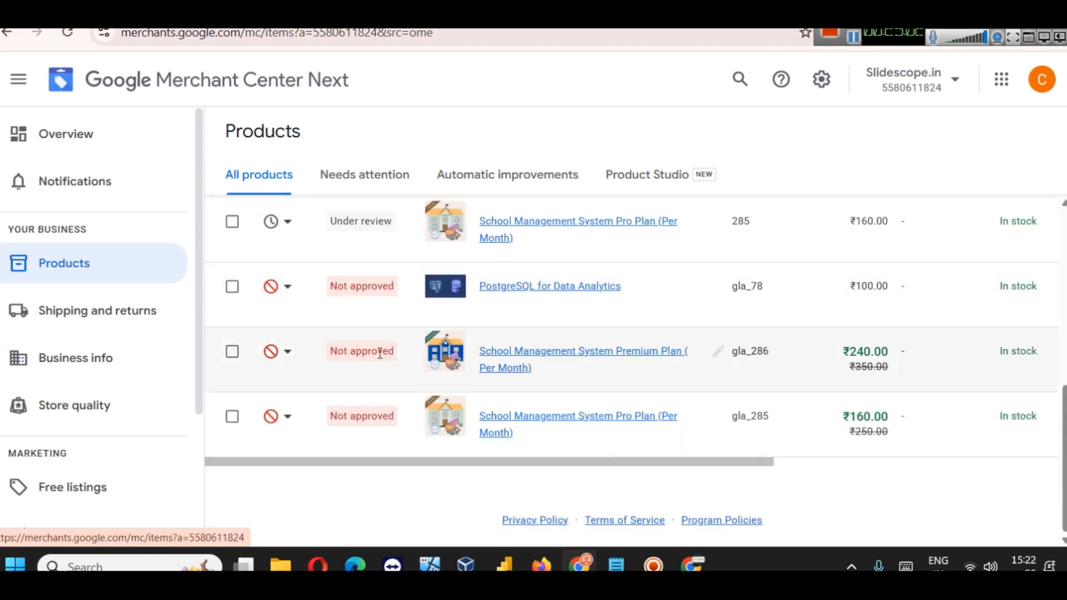
left_click(231, 286)
left_click(232, 351)
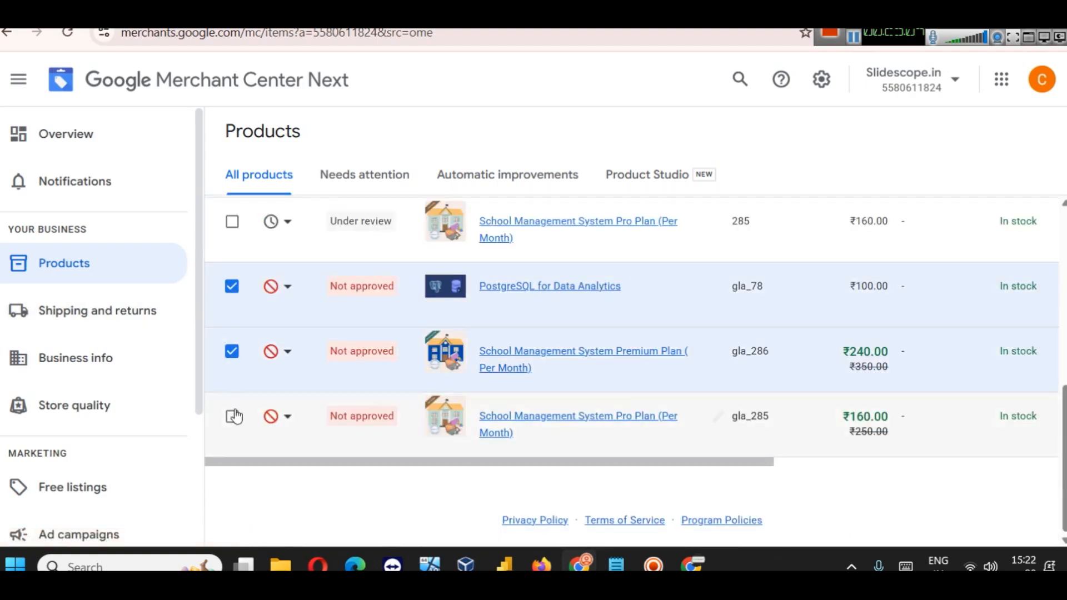
left_click(231, 416)
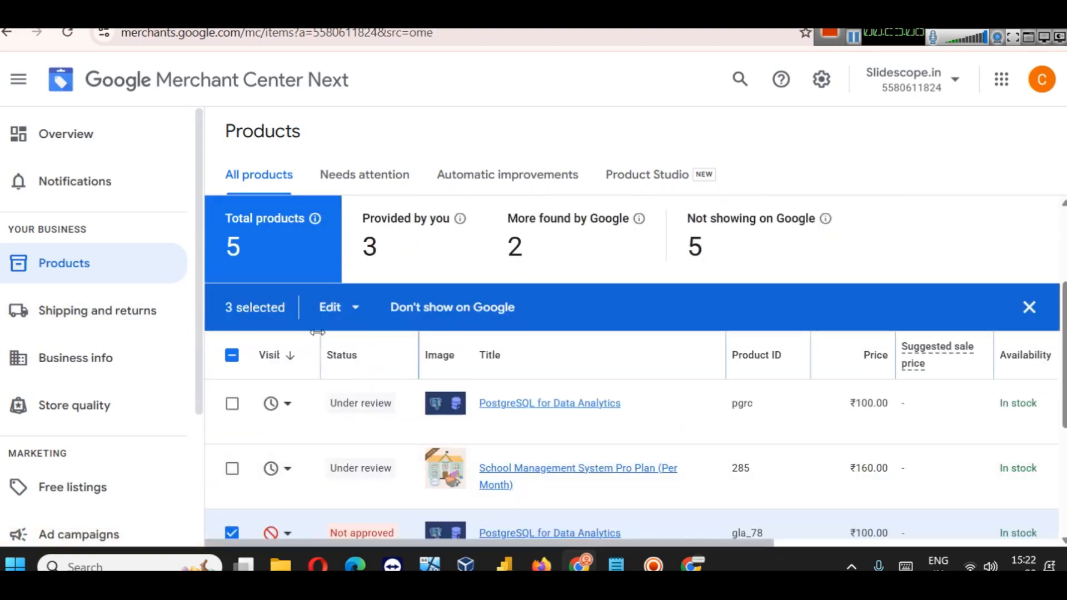
left_click(330, 307)
scroll(328, 310, "down", 1)
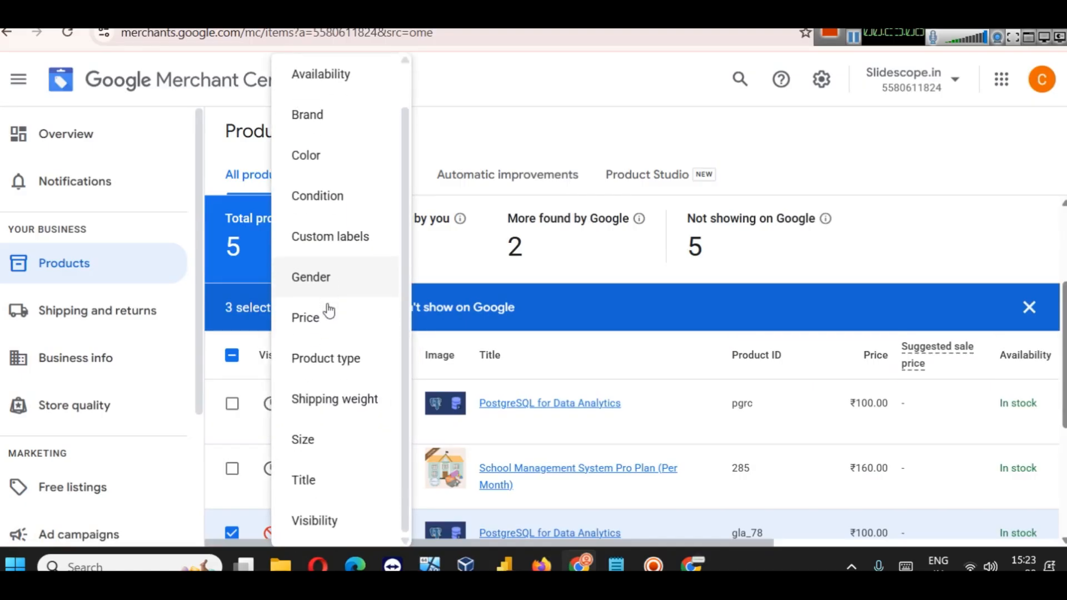
scroll(329, 310, "up", 1)
left_click(460, 108)
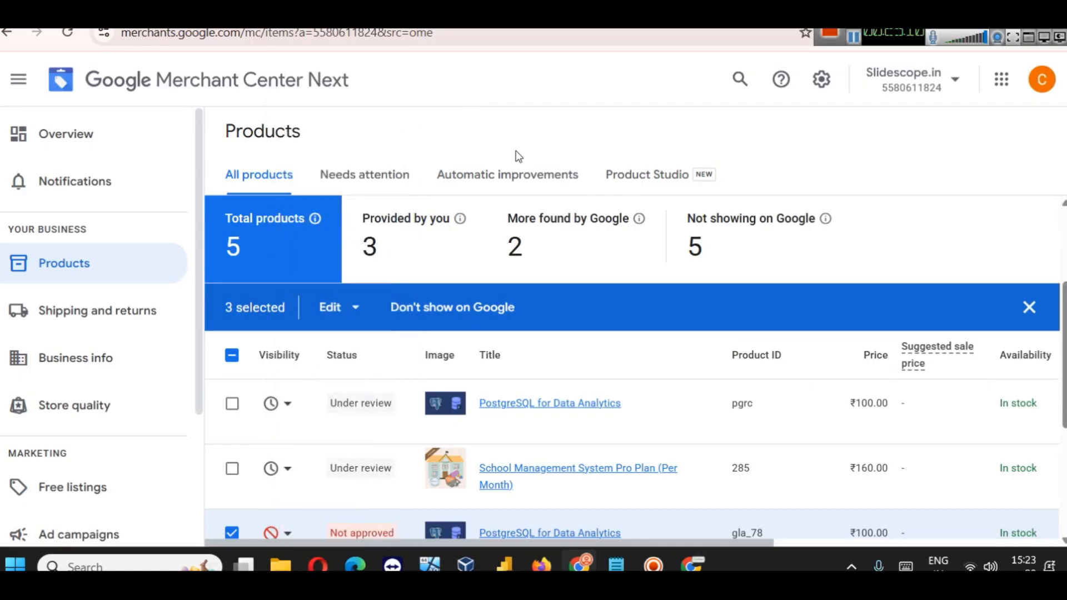
Step: Cancel the Don't show on Google change for them and go to Manage data sources
left_click(412, 313)
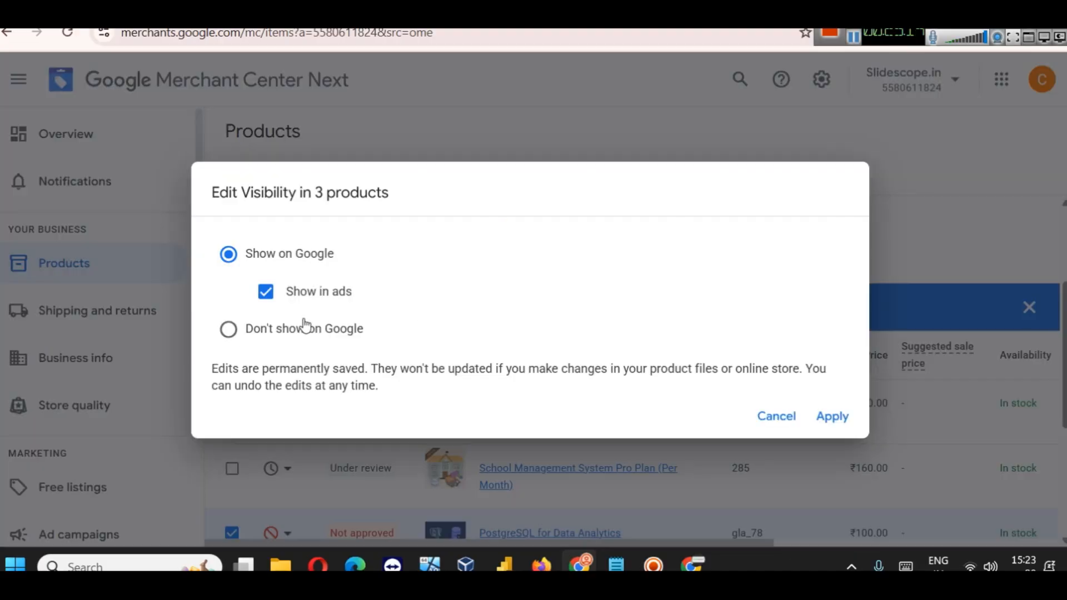
left_click(777, 418)
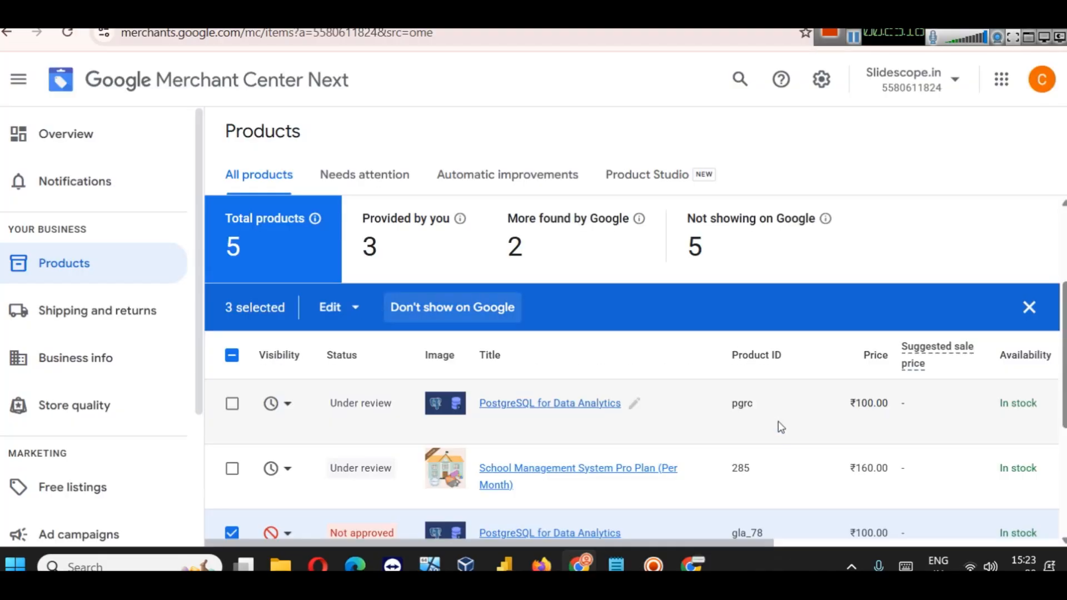
scroll(778, 421, "down", 5)
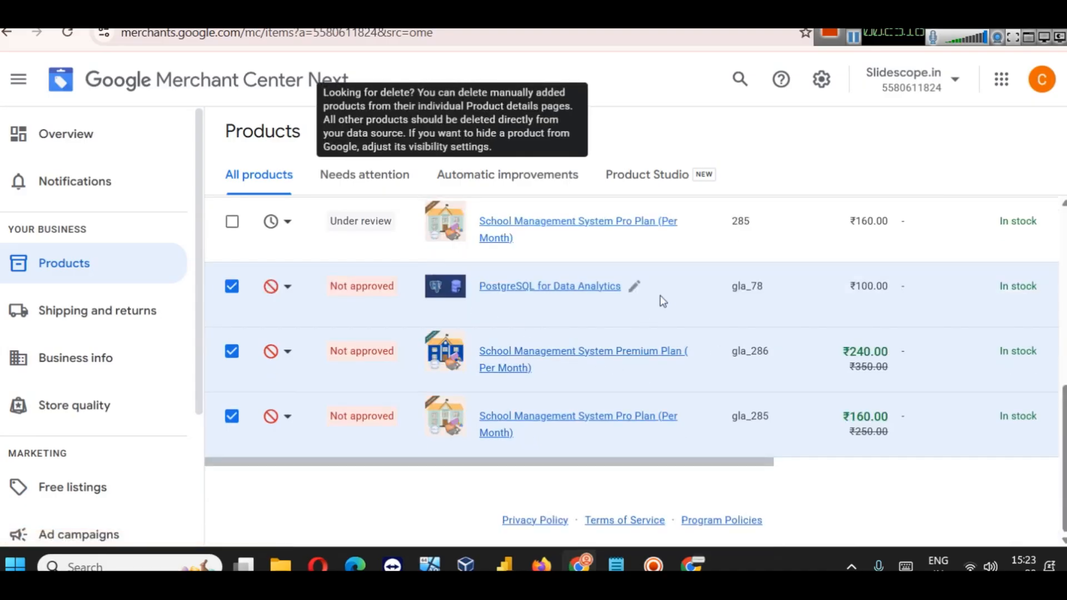
scroll(691, 349, "up", 5)
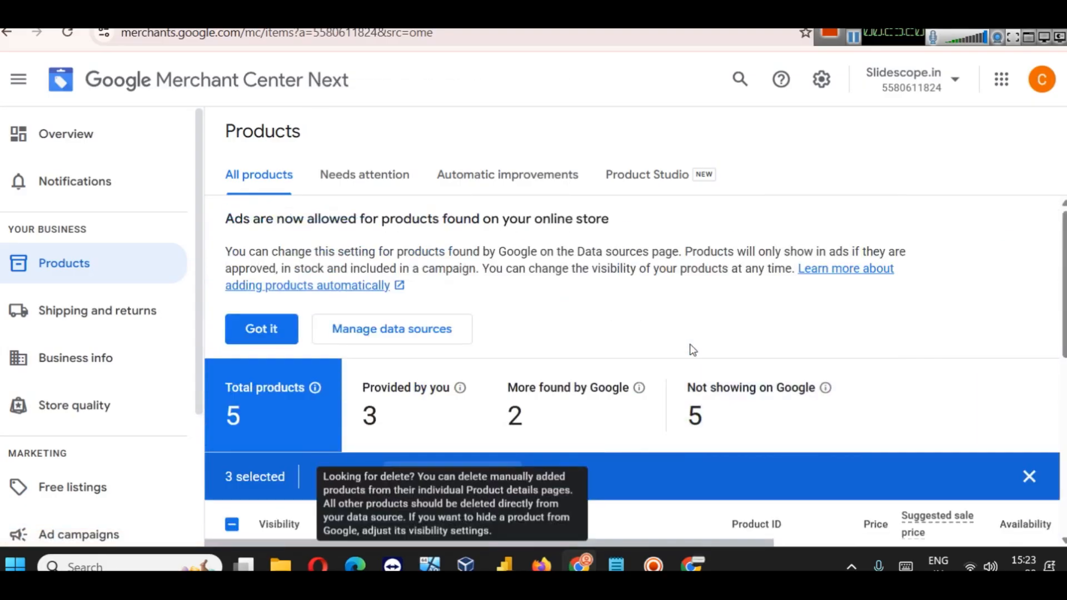
left_click(453, 322)
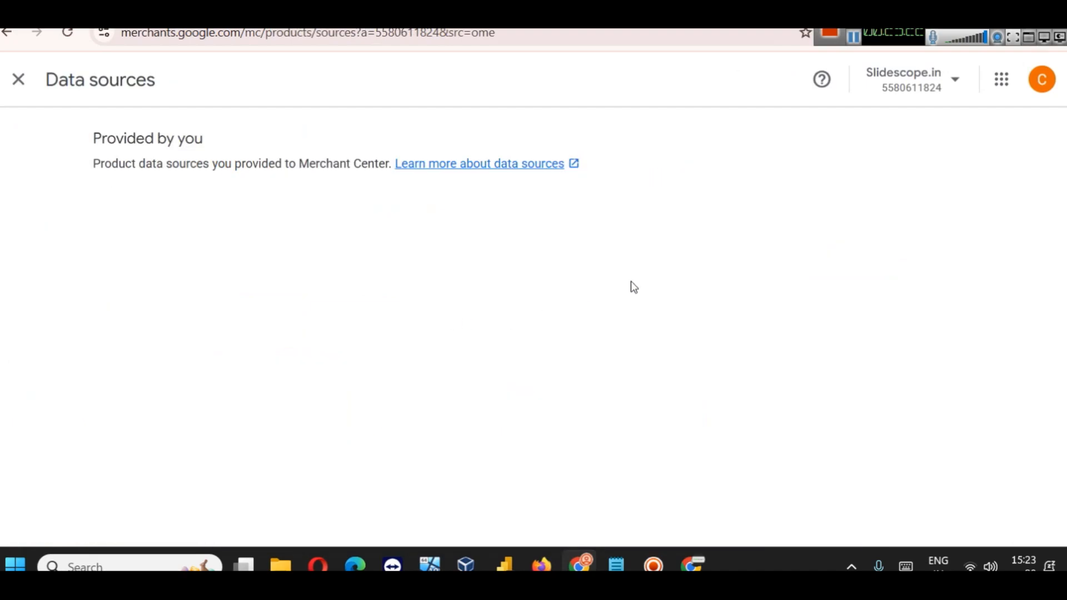
Step: Filter the product list to the 3 products from the Content API source
scroll(583, 283, "down", 1)
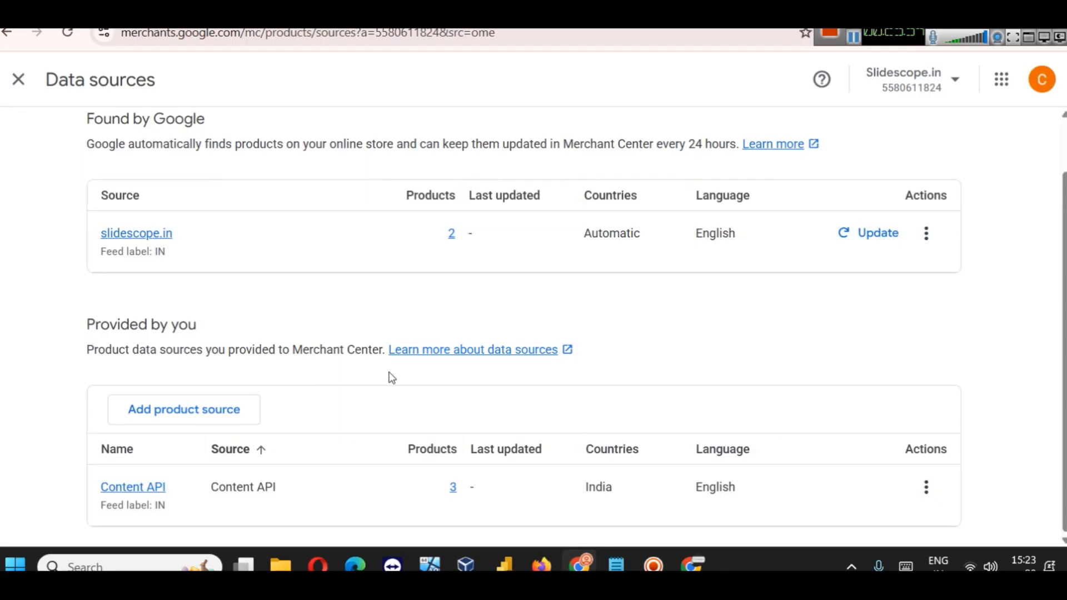
left_click(453, 488)
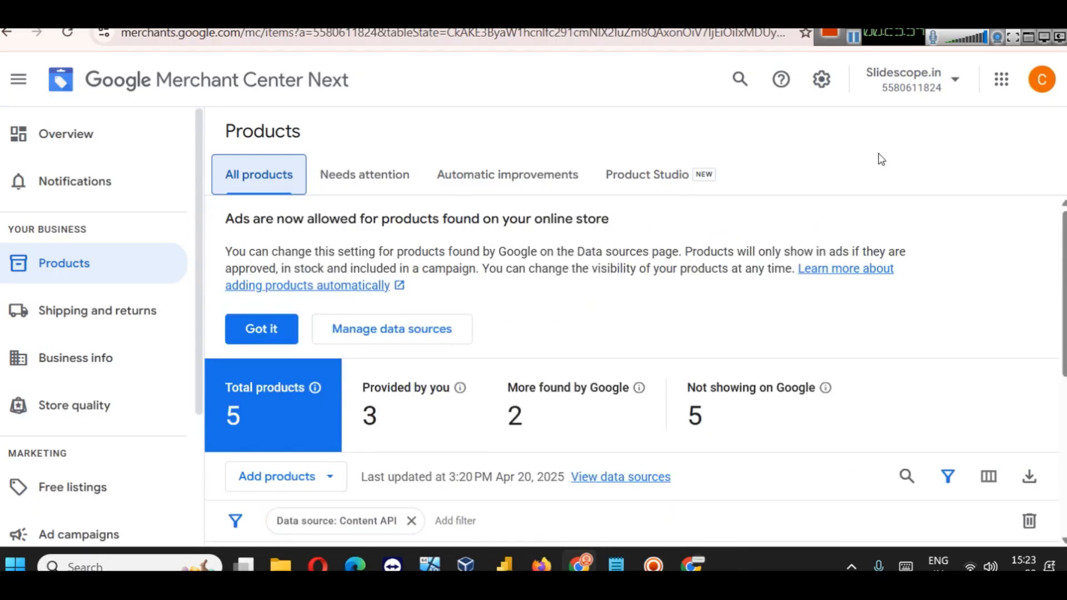
scroll(754, 414, "down", 5)
scroll(735, 389, "up", 2)
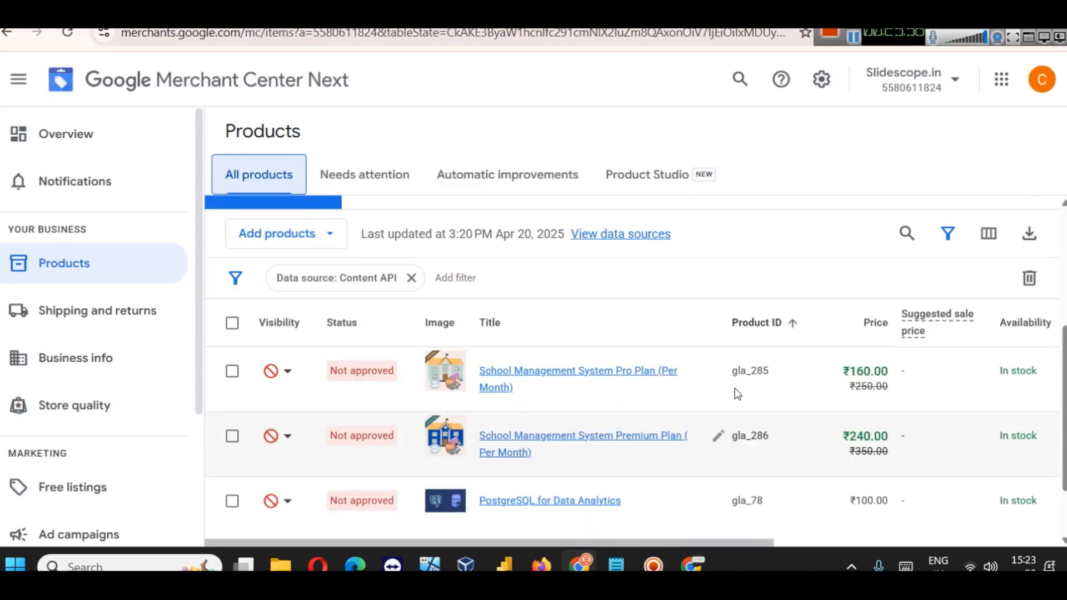
scroll(556, 472, "down", 2)
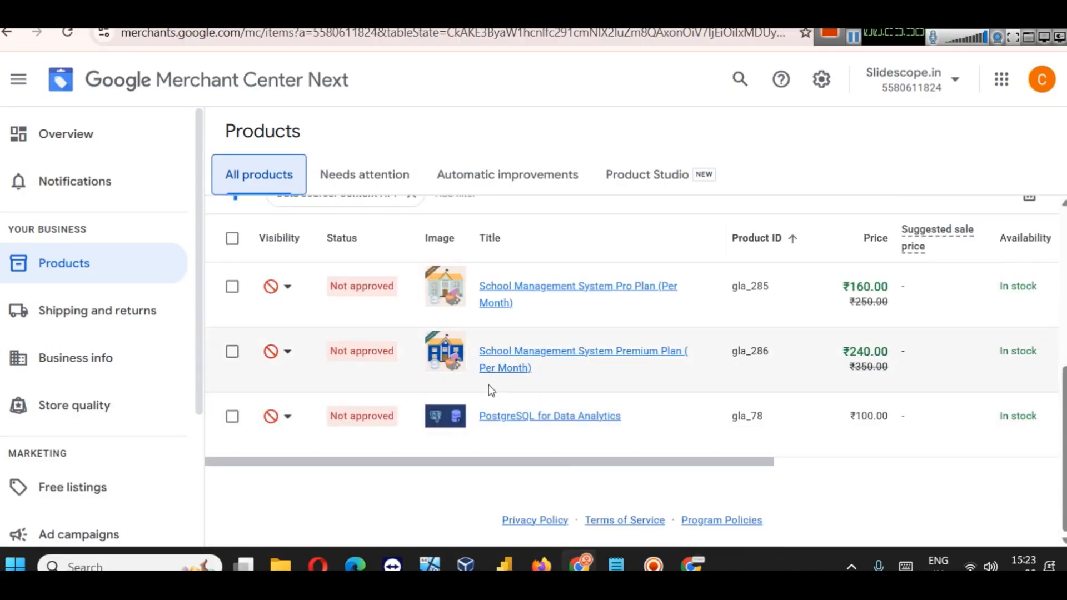
scroll(491, 356, "up", 5)
Step: Switch between the Provided by you and More found by Google product views
left_click(409, 324)
scroll(519, 362, "down", 5)
scroll(528, 345, "up", 5)
left_click(567, 356)
scroll(616, 348, "down", 2)
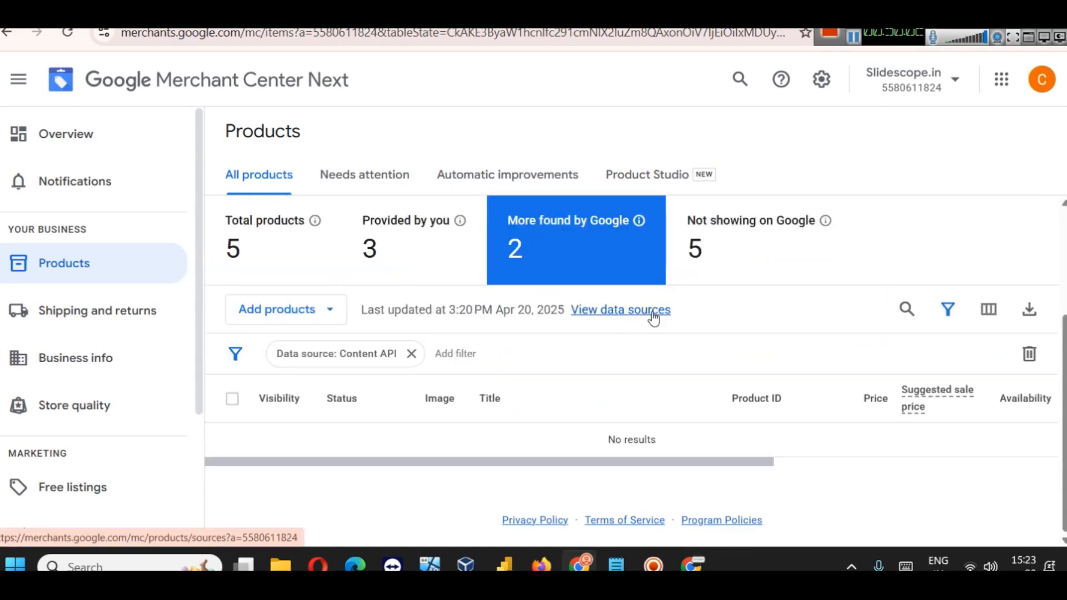